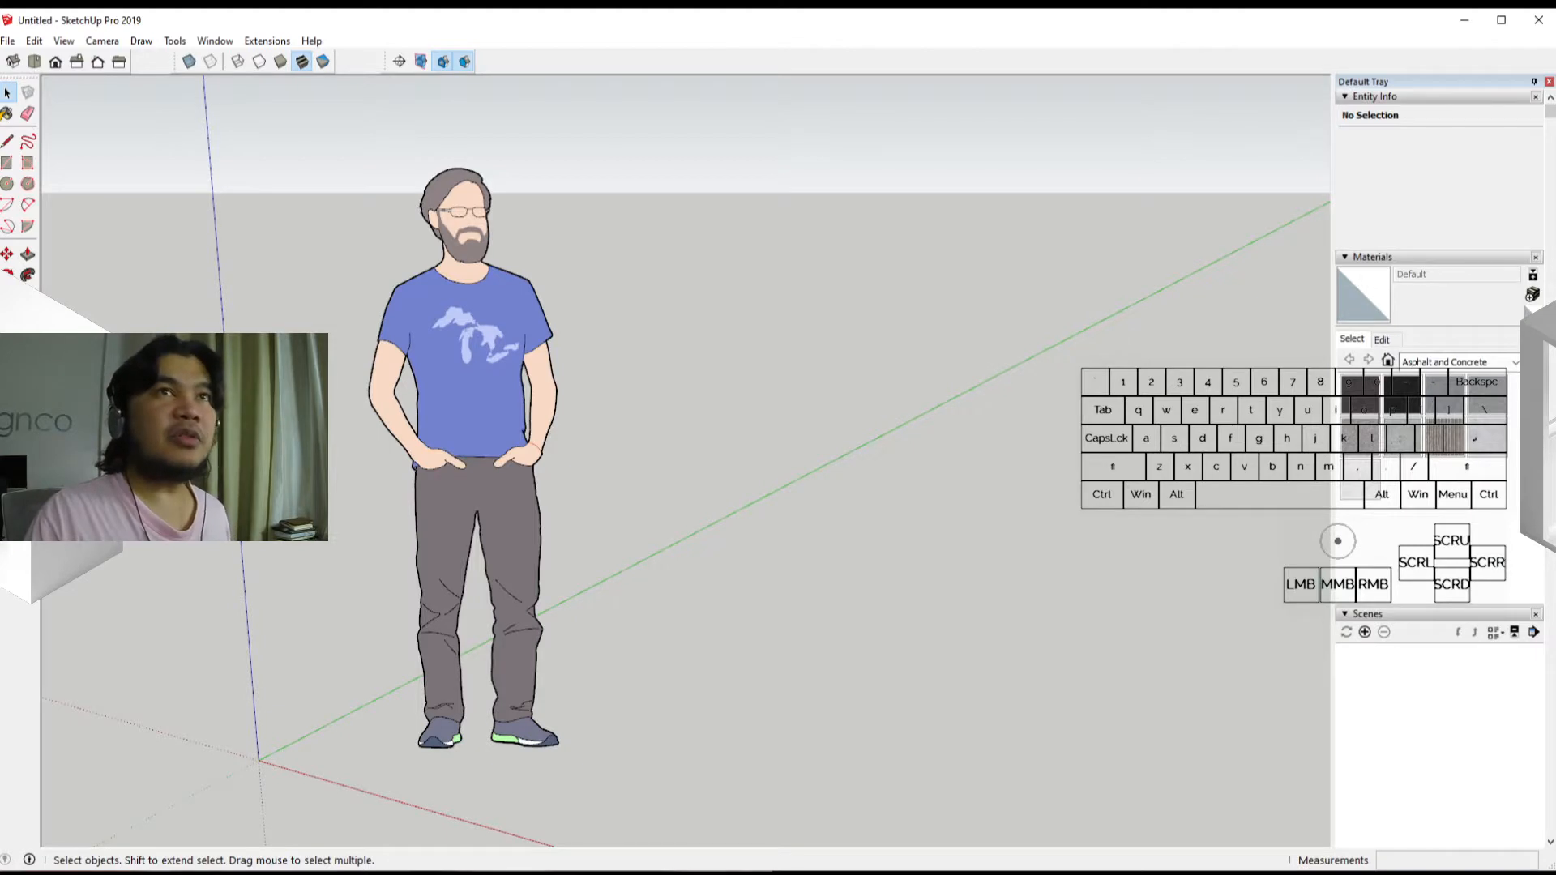
# Step: Sample the Marc_Shoes, Marc_Shirt and Marc_Shirt2 materials from the figure's shoes, shirt and lake-shaped shirt print
pyautogui.click(8, 113)
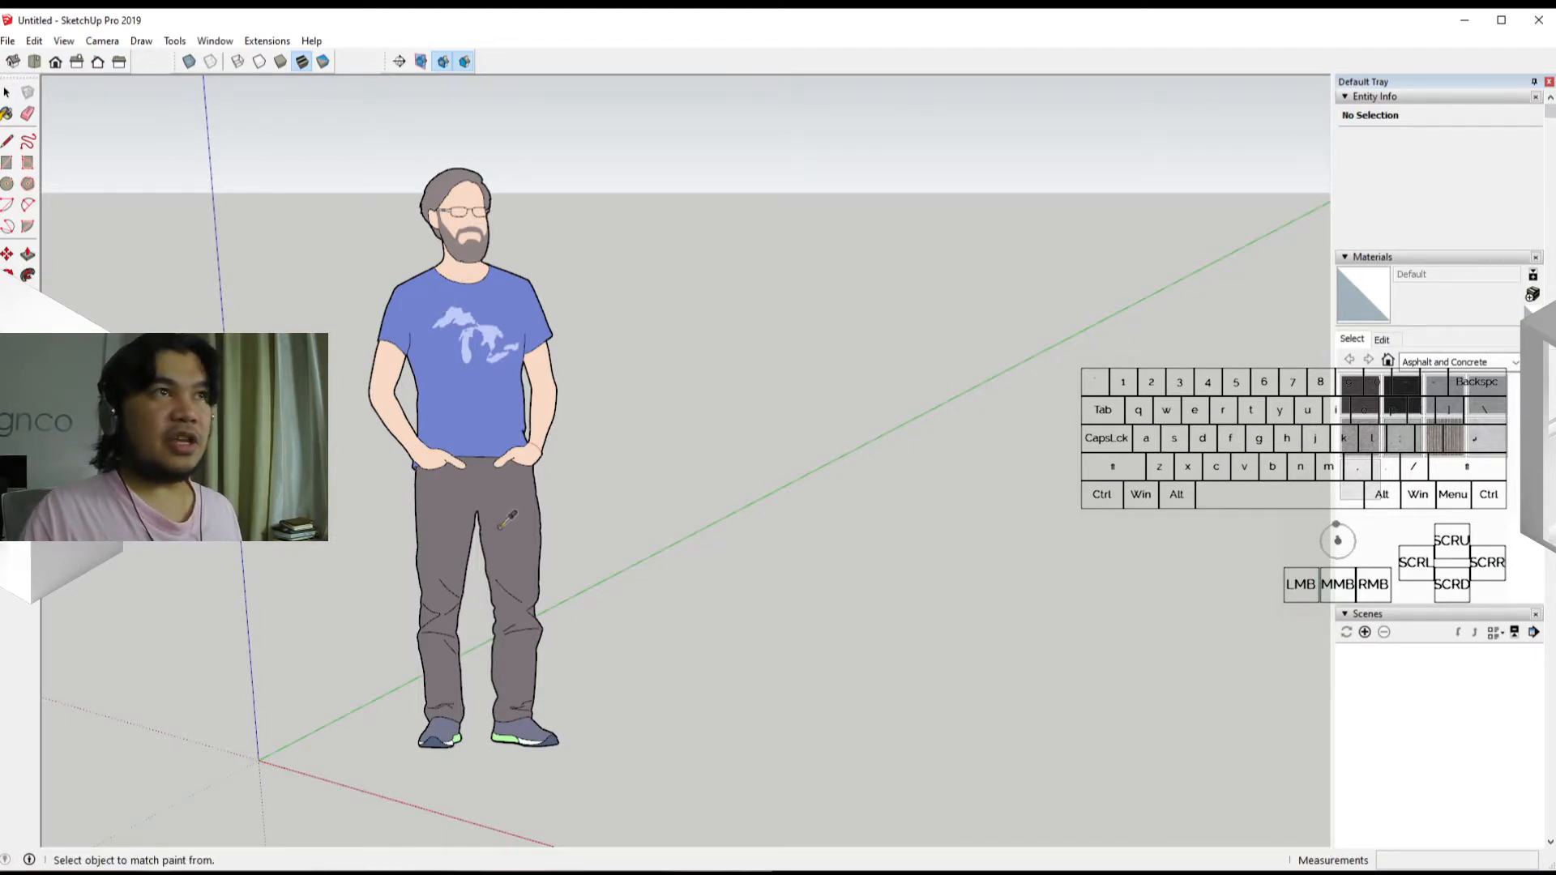
pyautogui.keyDown('alt'); pyautogui.click(525, 732); pyautogui.keyUp('alt')
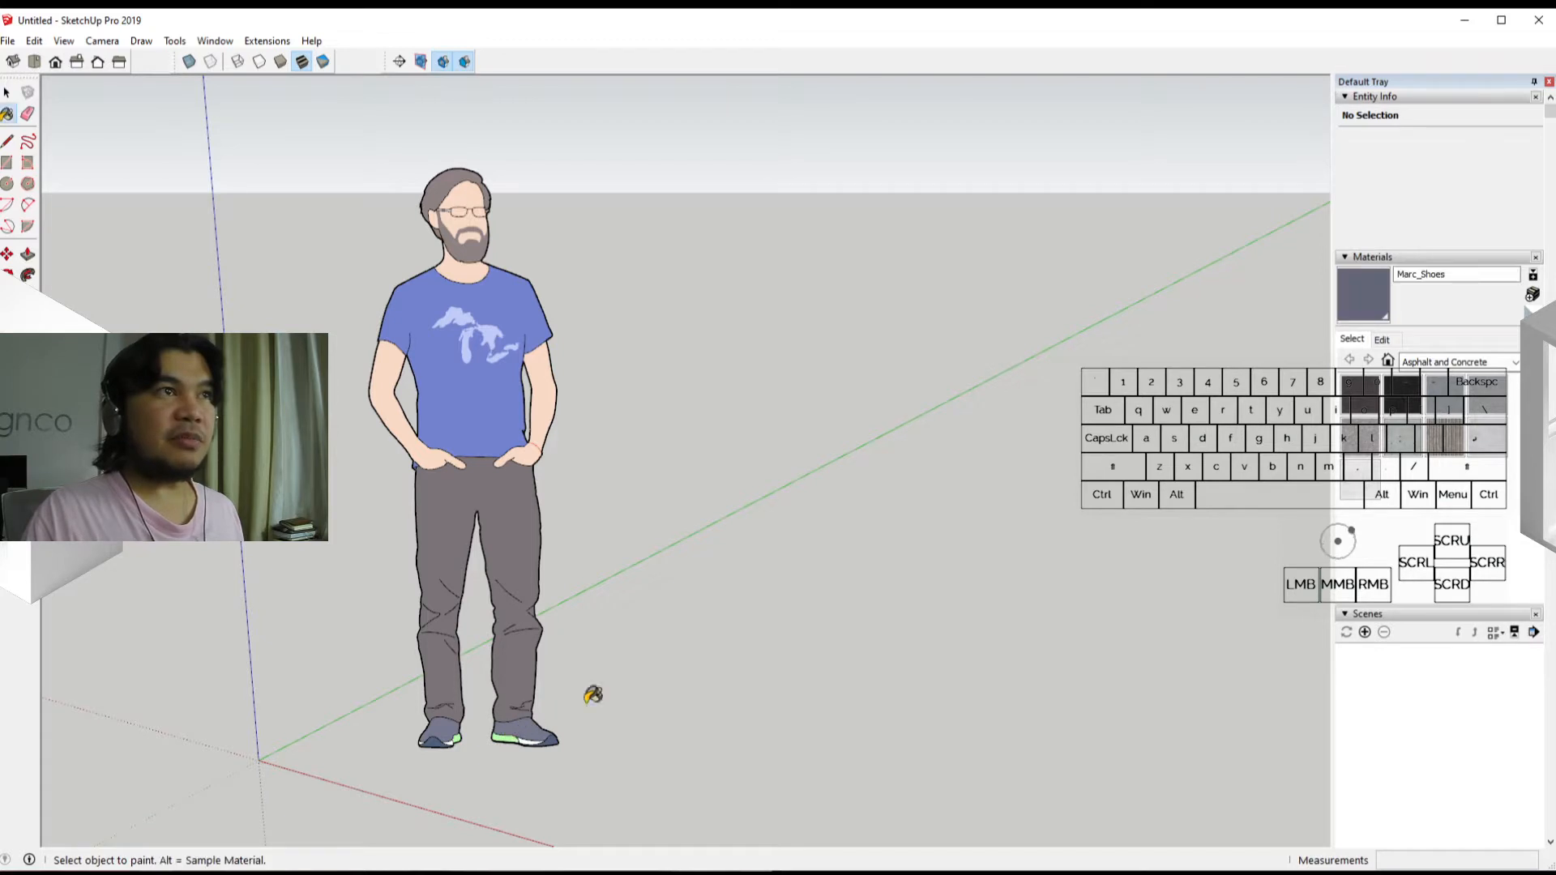
pyautogui.press('alt')
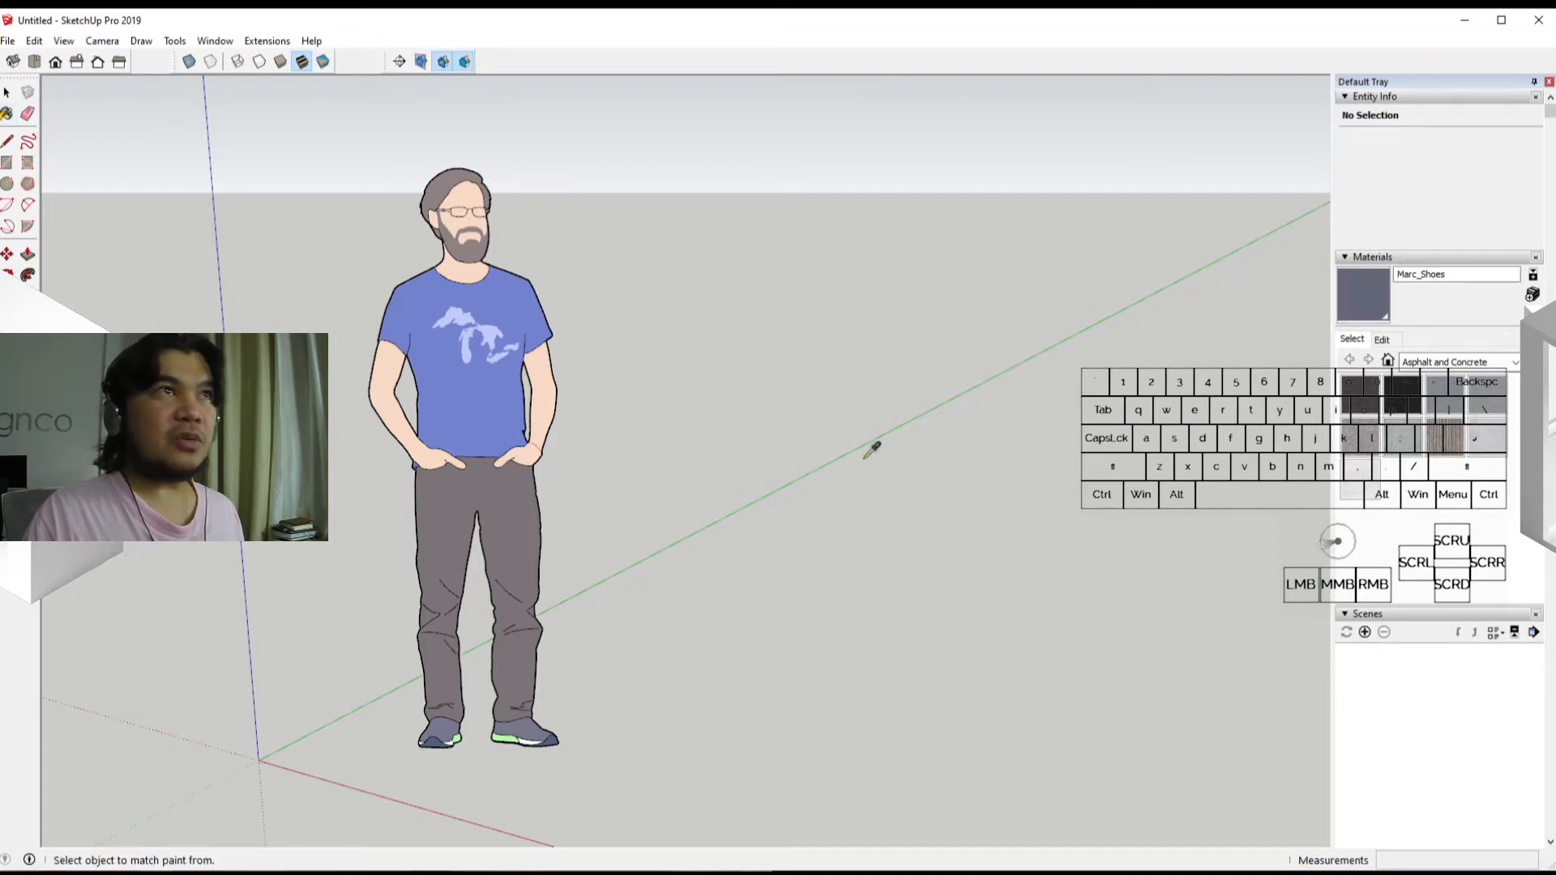
pyautogui.keyDown('alt'); pyautogui.click(465, 410); pyautogui.keyUp('alt')
pyautogui.click(1551, 350)
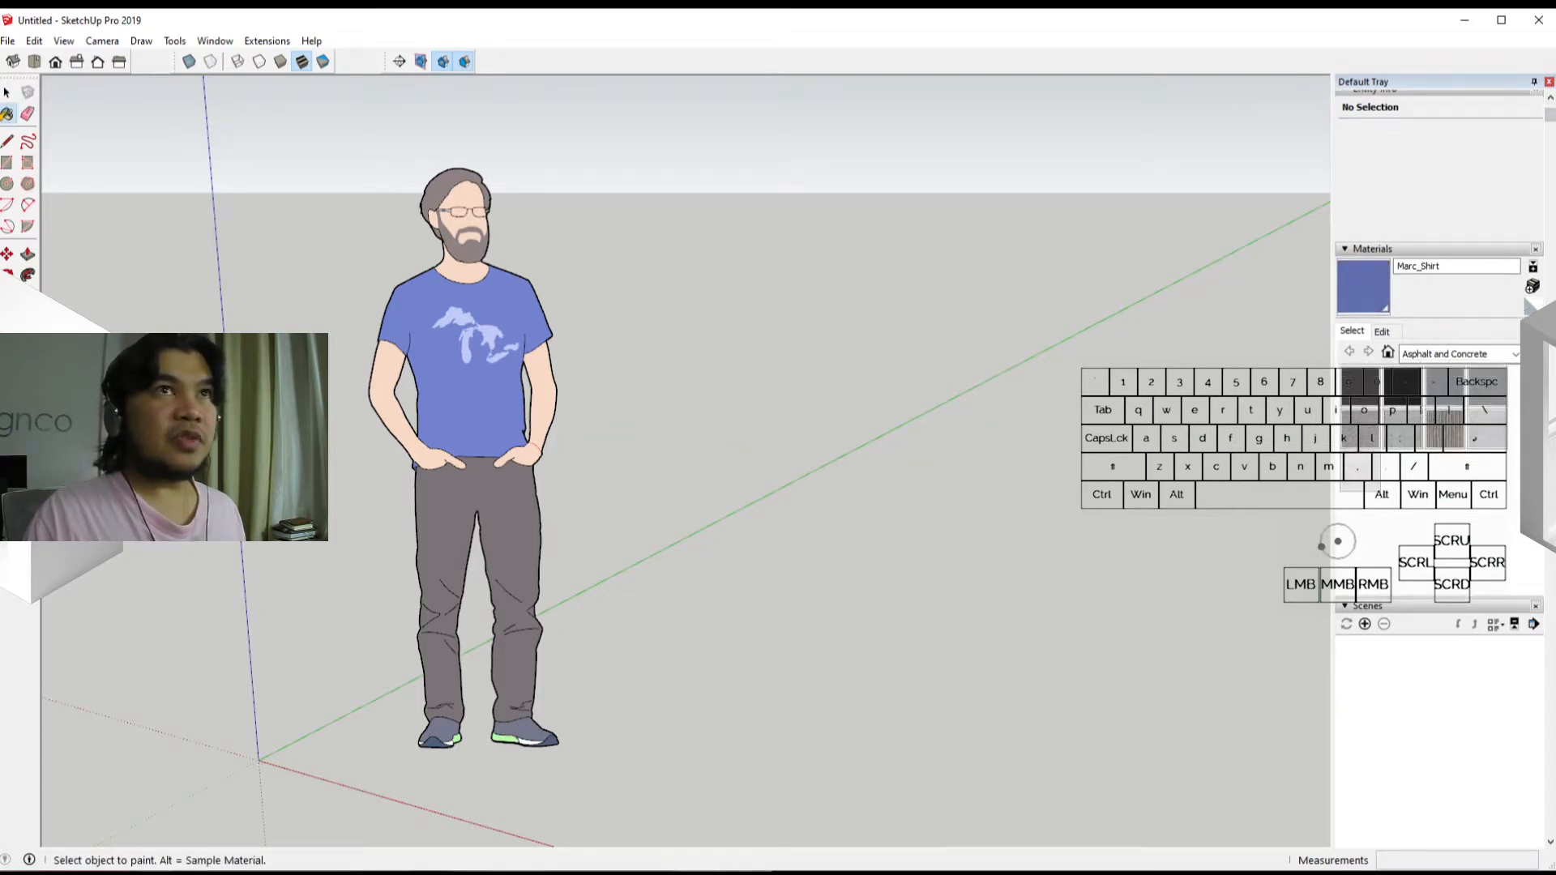
pyautogui.press('alt')
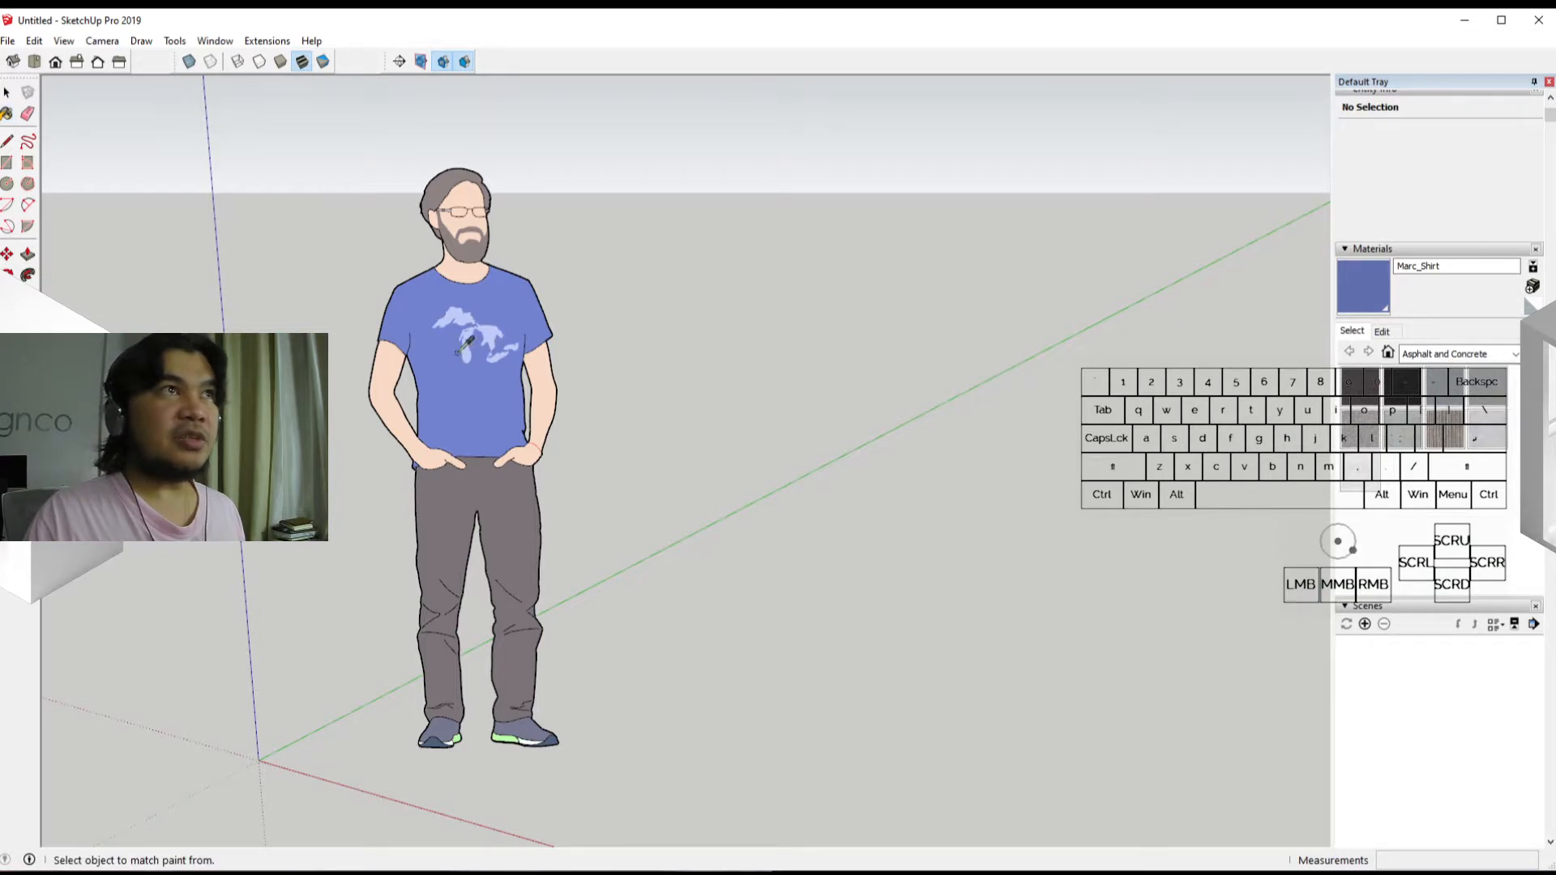
pyautogui.keyDown('alt'); pyautogui.click(490, 332); pyautogui.keyUp('alt')
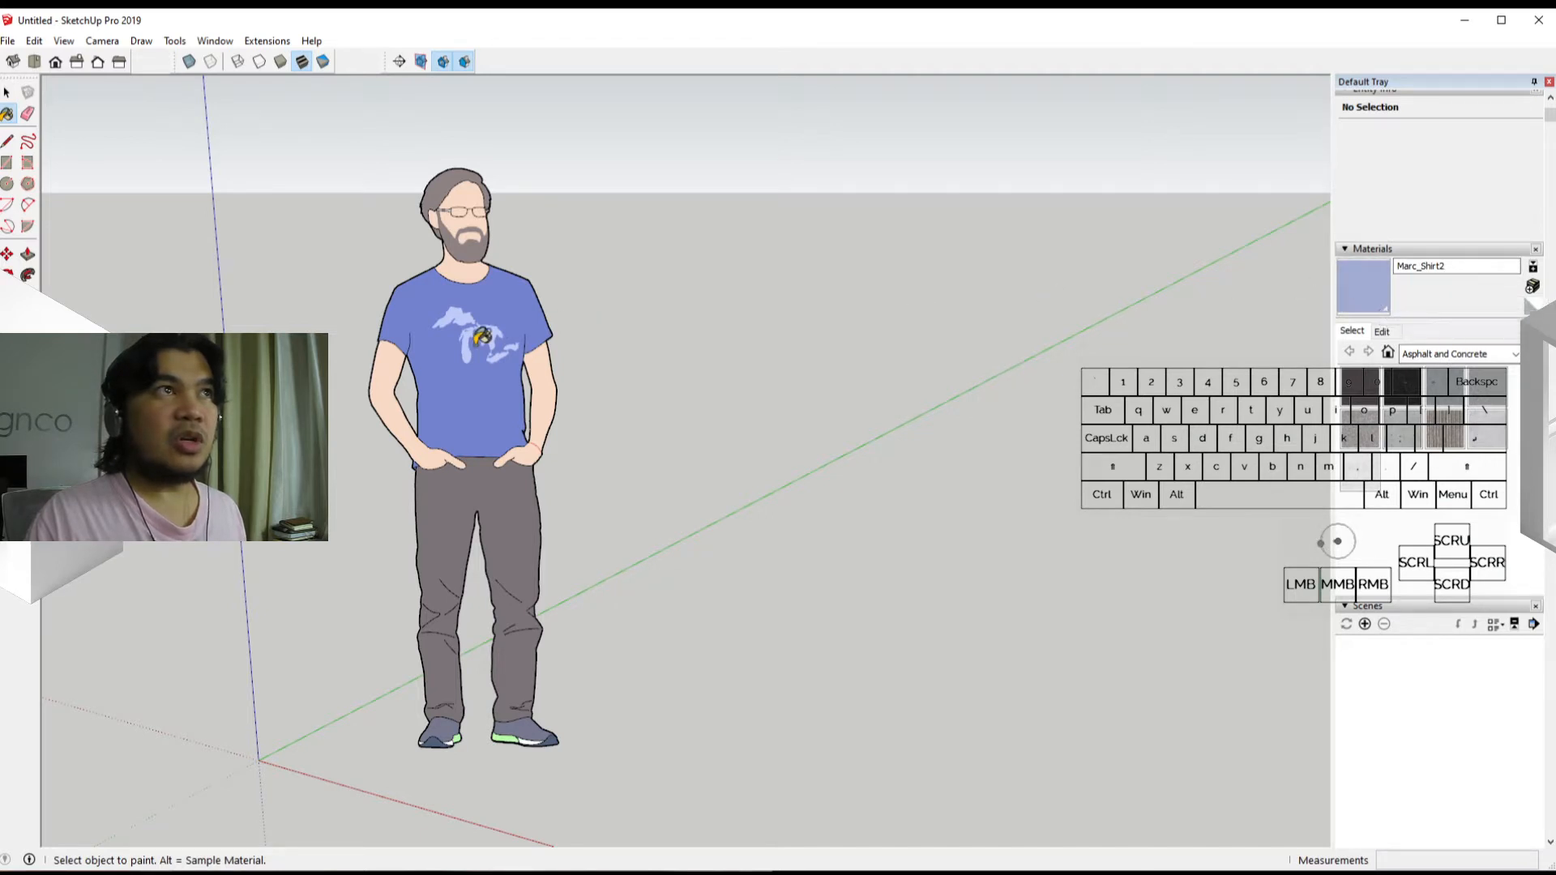
# Step: Open the sampled Marc_Shirt2 material for editing and review its colour, texture and opacity settings
pyautogui.scroll(2, 486, 316)
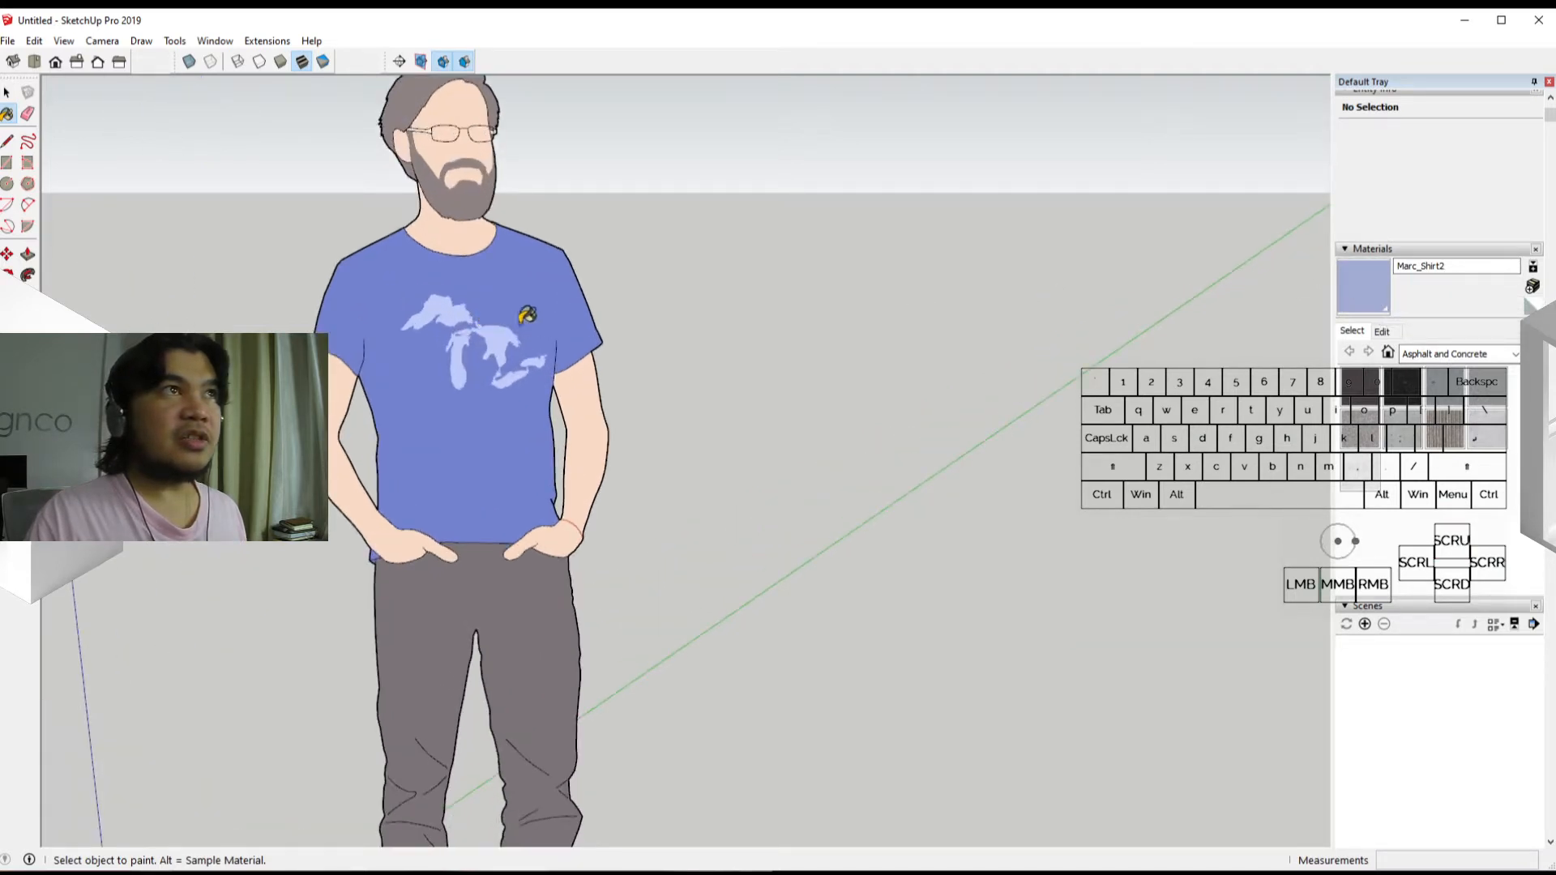
pyautogui.moveTo(509, 503); pyautogui.dragTo(669, 385, button='middle')
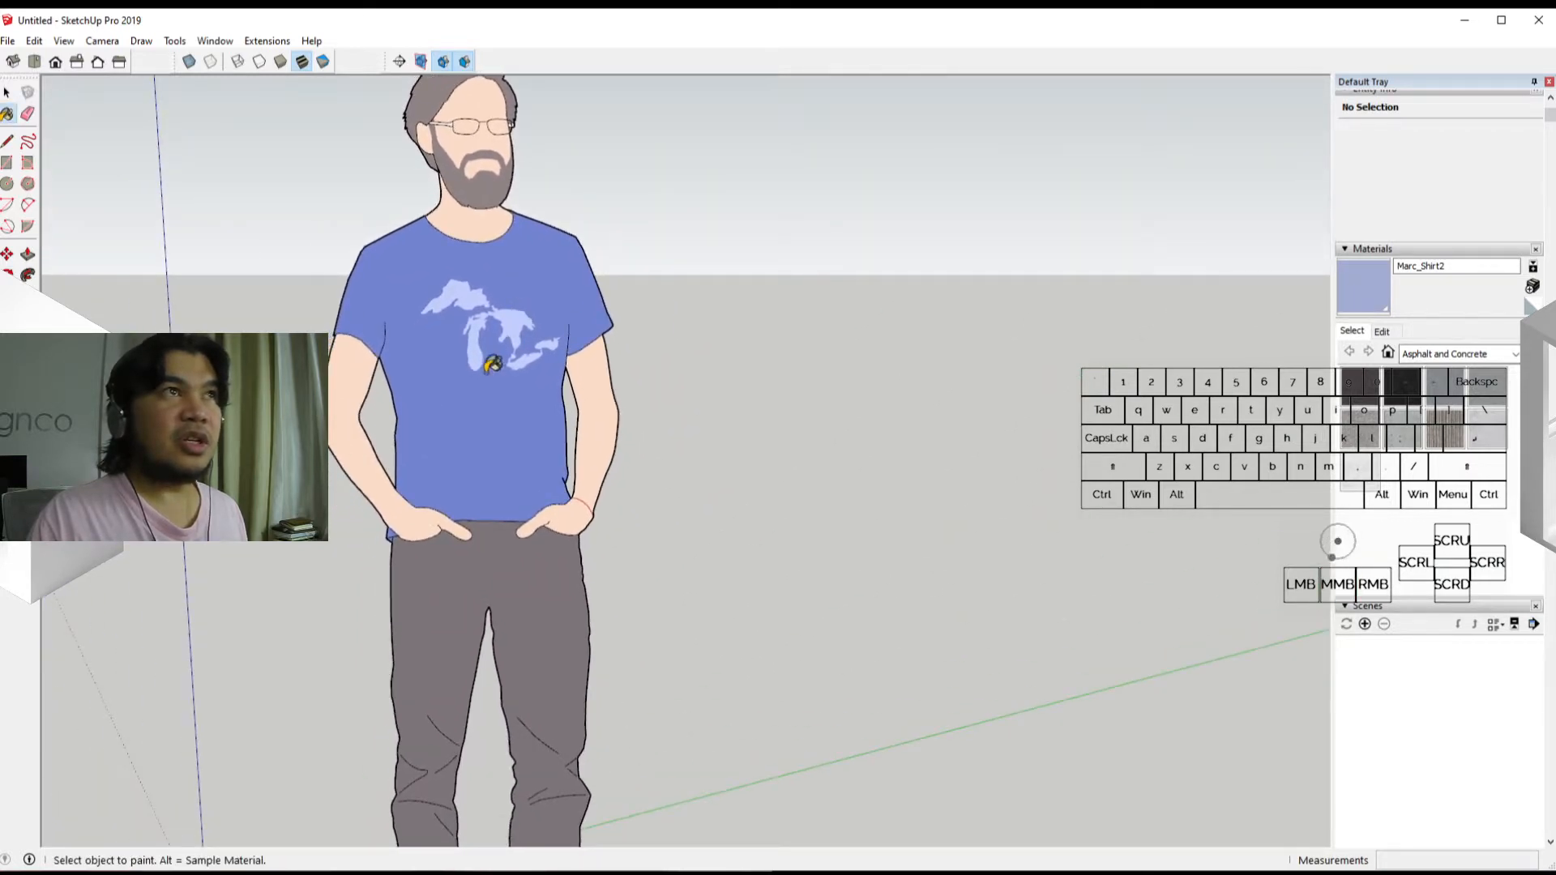
pyautogui.click(1384, 331)
pyautogui.scroll(-5, 1415, 389)
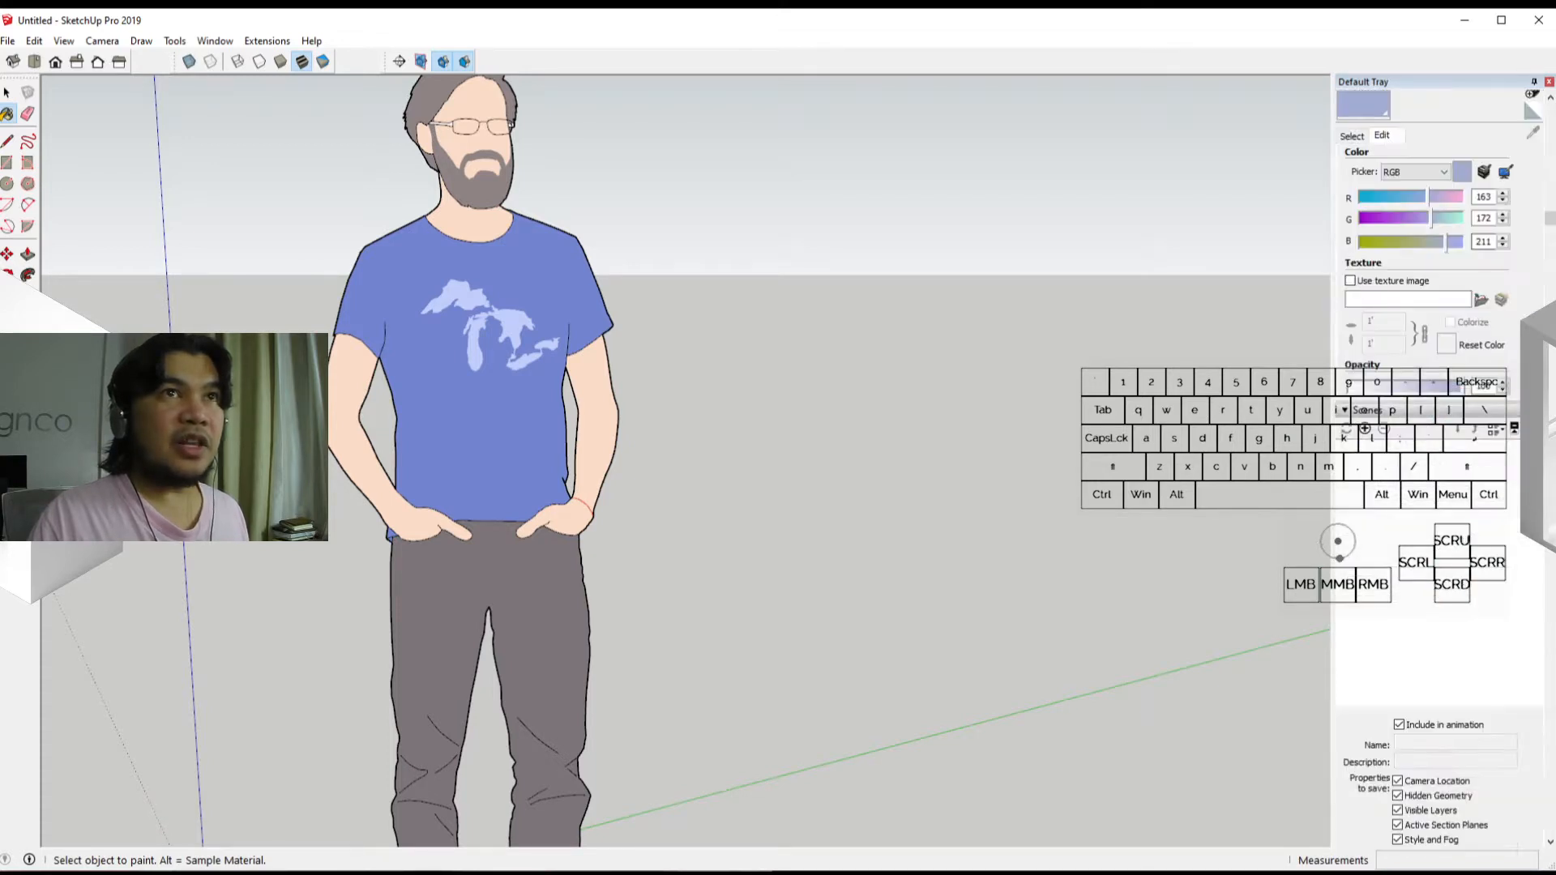
pyautogui.scroll(6, 1483, 410)
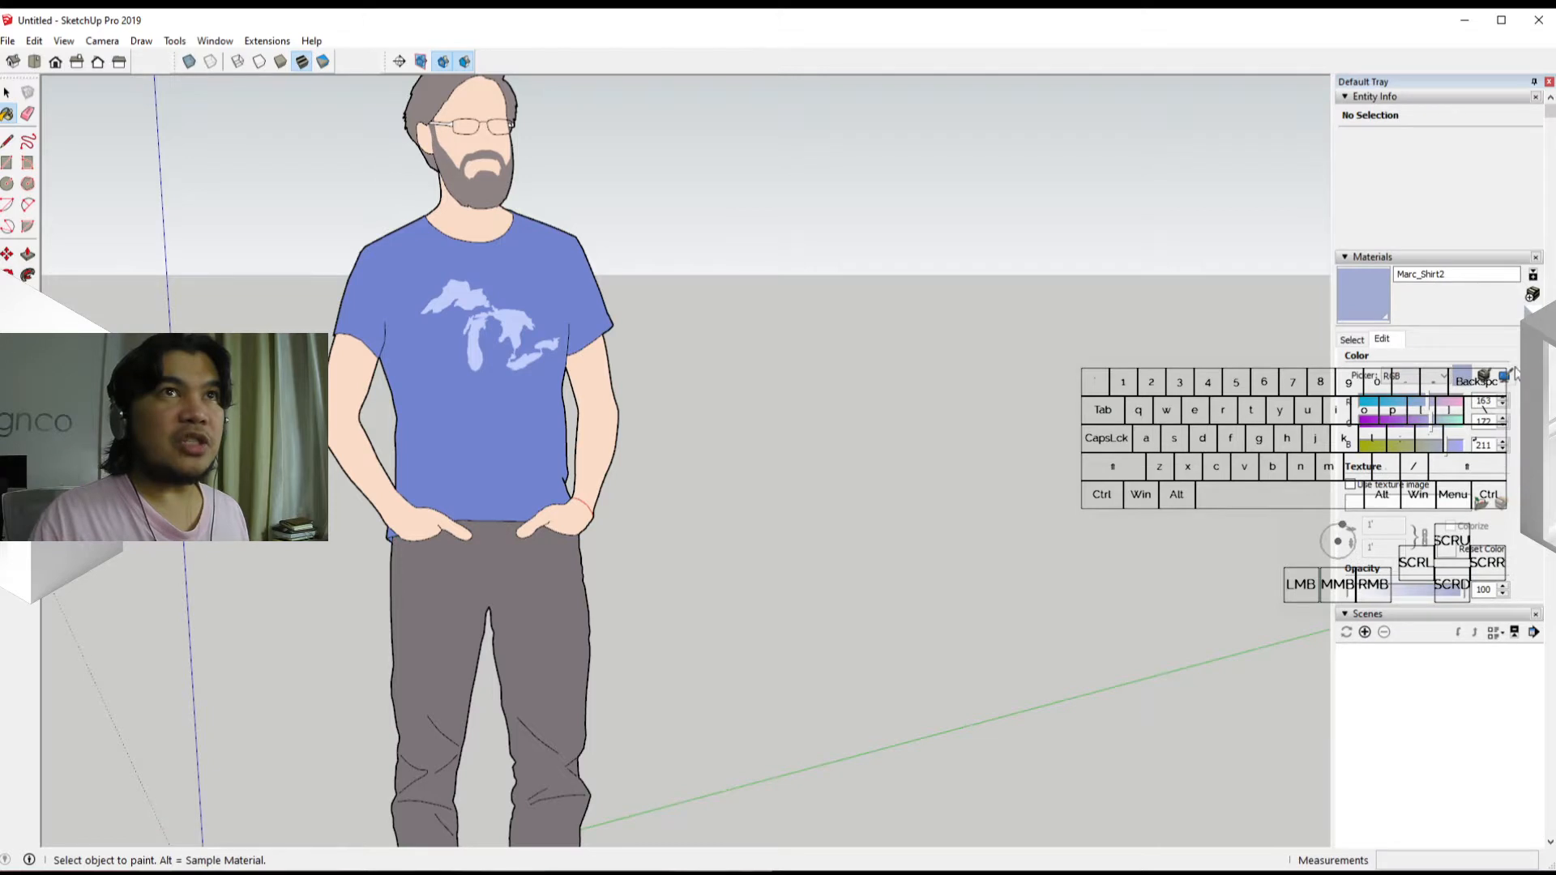
# Step: Turn on the display of hidden geometry and examine the revealed edges on the figure's shirt
pyautogui.click(68, 45)
pyautogui.click(83, 99)
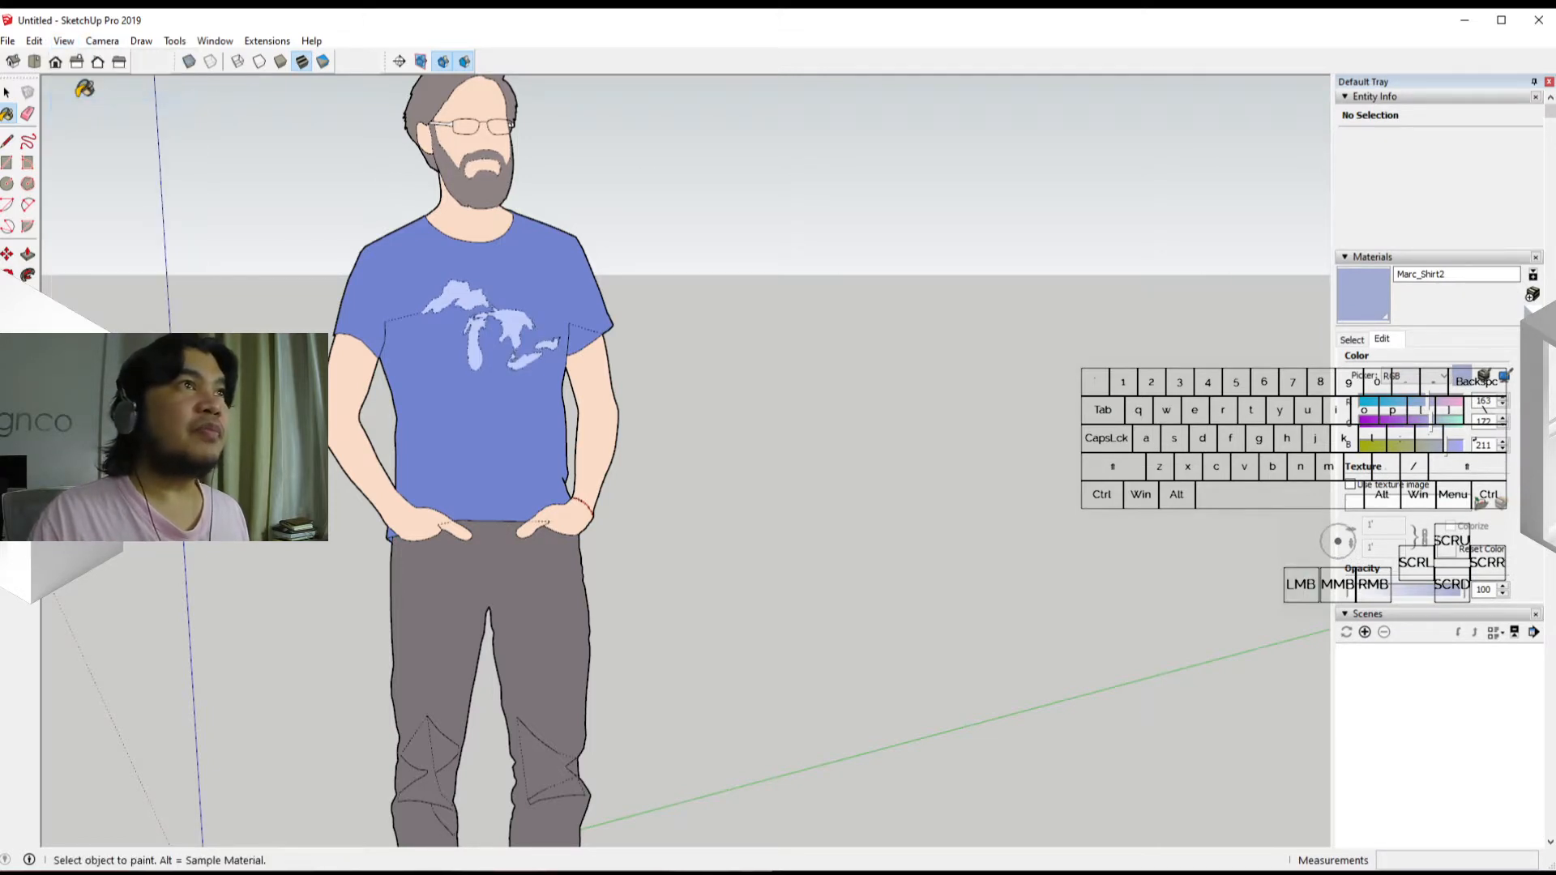
pyautogui.scroll(5, 477, 312)
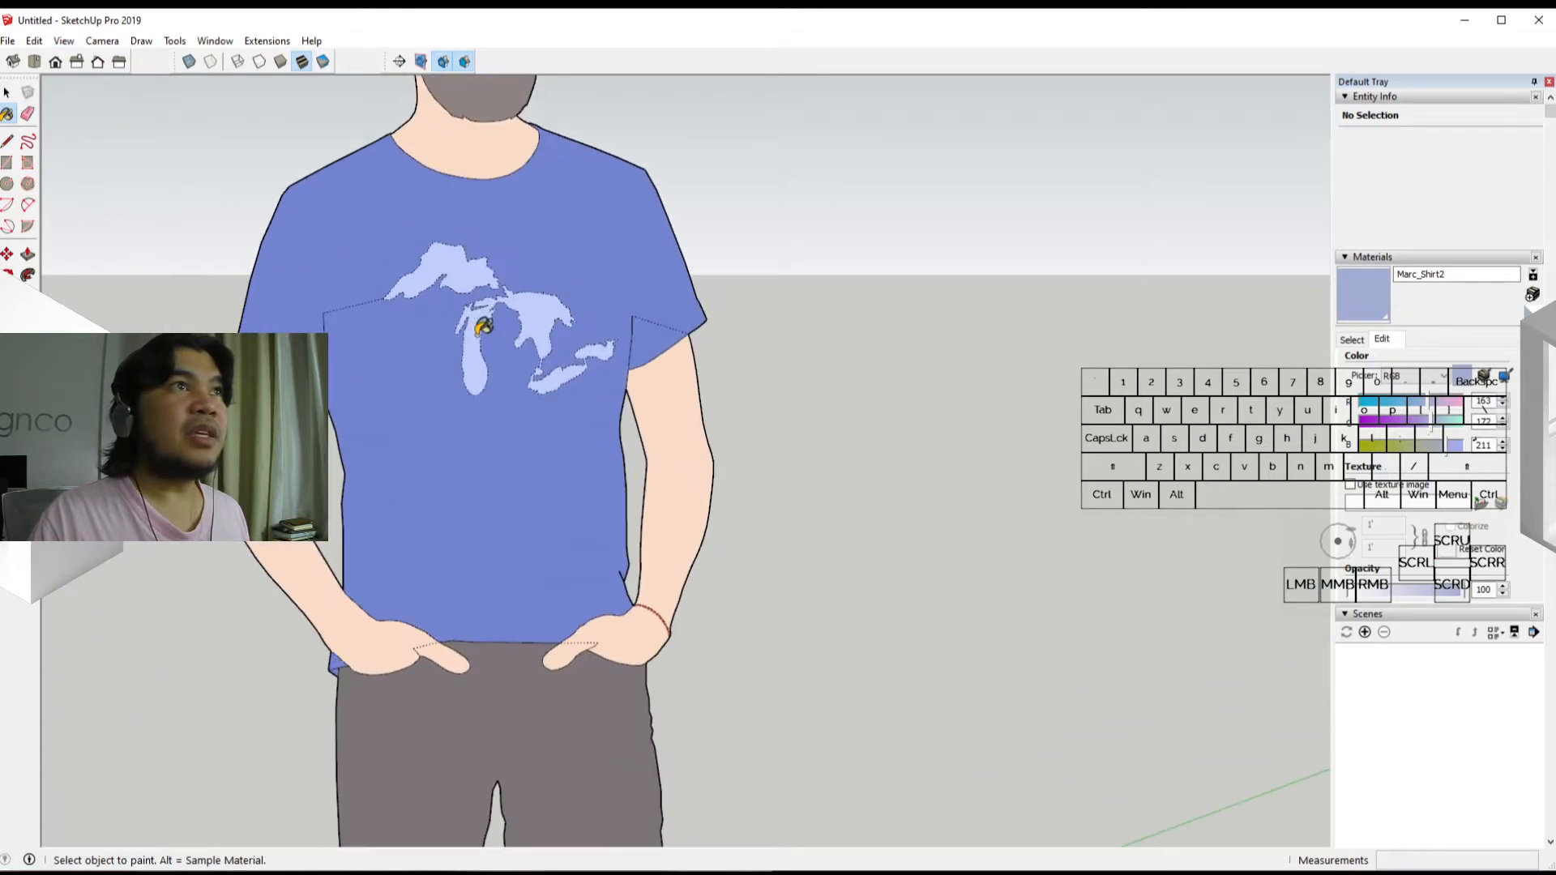
pyautogui.moveTo(484, 326)
pyautogui.mouseDown(button='middle')
pyautogui.moveTo(566, 396)
pyautogui.moveTo(781, 337)
pyautogui.moveTo(1204, 304)
pyautogui.mouseUp(button='middle')
pyautogui.moveTo(664, 327); pyautogui.dragTo(1192, 355, button='middle')
pyautogui.scroll(-3, 681, 327)
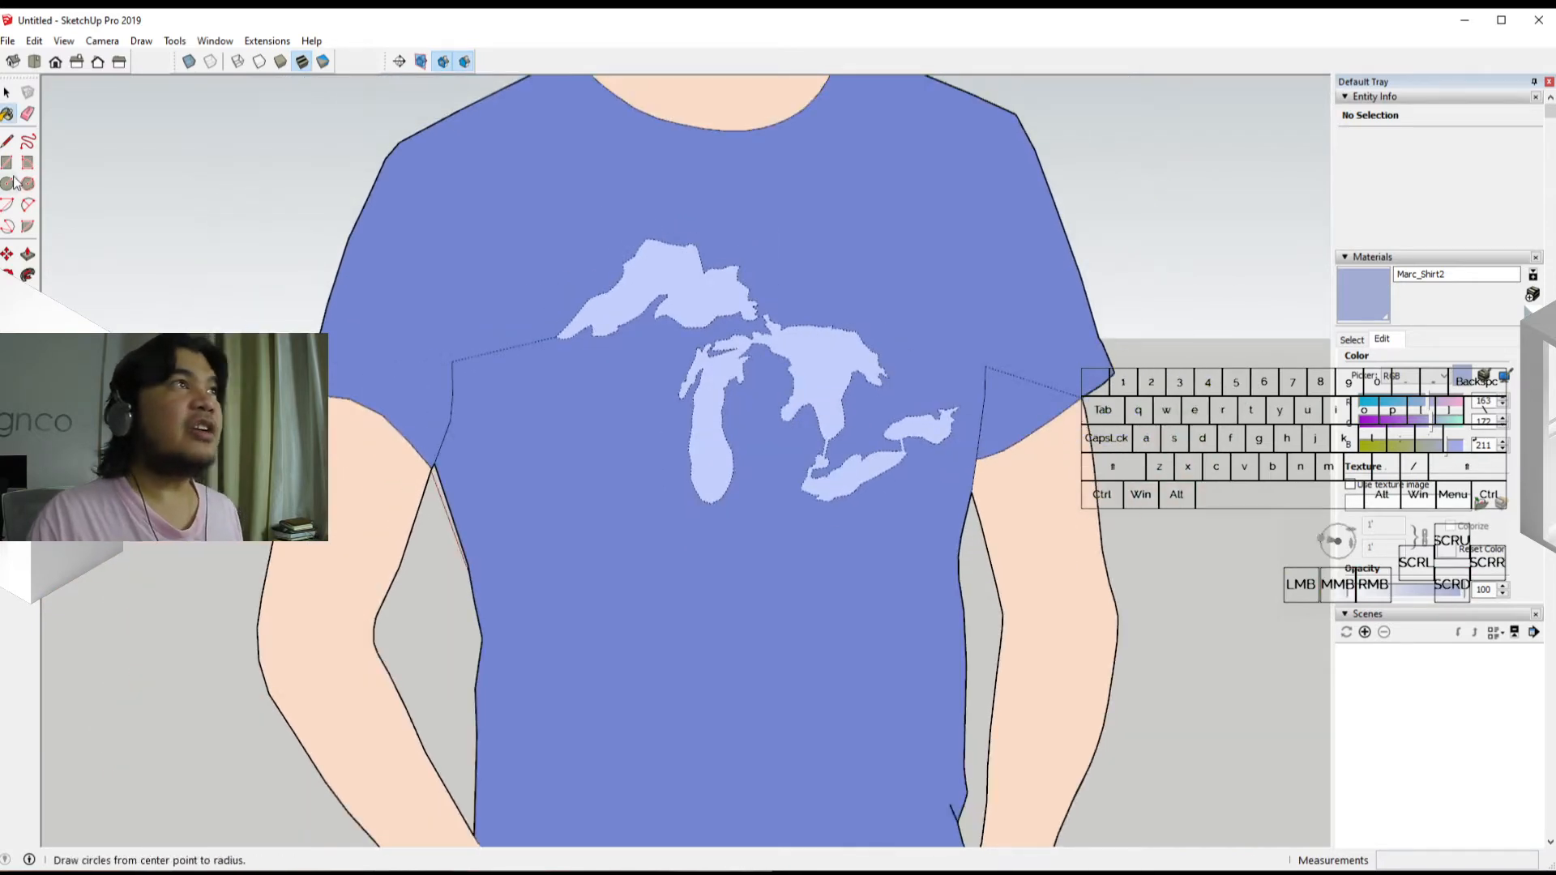
# Step: Inspect the geometry inside the figure by selecting its connected entities and the lake-shaped print face, and leave the component
pyautogui.click(6, 94)
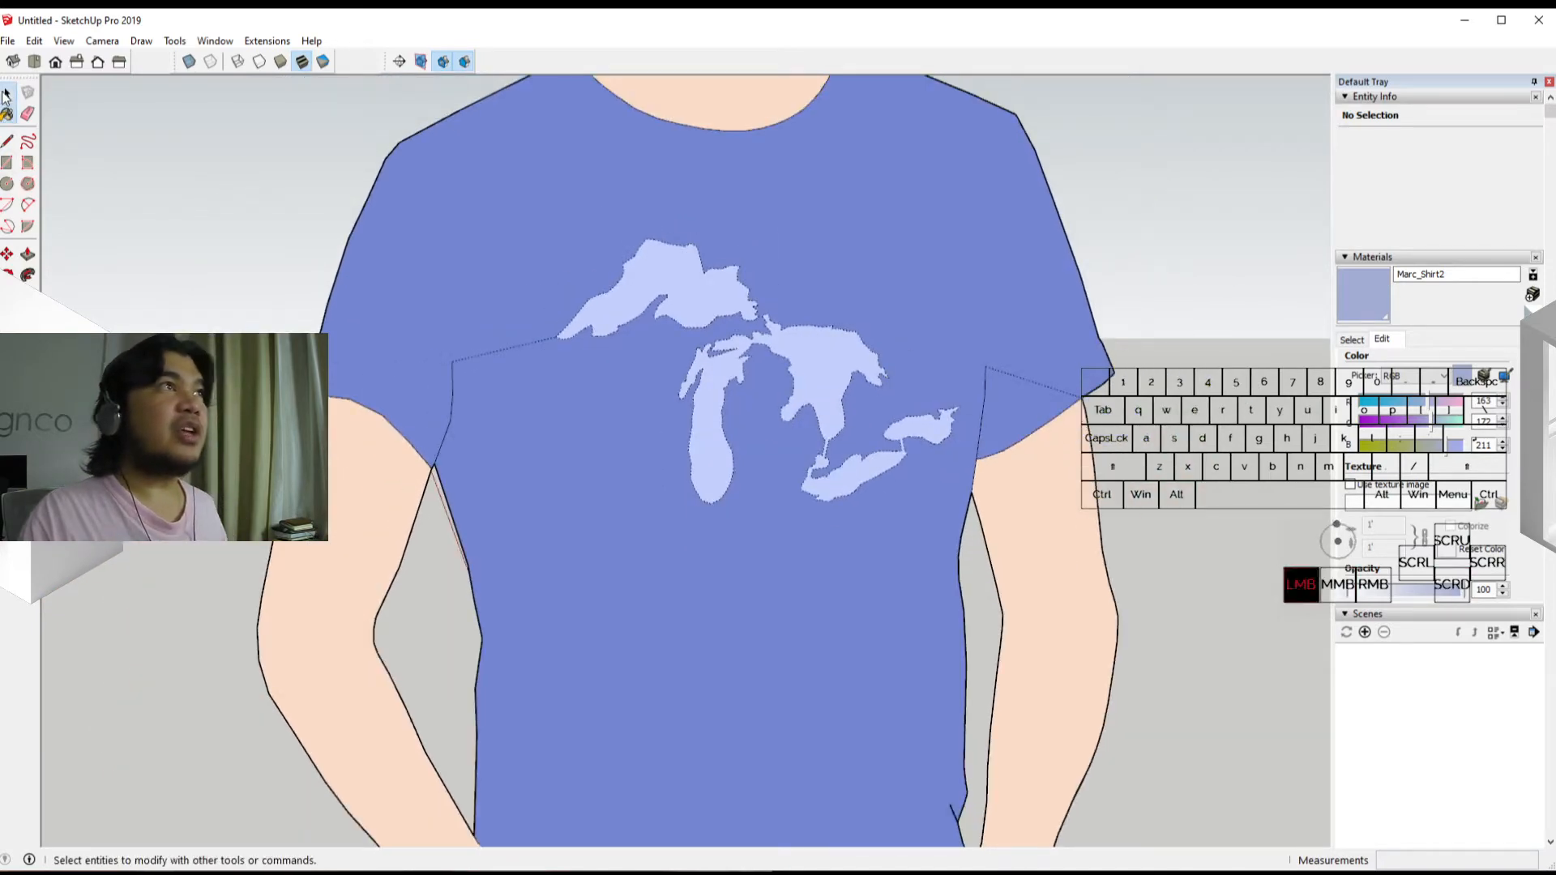
pyautogui.click(704, 293)
pyautogui.tripleClick(704, 302)
pyautogui.doubleClick(703, 302)
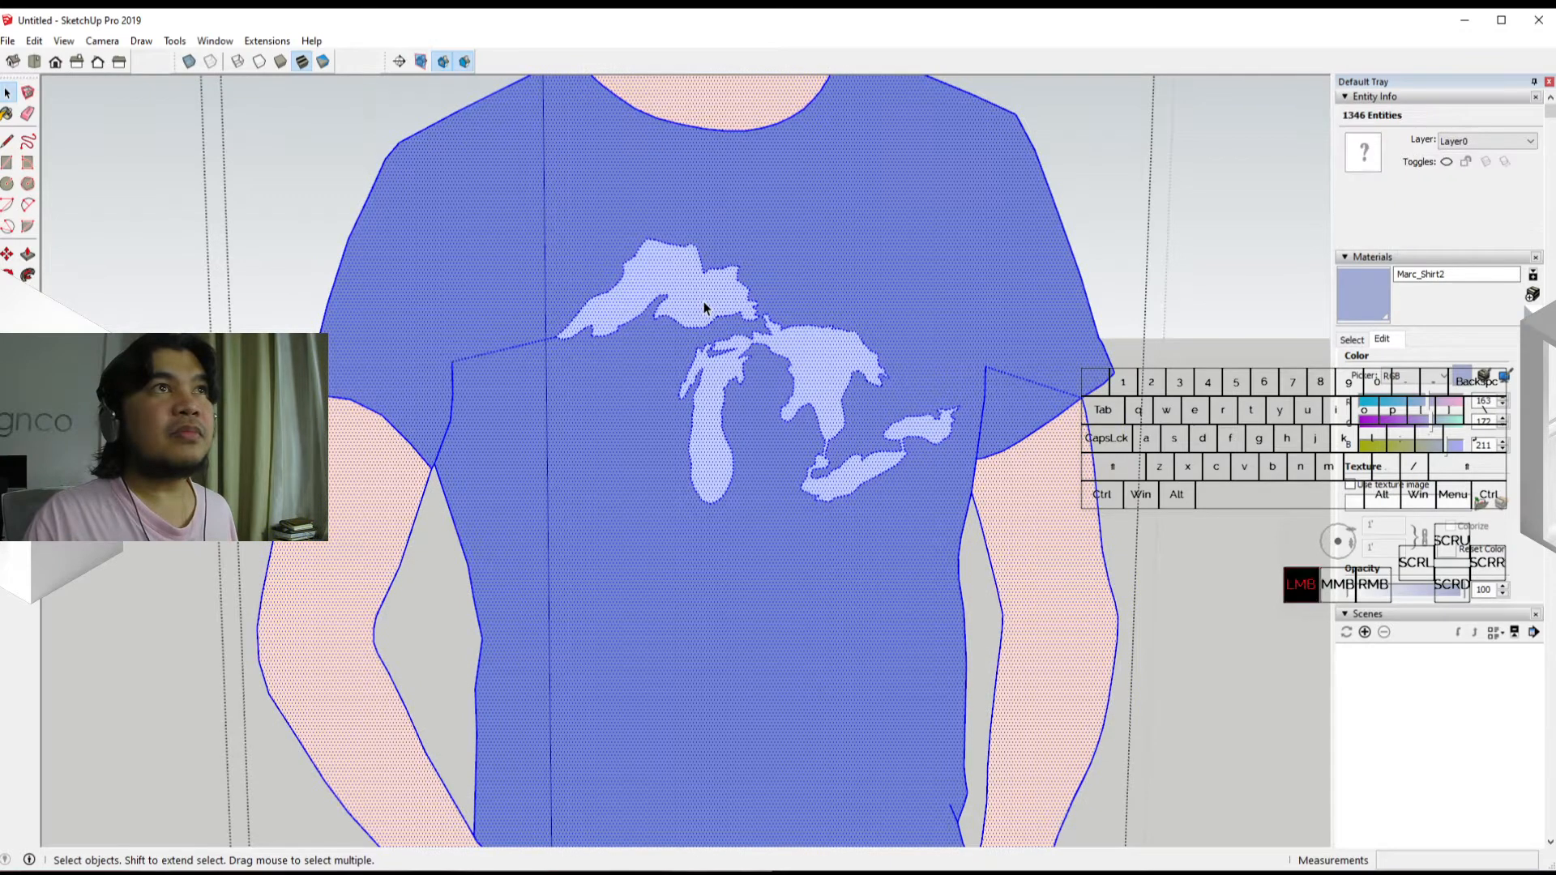
pyautogui.click(719, 386)
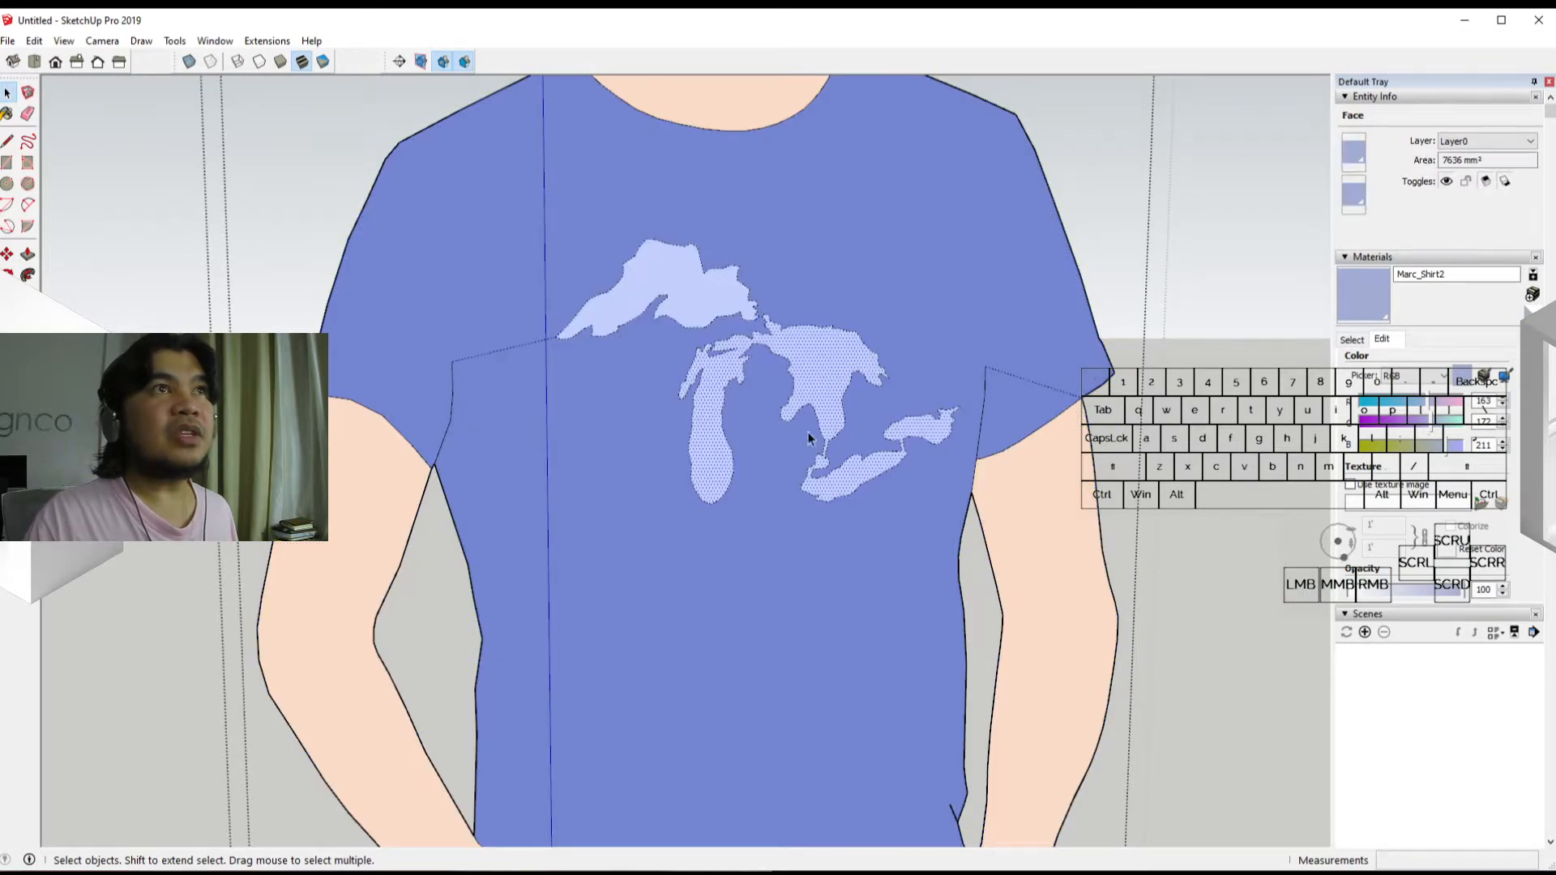
pyautogui.moveTo(807, 431); pyautogui.dragTo(942, 551, button='middle')
pyautogui.scroll(-5, 892, 548)
pyautogui.moveTo(834, 547); pyautogui.dragTo(653, 441, button='middle')
pyautogui.scroll(-4, 702, 553)
pyautogui.click(804, 542)
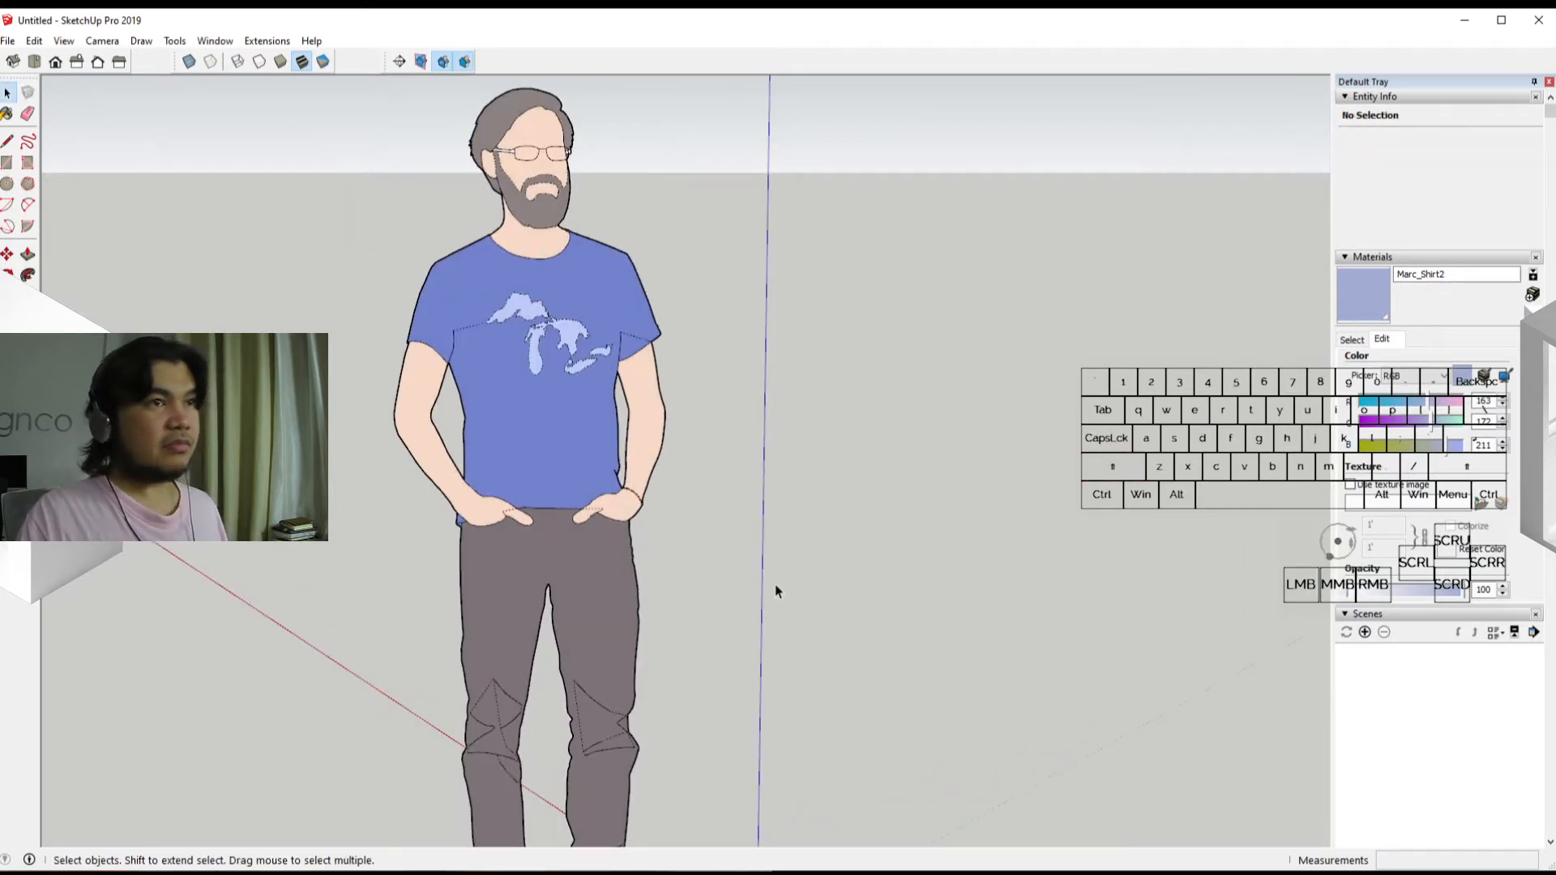
# Step: Draw a rectangle about 0.9 by 0.9 m on the ground beside the figure
pyautogui.scroll(-5, 892, 554)
pyautogui.keyDown('shift'); pyautogui.moveTo(953, 565); pyautogui.dragTo(643, 500, button='middle'); pyautogui.keyUp('shift')
pyautogui.scroll(3, 579, 416)
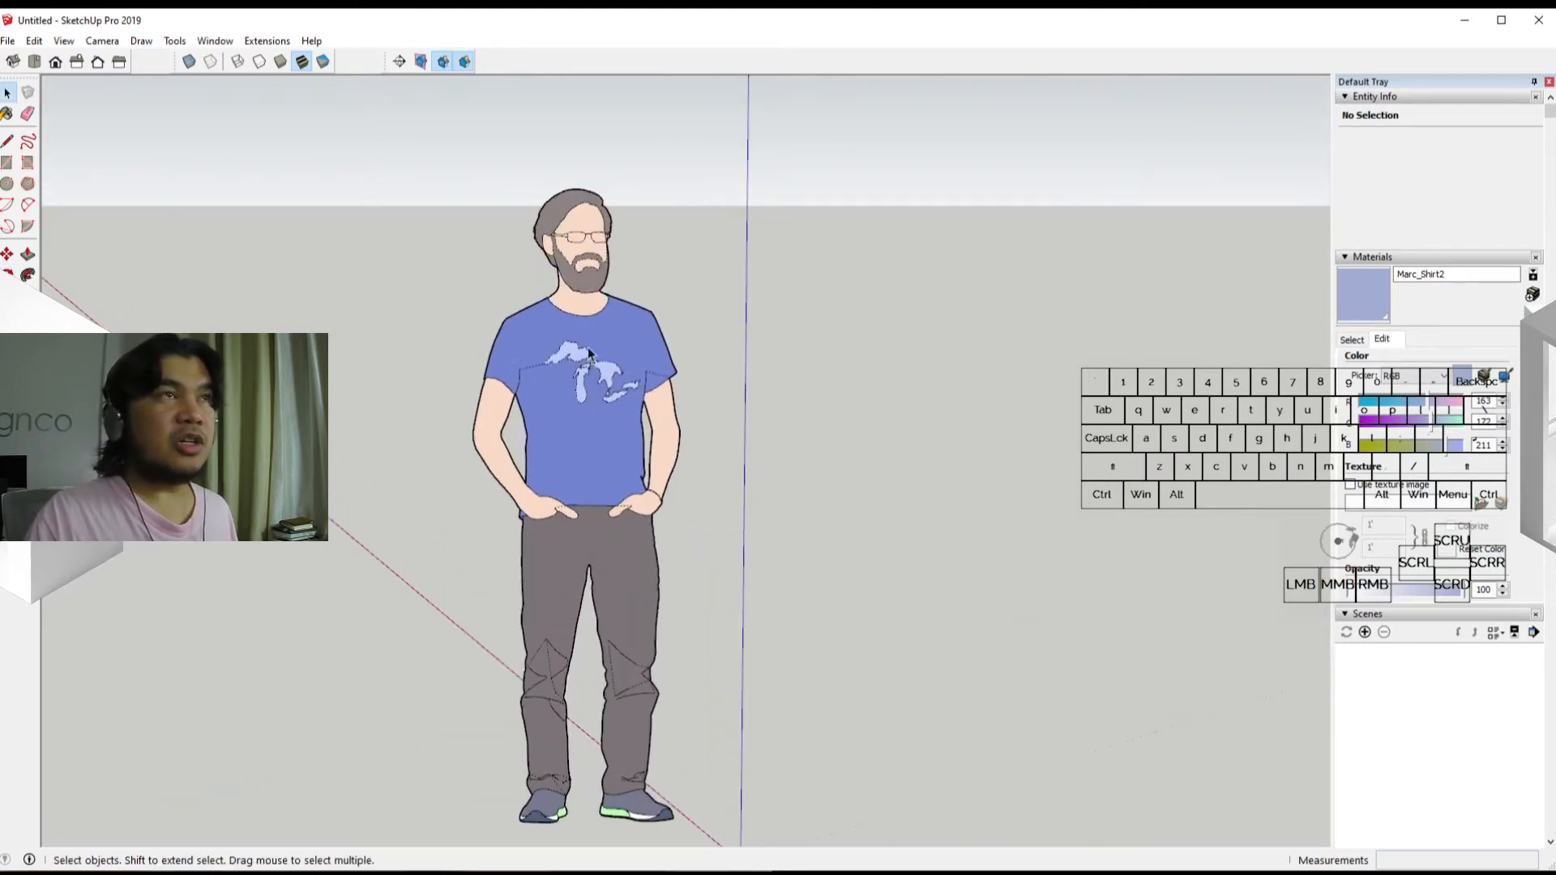
pyautogui.moveTo(589, 355); pyautogui.dragTo(573, 406, button='middle')
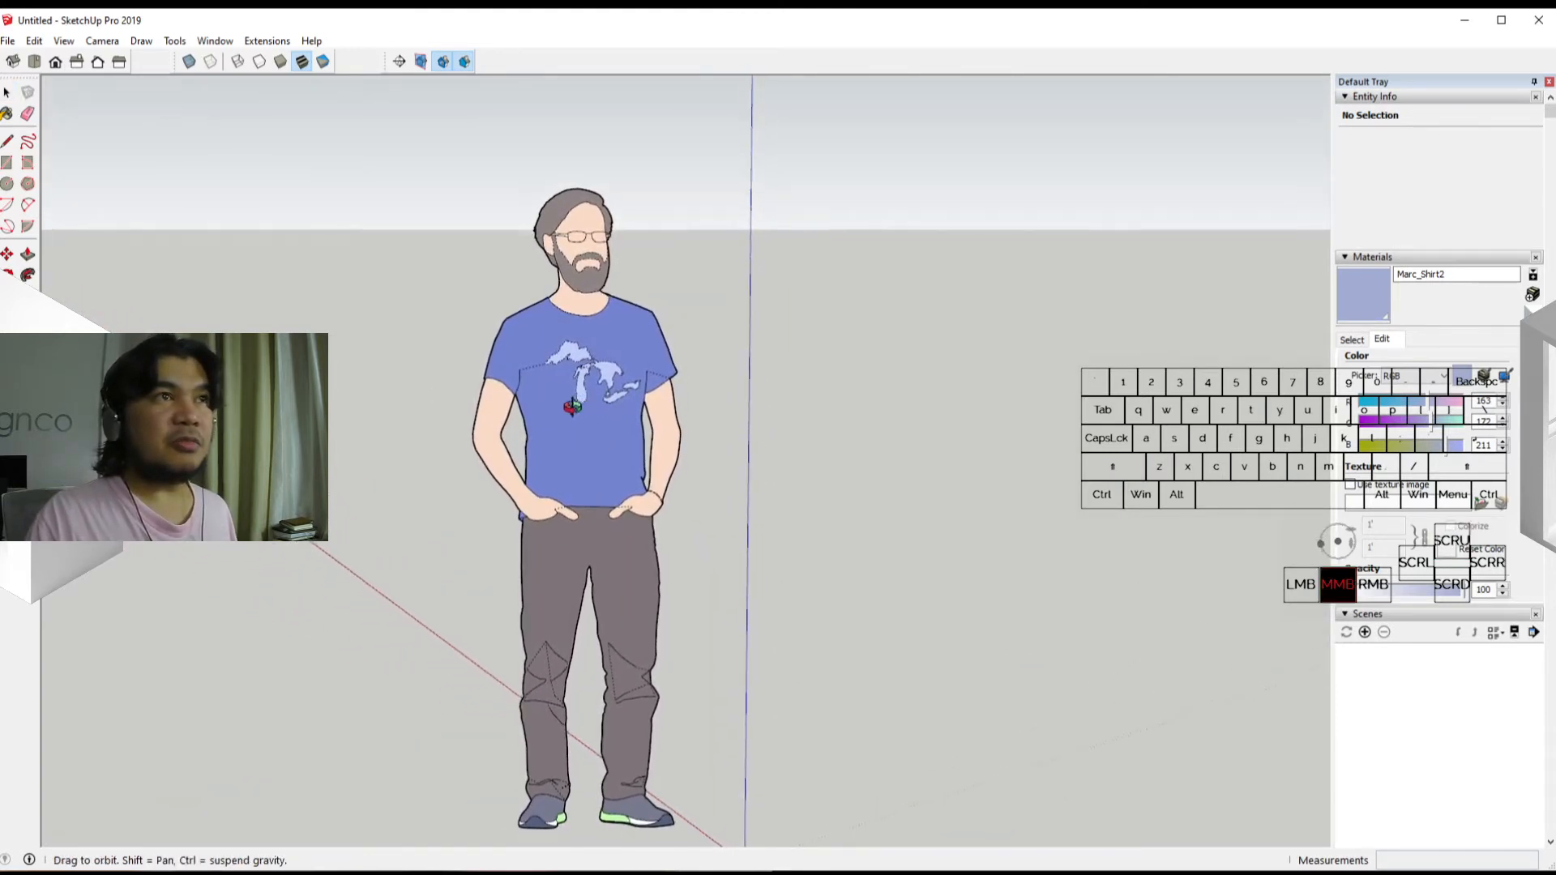
pyautogui.moveTo(778, 643); pyautogui.dragTo(816, 641, button='middle')
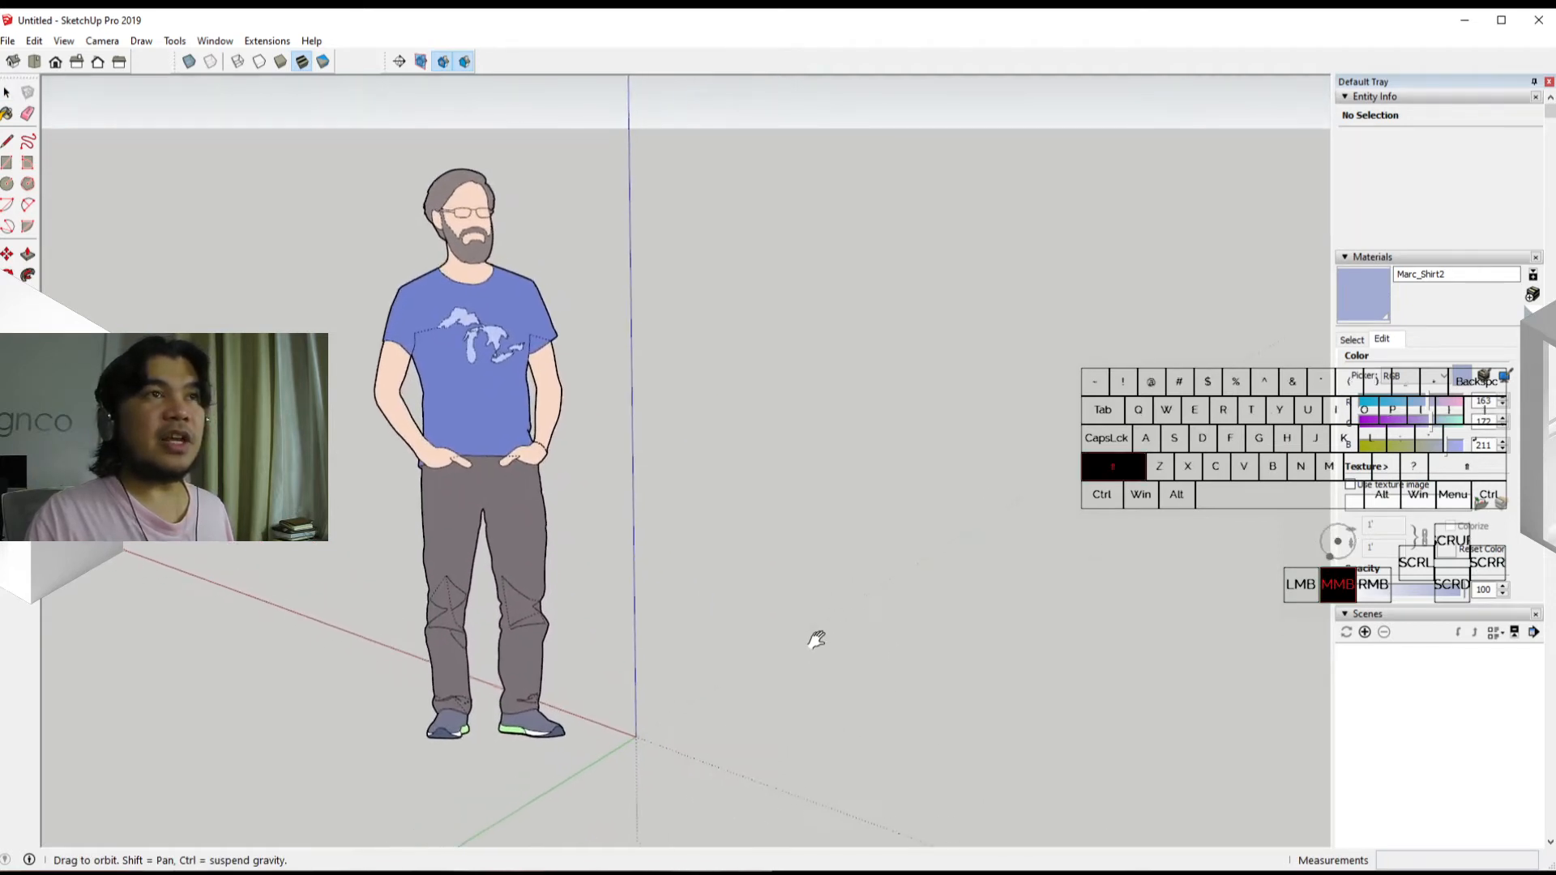
pyautogui.scroll(-1, 818, 644)
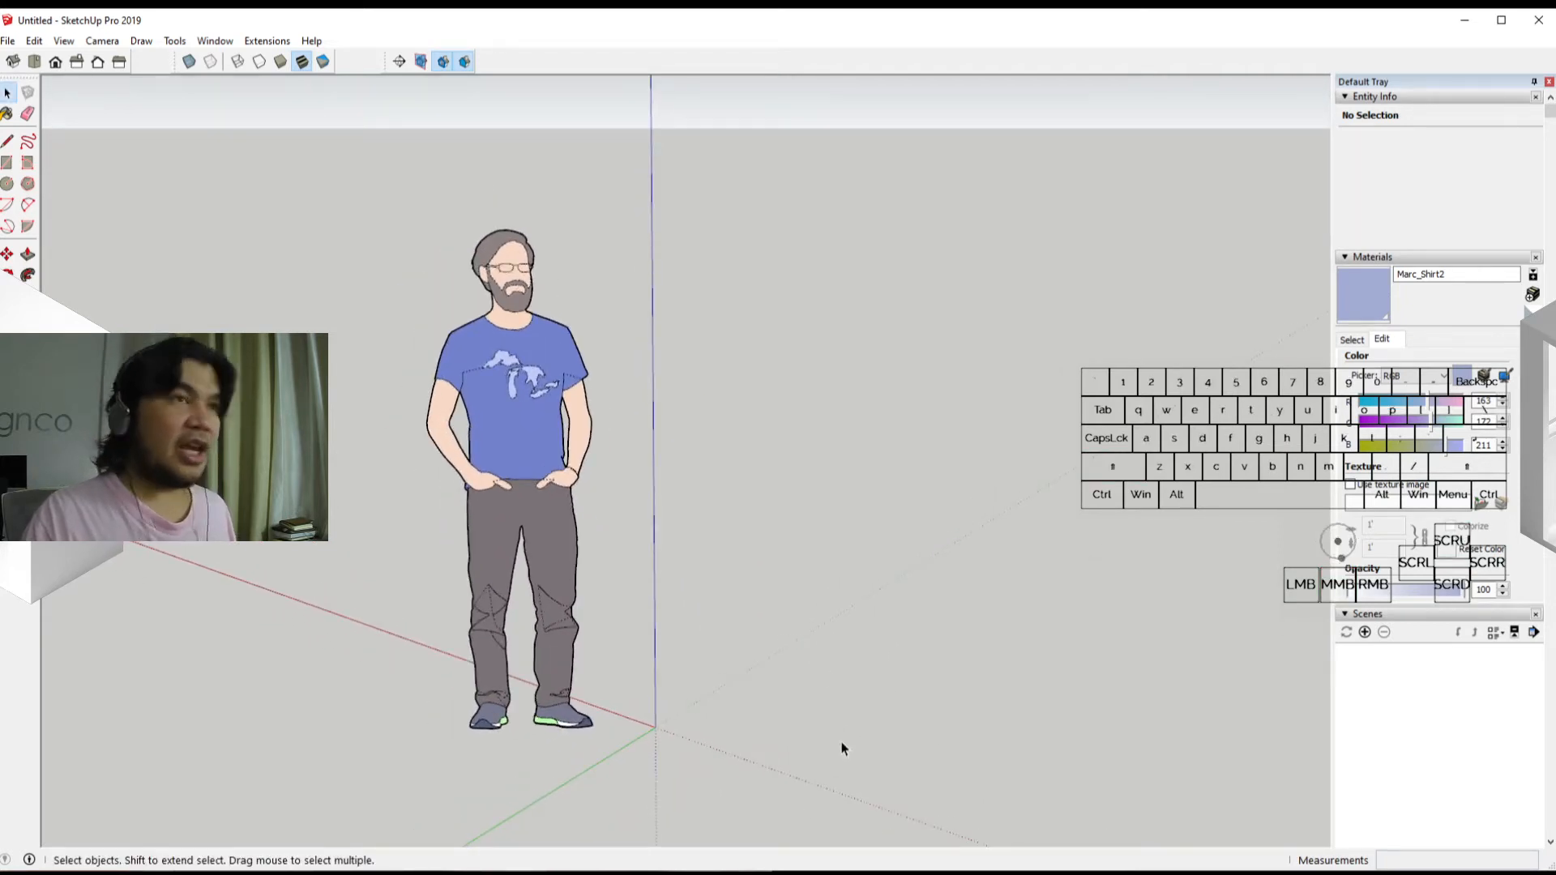
pyautogui.press('r')
pyautogui.click(702, 719)
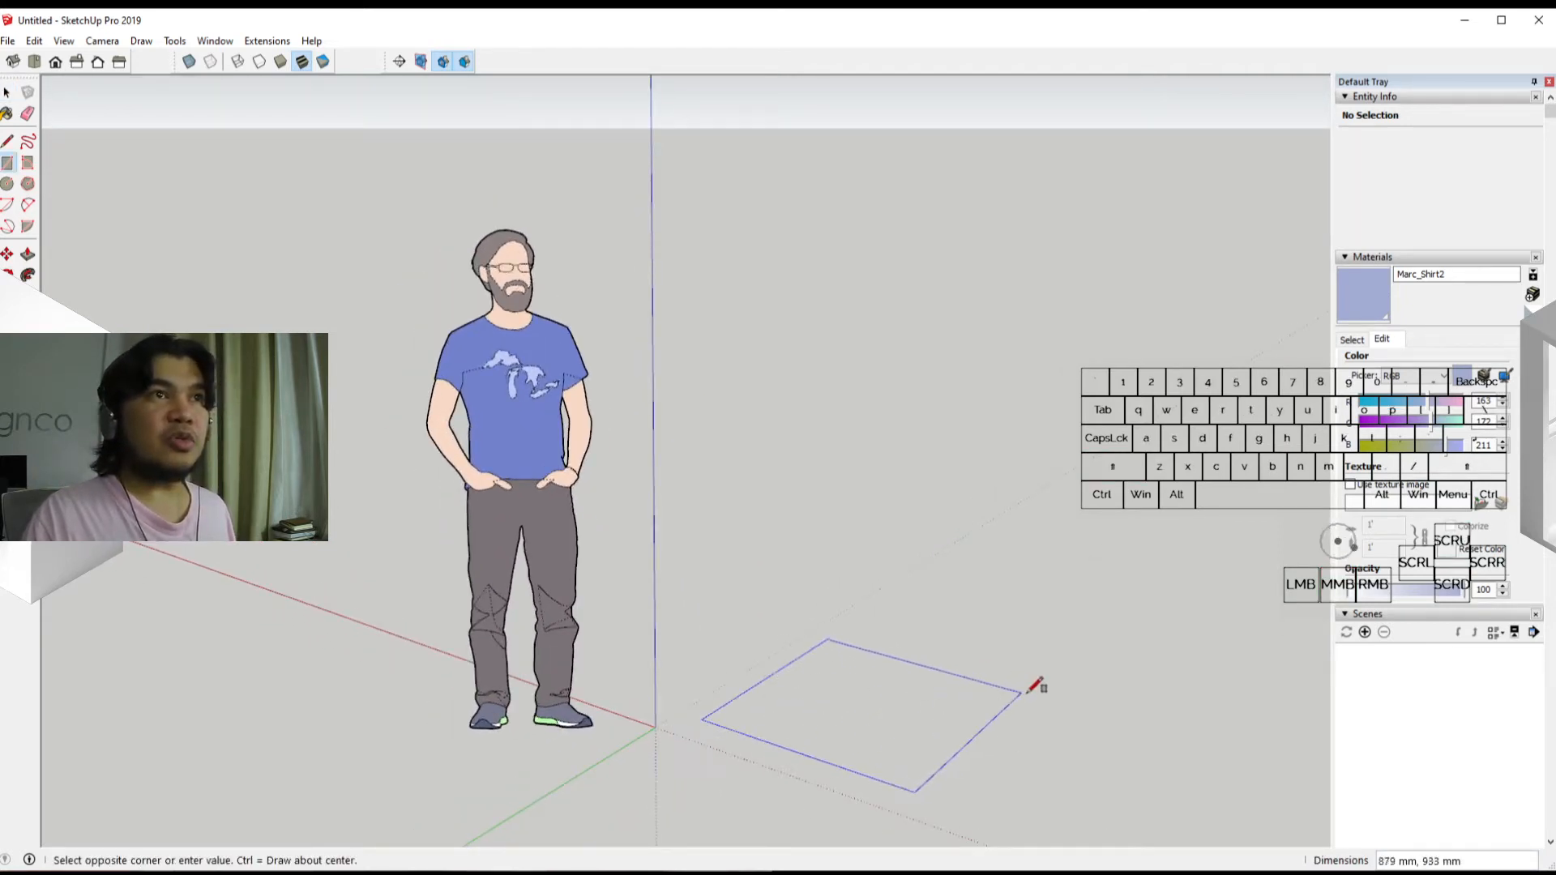
pyautogui.click(1026, 691)
# Step: Push/Pull the ground rectangle up about 790 mm into a box
pyautogui.press('p')
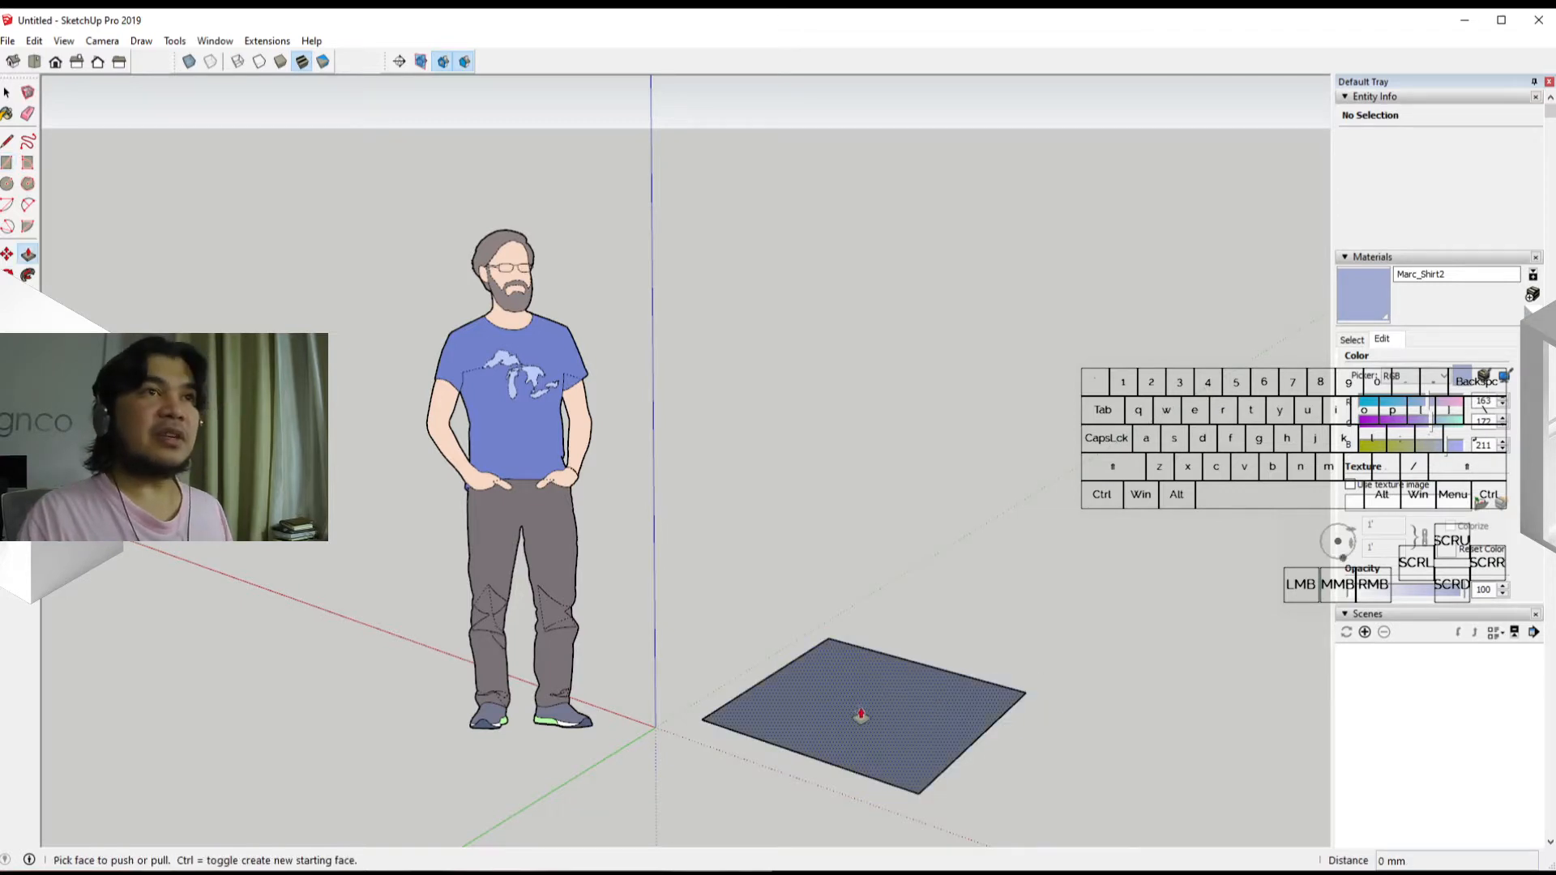
pyautogui.click(851, 711)
pyautogui.click(882, 530)
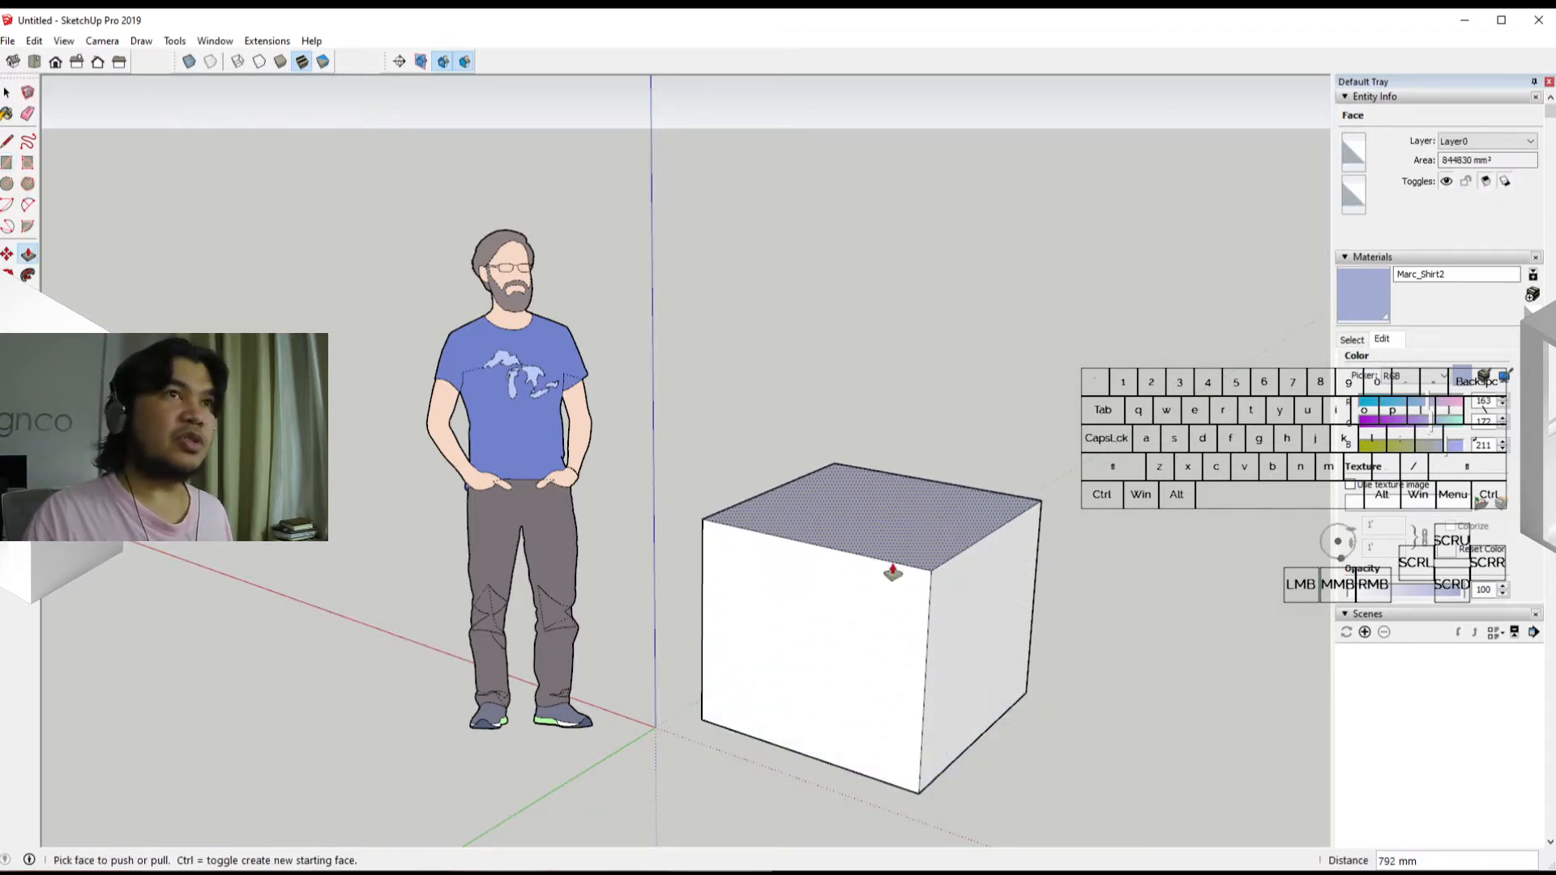
pyautogui.press('space')
pyautogui.moveTo(957, 687); pyautogui.dragTo(876, 715, button='middle')
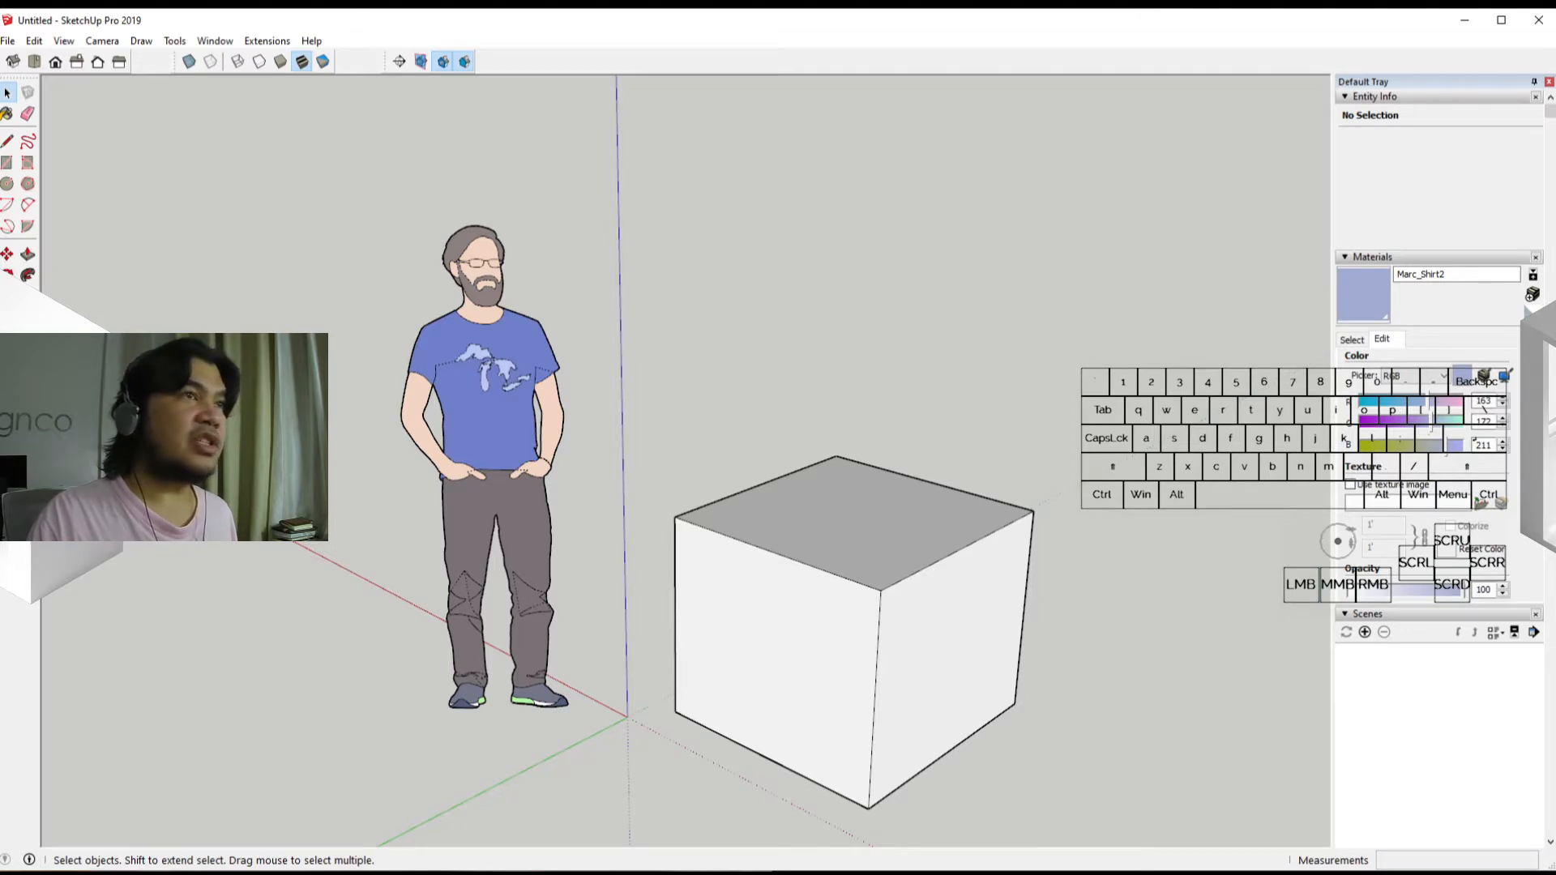
# Step: Switch to File Explorer and look through the texture files in the sceneassets images folder, including the marble, wall and wood images
pyautogui.moveTo(0, 719)
pyautogui.mouseDown()
pyautogui.moveTo(467, 321)
pyautogui.moveTo(816, 129)
pyautogui.mouseUp()
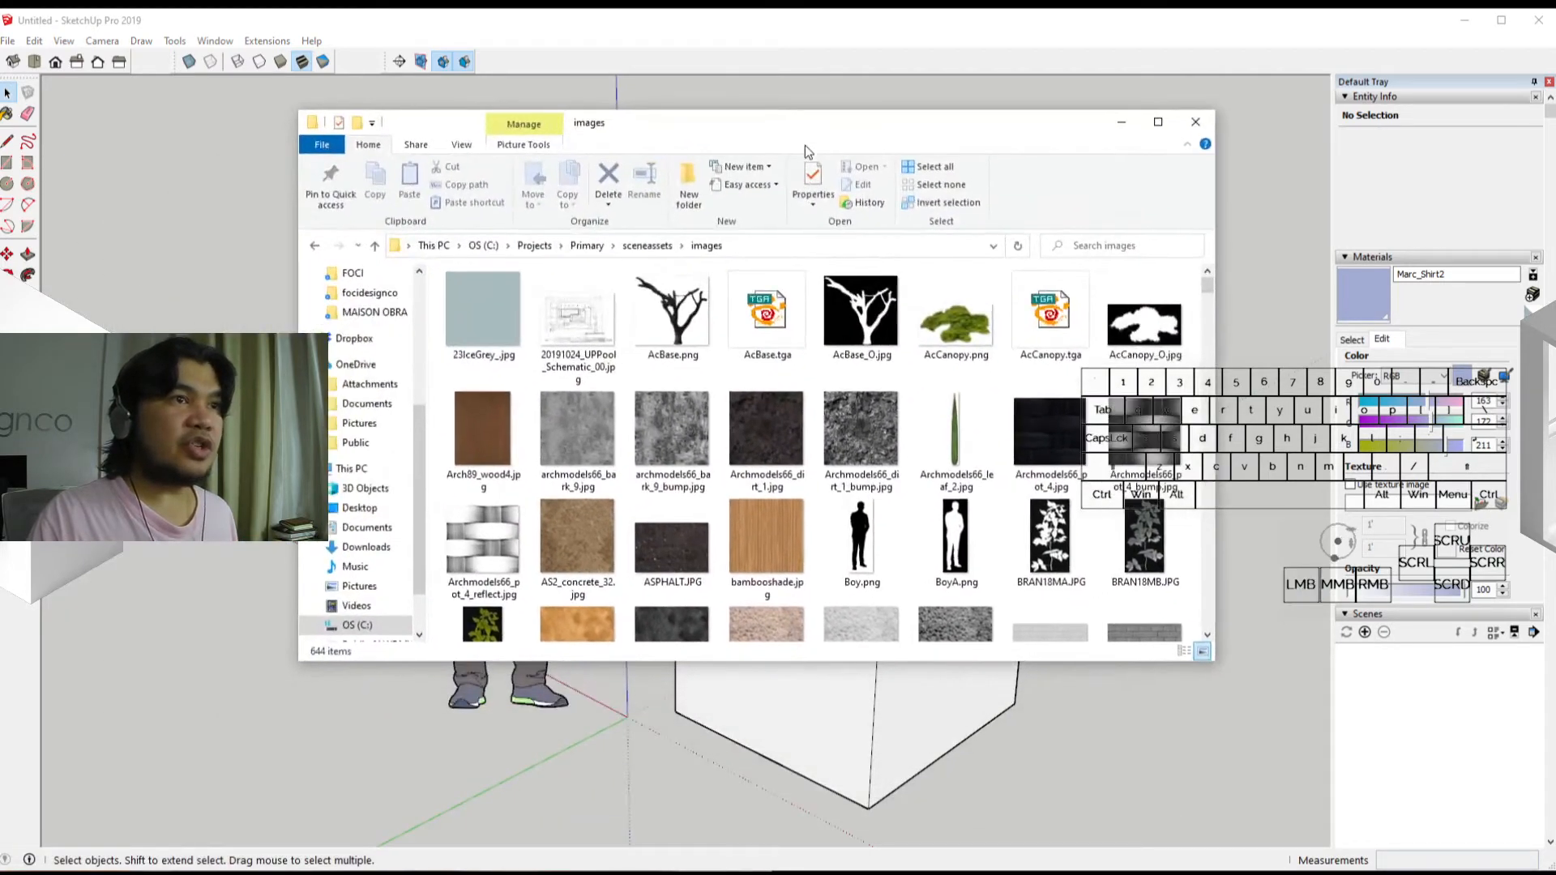
pyautogui.scroll(-10, 849, 454)
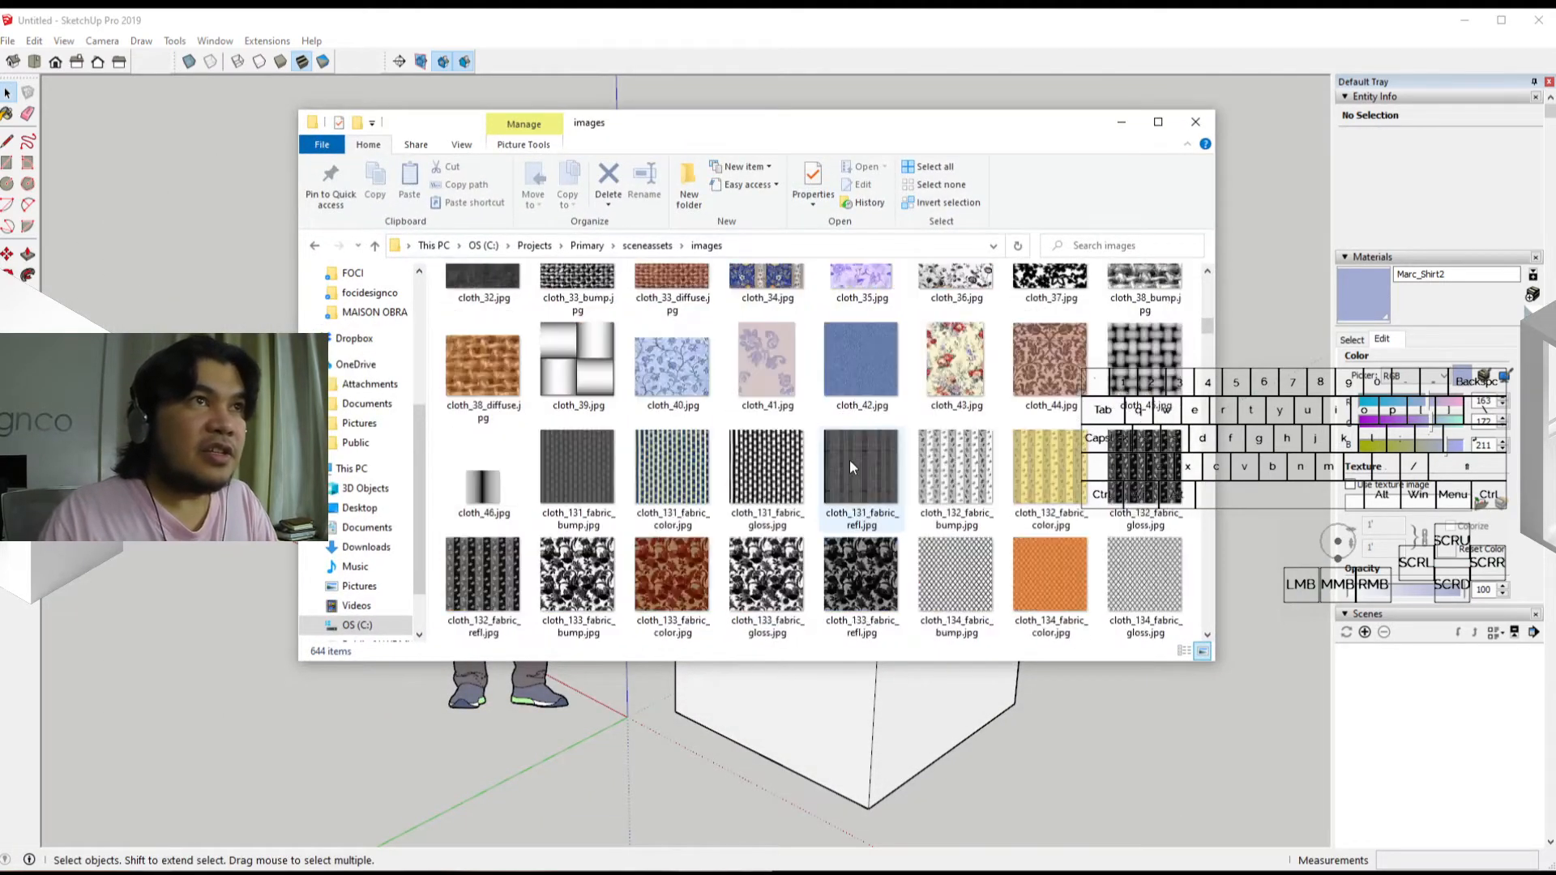
pyautogui.scroll(-10, 851, 466)
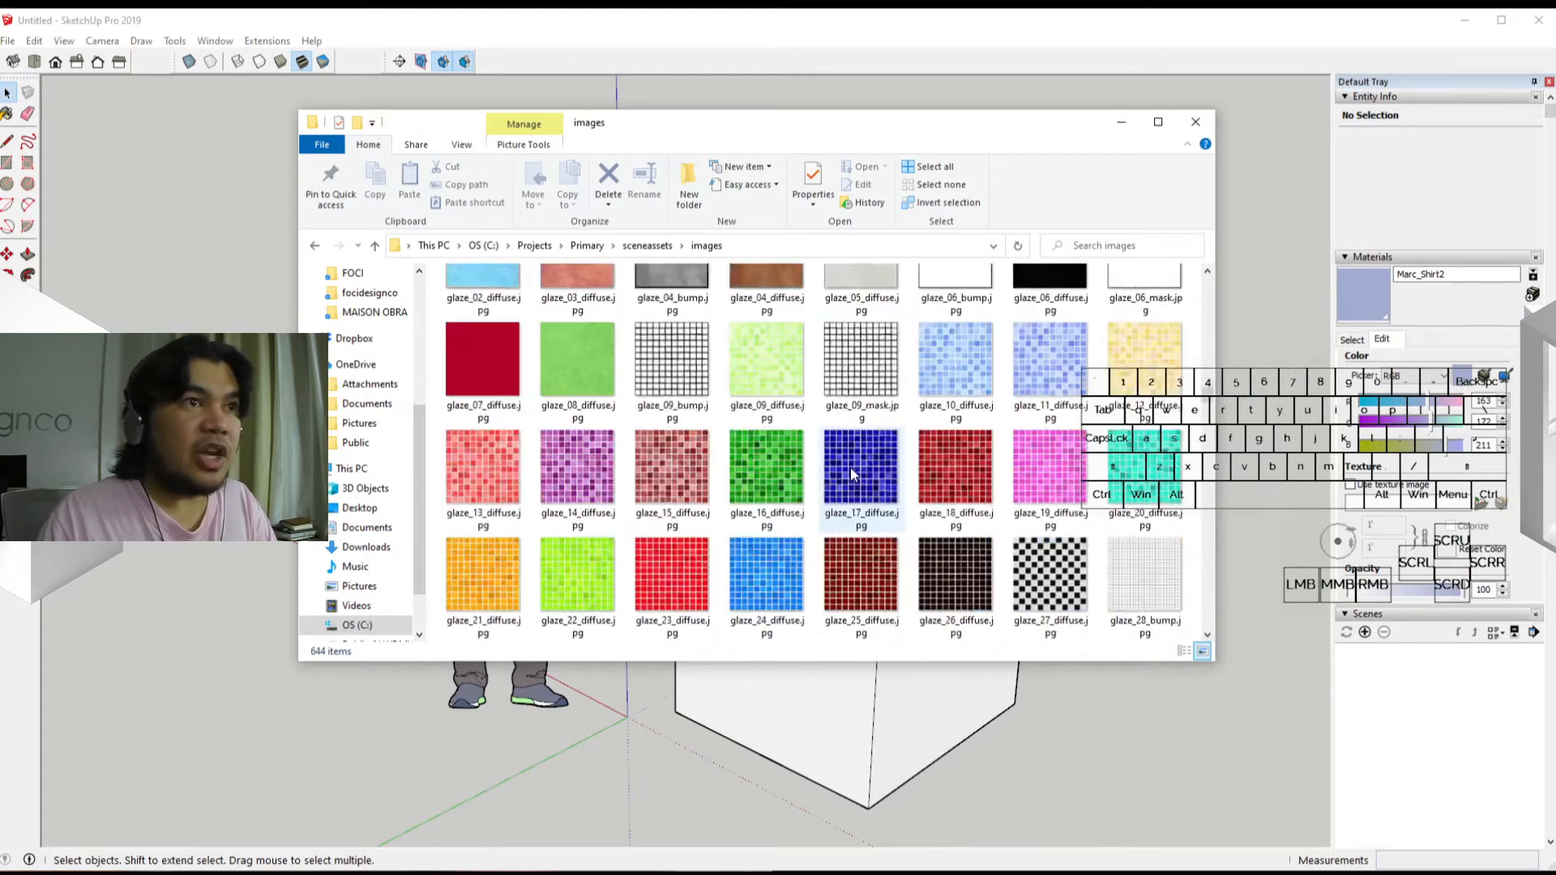
pyautogui.scroll(-10, 849, 468)
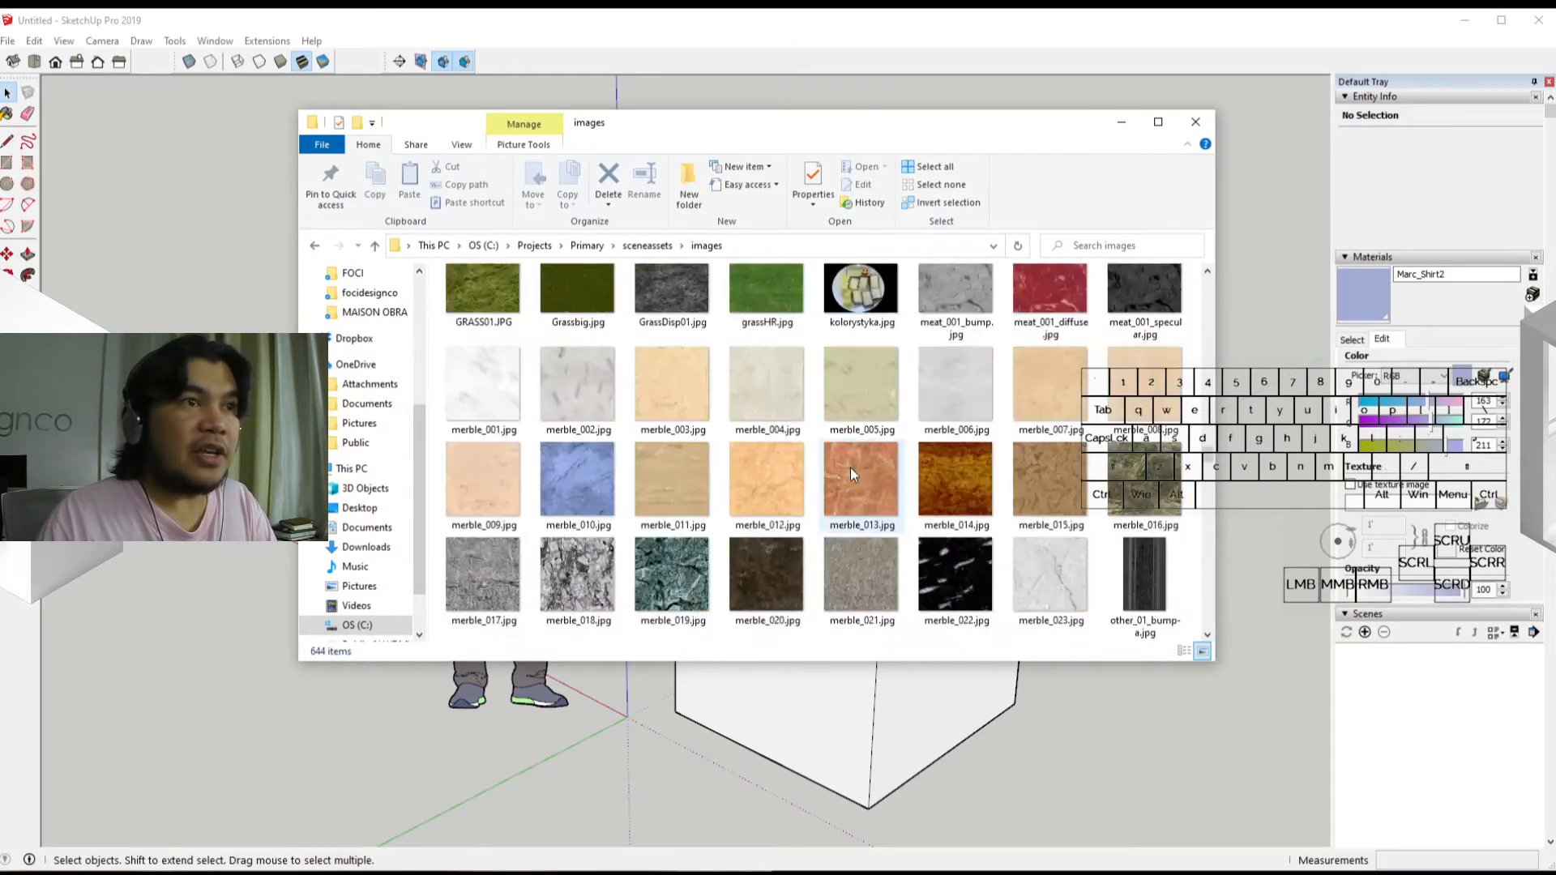
pyautogui.scroll(-10, 850, 468)
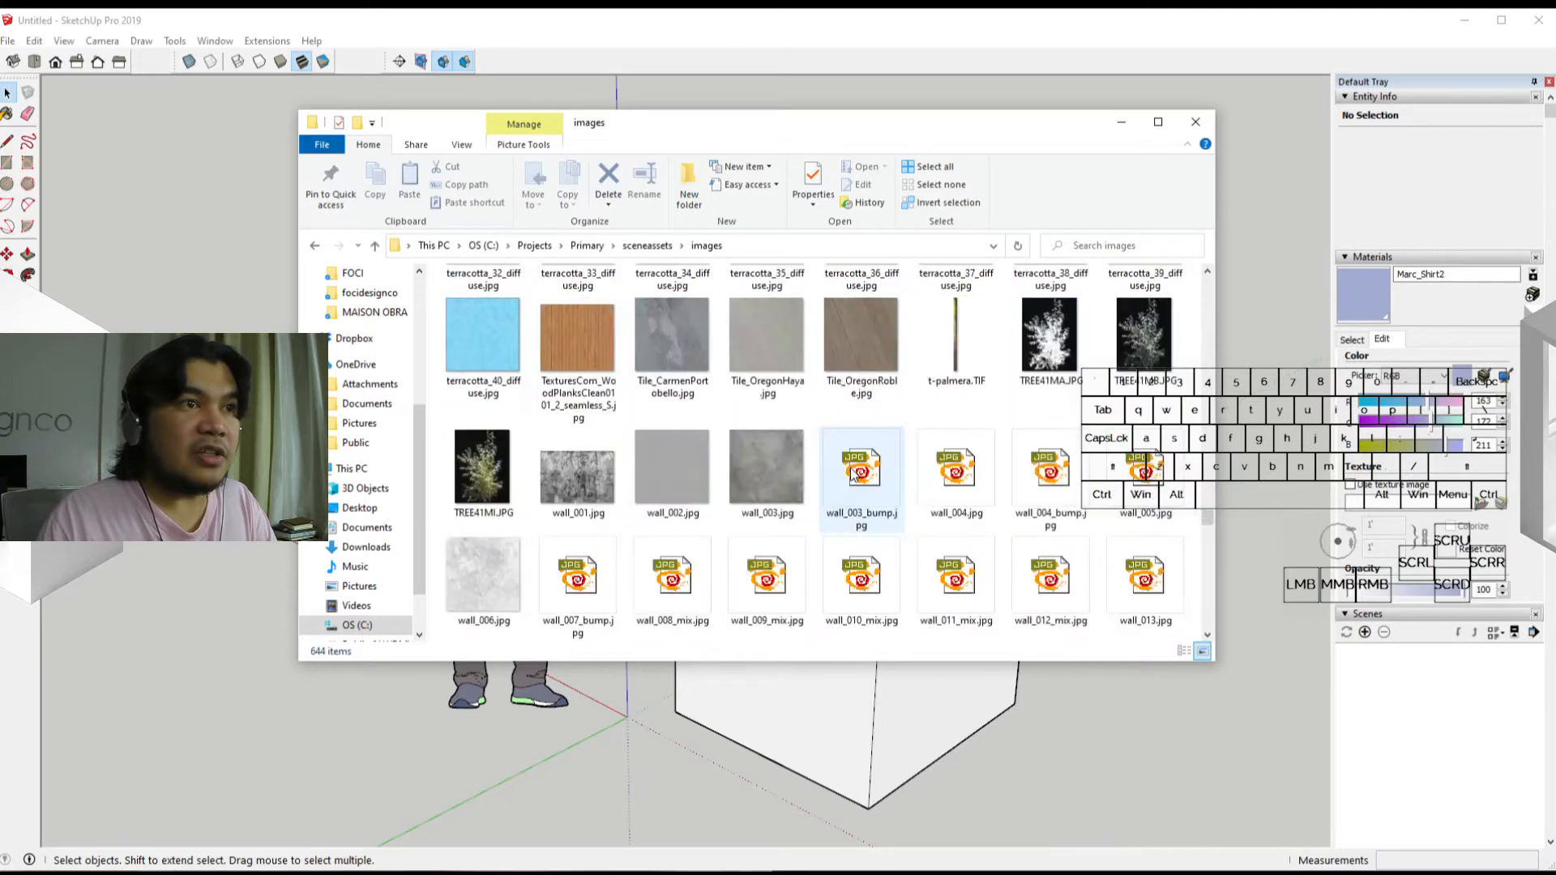
pyautogui.scroll(-10, 850, 469)
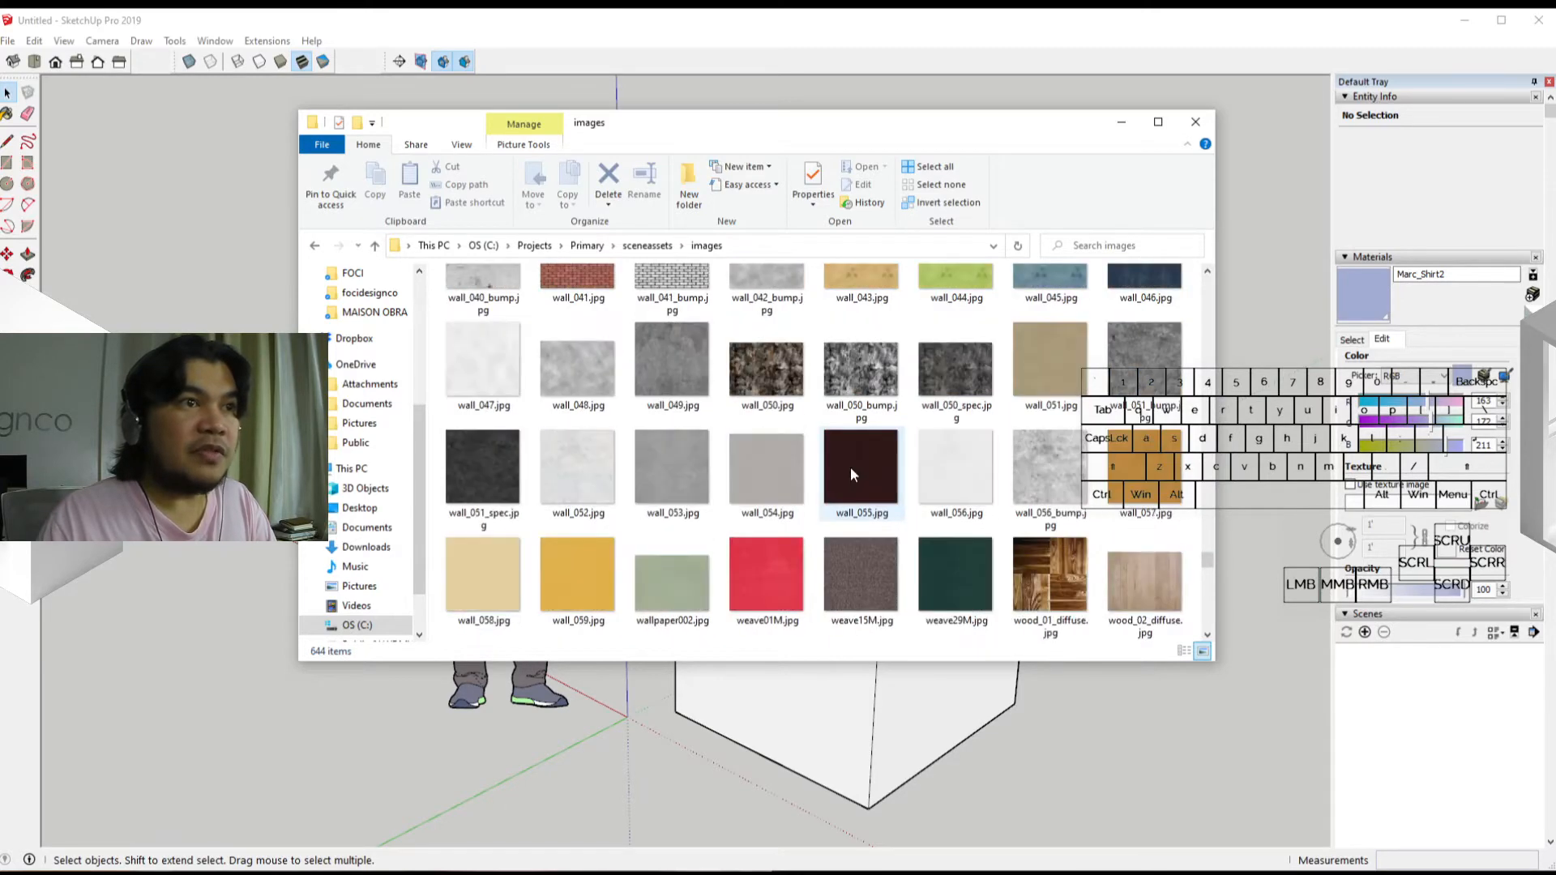
pyautogui.scroll(-5, 852, 474)
pyautogui.scroll(8, 851, 474)
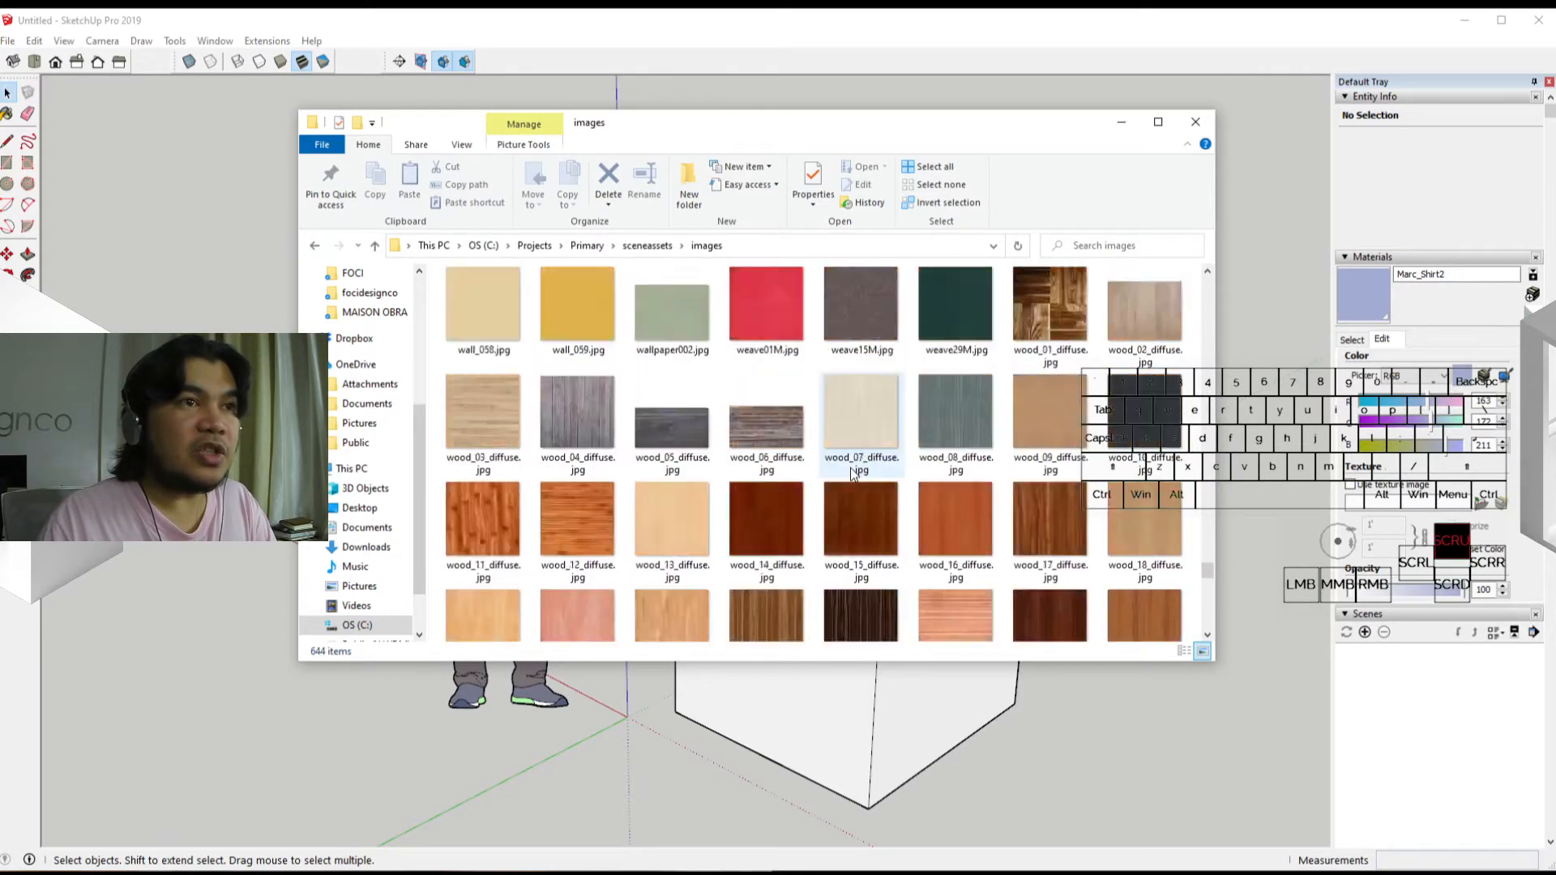
pyautogui.scroll(8, 851, 473)
pyautogui.scroll(2, 851, 472)
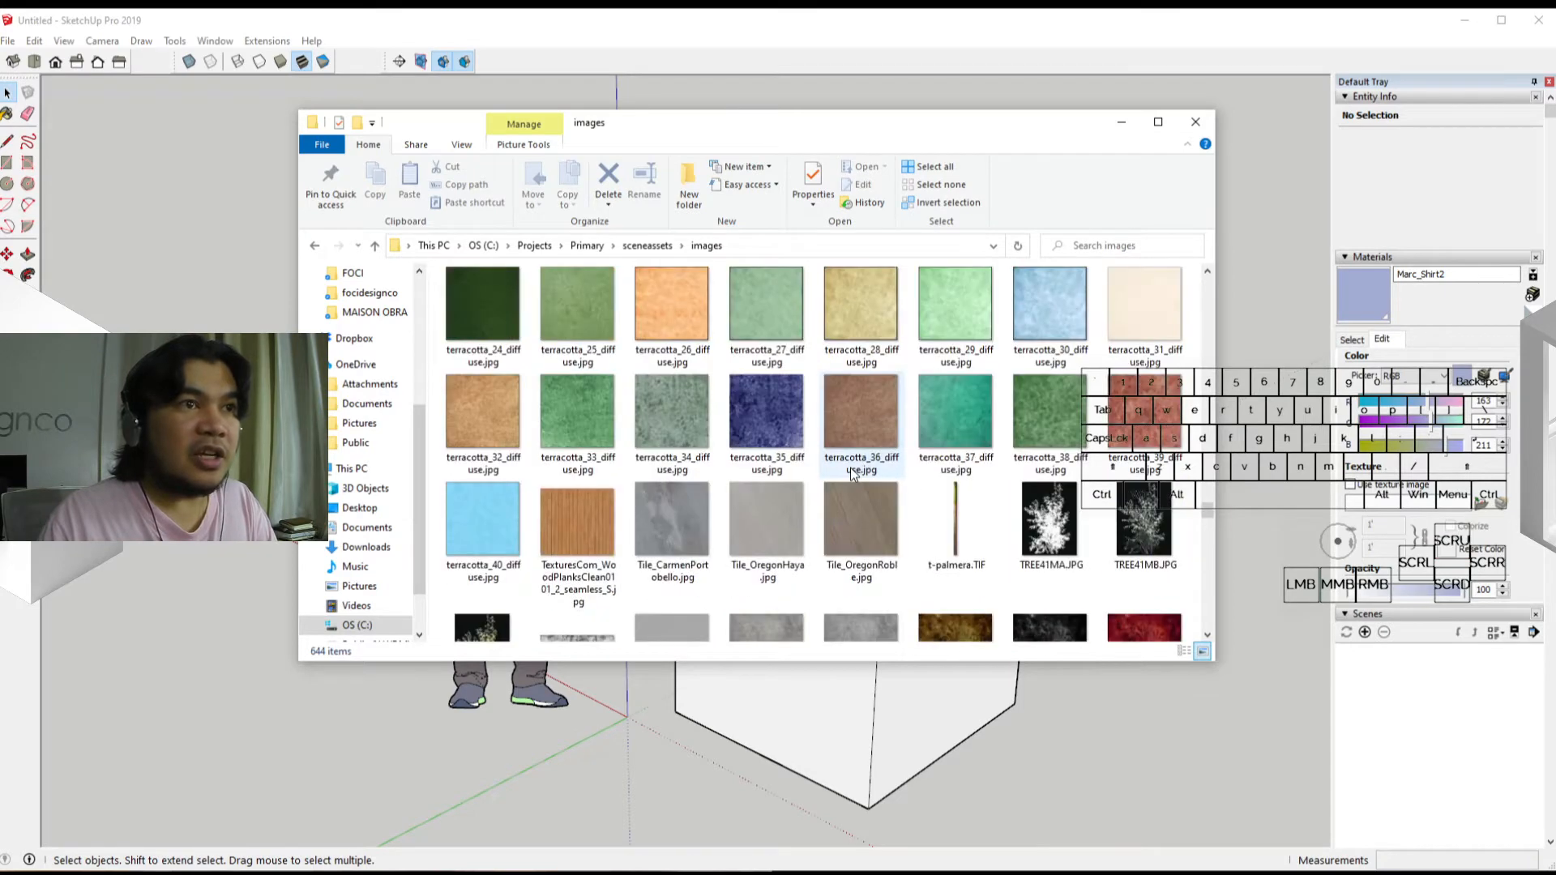
pyautogui.scroll(-2, 849, 468)
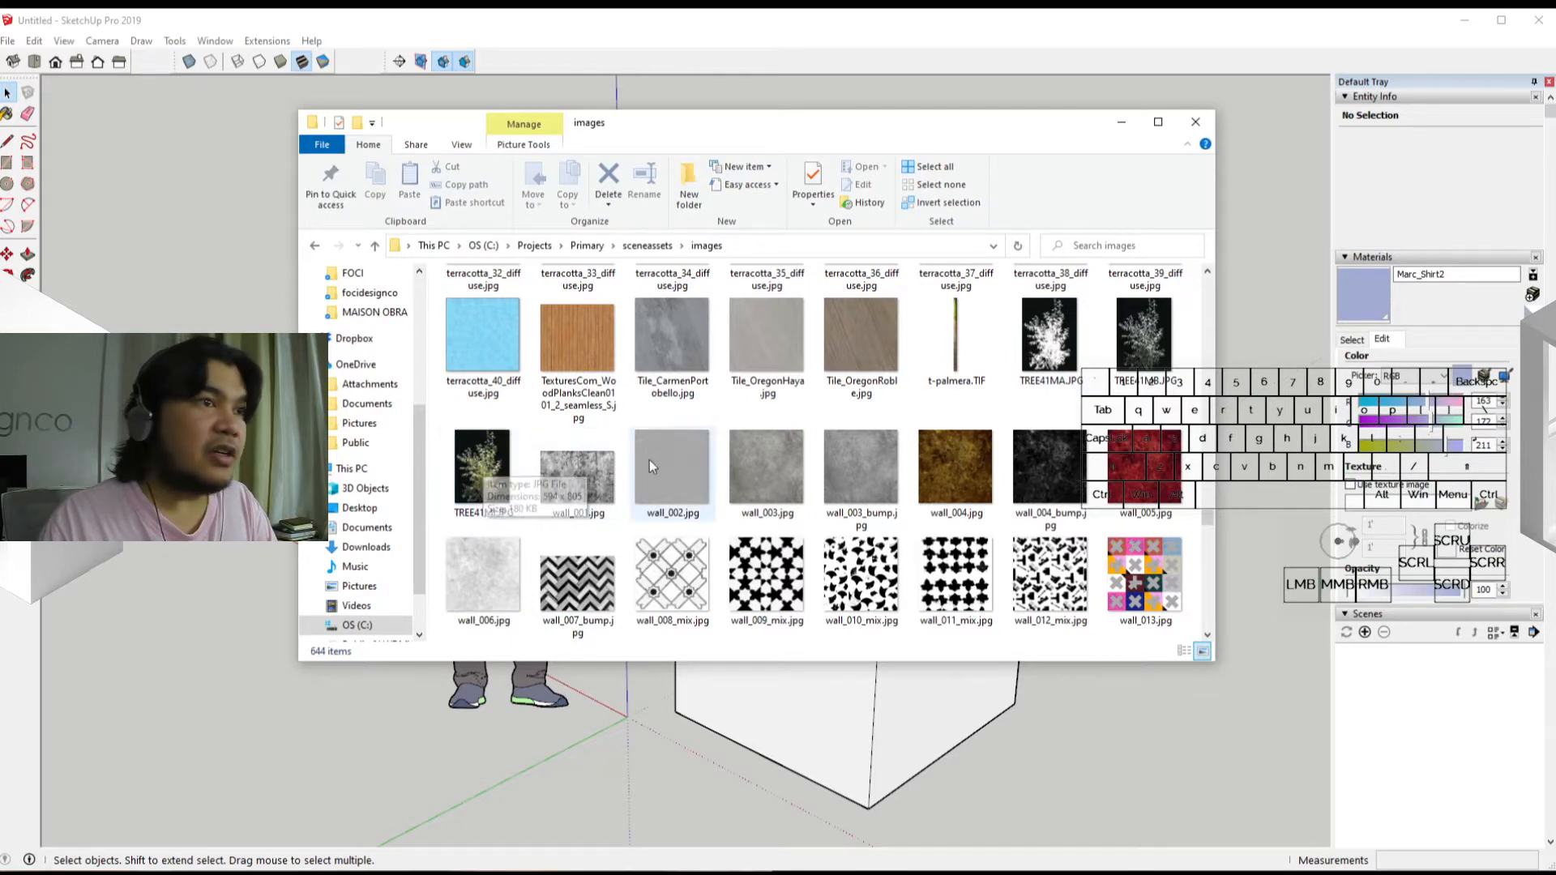
pyautogui.scroll(-5, 651, 458)
pyautogui.scroll(-10, 652, 456)
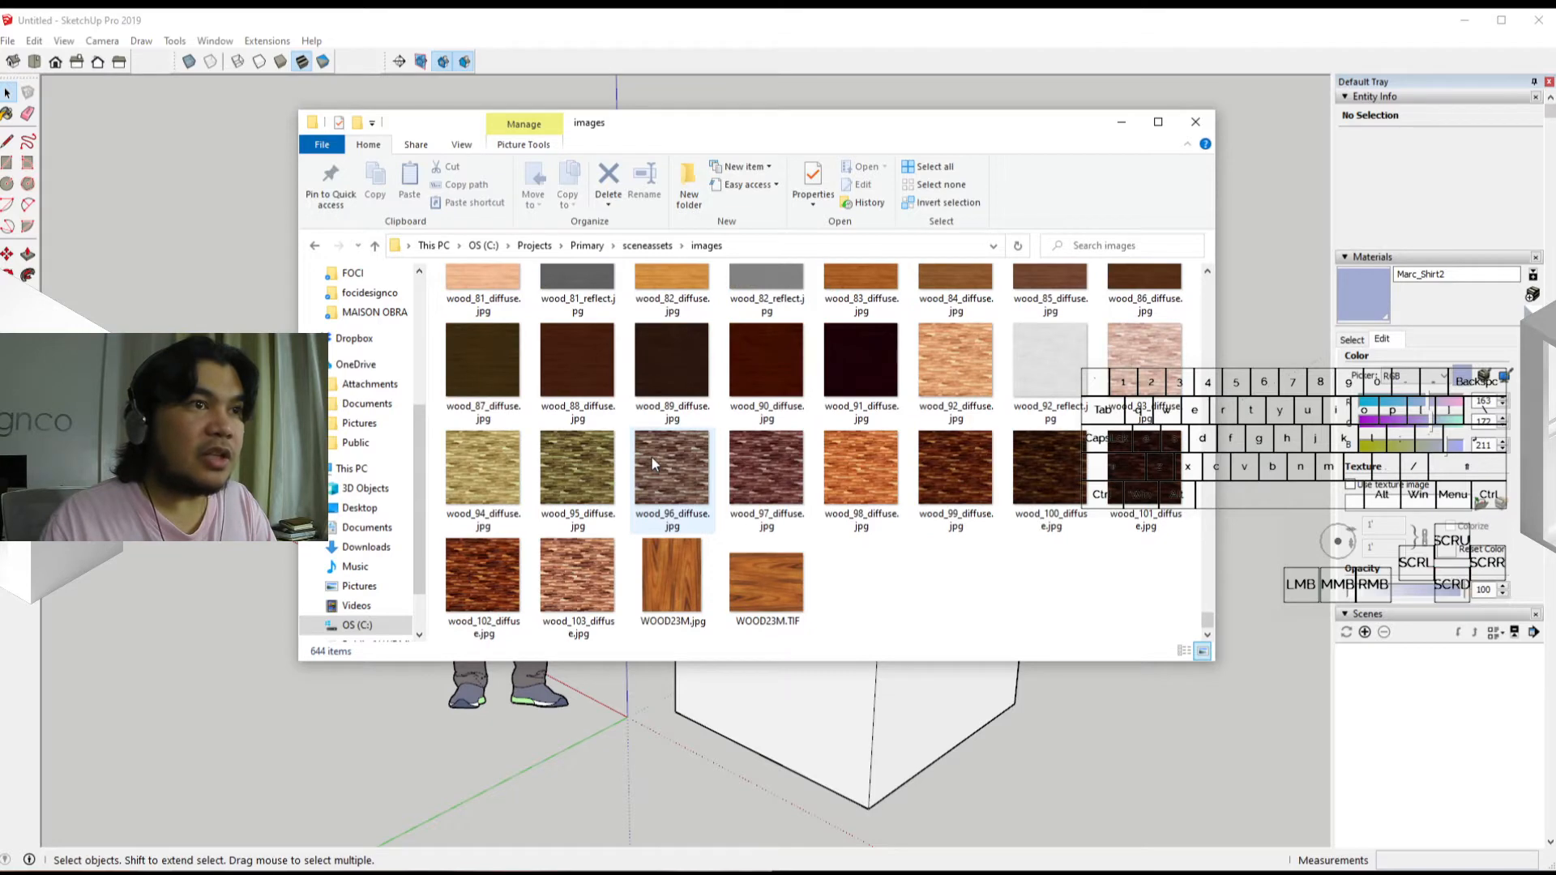
# Step: Look through the wood and wall textures in the images folder and preview wall_047.jpg at full size
pyautogui.scroll(3, 749, 463)
pyautogui.scroll(-3, 749, 461)
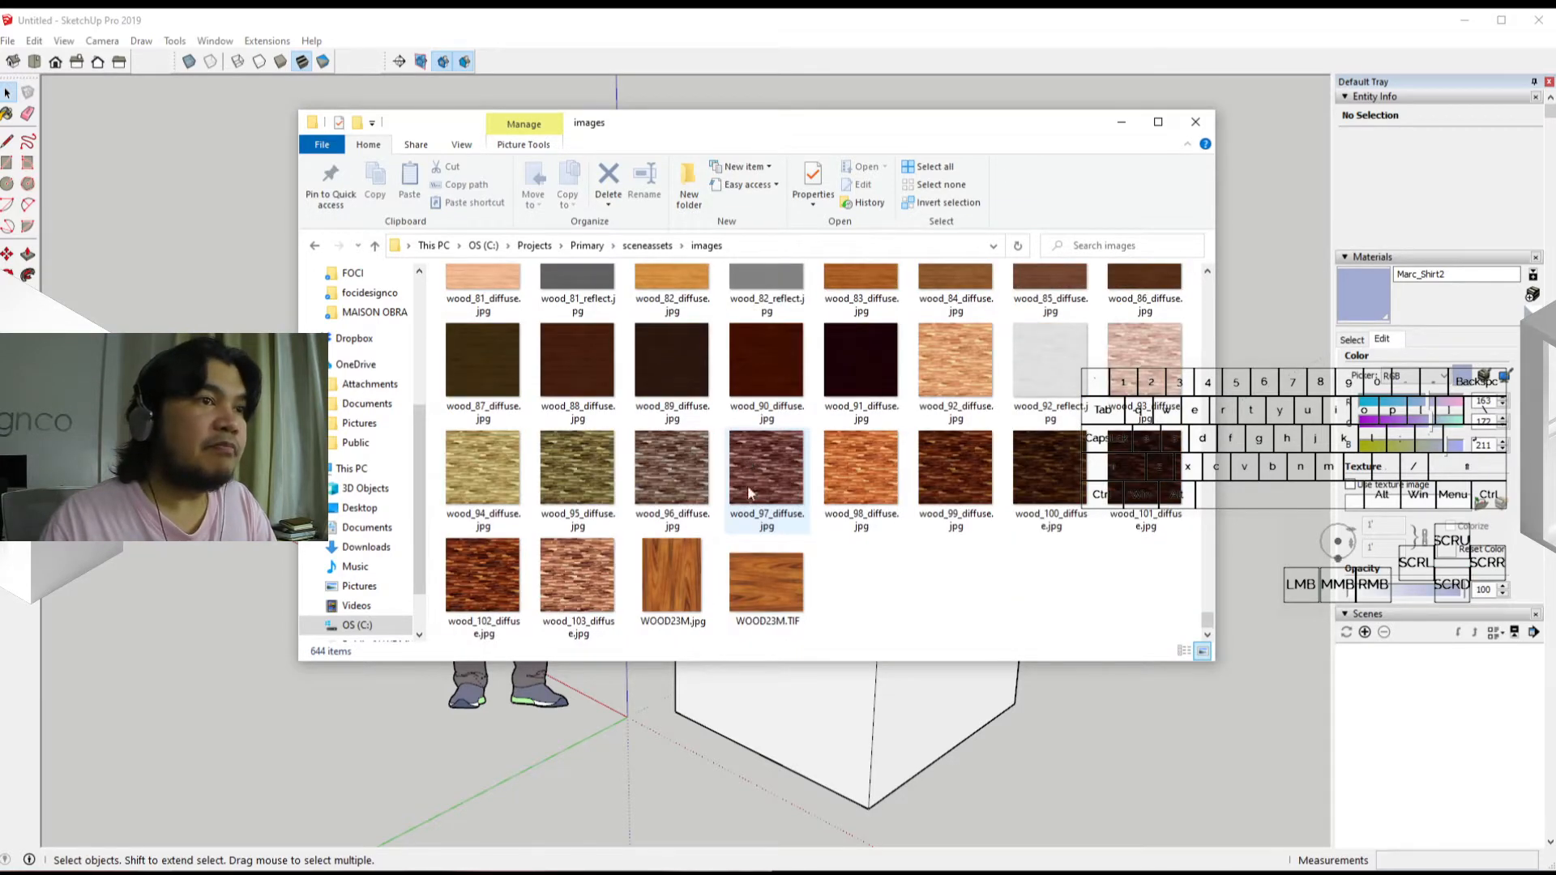
pyautogui.scroll(2, 809, 478)
pyautogui.scroll(6, 809, 480)
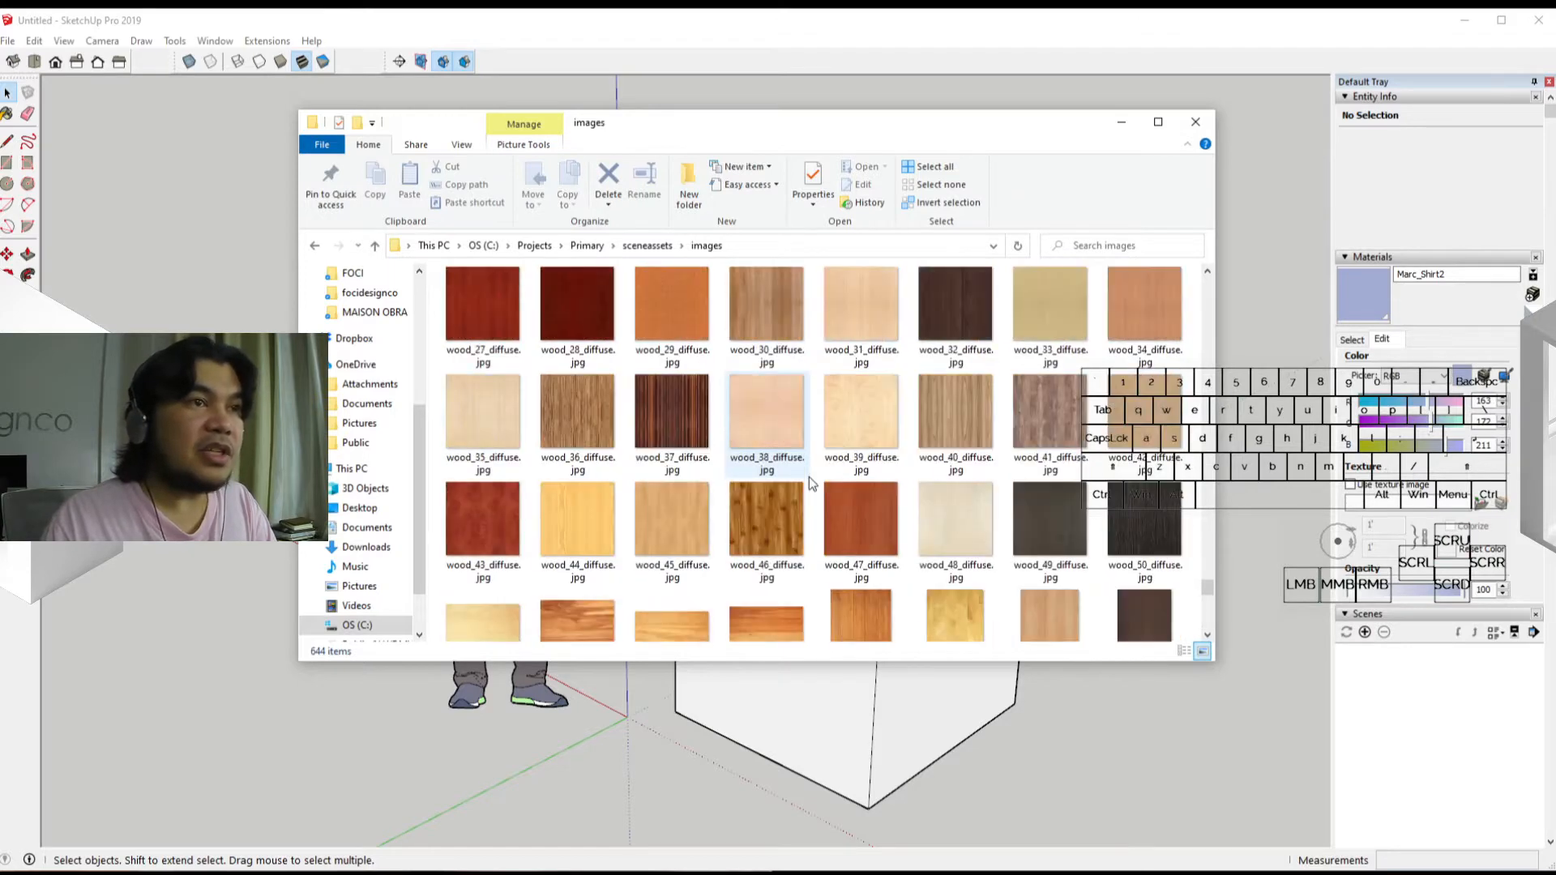
pyautogui.scroll(3, 807, 485)
pyautogui.scroll(3, 805, 481)
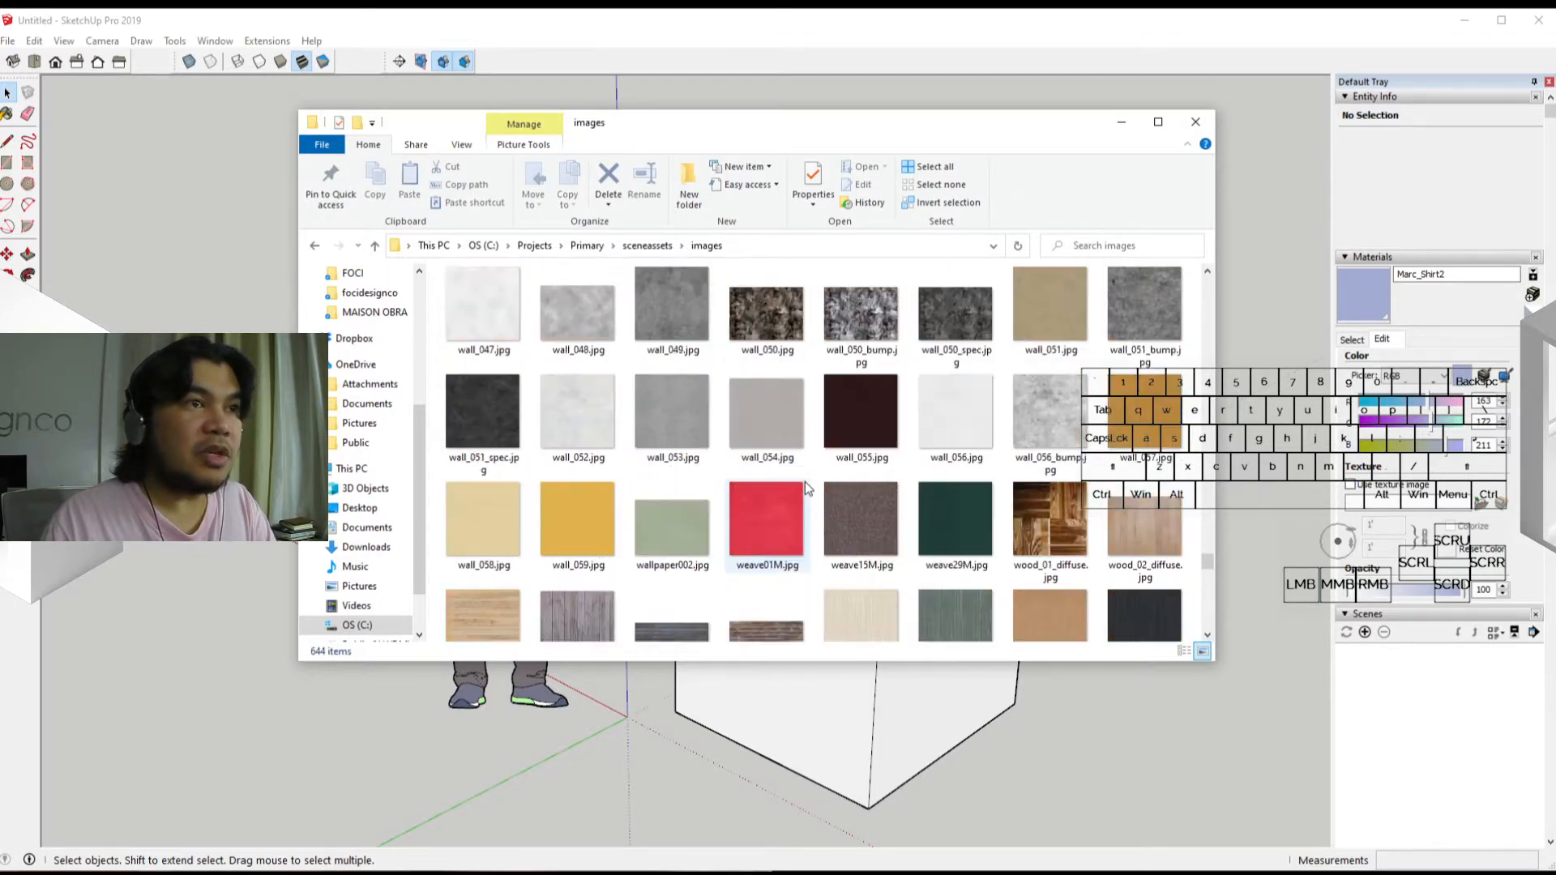
pyautogui.scroll(-2, 805, 481)
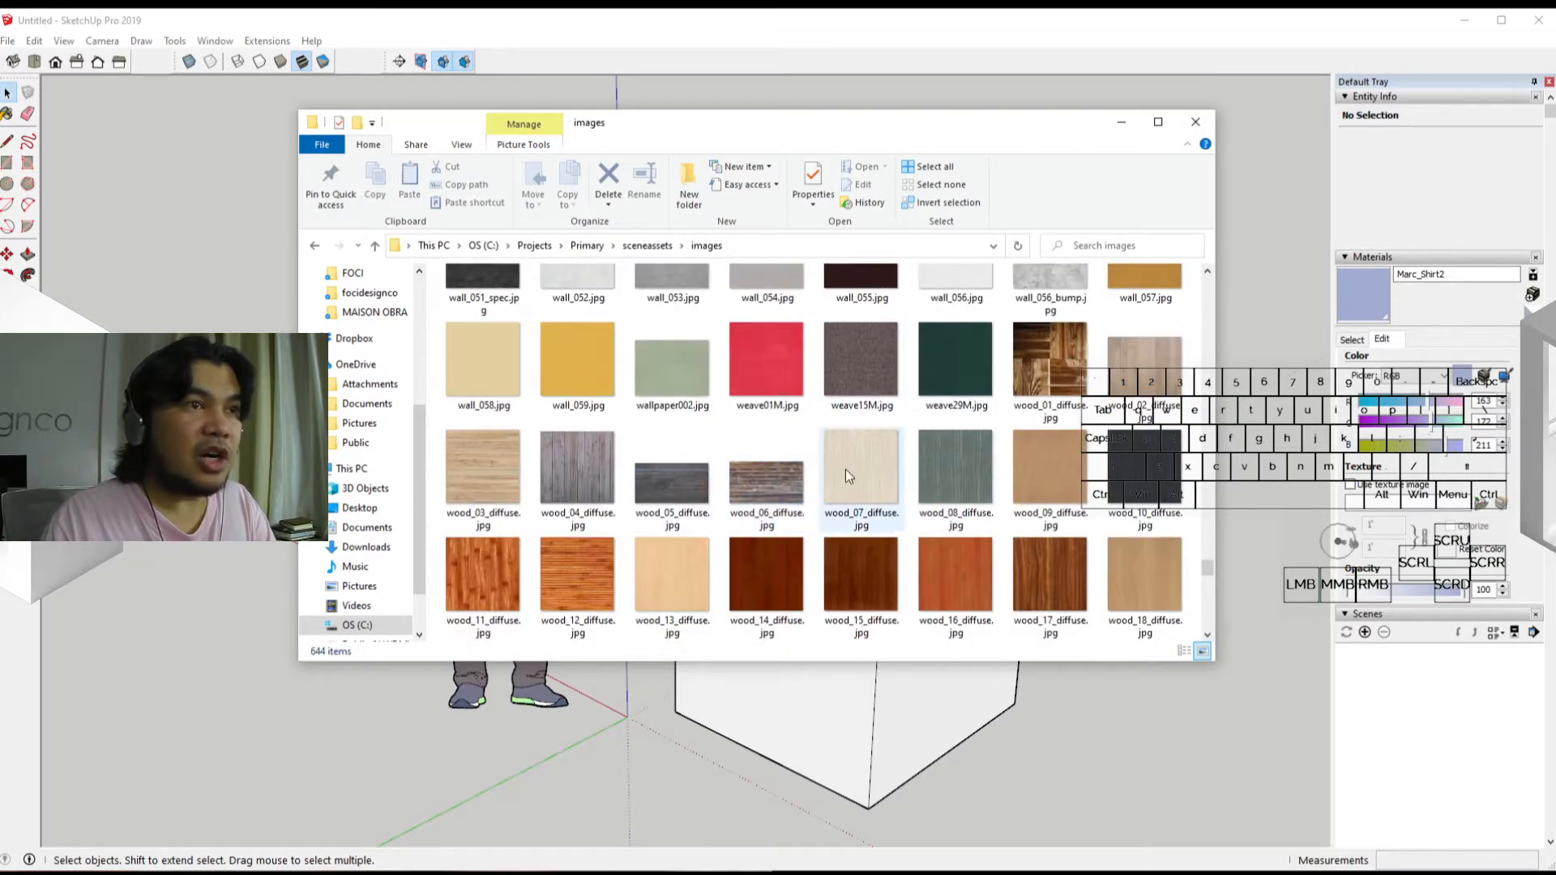
pyautogui.scroll(2, 810, 478)
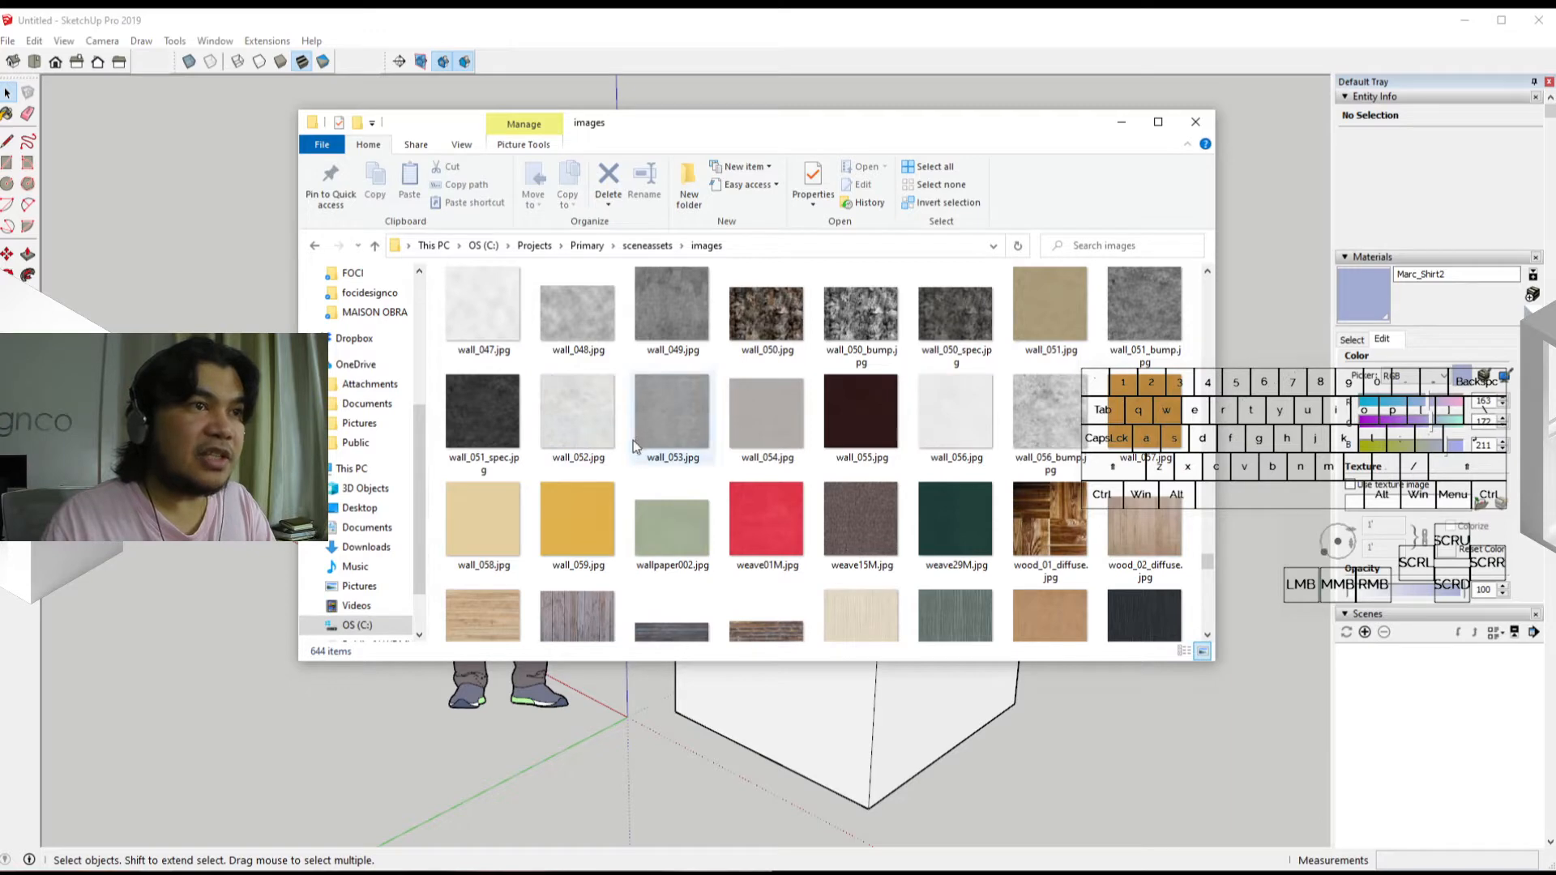
pyautogui.scroll(3, 629, 444)
pyautogui.scroll(-2, 587, 431)
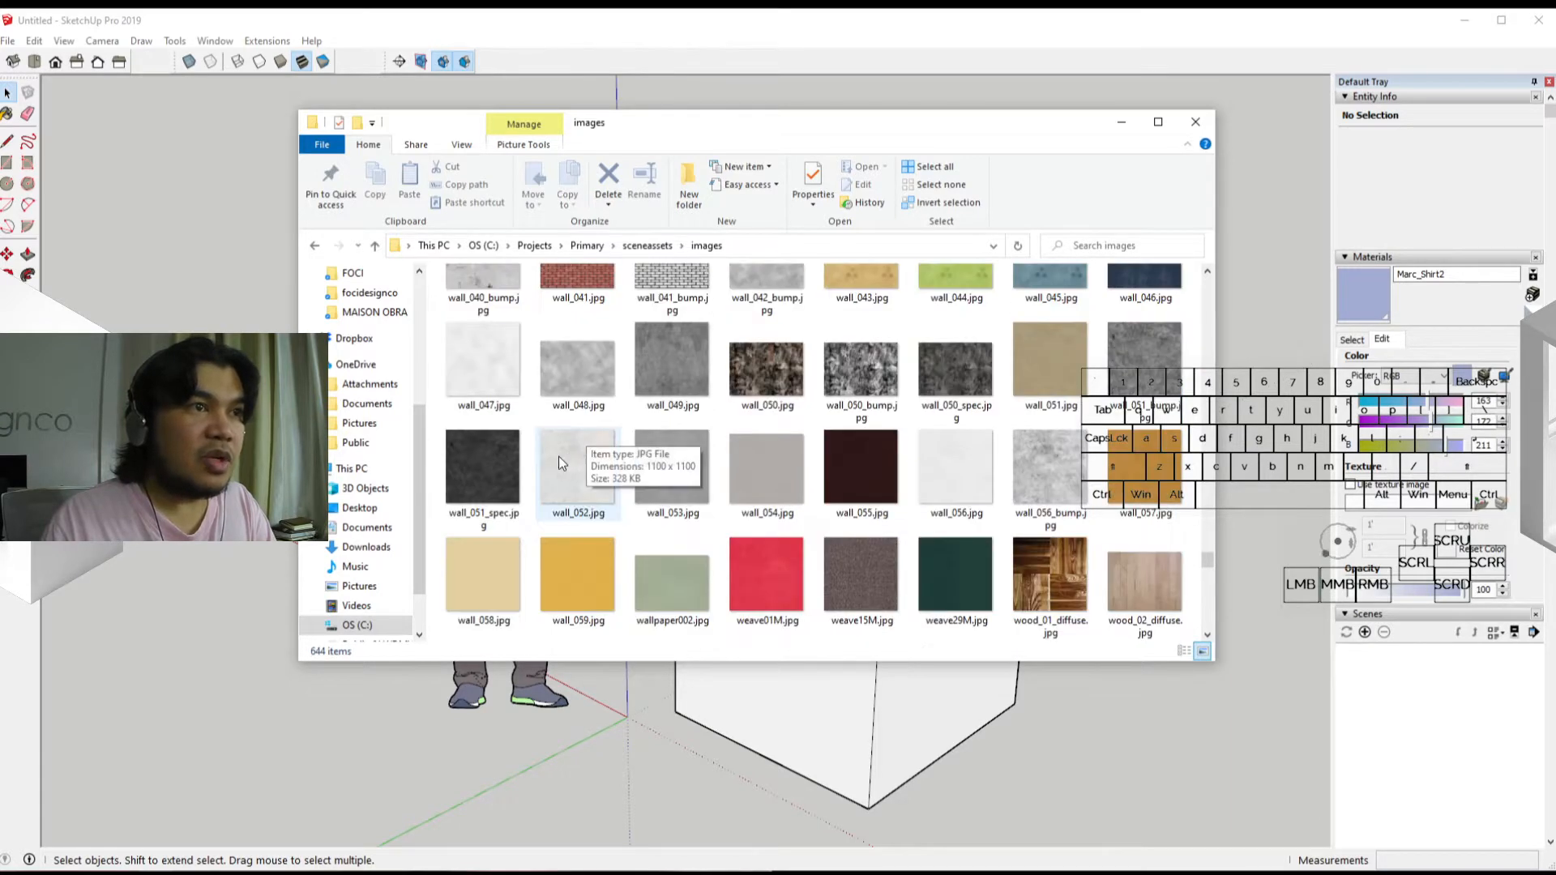
pyautogui.doubleClick(494, 371)
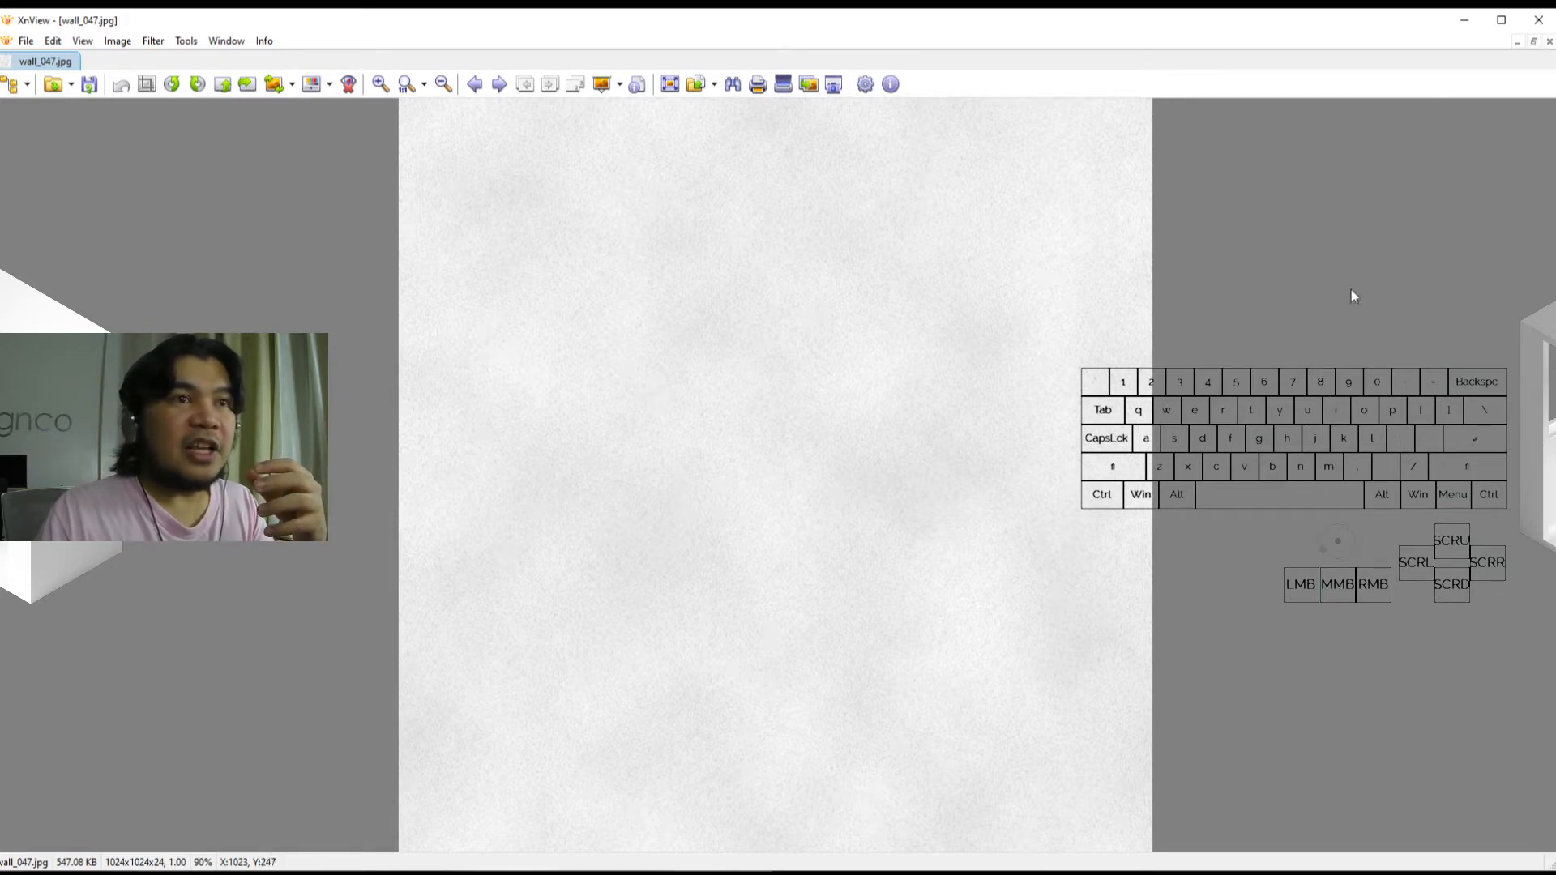
pyautogui.click(1550, 13)
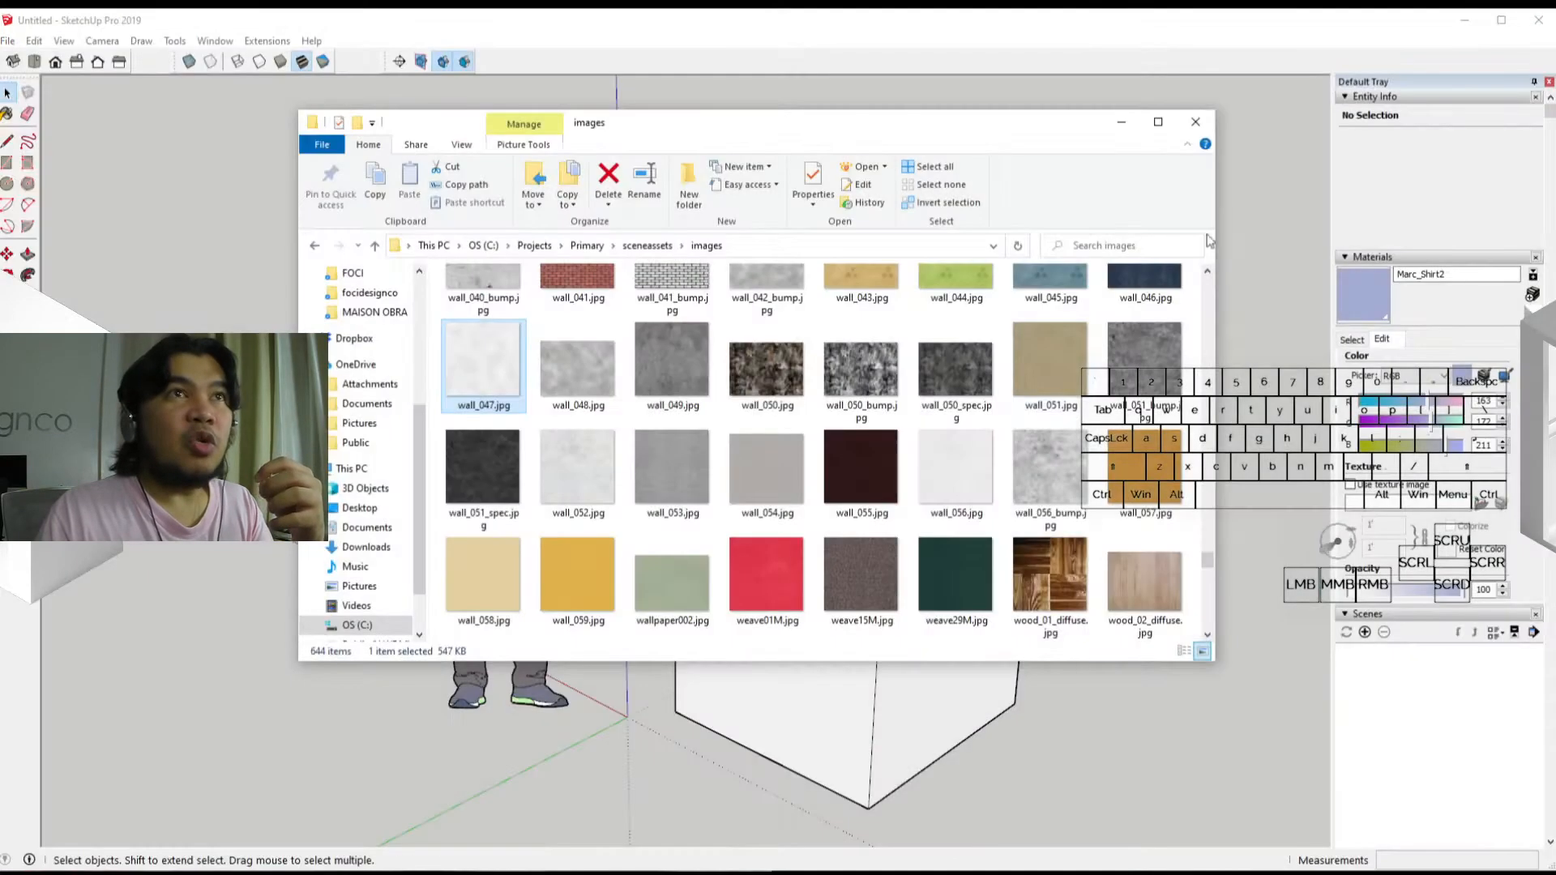
# Step: Browse the remaining wall, terracotta, marble and granite textures, and move the folder window away from the SketchUp model
pyautogui.scroll(15, 854, 535)
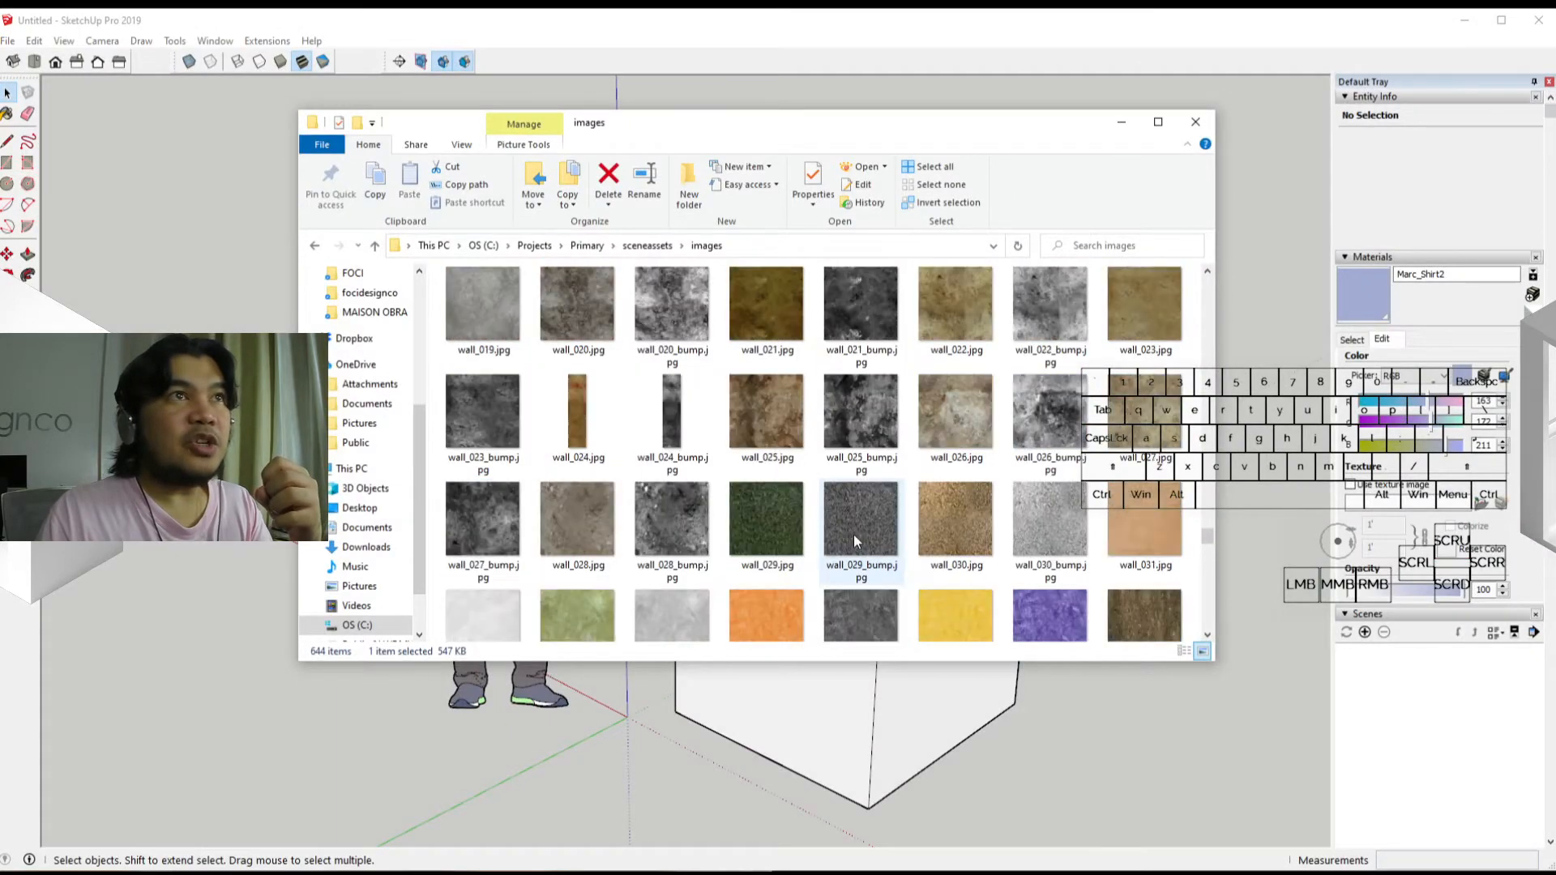
pyautogui.scroll(10, 853, 533)
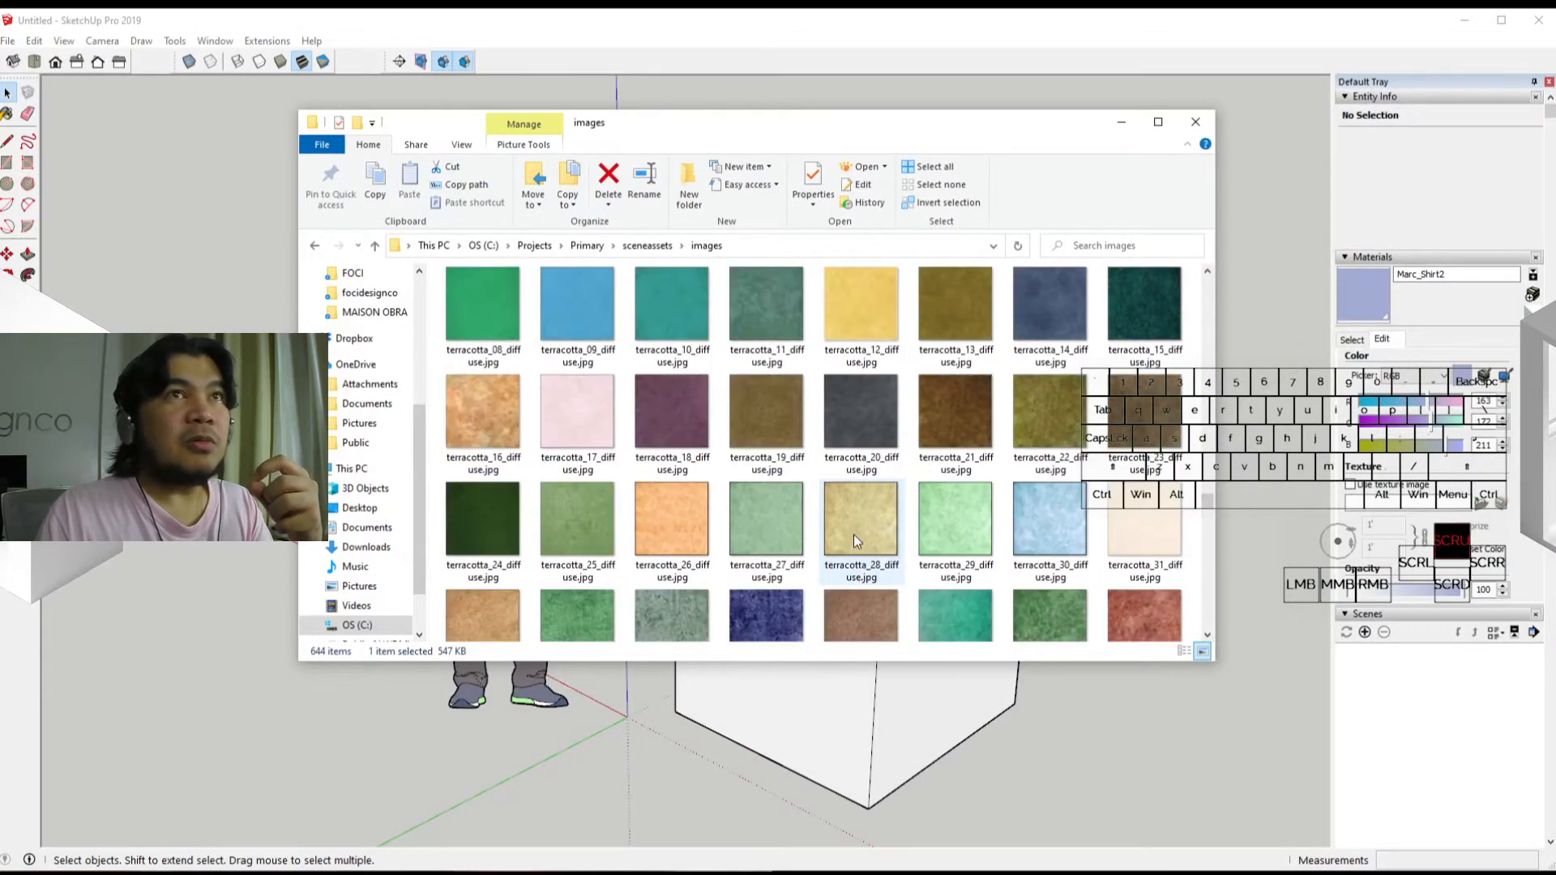
pyautogui.scroll(3, 854, 534)
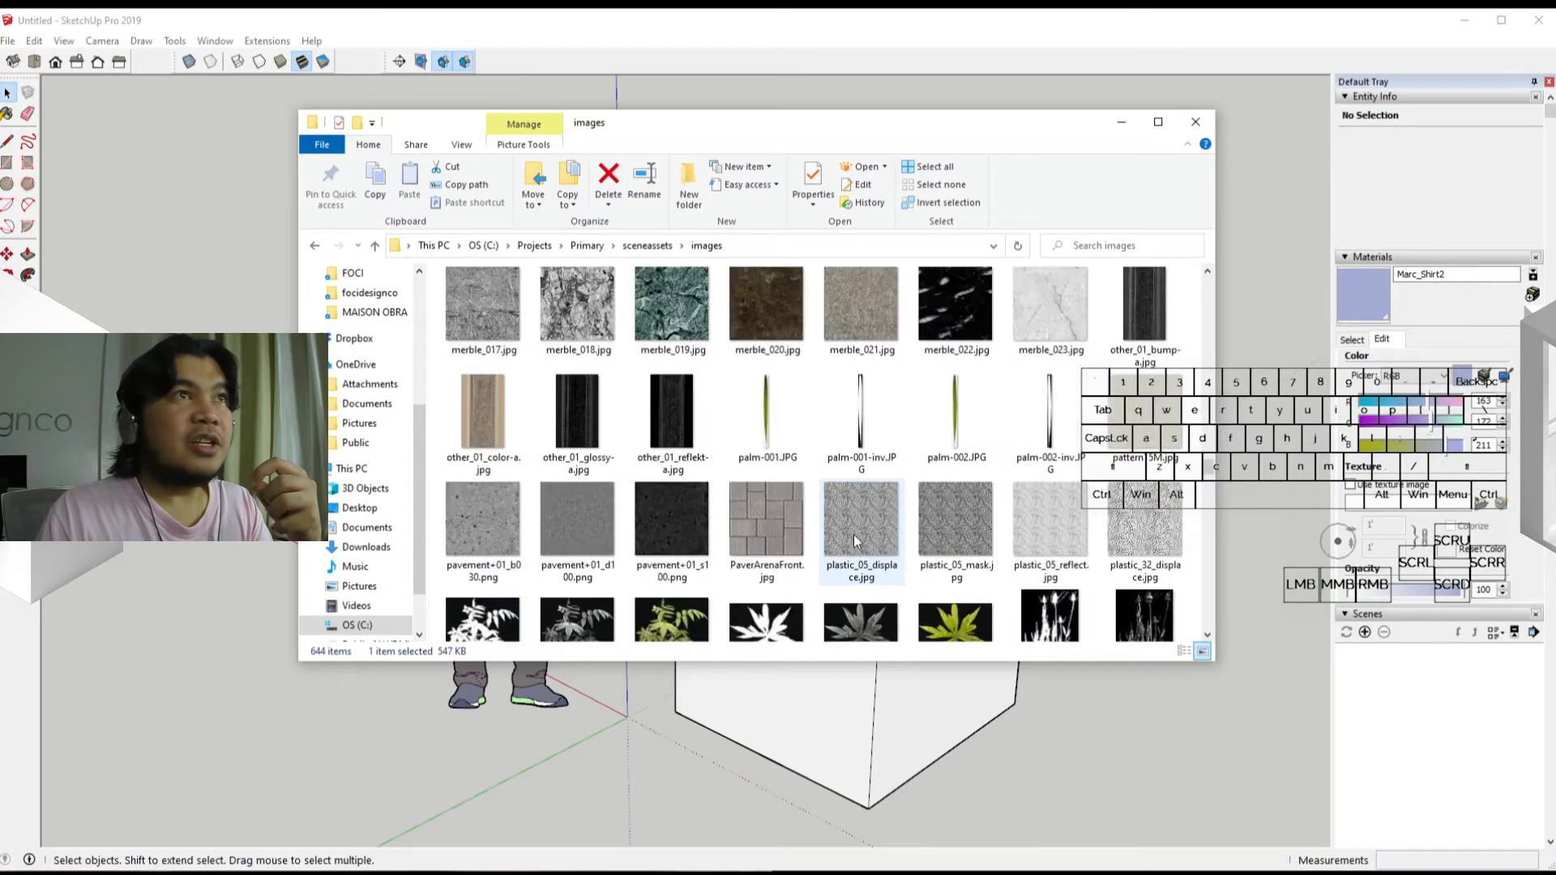
pyautogui.scroll(10, 855, 542)
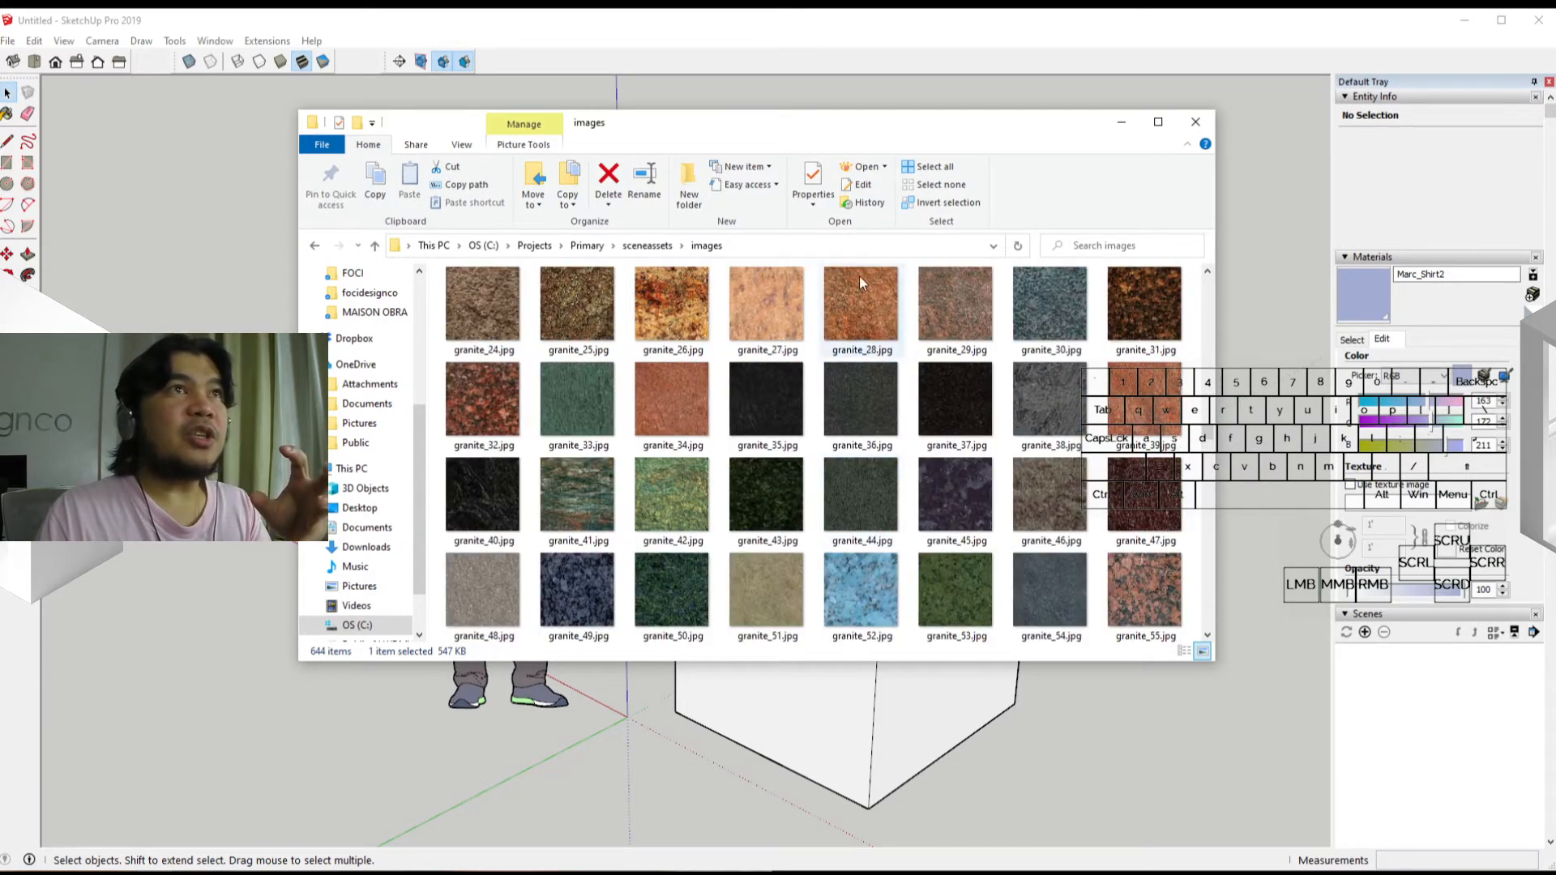
pyautogui.moveTo(850, 128); pyautogui.dragTo(0, 365)
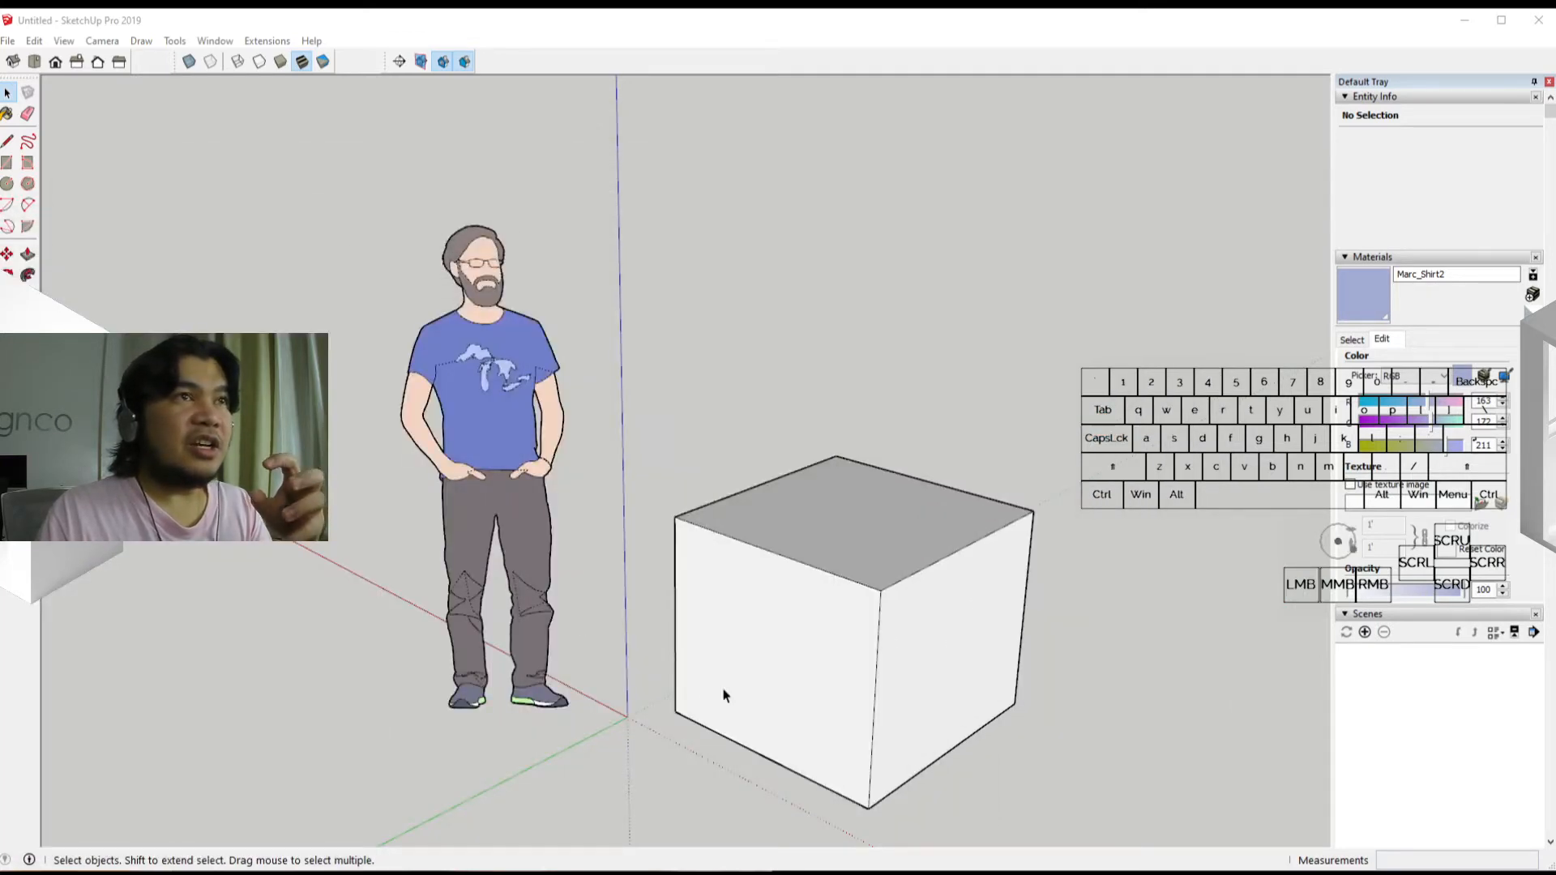
# Step: Paint the box's top face with Metal Steel Textured White from the Metal material collection
pyautogui.moveTo(724, 694)
pyautogui.mouseDown(button='middle')
pyautogui.moveTo(528, 702)
pyautogui.moveTo(608, 711)
pyautogui.mouseUp(button='middle')
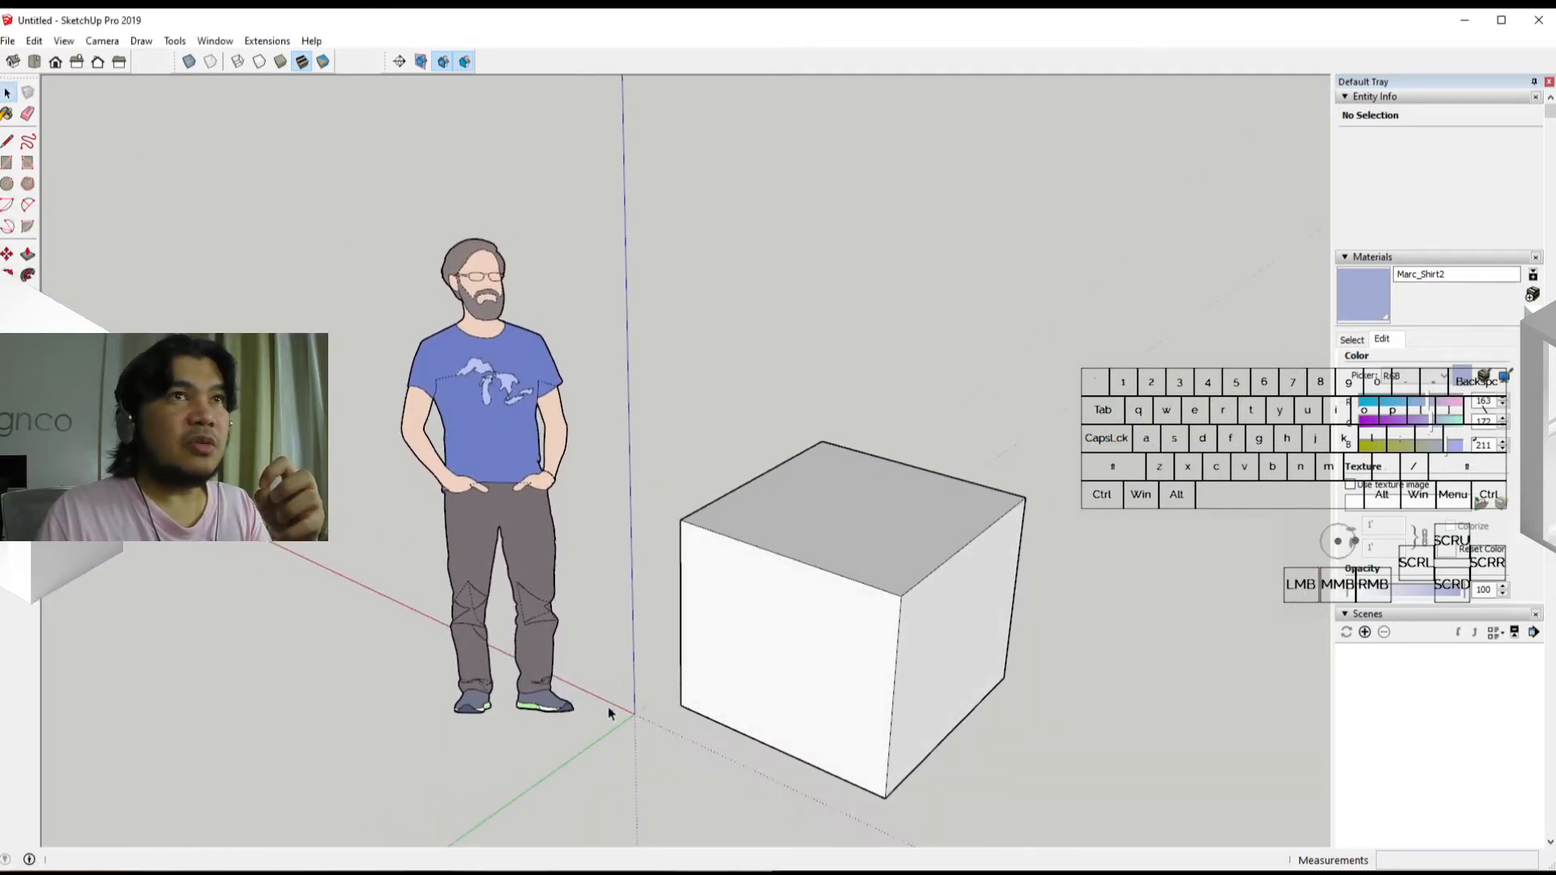
pyautogui.click(1352, 340)
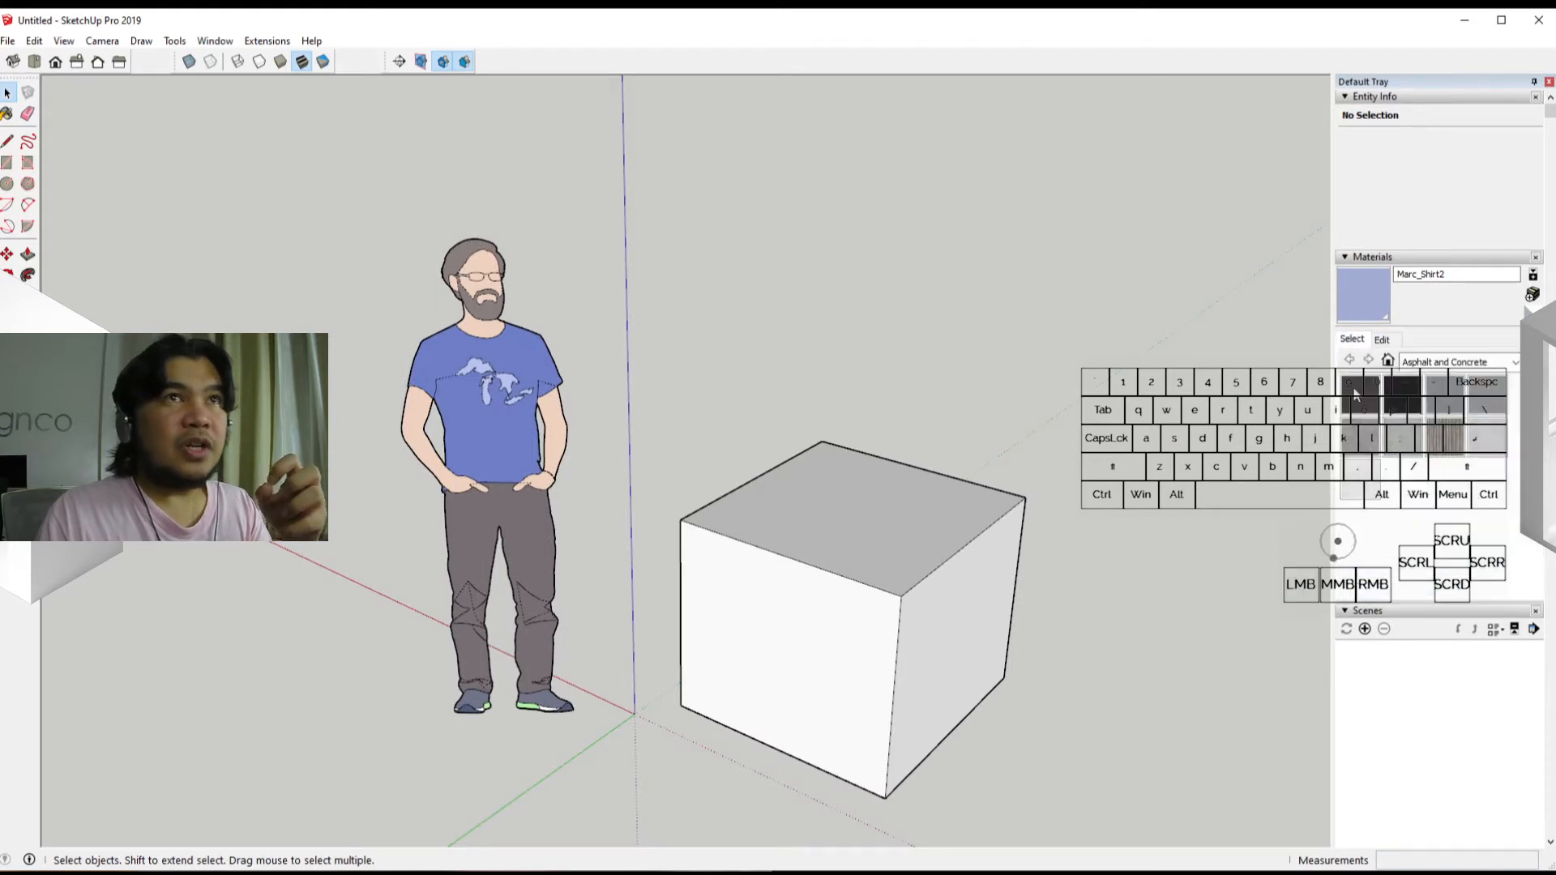
pyautogui.click(1515, 363)
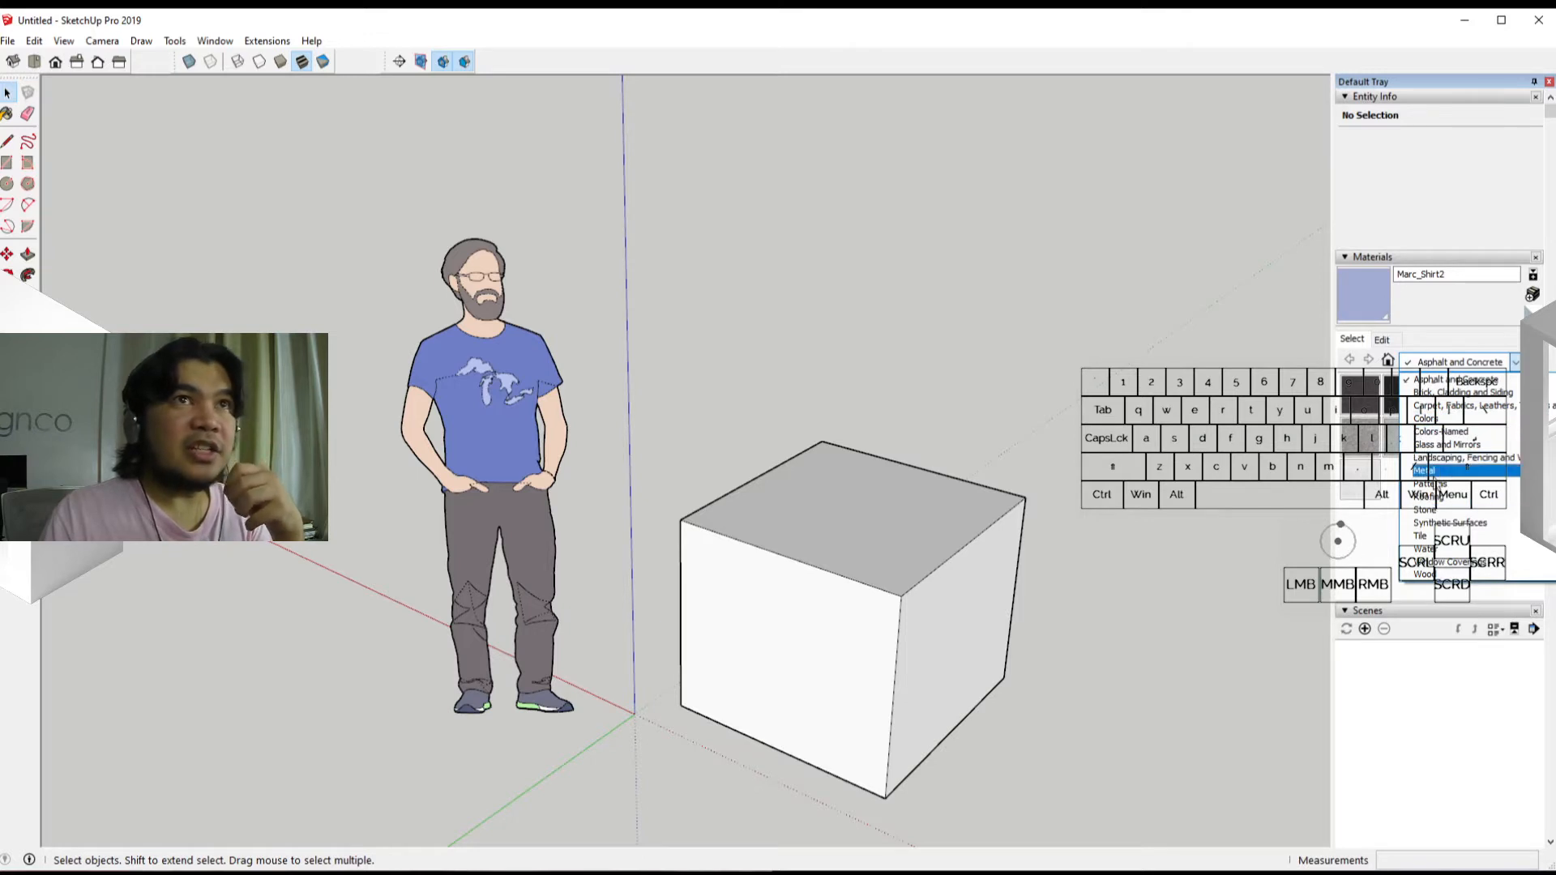
pyautogui.click(1435, 472)
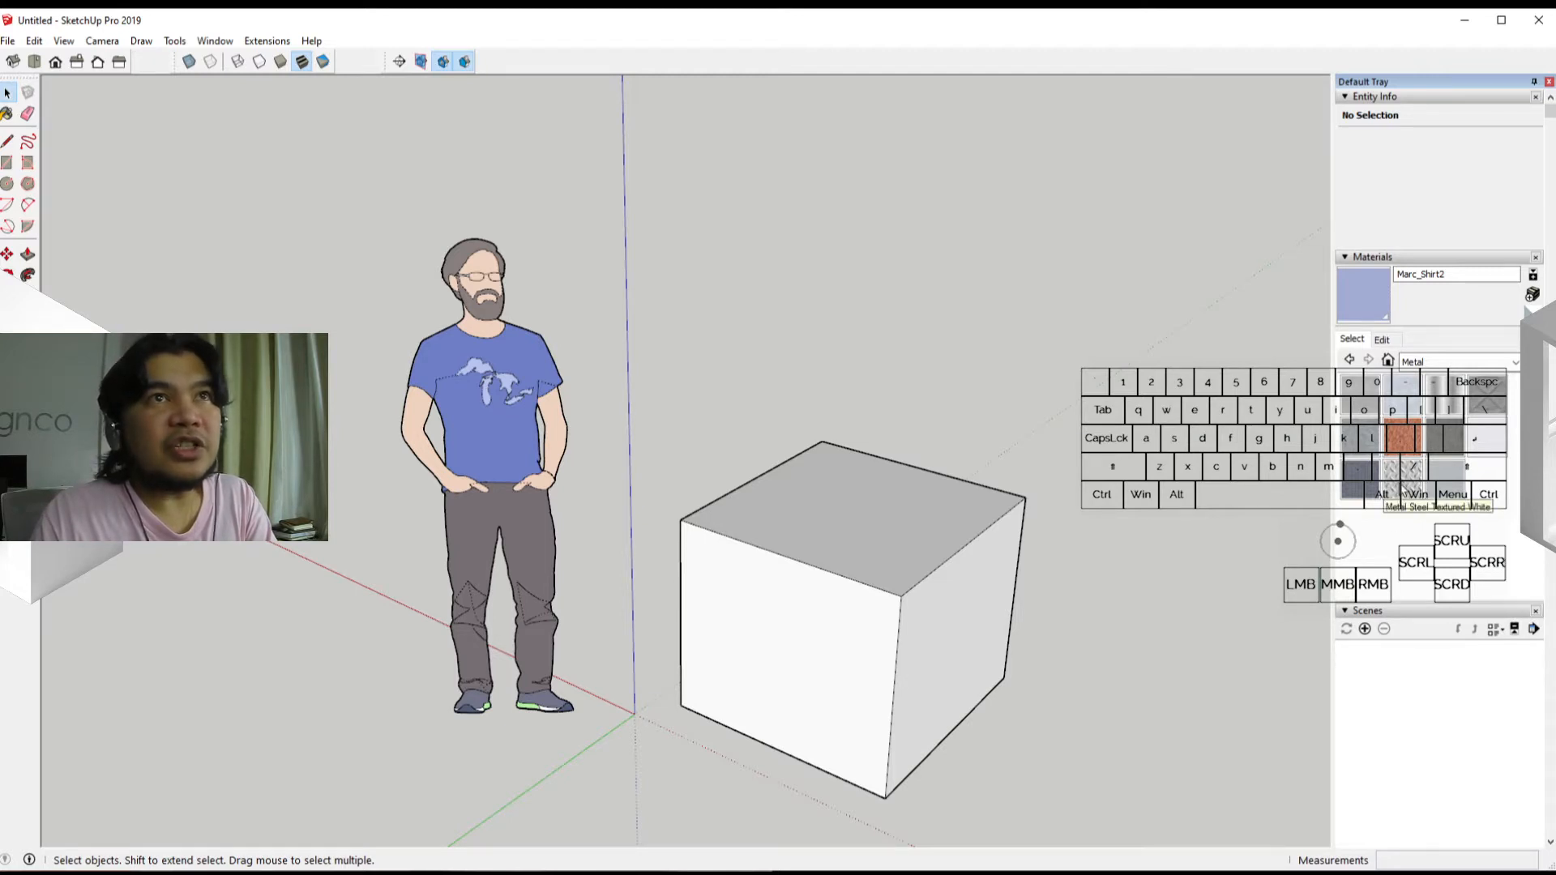
pyautogui.click(1404, 491)
pyautogui.click(889, 516)
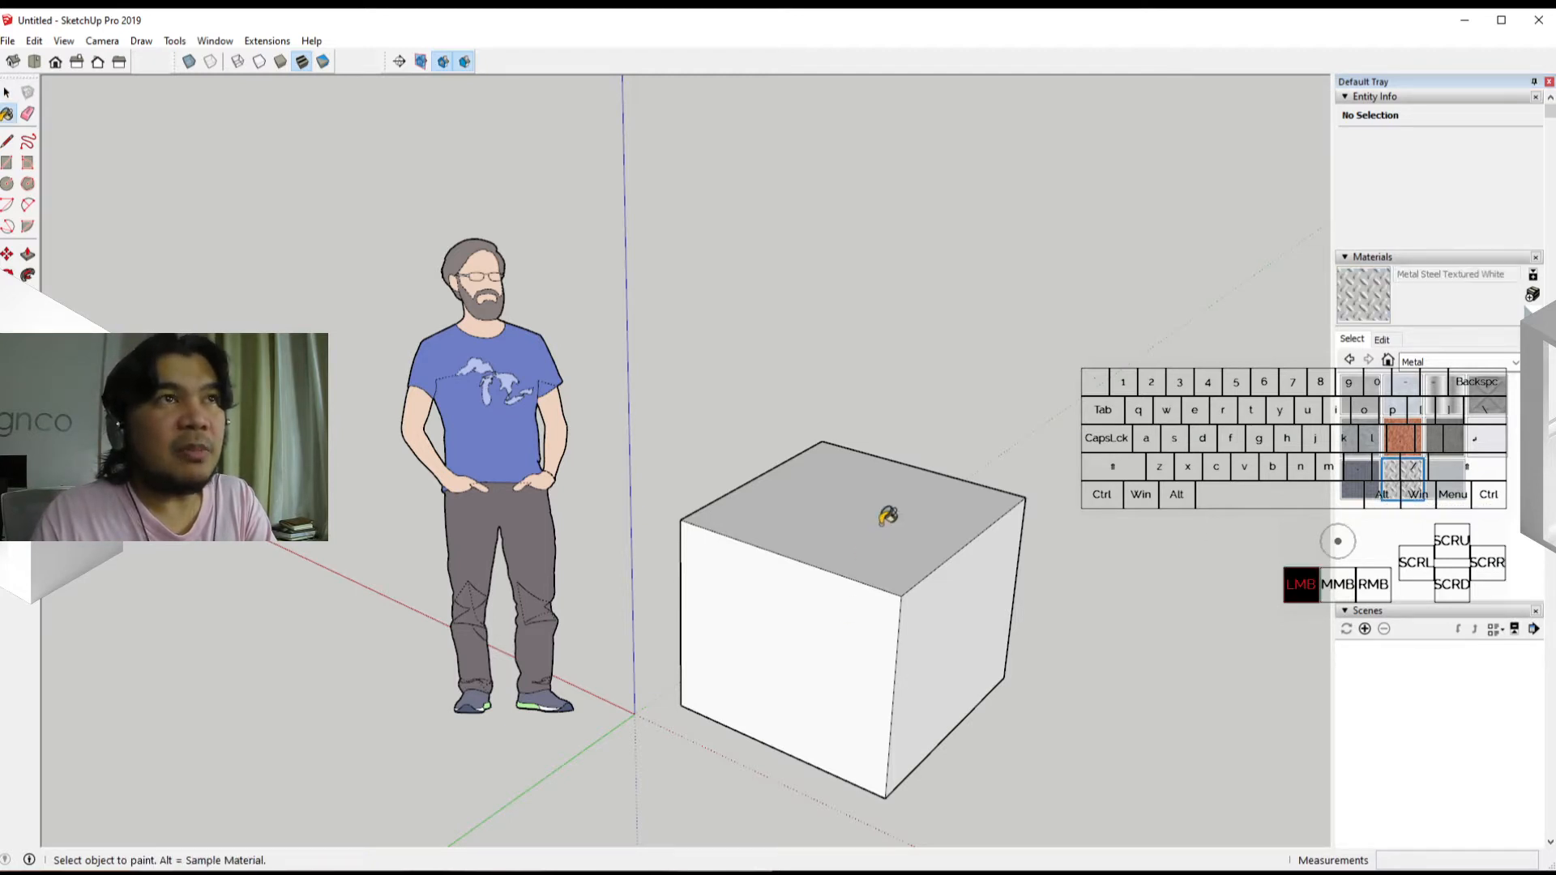
pyautogui.scroll(1, 894, 565)
pyautogui.moveTo(882, 511); pyautogui.dragTo(938, 538, button='middle')
pyautogui.press('space')
# Step: Move the figure component by its feet onto the metal-textured top face of the box
pyautogui.scroll(-2, 377, 720)
pyautogui.click(275, 753)
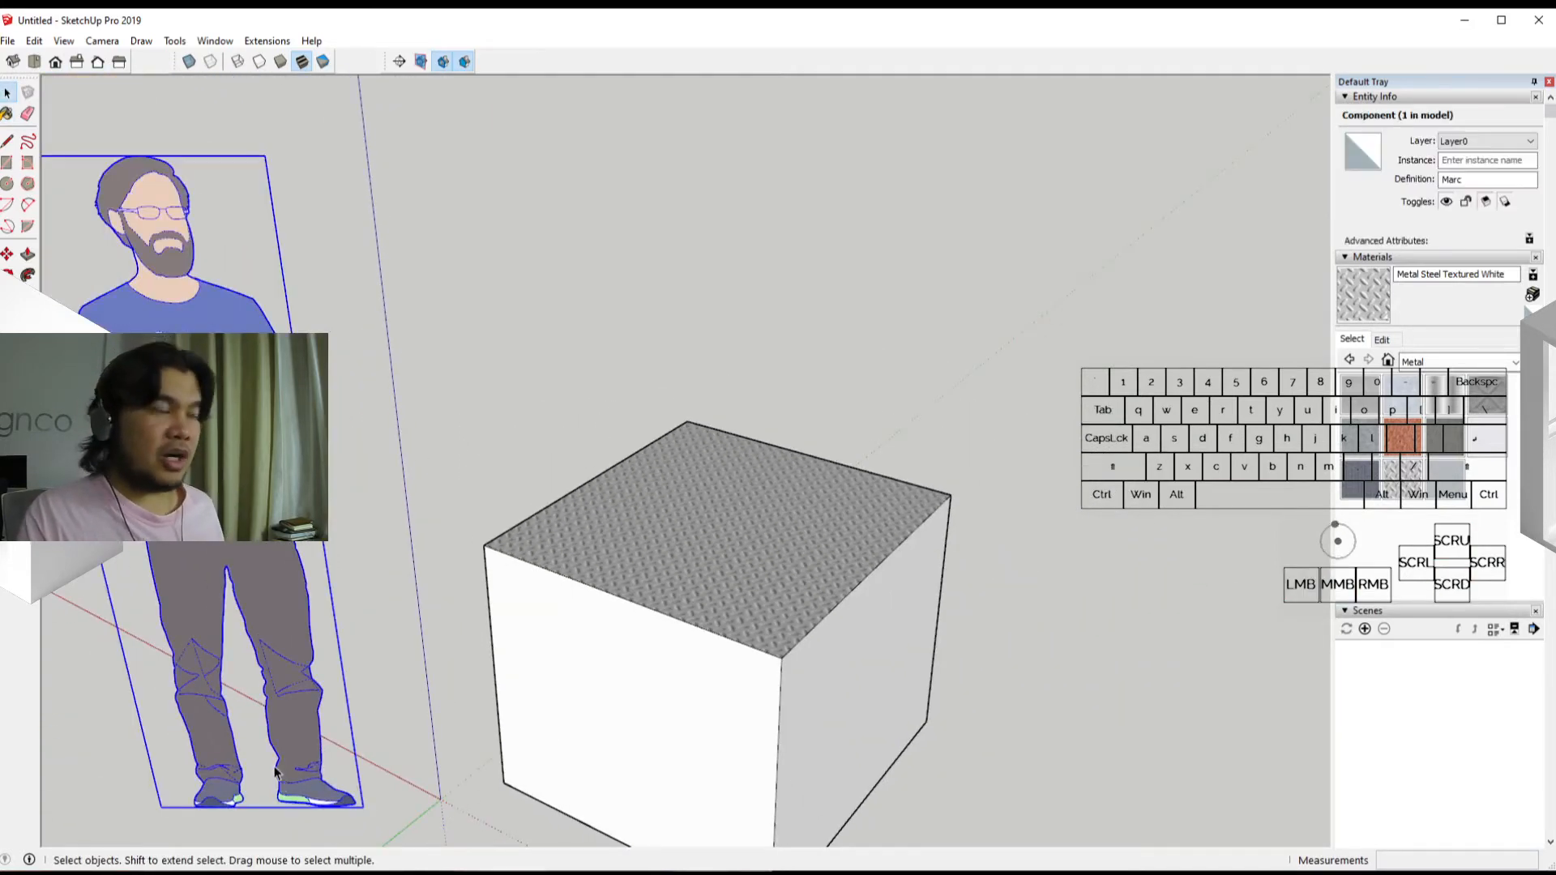
pyautogui.moveTo(276, 754); pyautogui.dragTo(281, 810, button='middle')
pyautogui.press('m')
pyautogui.click(312, 785)
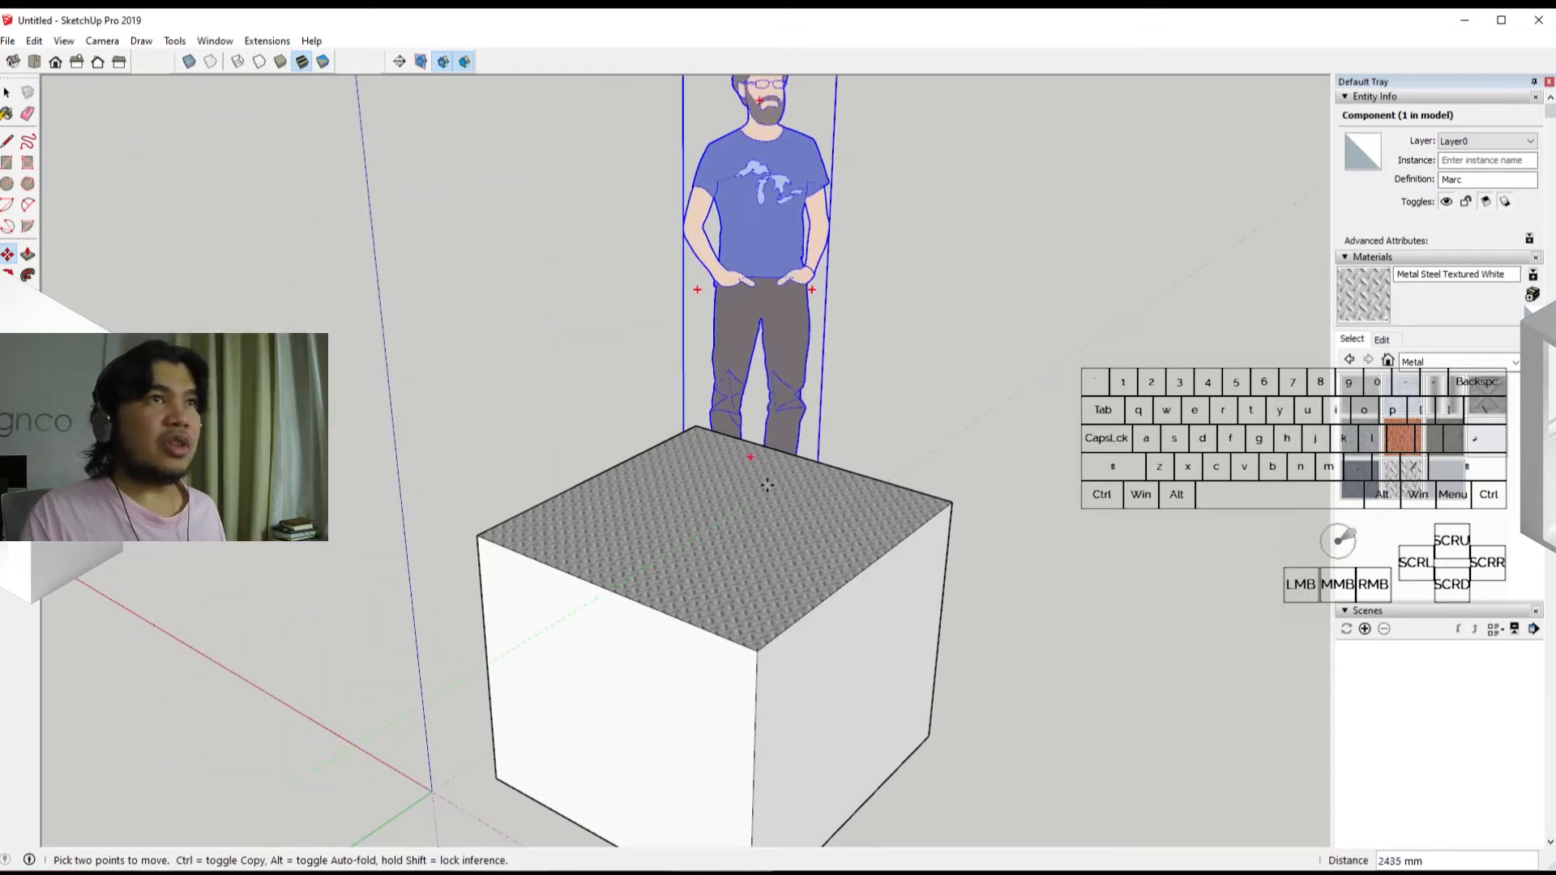
pyautogui.click(725, 537)
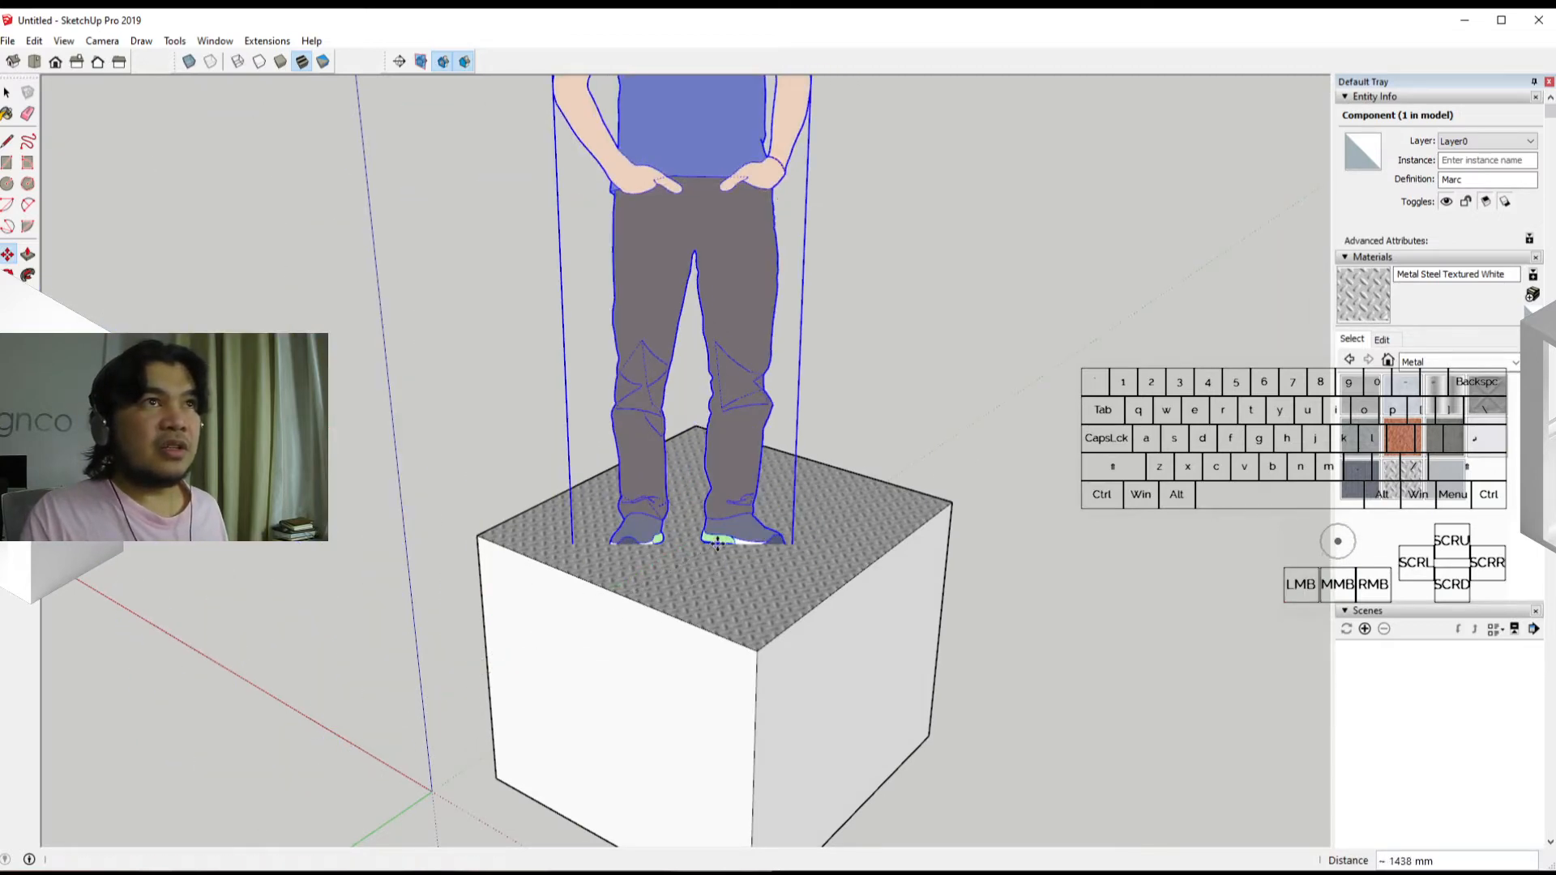
pyautogui.moveTo(729, 571); pyautogui.dragTo(817, 545, button='middle')
pyautogui.scroll(3, 723, 548)
pyautogui.scroll(-6, 757, 647)
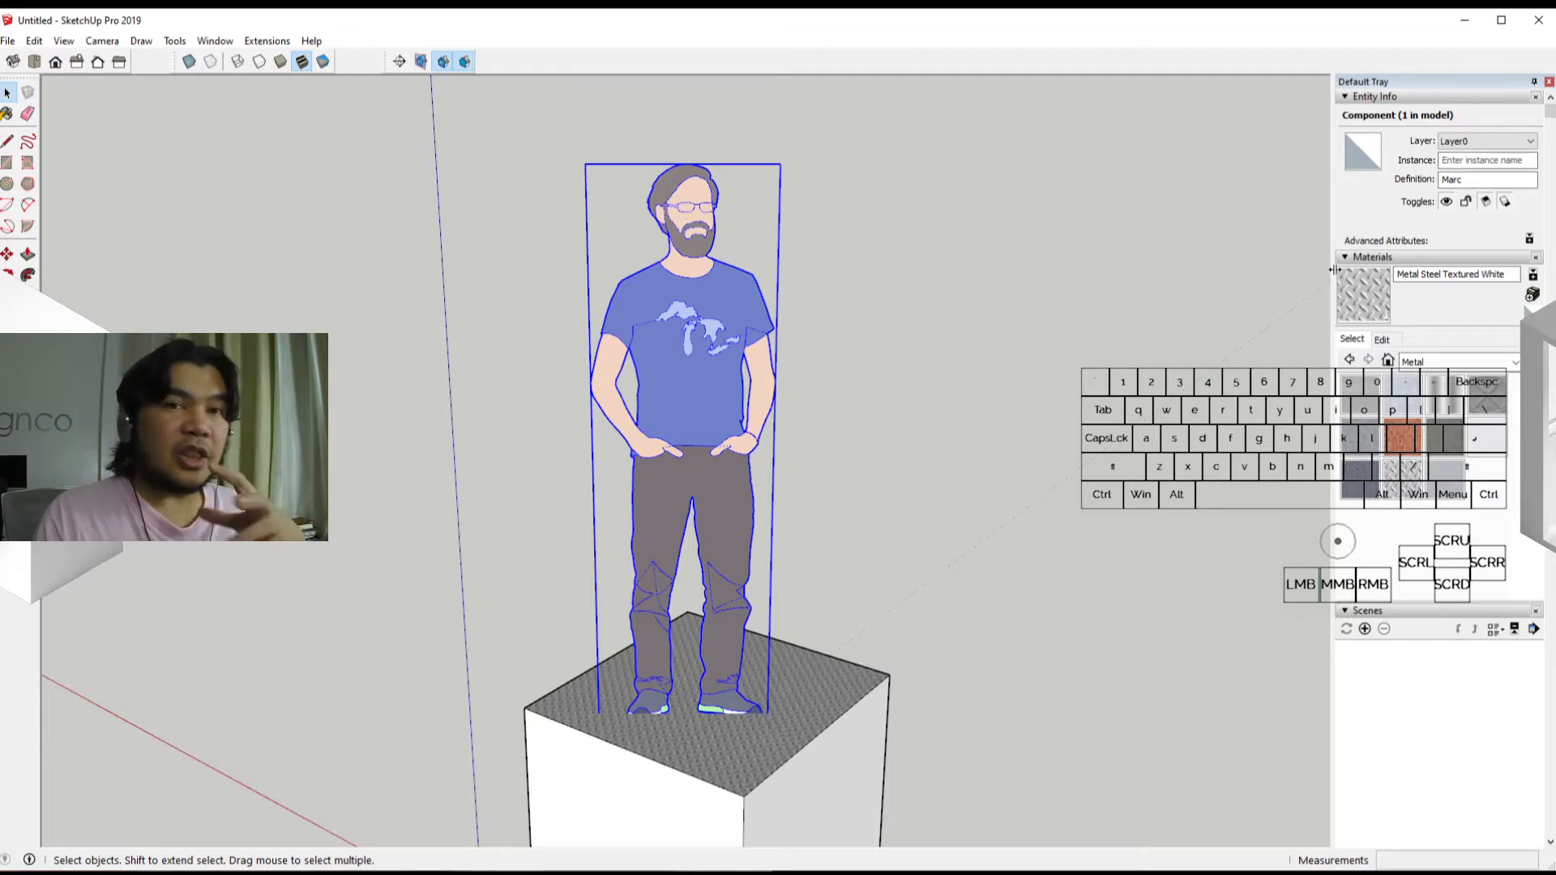
# Step: Inspect the texture image file name and size settings of the Metal Steel Textured White material
pyautogui.click(1391, 344)
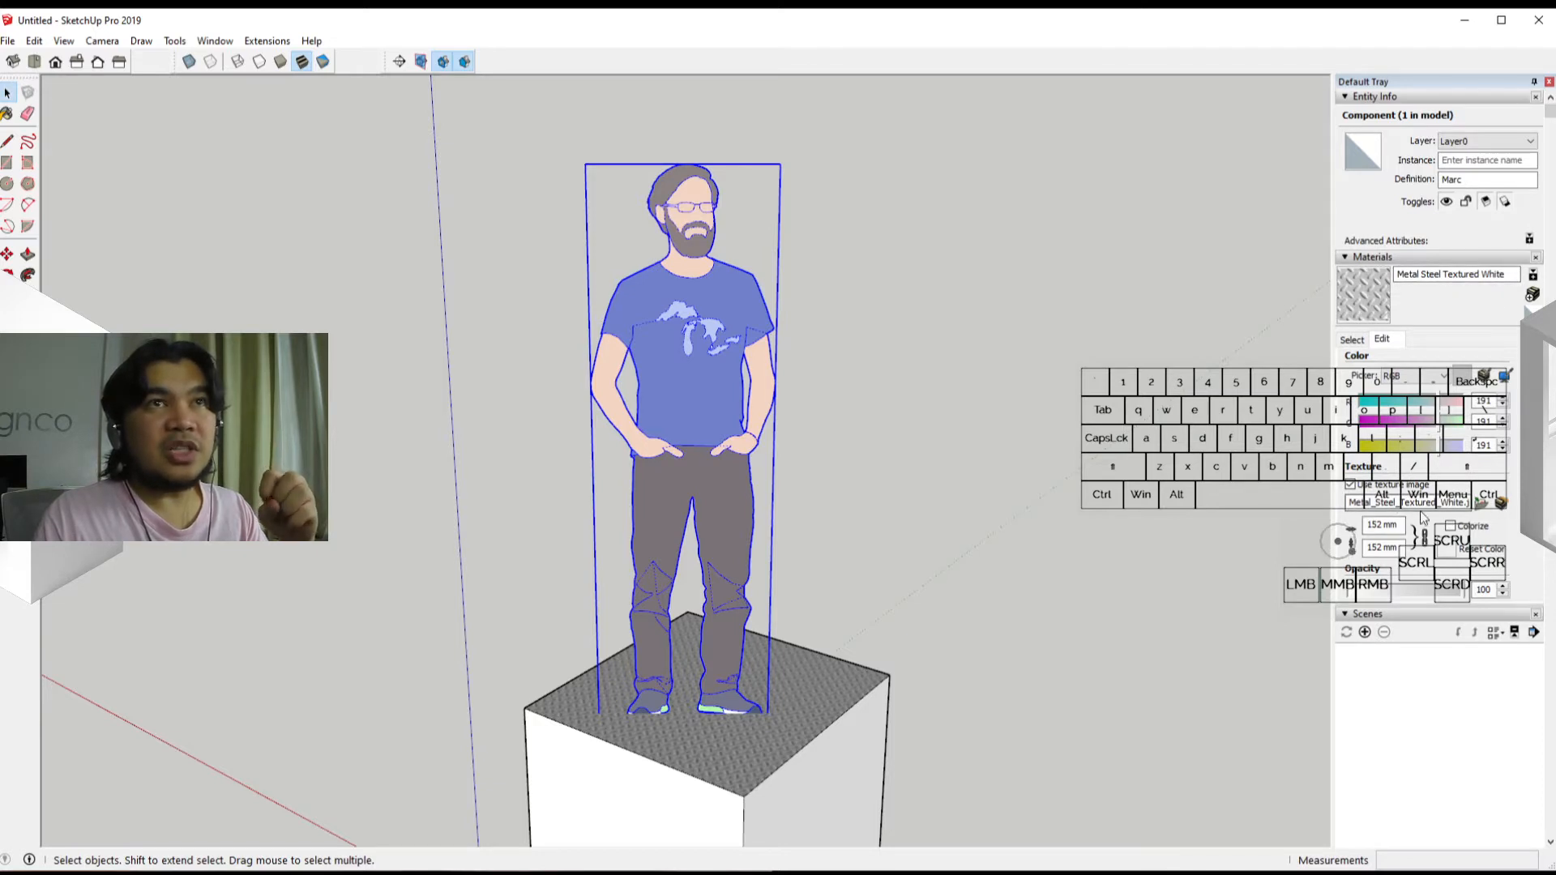
pyautogui.moveTo(1464, 503); pyautogui.dragTo(1338, 541)
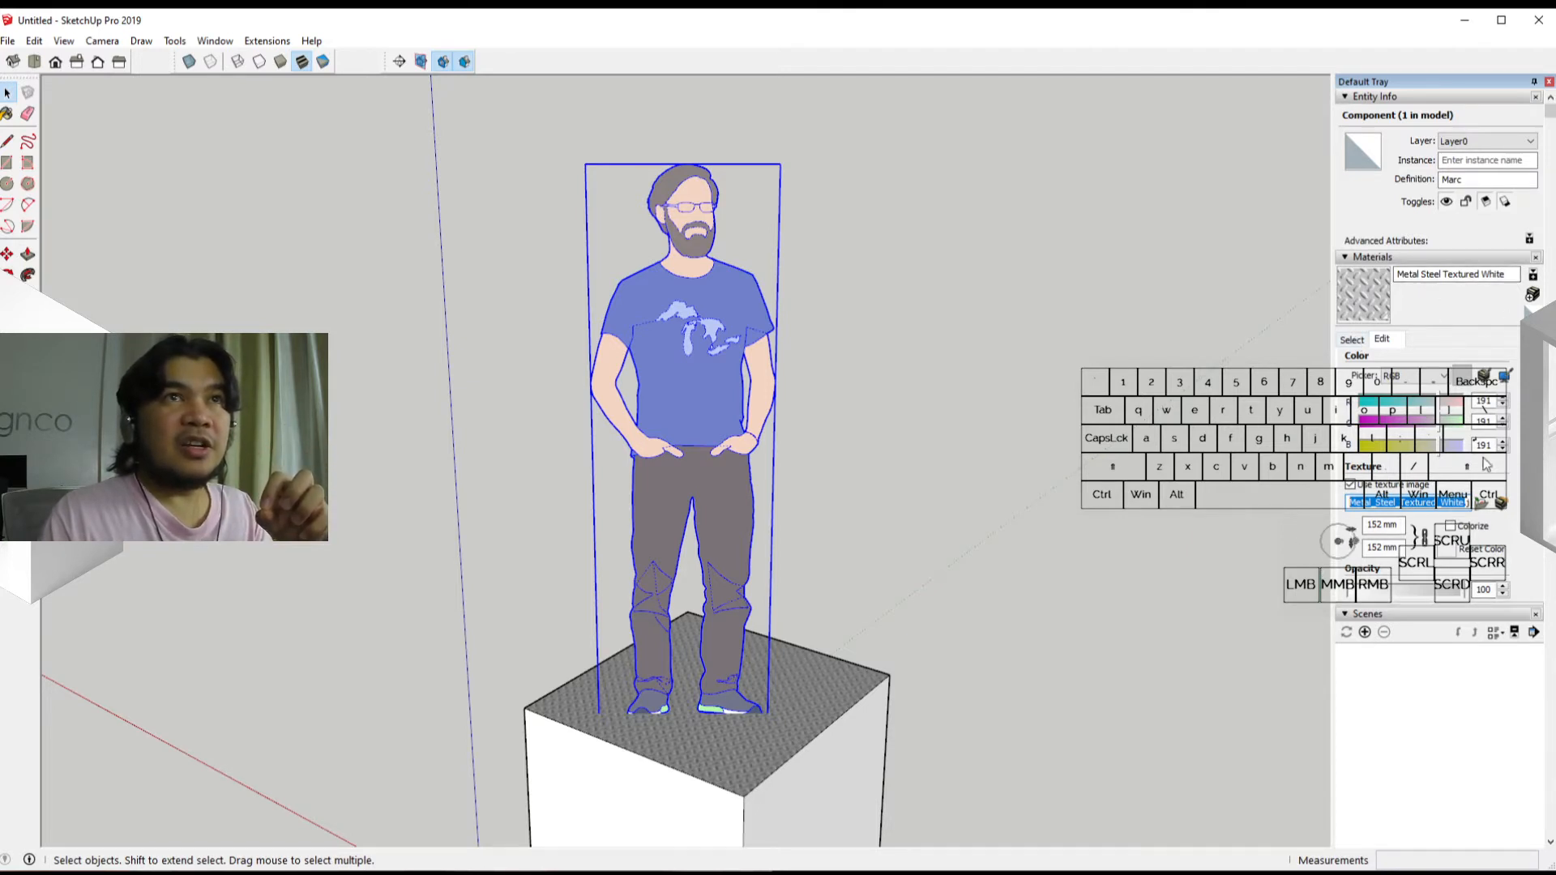
pyautogui.click(1364, 341)
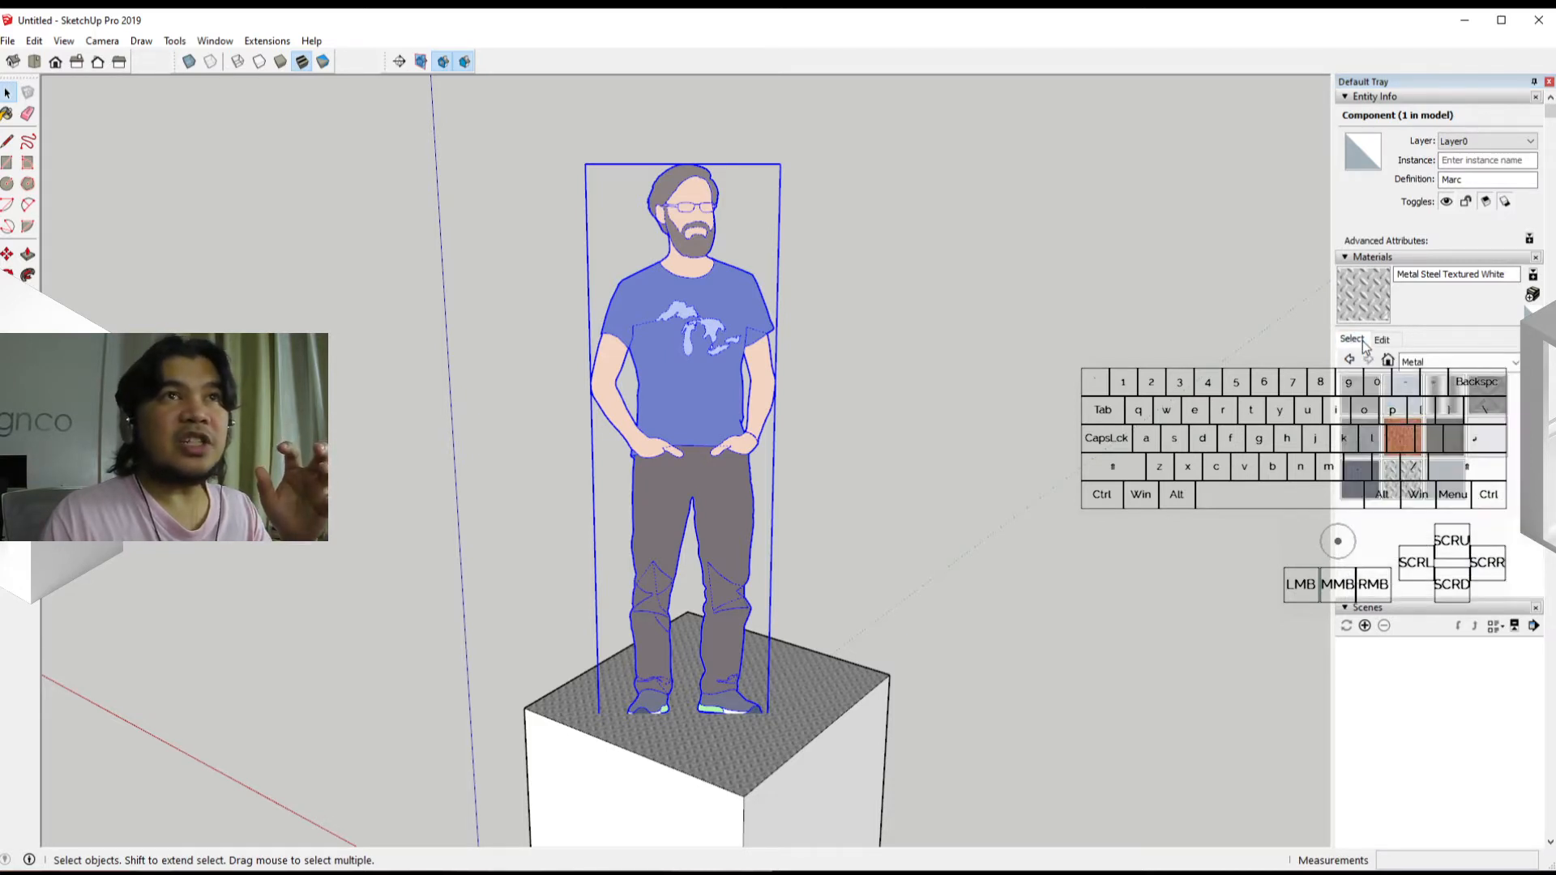
# Step: Paint the box's front face with Stone Marble from the Stone material collection
pyautogui.click(1439, 362)
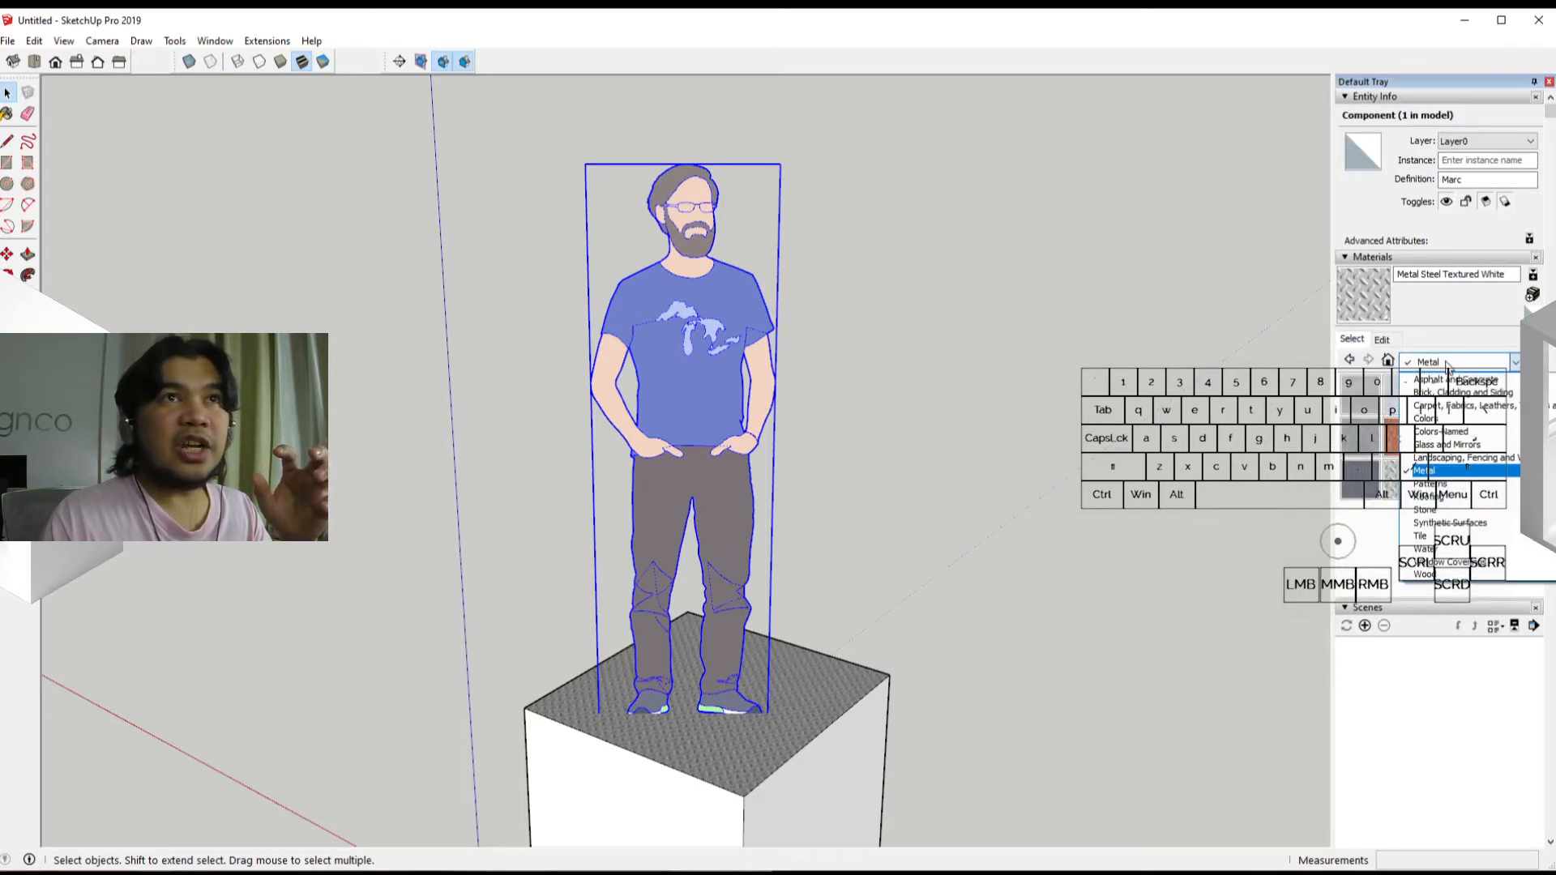
pyautogui.click(1424, 511)
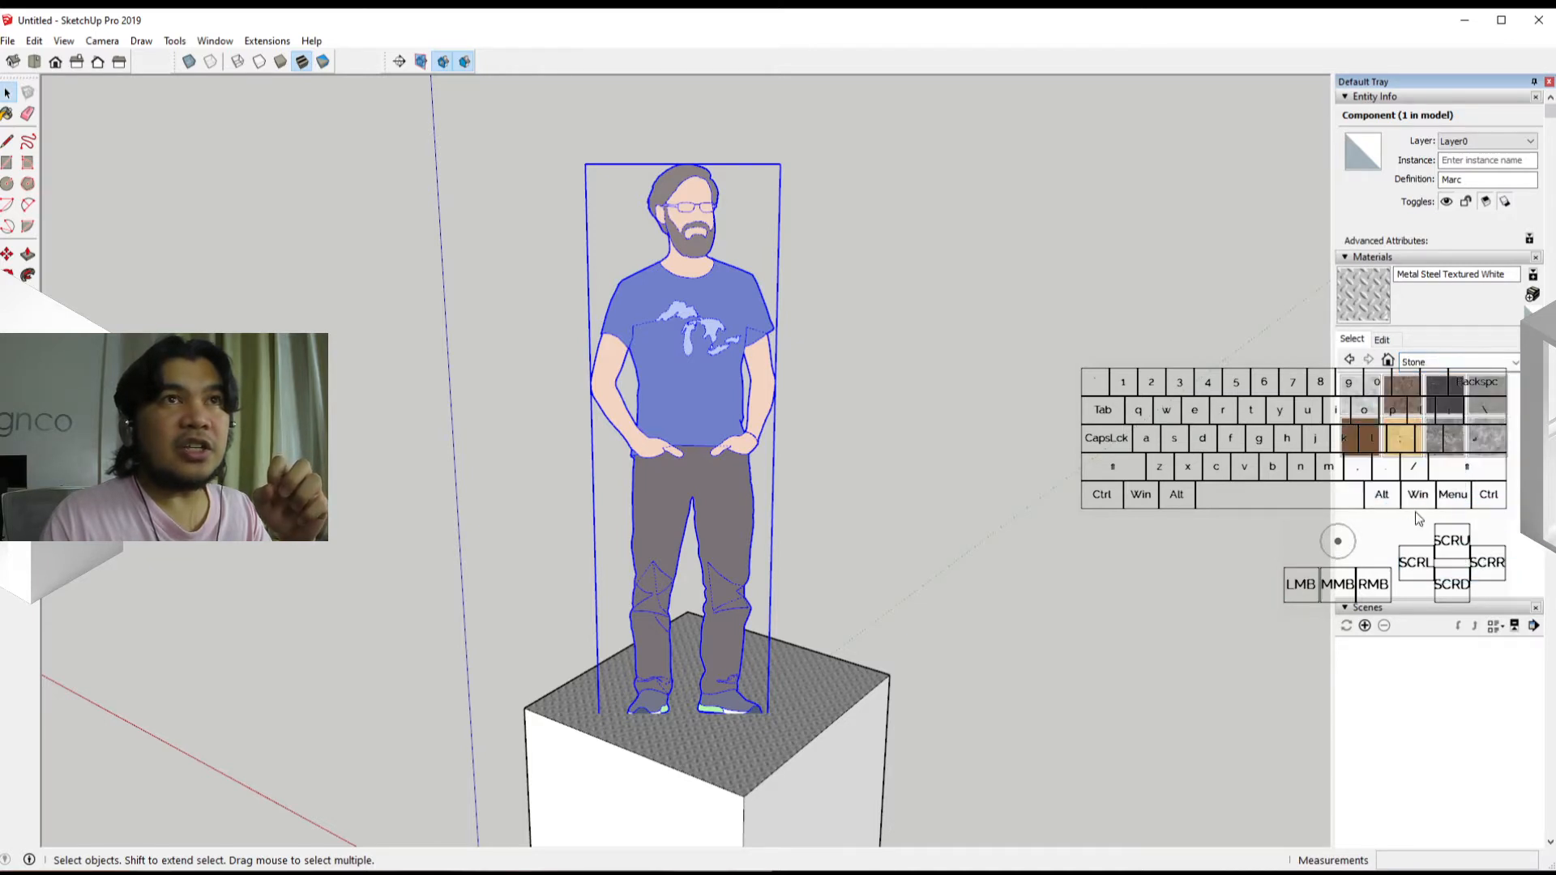
pyautogui.click(1441, 447)
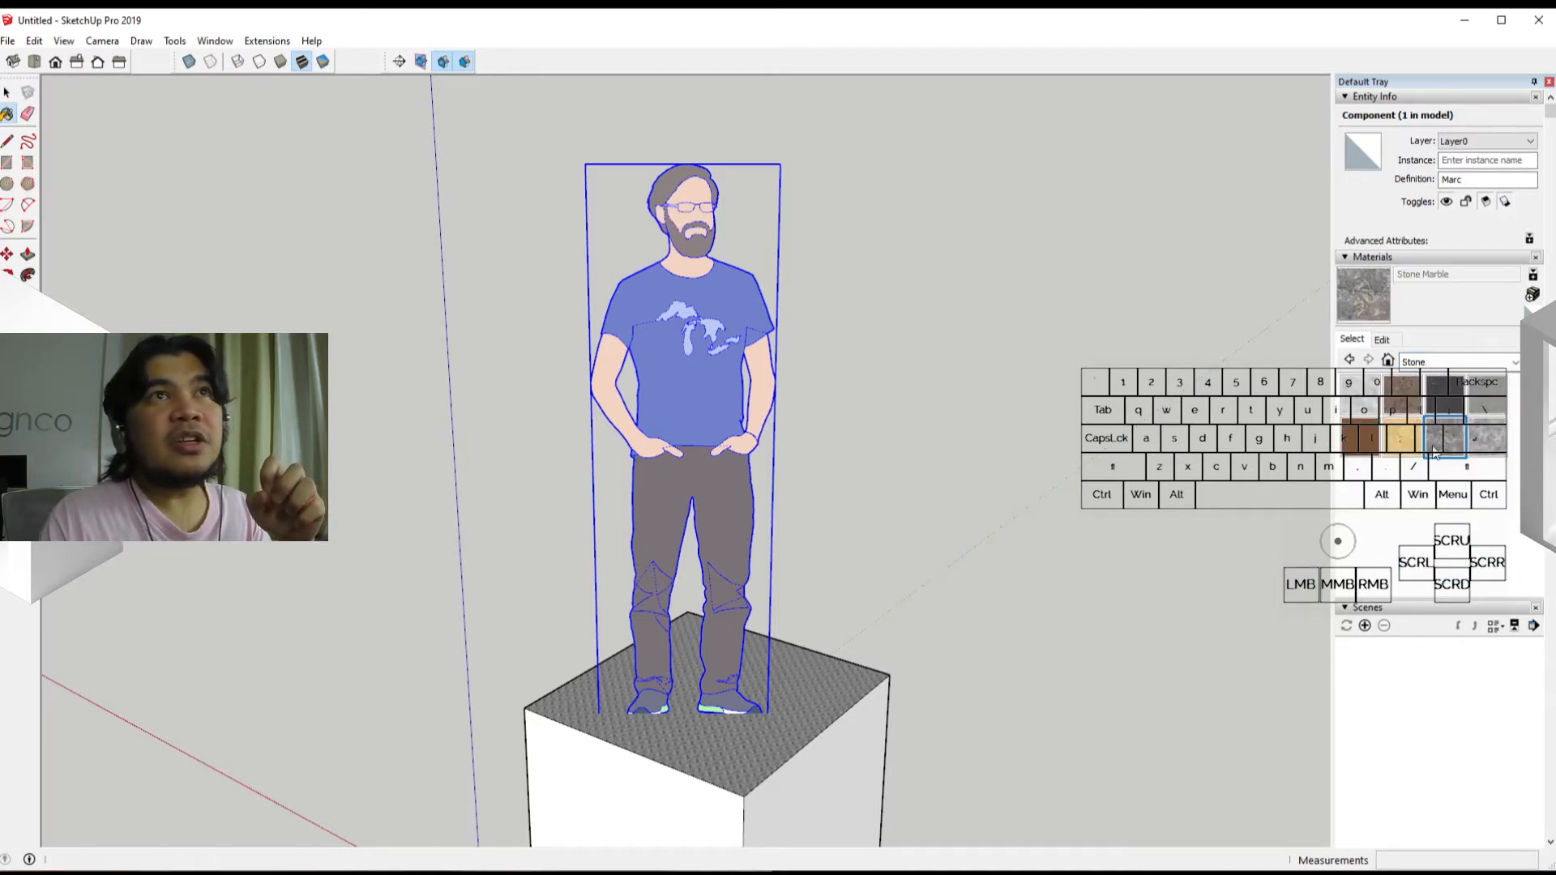
pyautogui.scroll(-3, 892, 734)
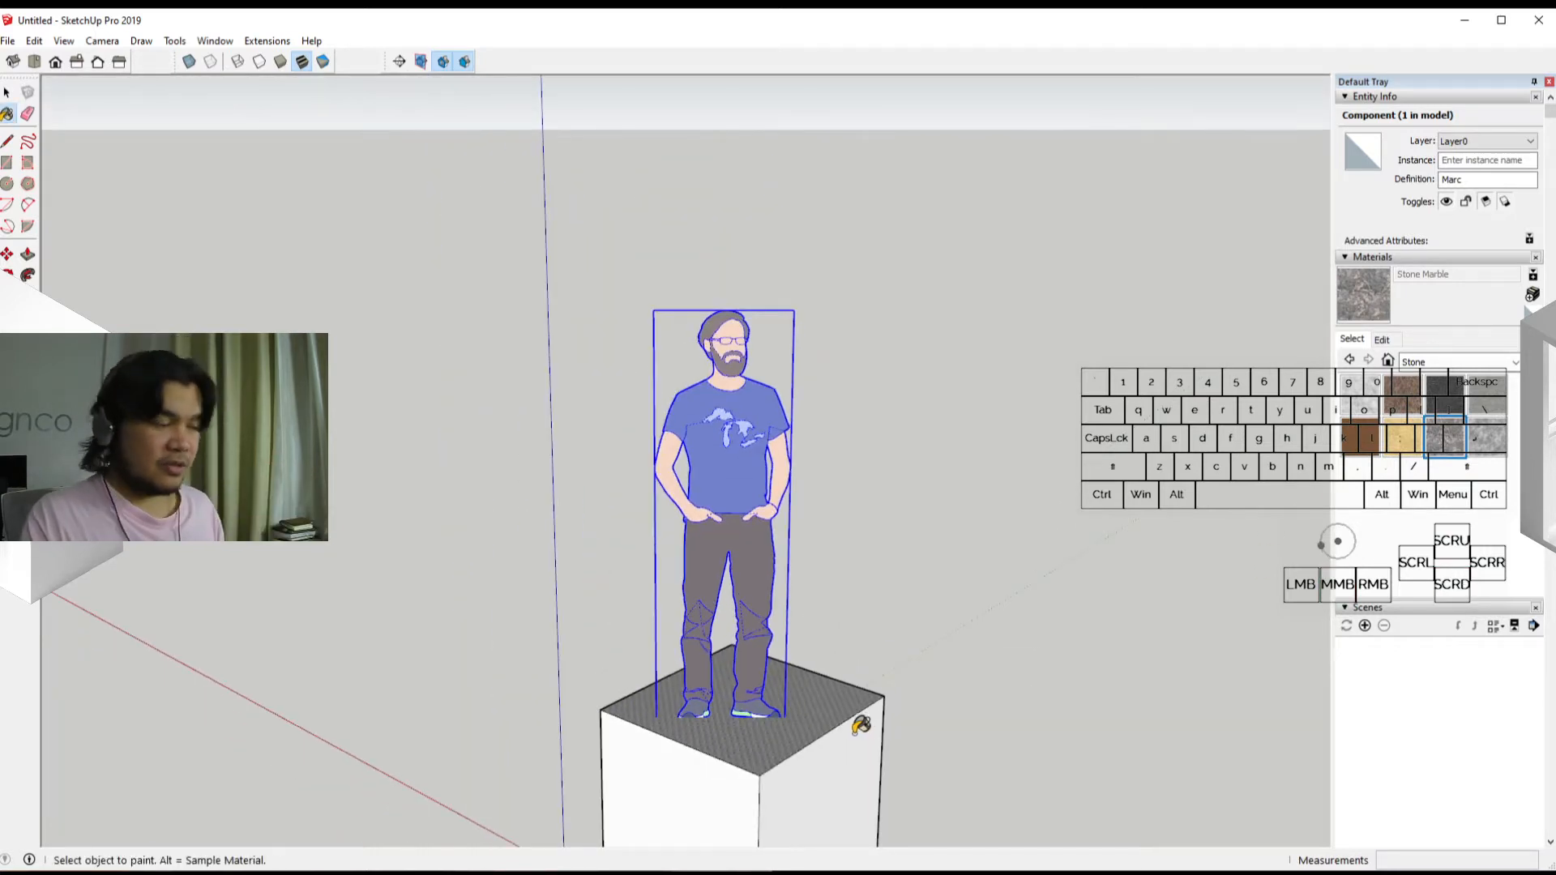
pyautogui.moveTo(865, 720); pyautogui.dragTo(813, 620, button='middle')
pyautogui.click(811, 624)
pyautogui.scroll(5, 810, 625)
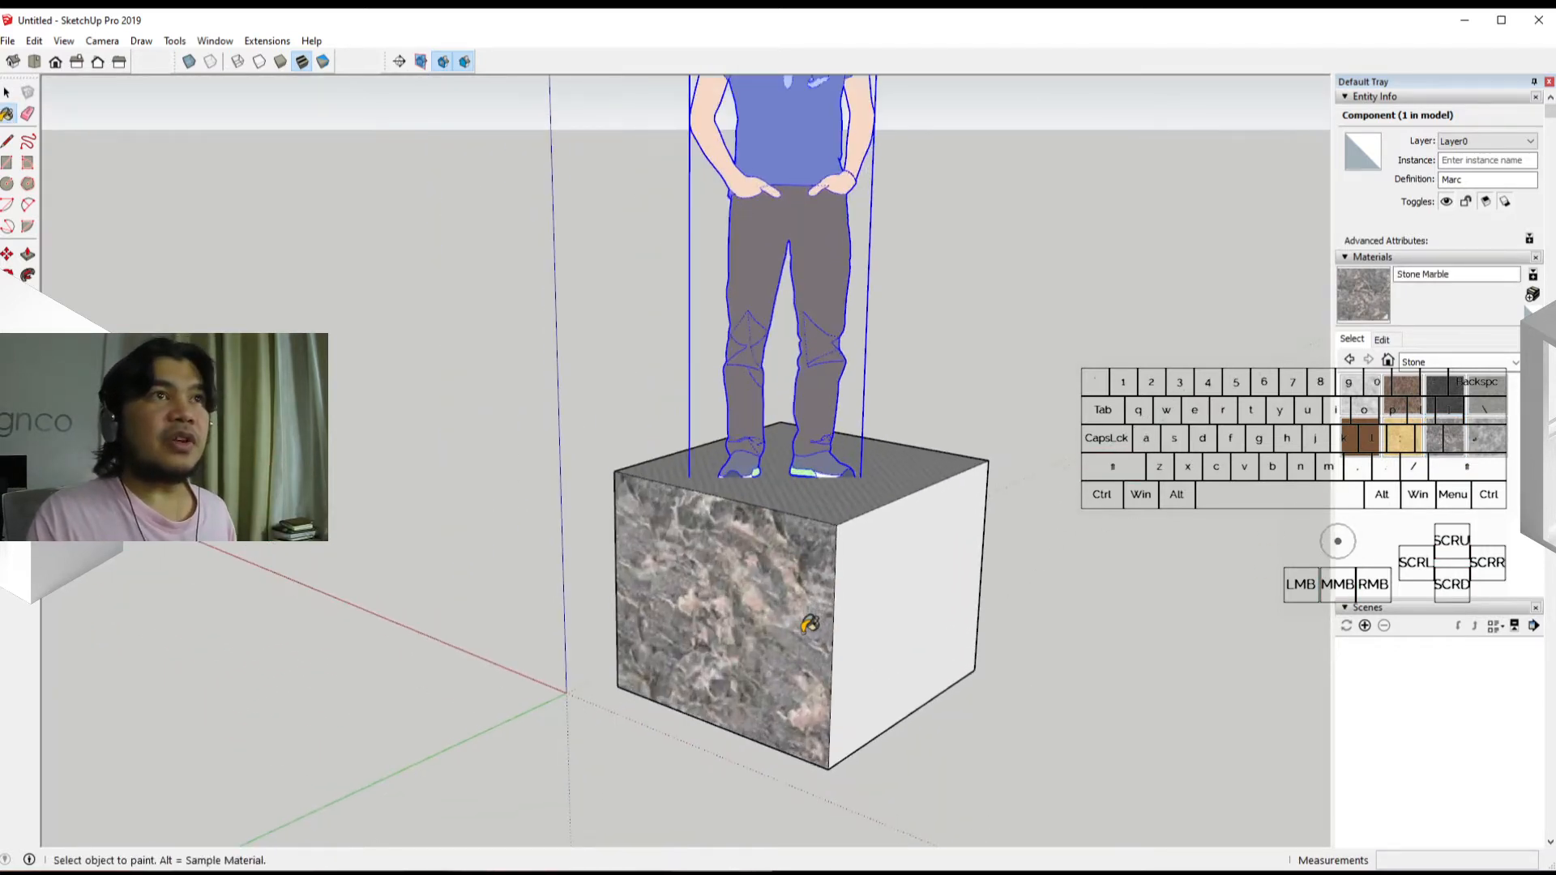
pyautogui.press('space')
# Step: Examine the Stone Marble texture on the box's front face up close for image quality and tile seams
pyautogui.moveTo(681, 650); pyautogui.dragTo(718, 585, button='middle')
pyautogui.scroll(-1, 754, 551)
pyautogui.scroll(2, 660, 664)
pyautogui.scroll(1, 659, 664)
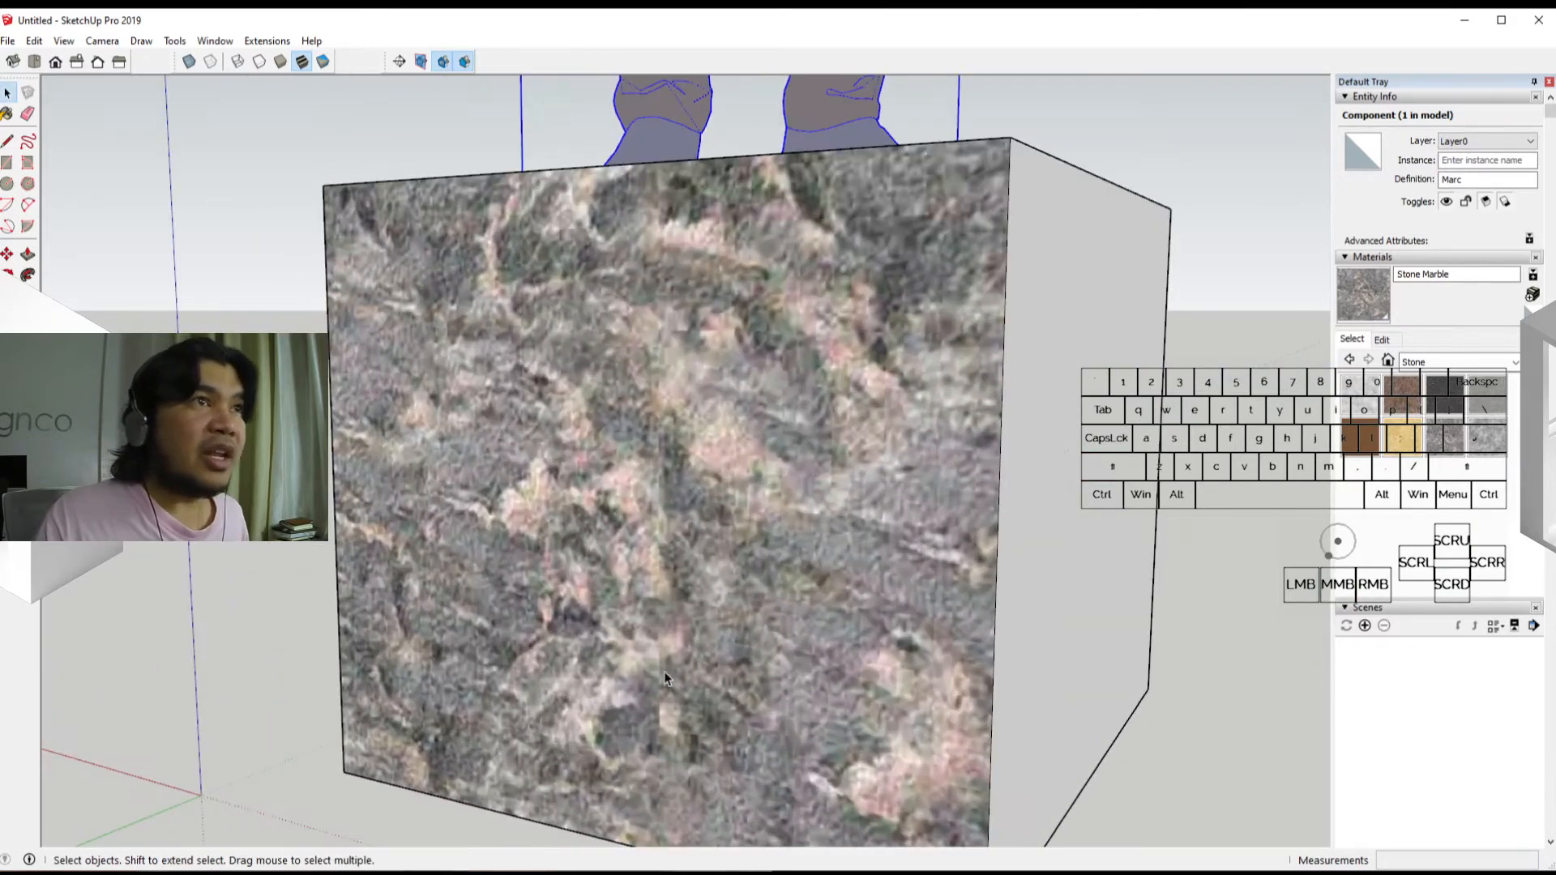
pyautogui.moveTo(670, 707); pyautogui.dragTo(708, 704, button='middle')
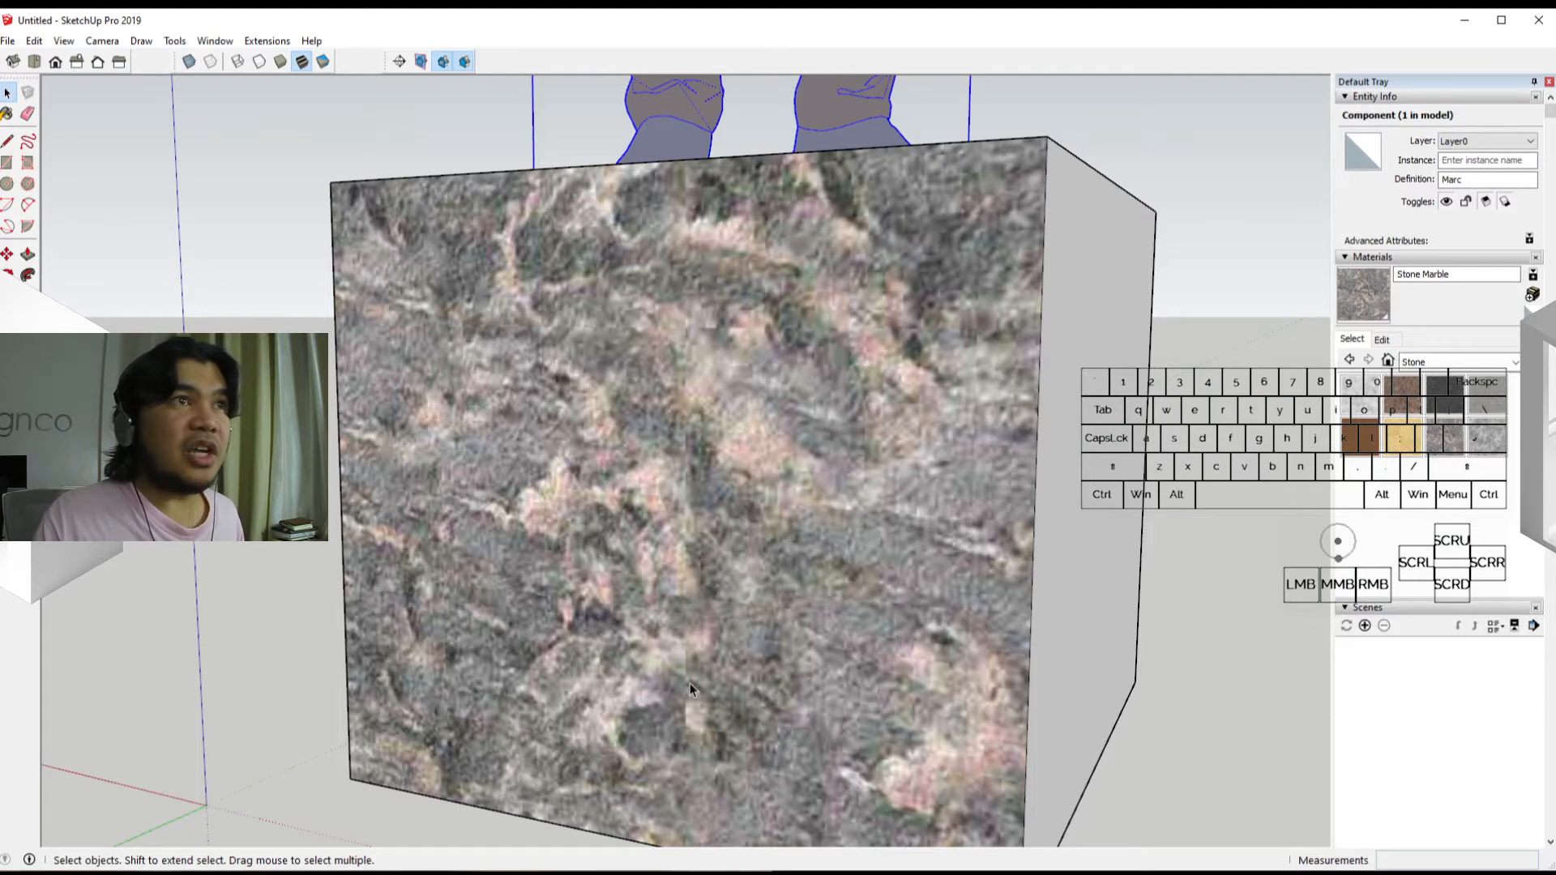
pyautogui.scroll(-3, 688, 688)
pyautogui.moveTo(689, 669); pyautogui.dragTo(710, 535, button='middle')
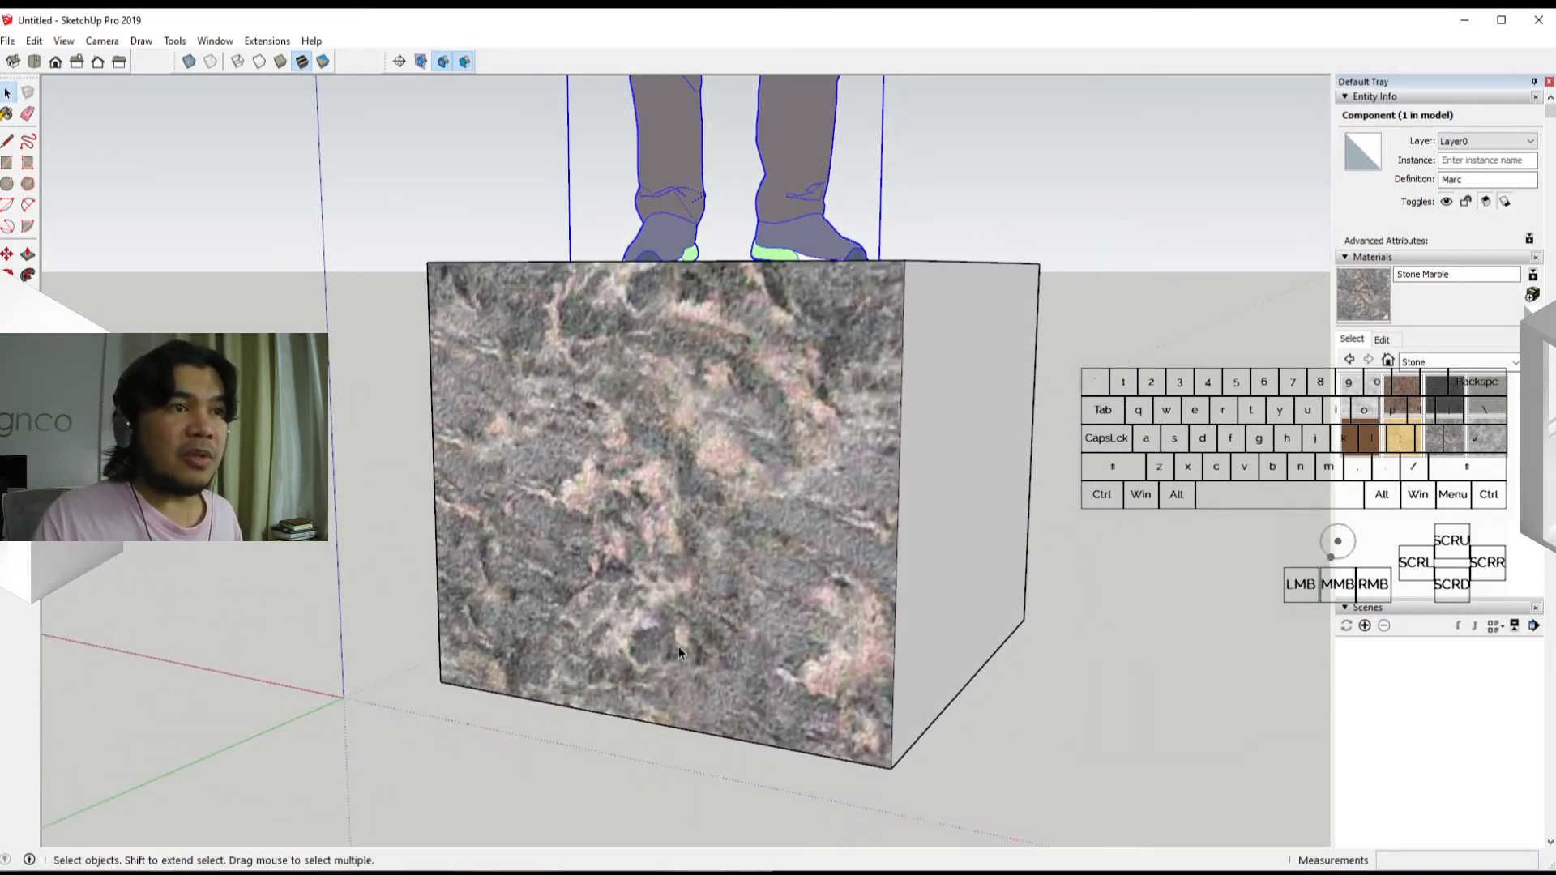
pyautogui.scroll(3, 679, 648)
pyautogui.scroll(2, 680, 628)
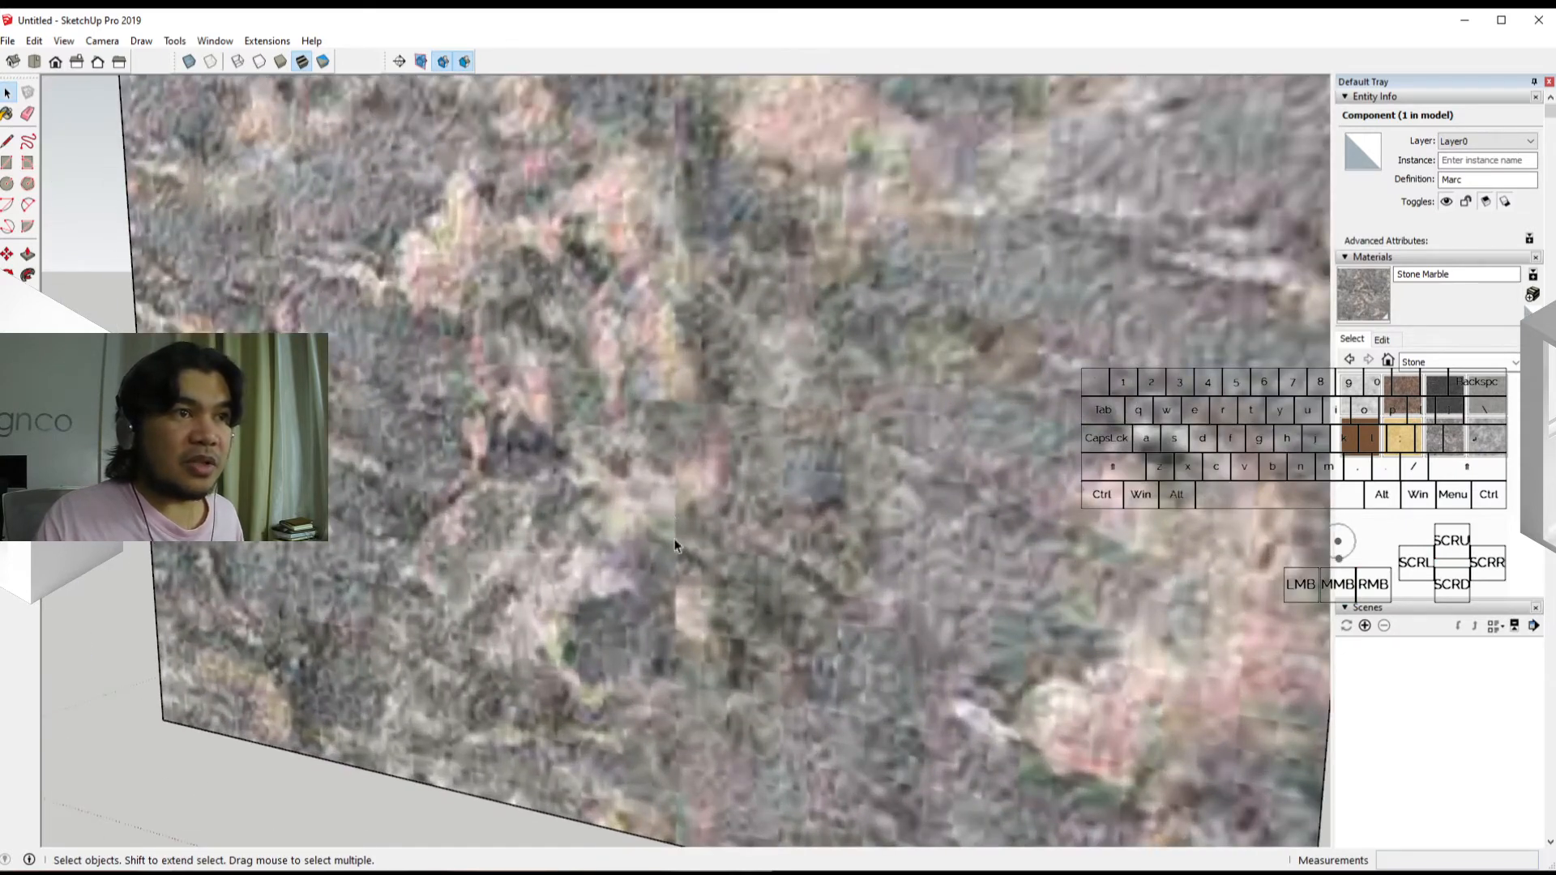
pyautogui.scroll(-5, 697, 535)
pyautogui.keyDown('shift'); pyautogui.moveTo(721, 514); pyautogui.dragTo(642, 585, button='middle'); pyautogui.keyUp('shift')
pyautogui.scroll(-2, 702, 588)
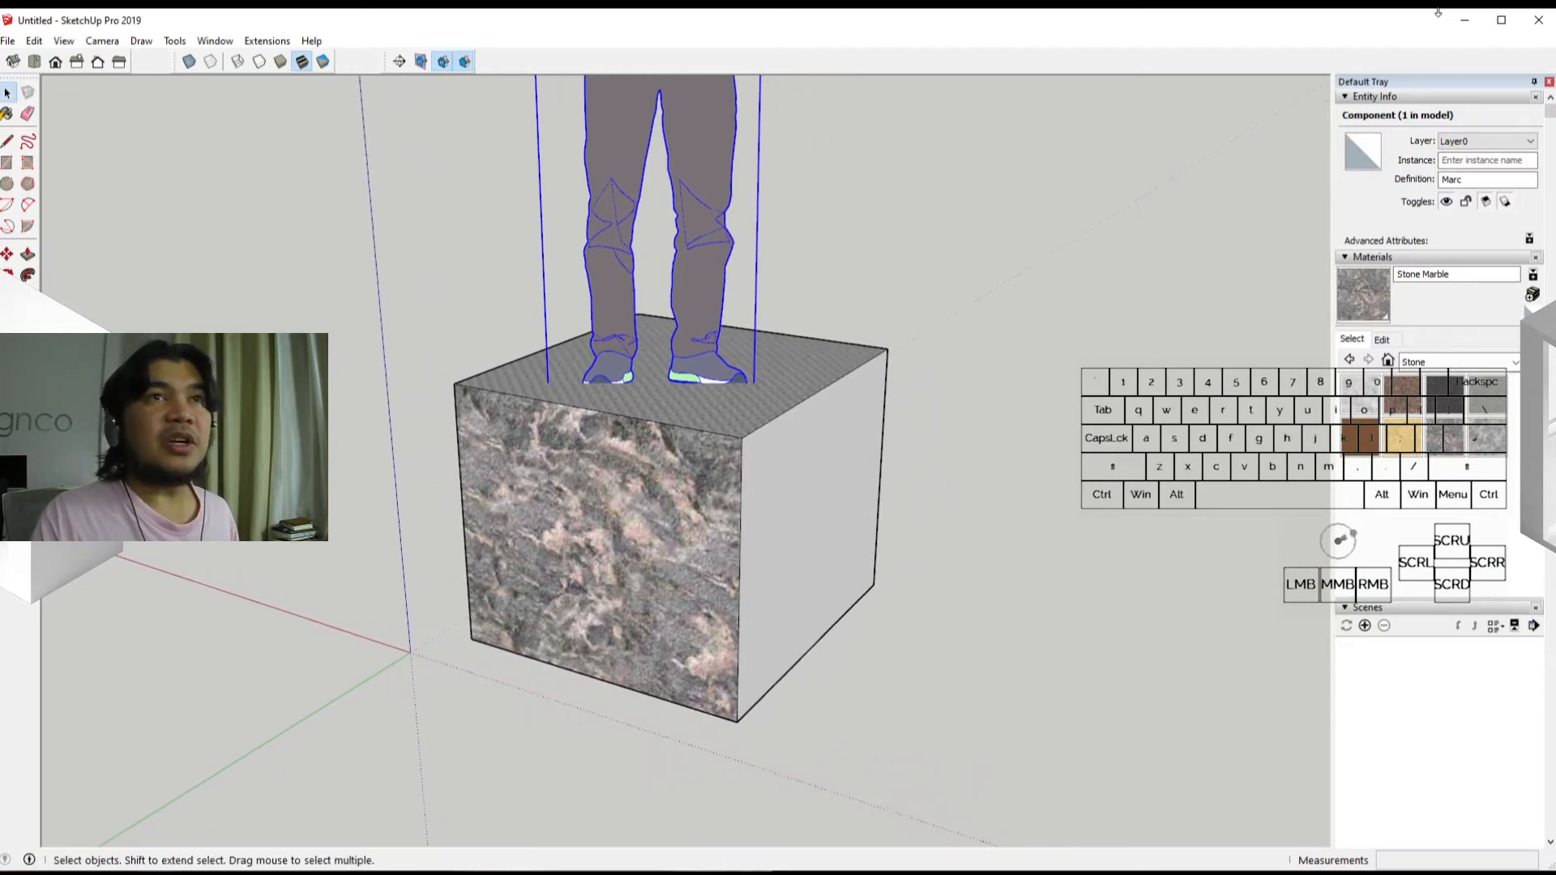
# Step: Open the edit settings of the Stone Marble material and deselect the figure component
pyautogui.click(1385, 341)
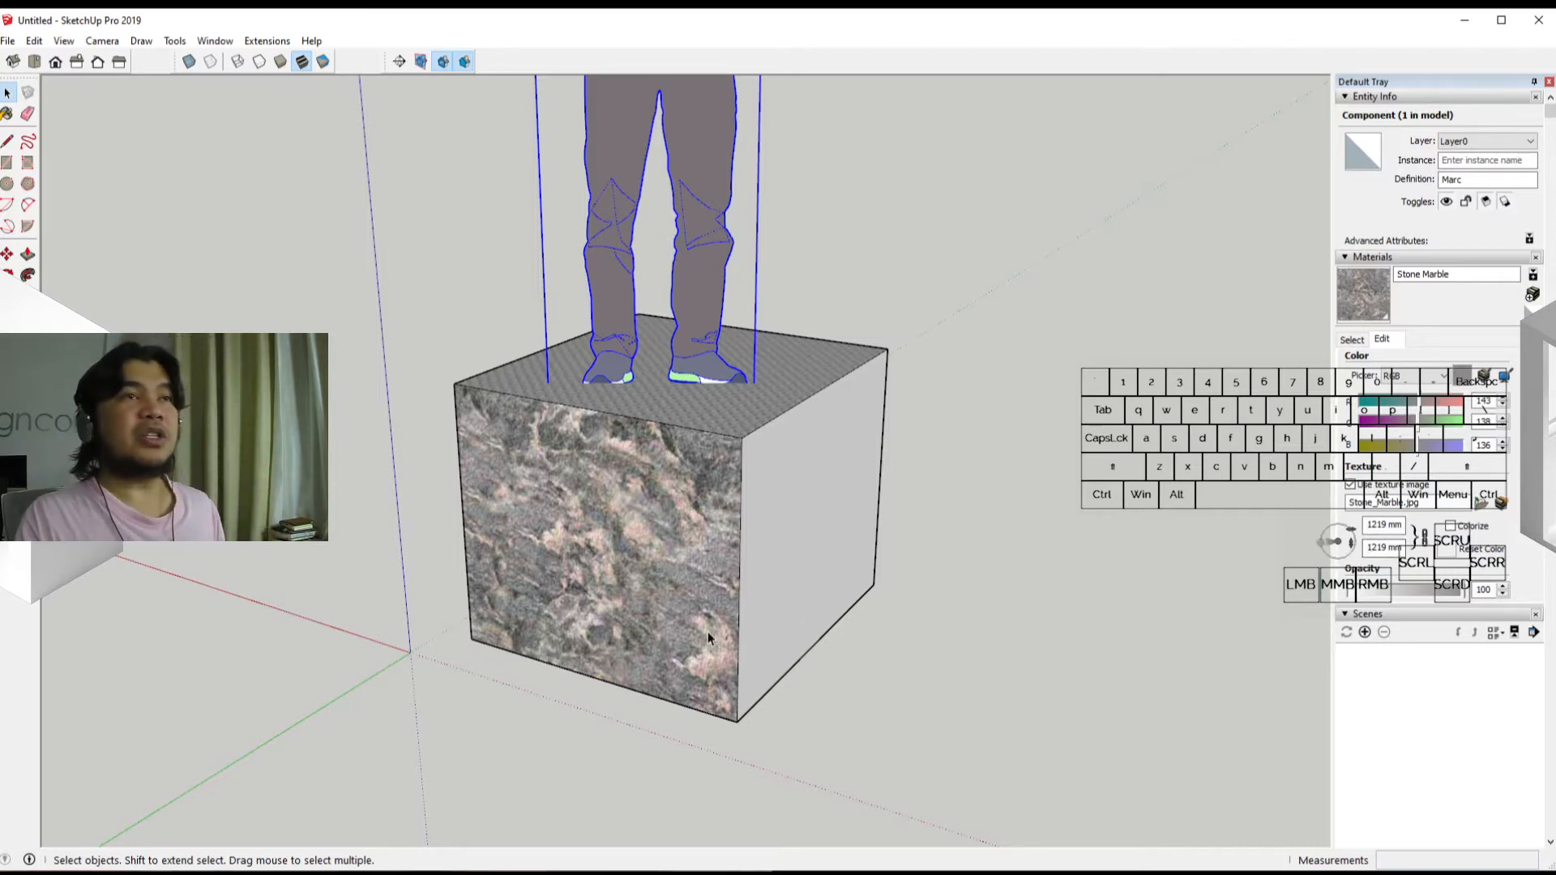
pyautogui.click(801, 743)
pyautogui.scroll(-4, 801, 739)
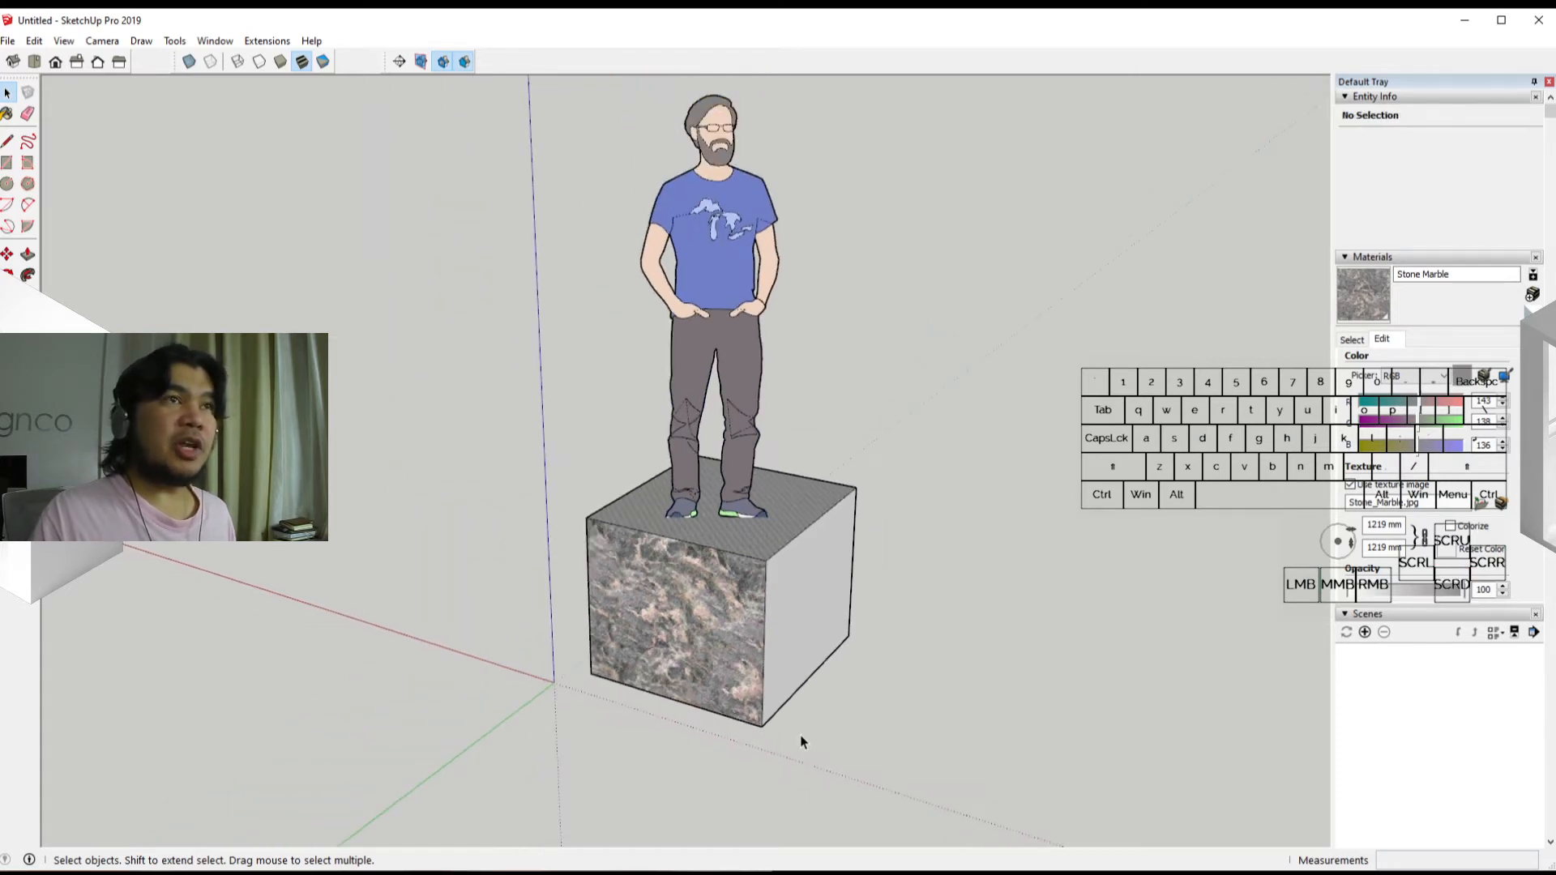
# Step: Select the box's marble front face and start positioning its texture
pyautogui.click(697, 627)
pyautogui.moveTo(697, 628); pyautogui.dragTo(687, 625, button='middle')
pyautogui.scroll(3, 687, 625)
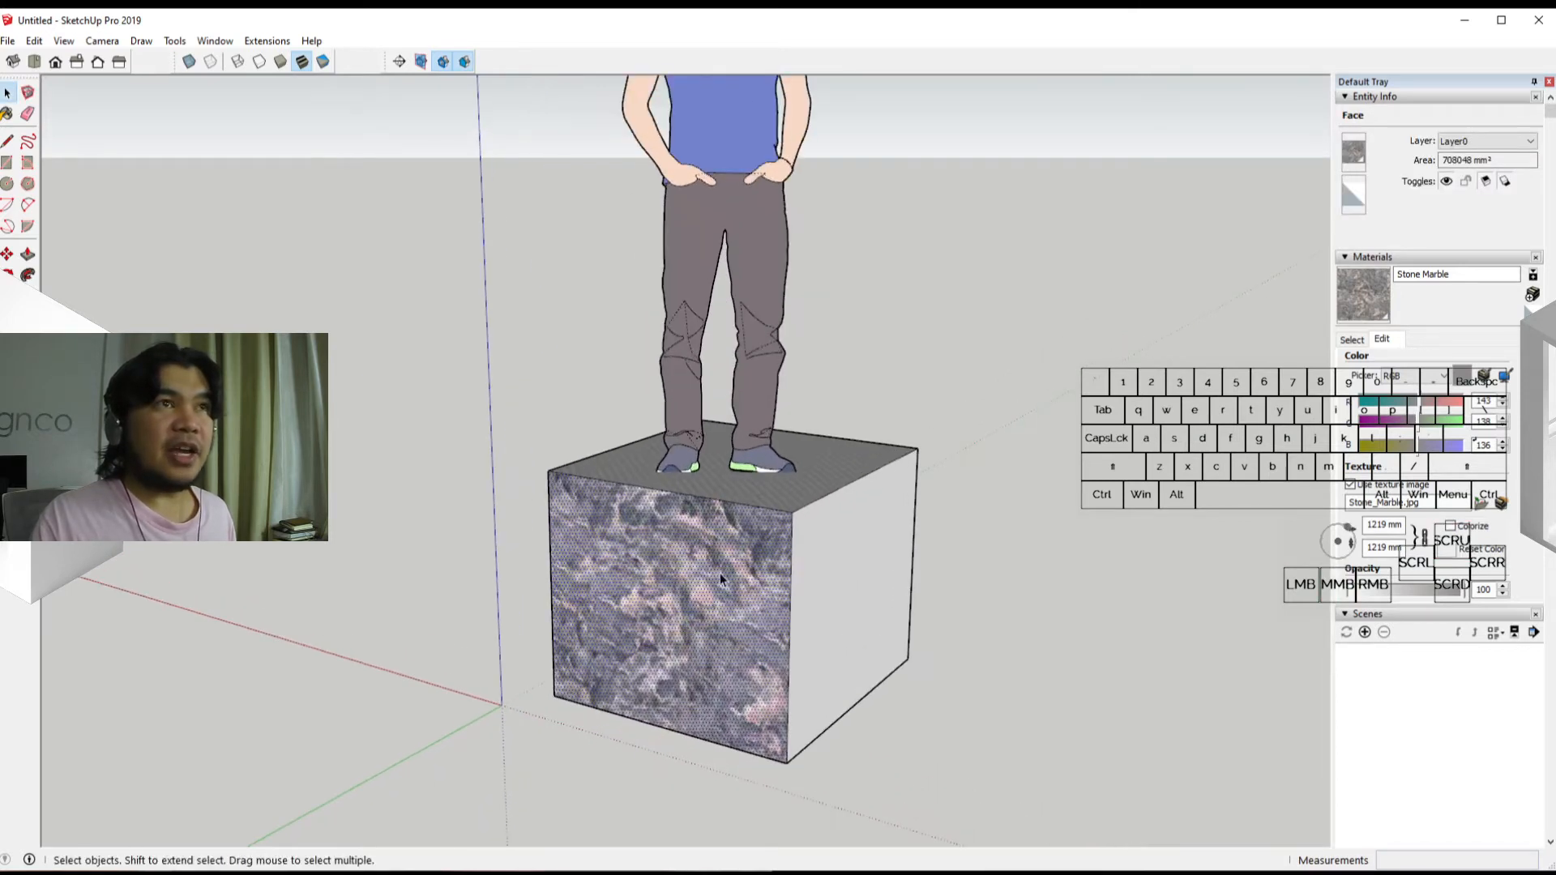
pyautogui.moveTo(720, 572); pyautogui.dragTo(683, 562, button='middle')
pyautogui.moveTo(678, 677)
pyautogui.mouseDown(button='middle')
pyautogui.moveTo(640, 659)
pyautogui.moveTo(674, 660)
pyautogui.mouseUp(button='middle')
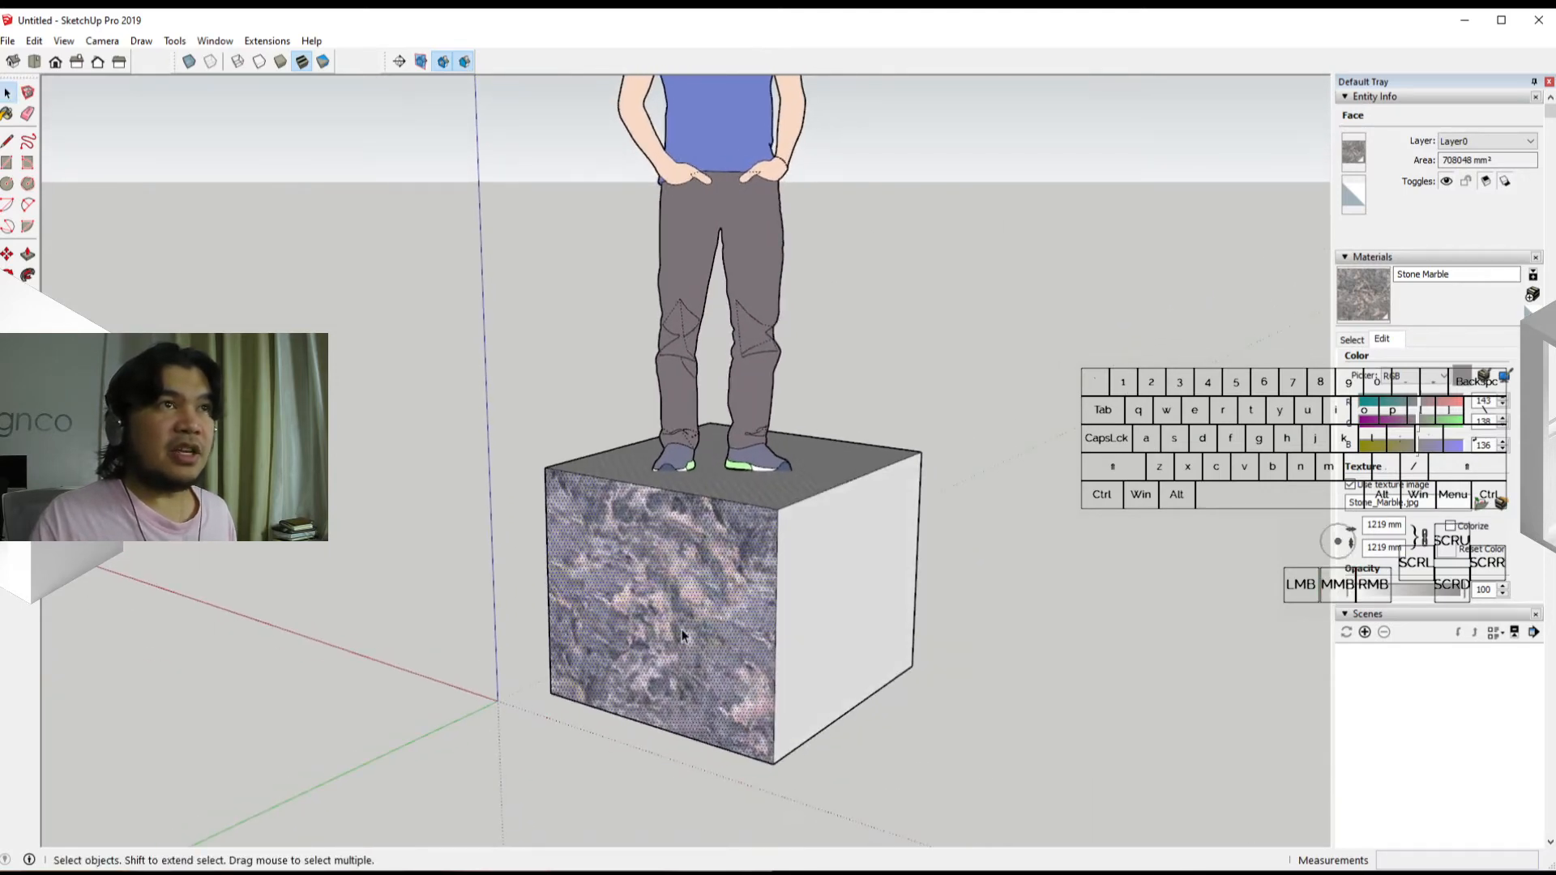
pyautogui.rightClick(682, 636)
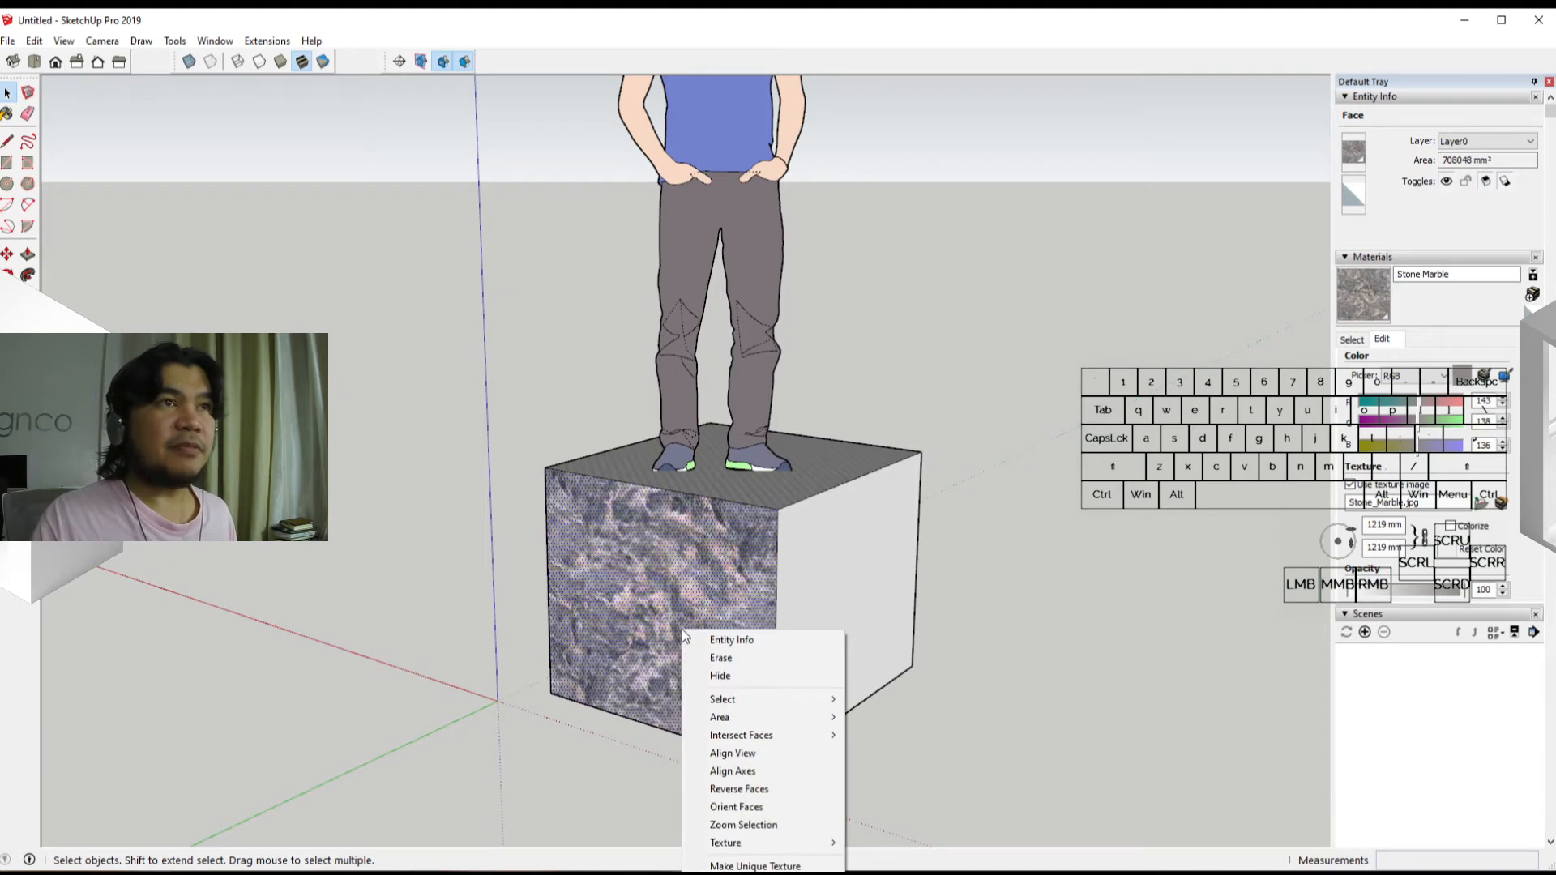
pyautogui.moveTo(753, 852)
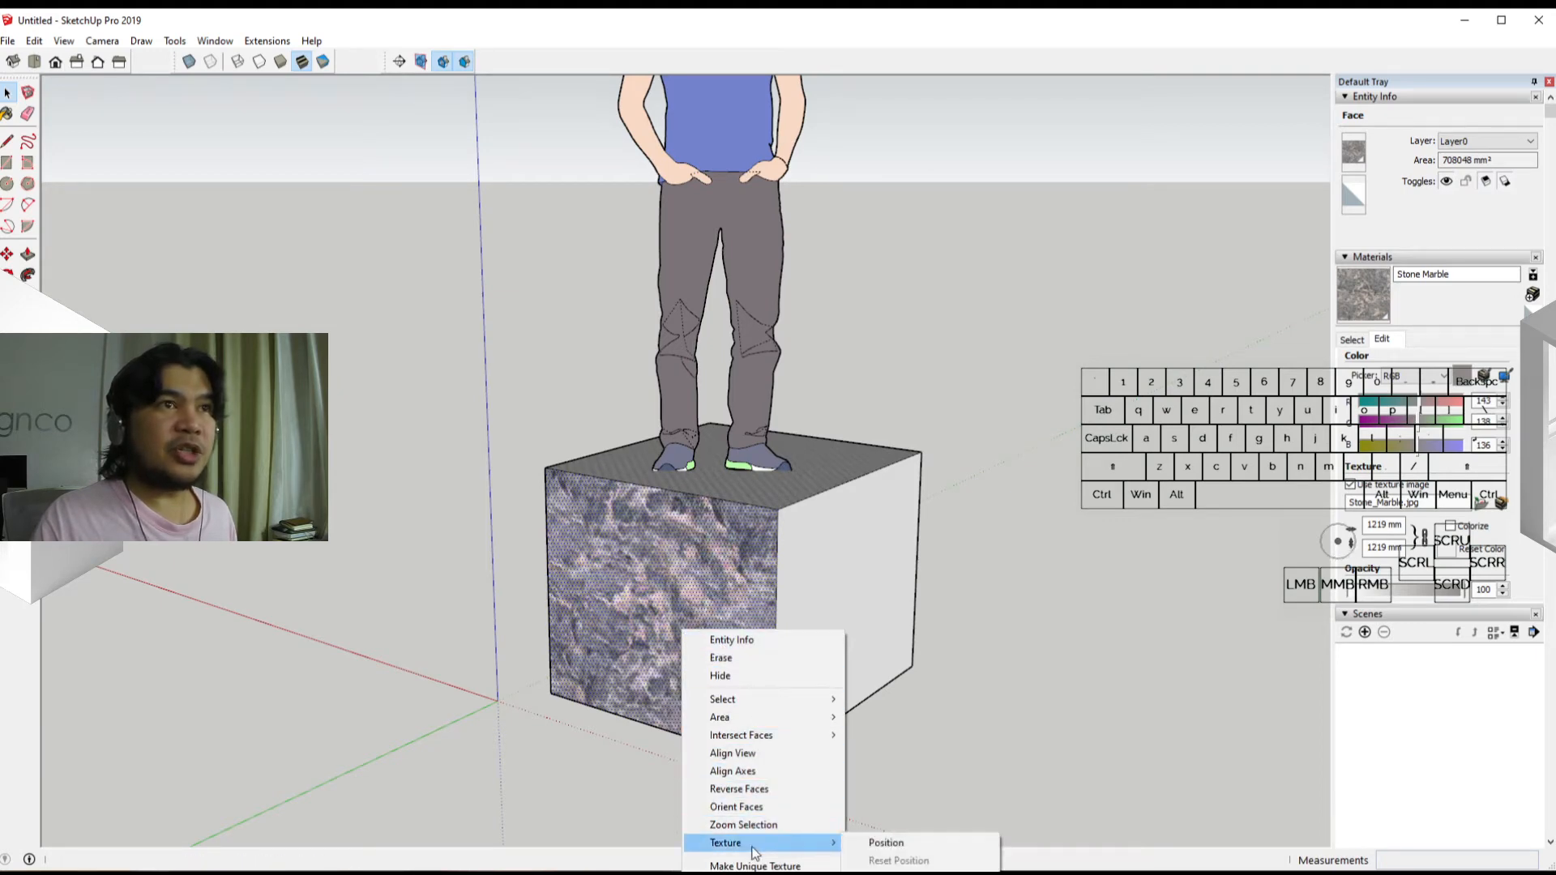
pyautogui.click(883, 847)
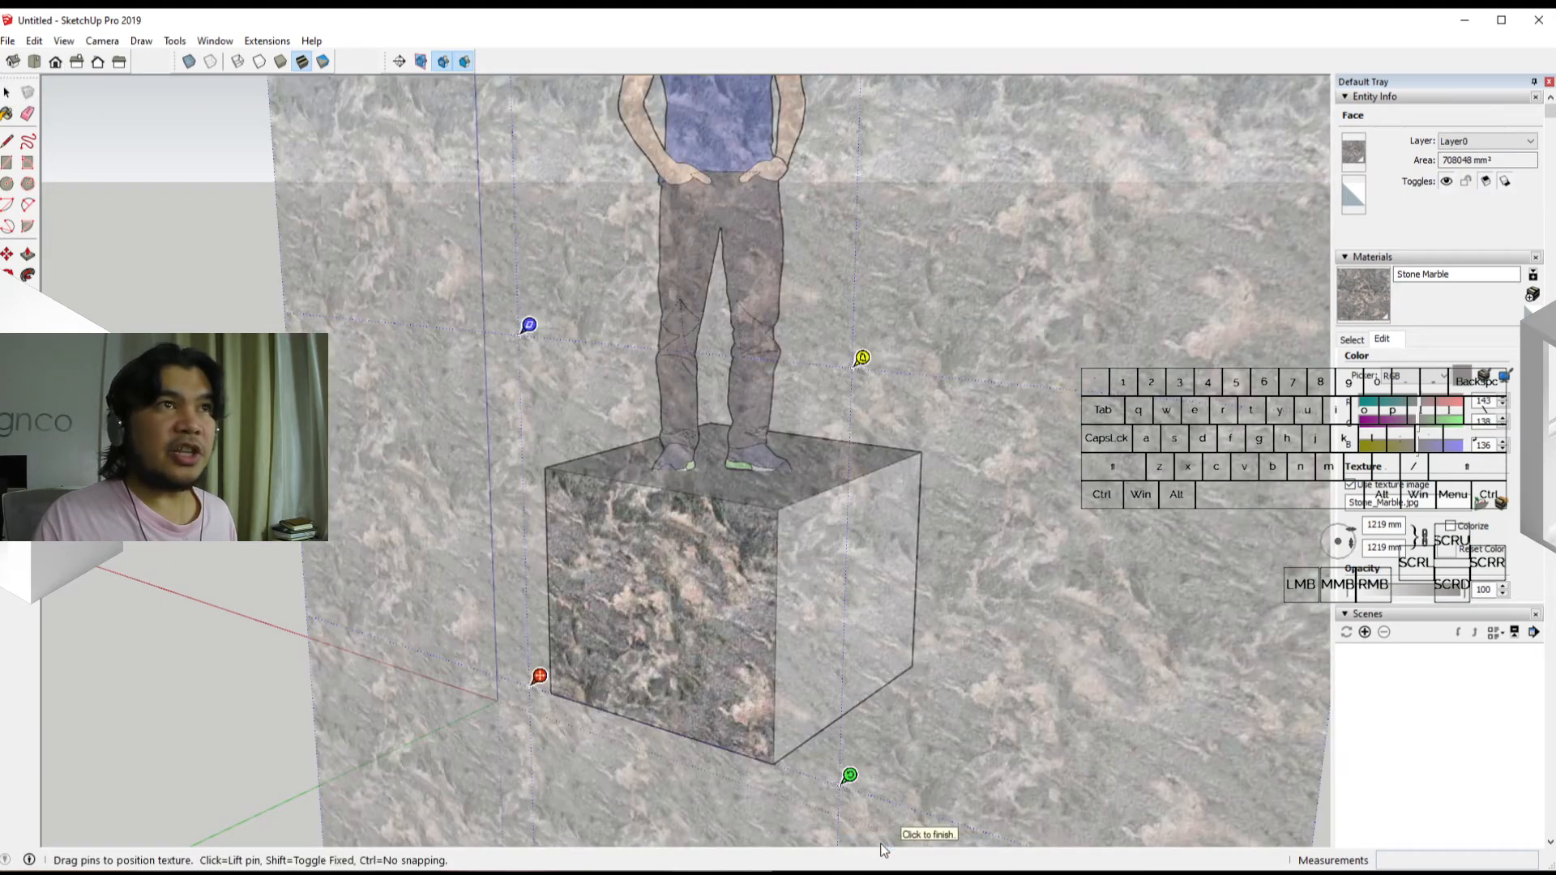
pyautogui.scroll(-1, 997, 705)
pyautogui.moveTo(858, 726); pyautogui.dragTo(886, 729, button='middle')
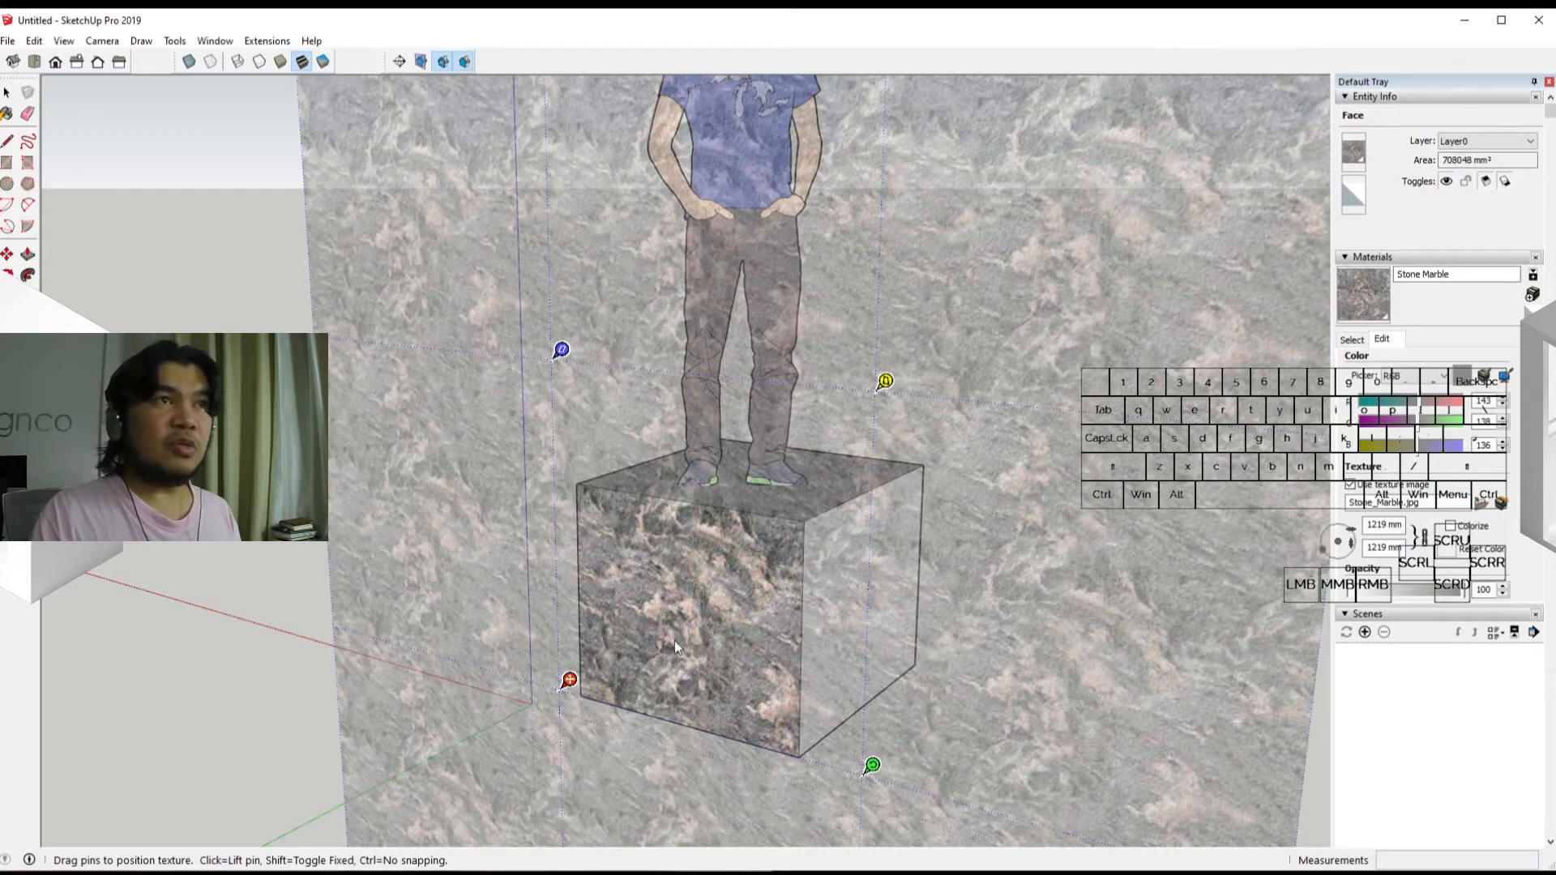
pyautogui.moveTo(674, 641); pyautogui.dragTo(704, 664, button='middle')
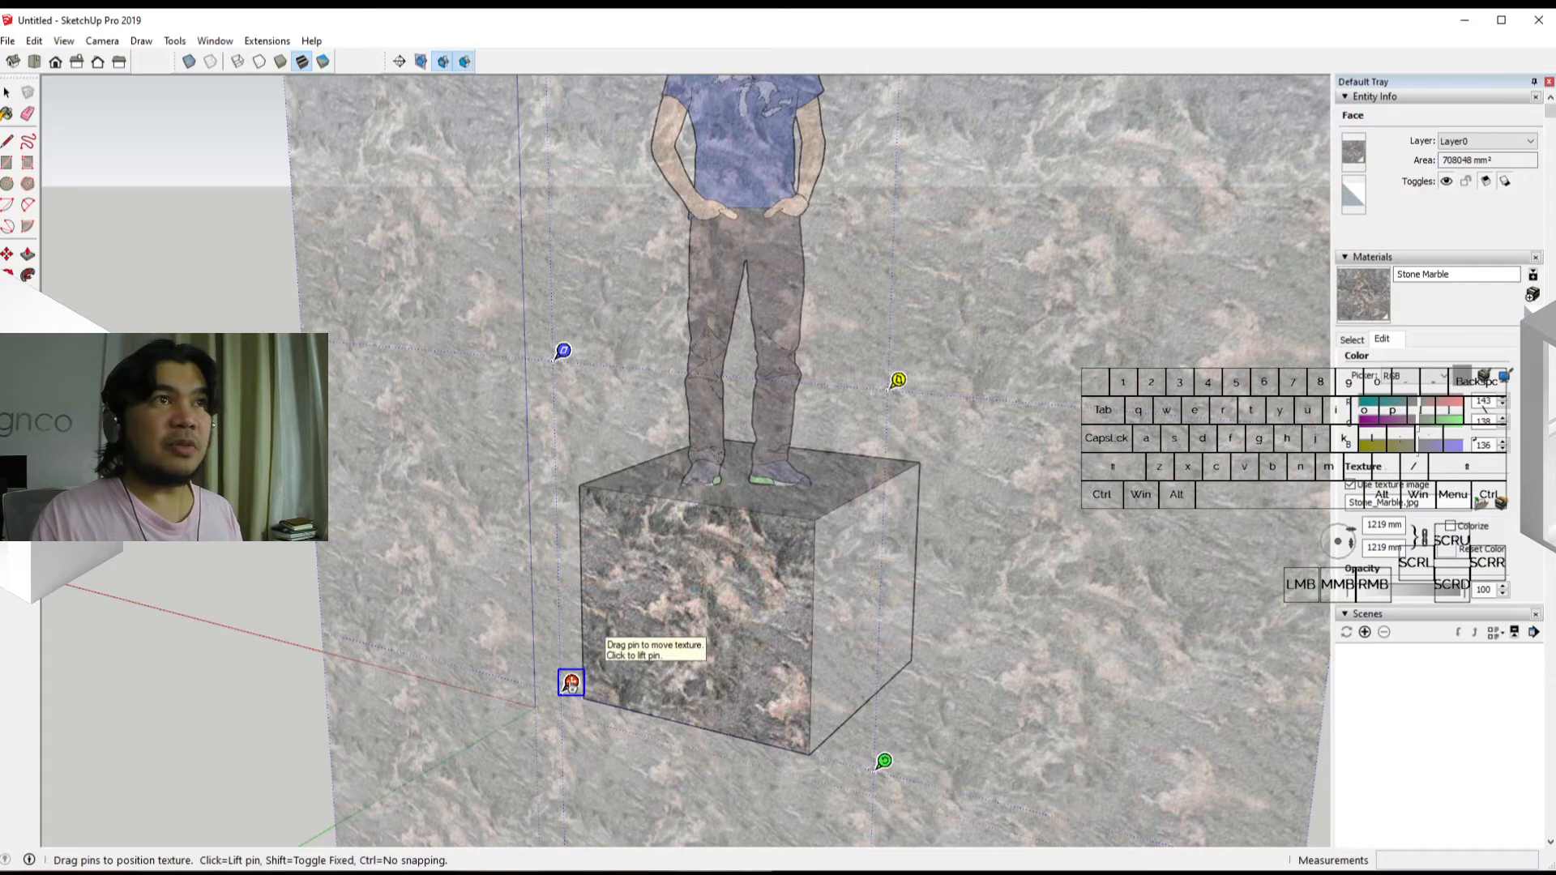
# Step: Slide the marble texture around on the box's front face using the red move pin
pyautogui.moveTo(571, 683); pyautogui.dragTo(665, 823)
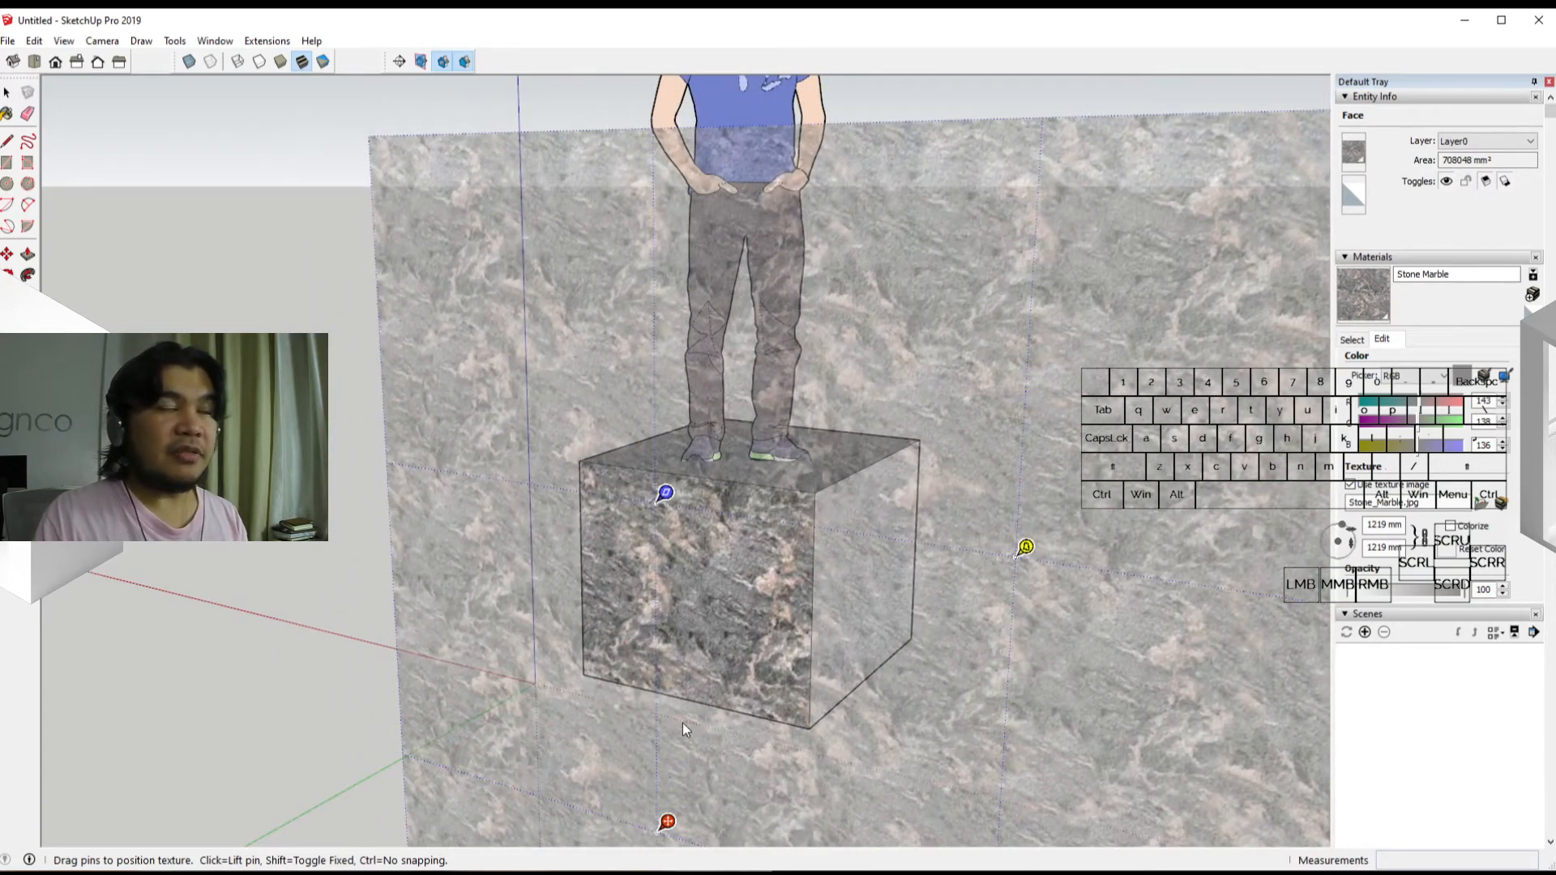
pyautogui.scroll(-2, 682, 722)
pyautogui.moveTo(678, 718); pyautogui.dragTo(658, 558, button='middle')
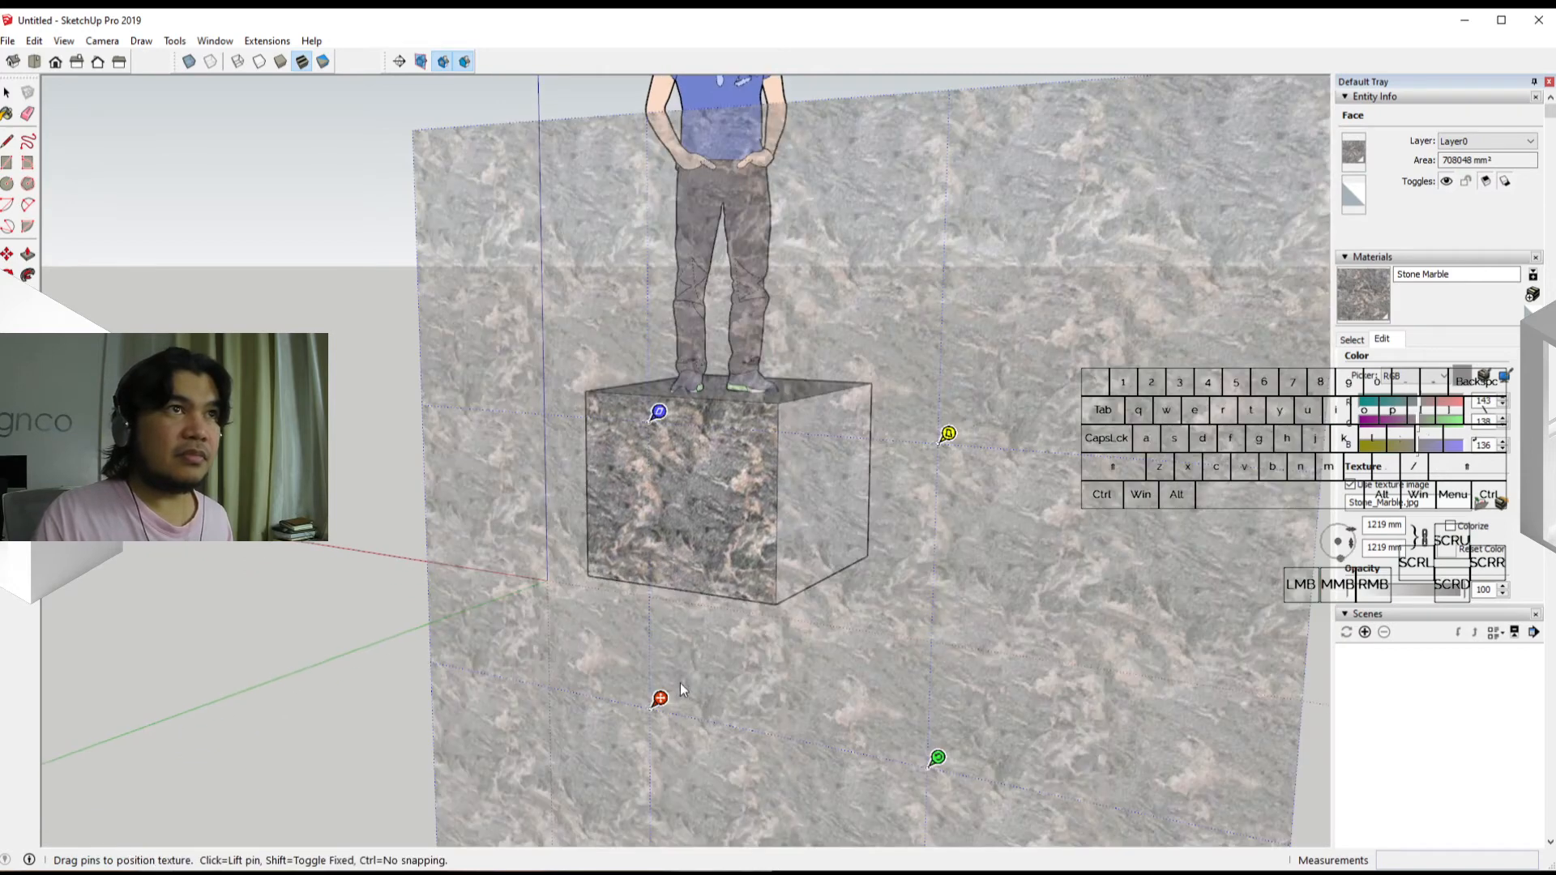
pyautogui.moveTo(660, 699); pyautogui.dragTo(686, 747)
pyautogui.scroll(4, 713, 492)
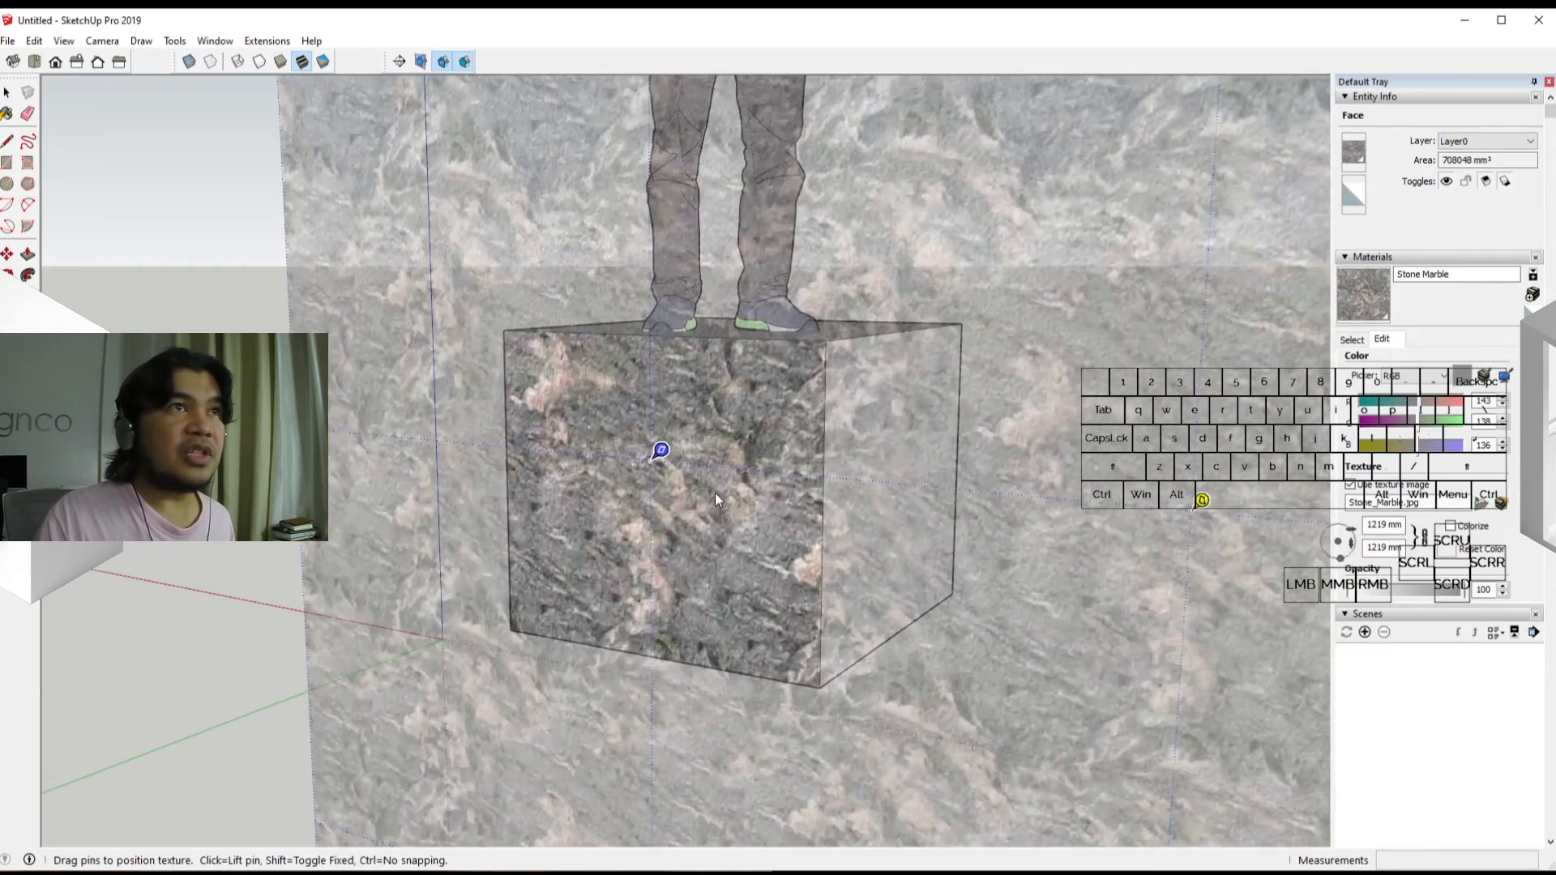
pyautogui.scroll(-4, 714, 502)
pyautogui.moveTo(713, 522)
pyautogui.mouseDown(button='middle')
pyautogui.moveTo(698, 653)
pyautogui.moveTo(691, 567)
pyautogui.moveTo(699, 675)
pyautogui.mouseUp(button='middle')
pyautogui.moveTo(681, 659); pyautogui.dragTo(577, 521)
pyautogui.scroll(3, 692, 396)
pyautogui.scroll(-1, 669, 410)
pyautogui.scroll(-2, 697, 438)
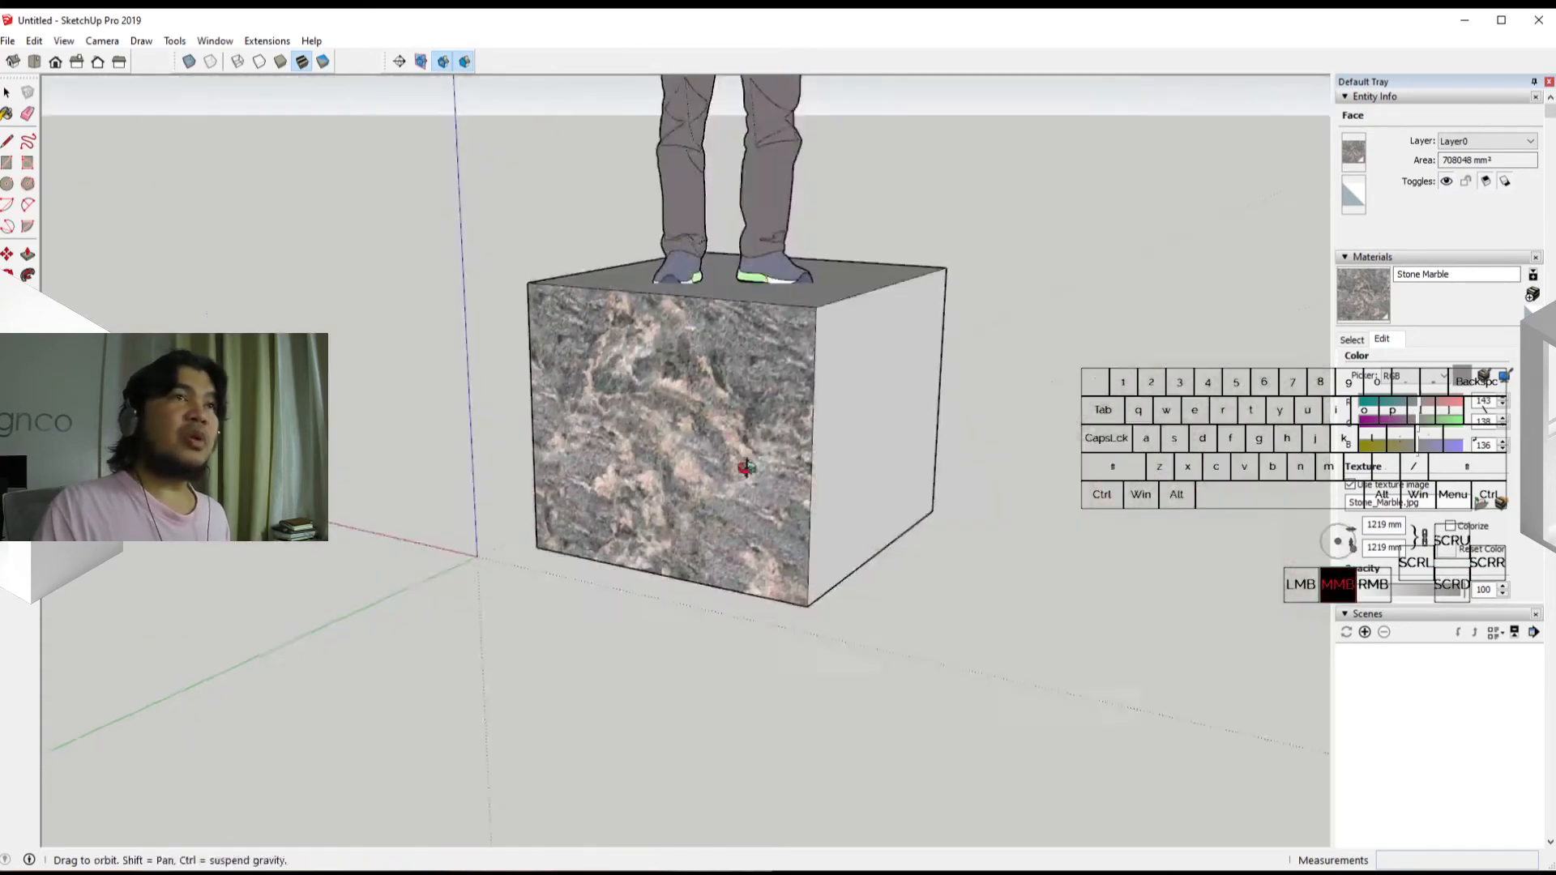
pyautogui.scroll(-1, 725, 461)
pyautogui.moveTo(727, 460); pyautogui.dragTo(753, 494, button='middle')
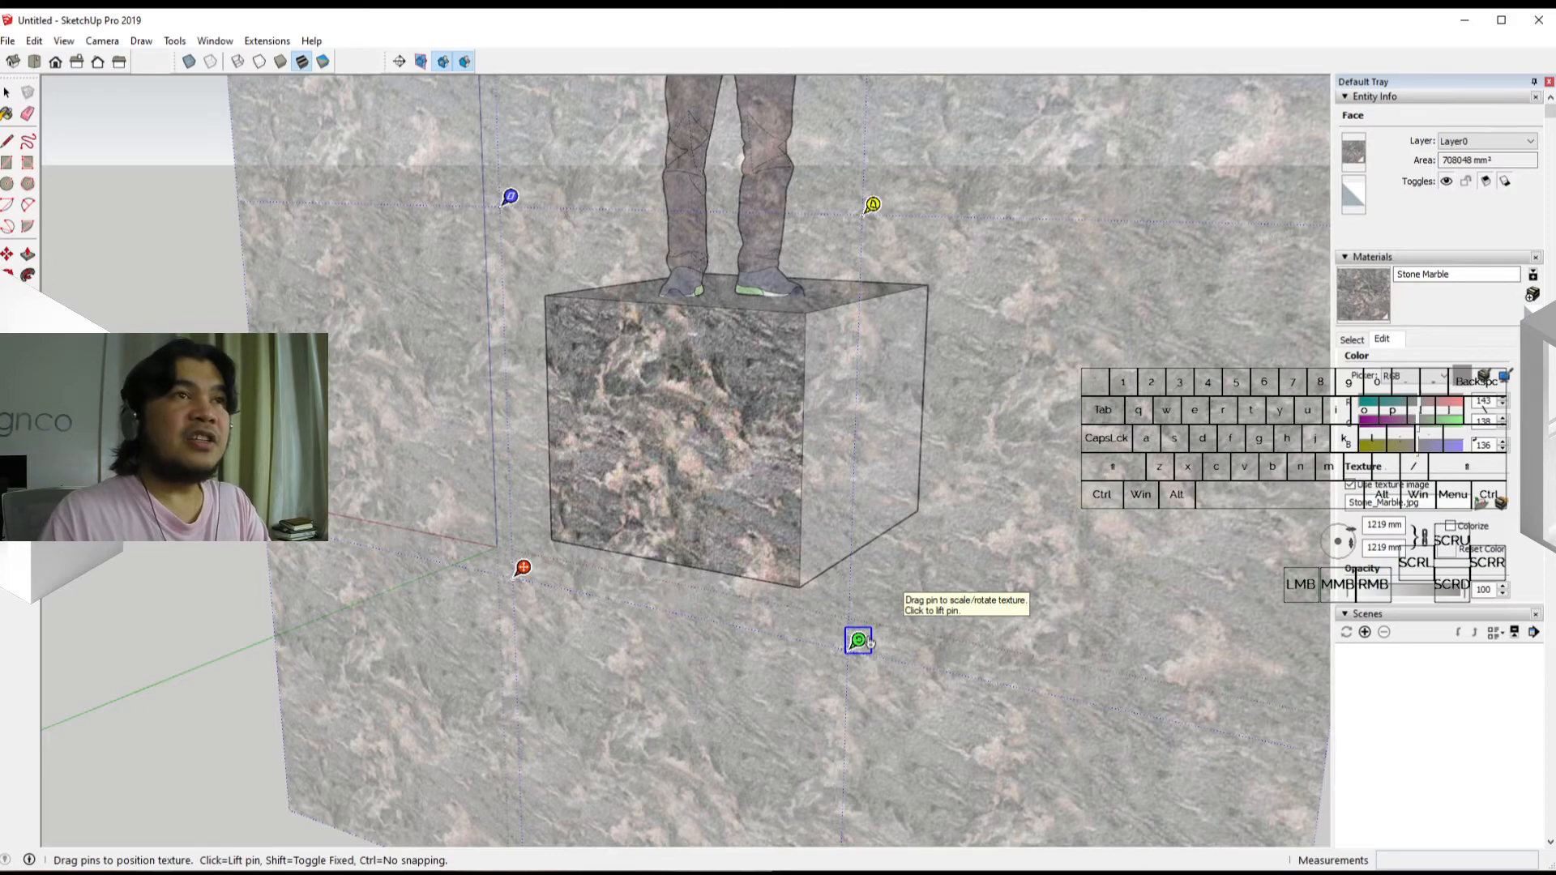
# Step: Try the green scale/rotate pin, the yellow pin and the blue scale/shear pin on the marble texture
pyautogui.moveTo(864, 642)
pyautogui.mouseDown()
pyautogui.moveTo(783, 755)
pyautogui.moveTo(668, 761)
pyautogui.moveTo(760, 771)
pyautogui.moveTo(712, 742)
pyautogui.moveTo(778, 705)
pyautogui.moveTo(588, 626)
pyautogui.moveTo(729, 685)
pyautogui.moveTo(776, 685)
pyautogui.moveTo(809, 660)
pyautogui.moveTo(805, 631)
pyautogui.moveTo(857, 643)
pyautogui.moveTo(803, 656)
pyautogui.moveTo(827, 615)
pyautogui.moveTo(859, 641)
pyautogui.mouseUp()
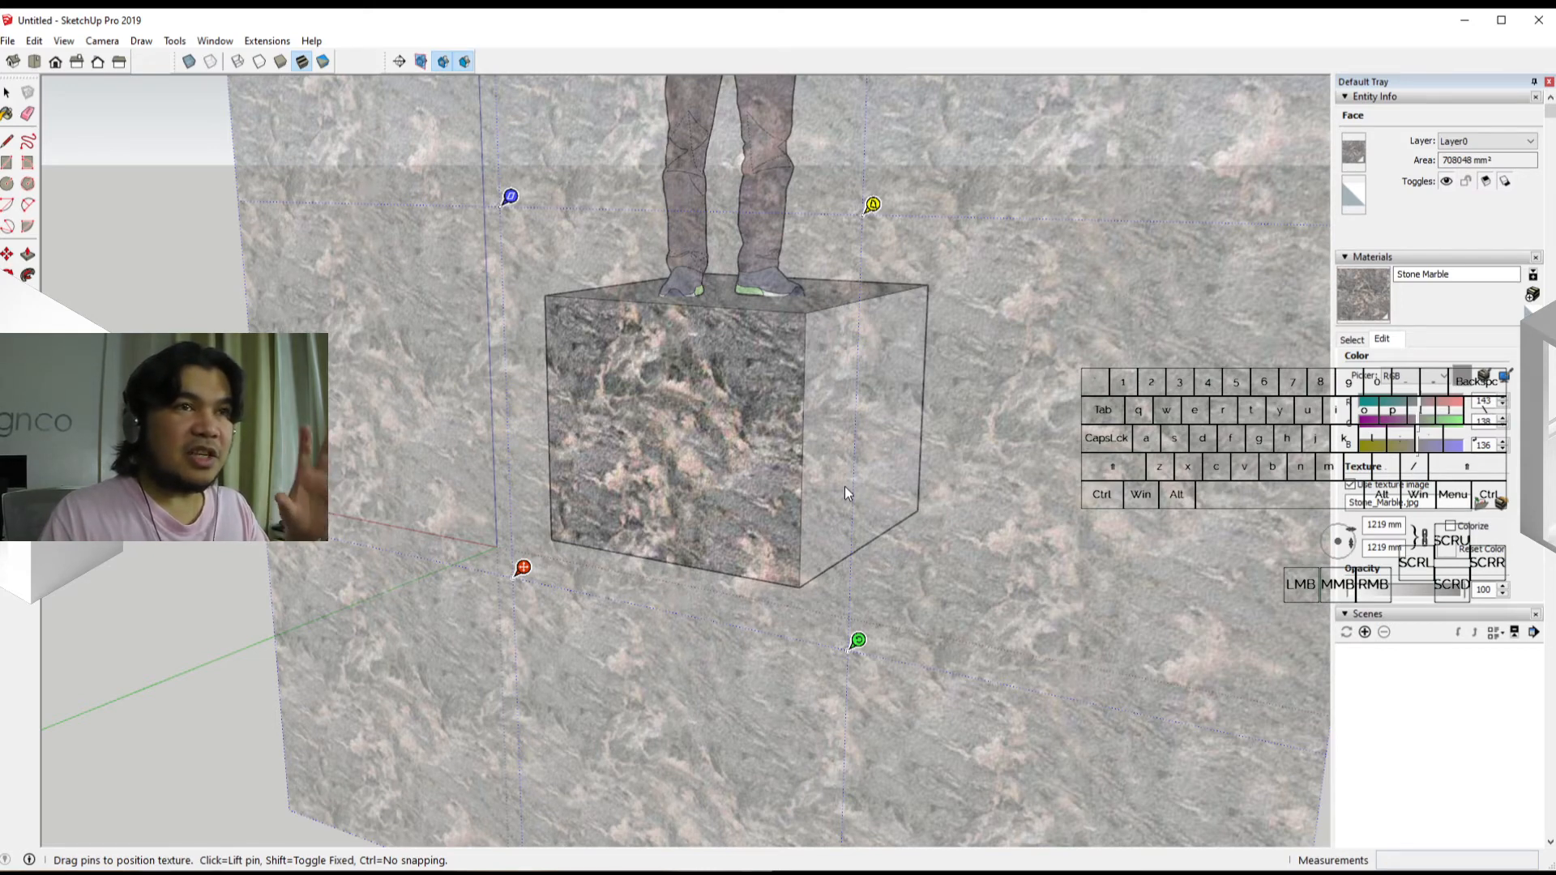
pyautogui.scroll(-1, 722, 368)
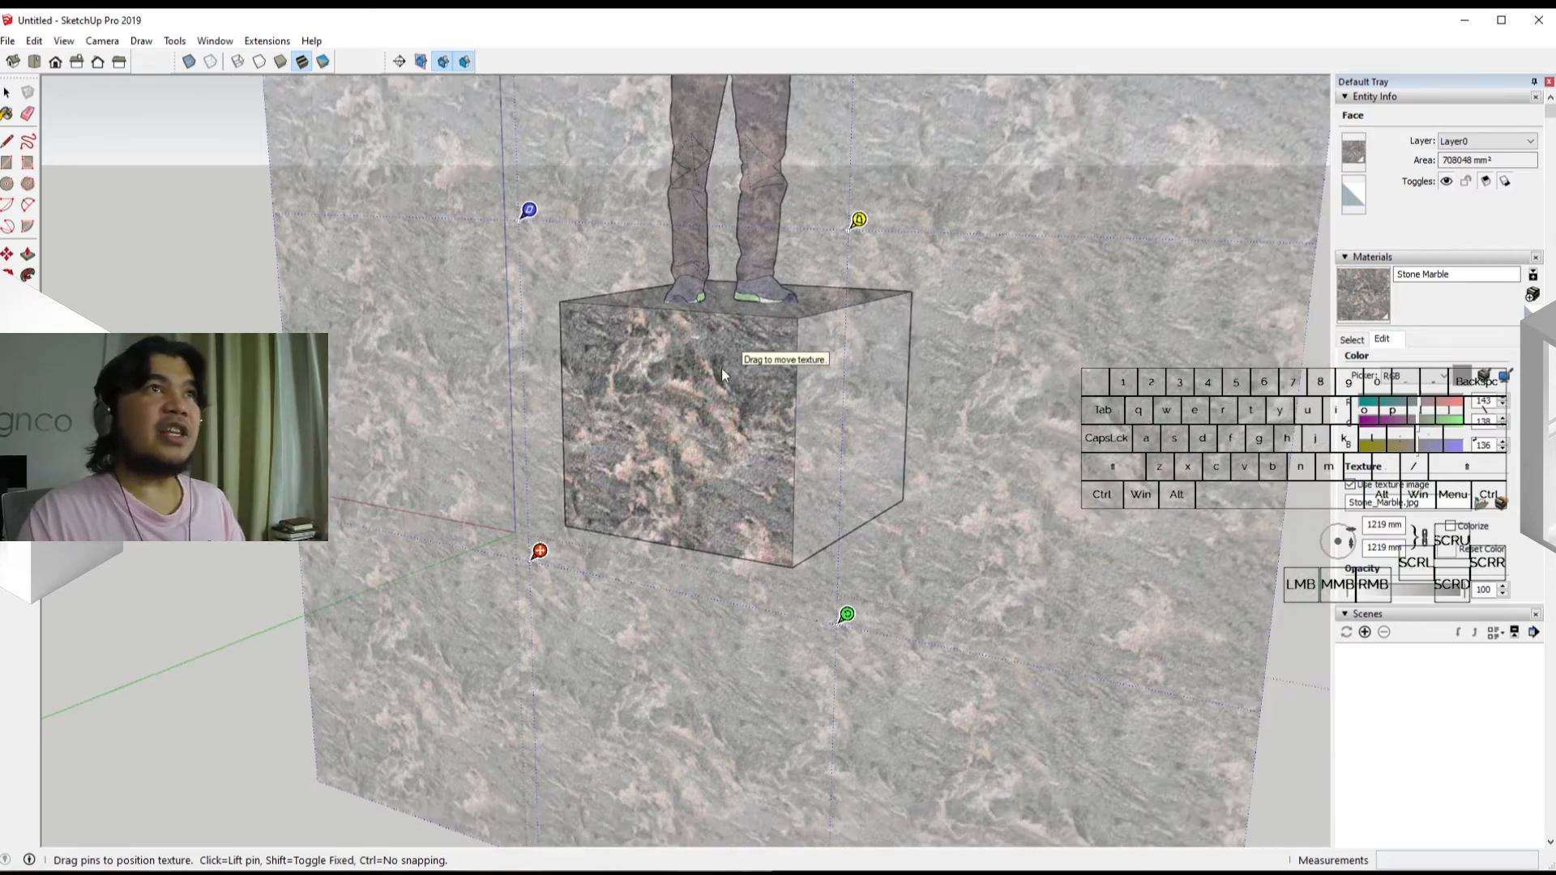
pyautogui.scroll(2, 765, 300)
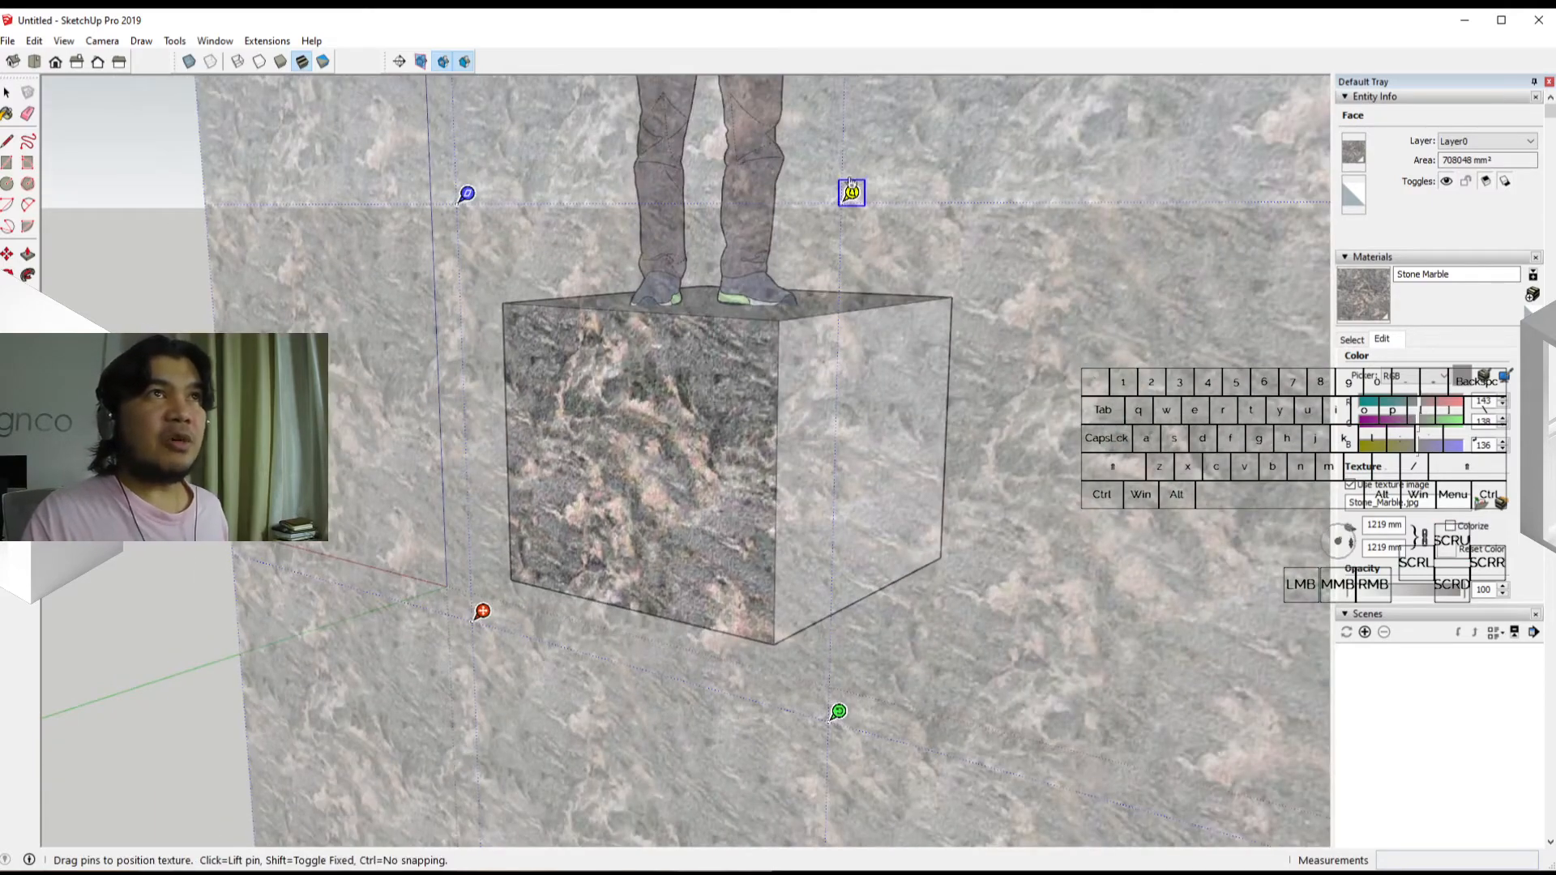
pyautogui.moveTo(852, 193)
pyautogui.mouseDown()
pyautogui.moveTo(824, 246)
pyautogui.moveTo(733, 316)
pyautogui.moveTo(840, 213)
pyautogui.moveTo(936, 150)
pyautogui.moveTo(846, 206)
pyautogui.moveTo(491, 129)
pyautogui.moveTo(932, 298)
pyautogui.moveTo(1030, 374)
pyautogui.moveTo(892, 480)
pyautogui.moveTo(913, 337)
pyautogui.moveTo(566, 192)
pyautogui.moveTo(565, 140)
pyautogui.moveTo(622, 139)
pyautogui.moveTo(581, 144)
pyautogui.moveTo(698, 194)
pyautogui.moveTo(851, 193)
pyautogui.mouseUp()
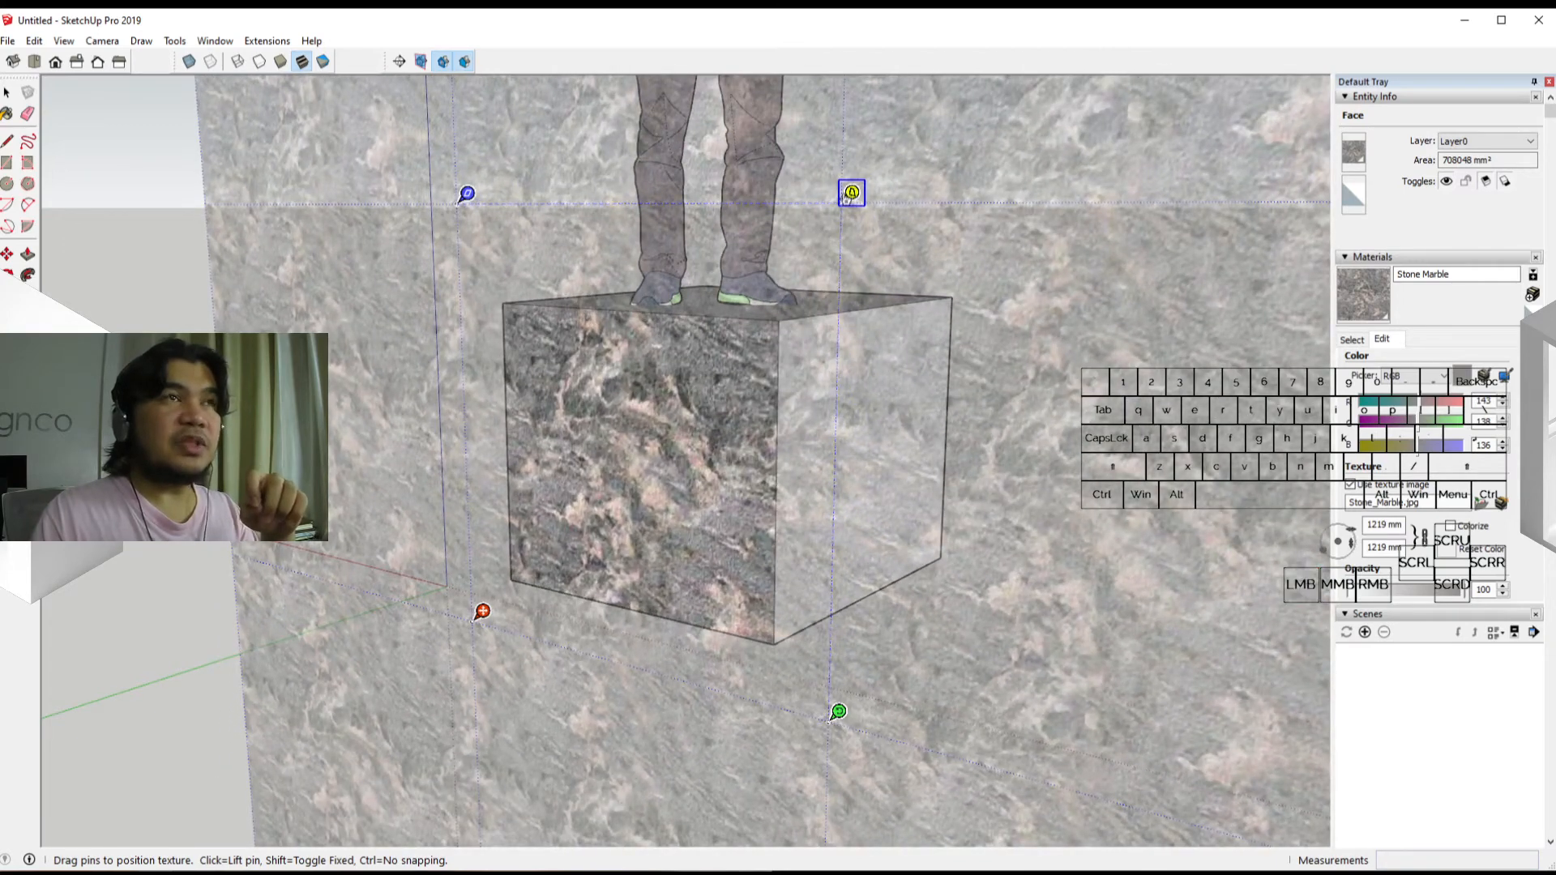
pyautogui.moveTo(851, 193)
pyautogui.mouseDown()
pyautogui.moveTo(737, 191)
pyautogui.moveTo(691, 171)
pyautogui.moveTo(679, 193)
pyautogui.moveTo(653, 193)
pyautogui.moveTo(836, 203)
pyautogui.mouseUp()
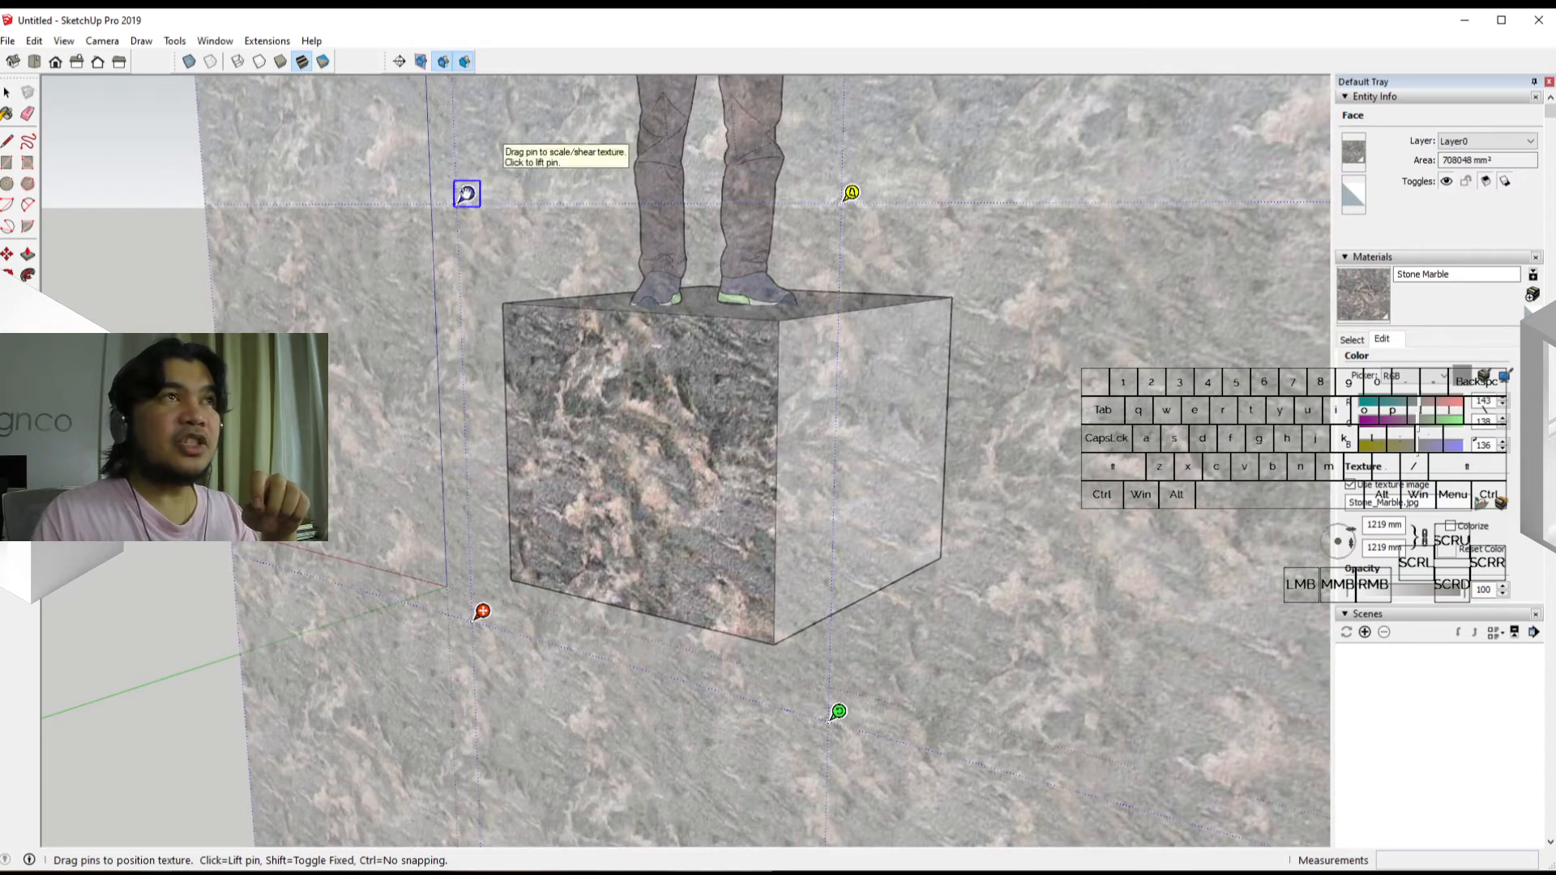
pyautogui.moveTo(467, 194)
pyautogui.mouseDown()
pyautogui.moveTo(559, 192)
pyautogui.moveTo(312, 194)
pyautogui.moveTo(657, 198)
pyautogui.moveTo(467, 194)
pyautogui.moveTo(459, 338)
pyautogui.moveTo(467, 194)
pyautogui.mouseUp()
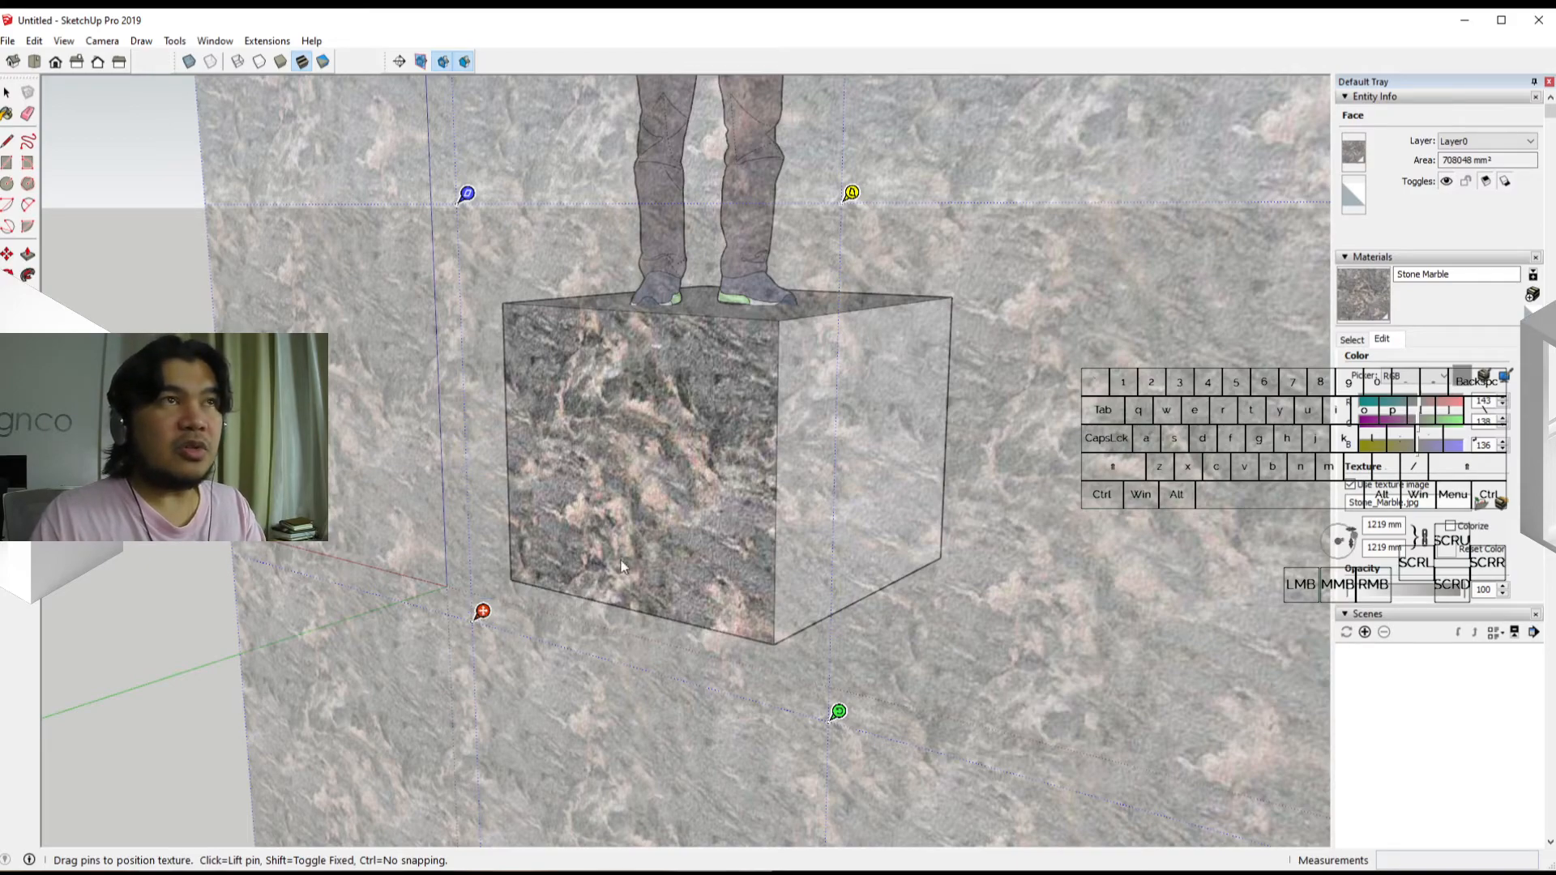
# Step: Shift the marble texture slightly downward on the box's front face and finish texture positioning
pyautogui.moveTo(695, 446); pyautogui.dragTo(649, 504)
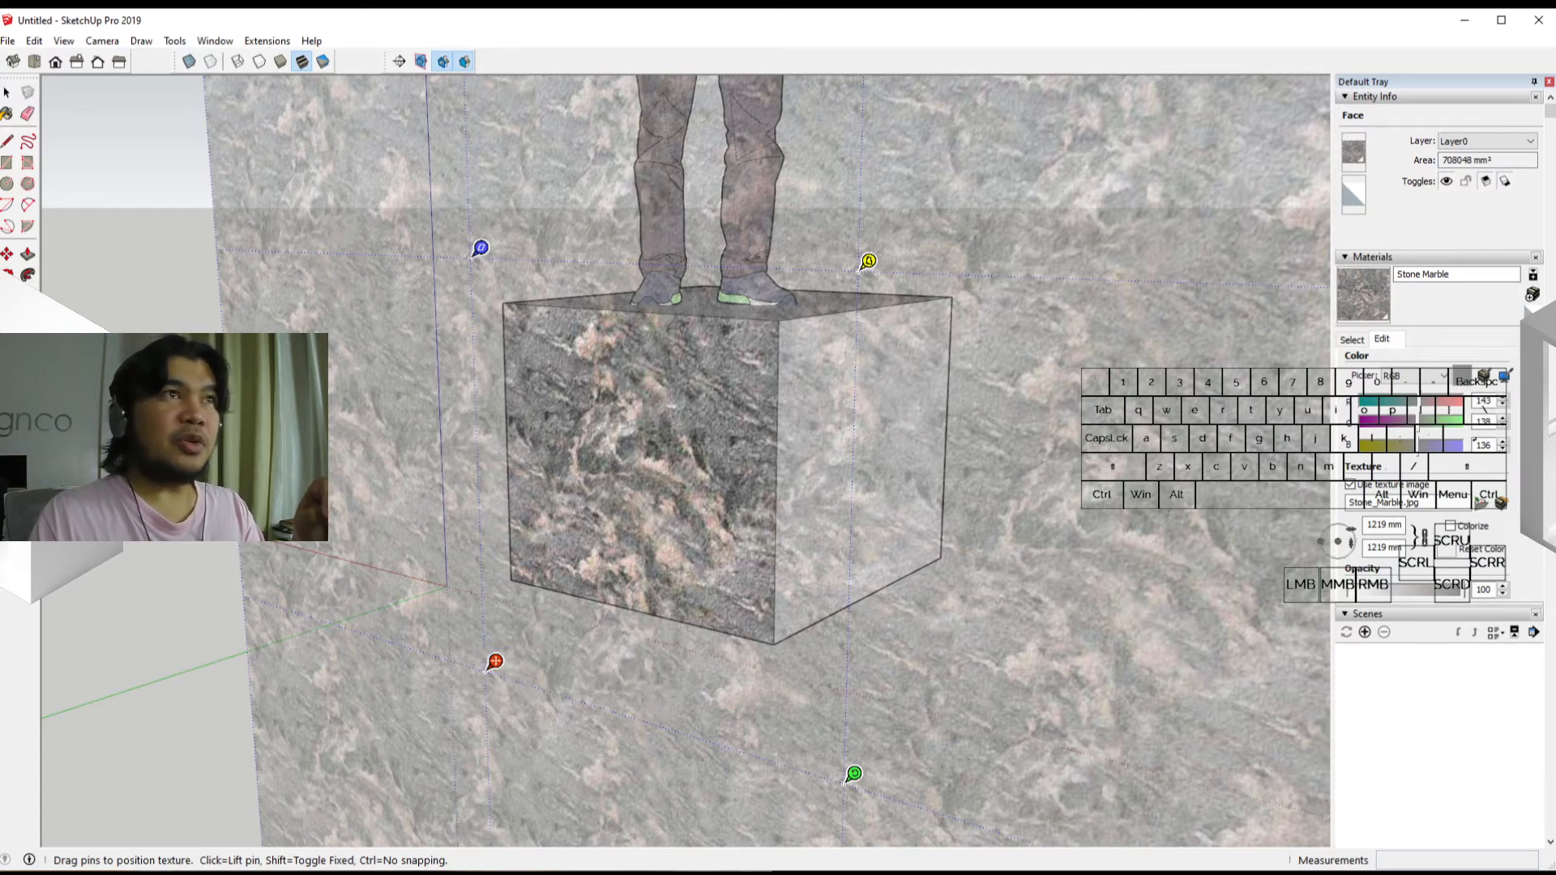
pyautogui.rightClick(735, 513)
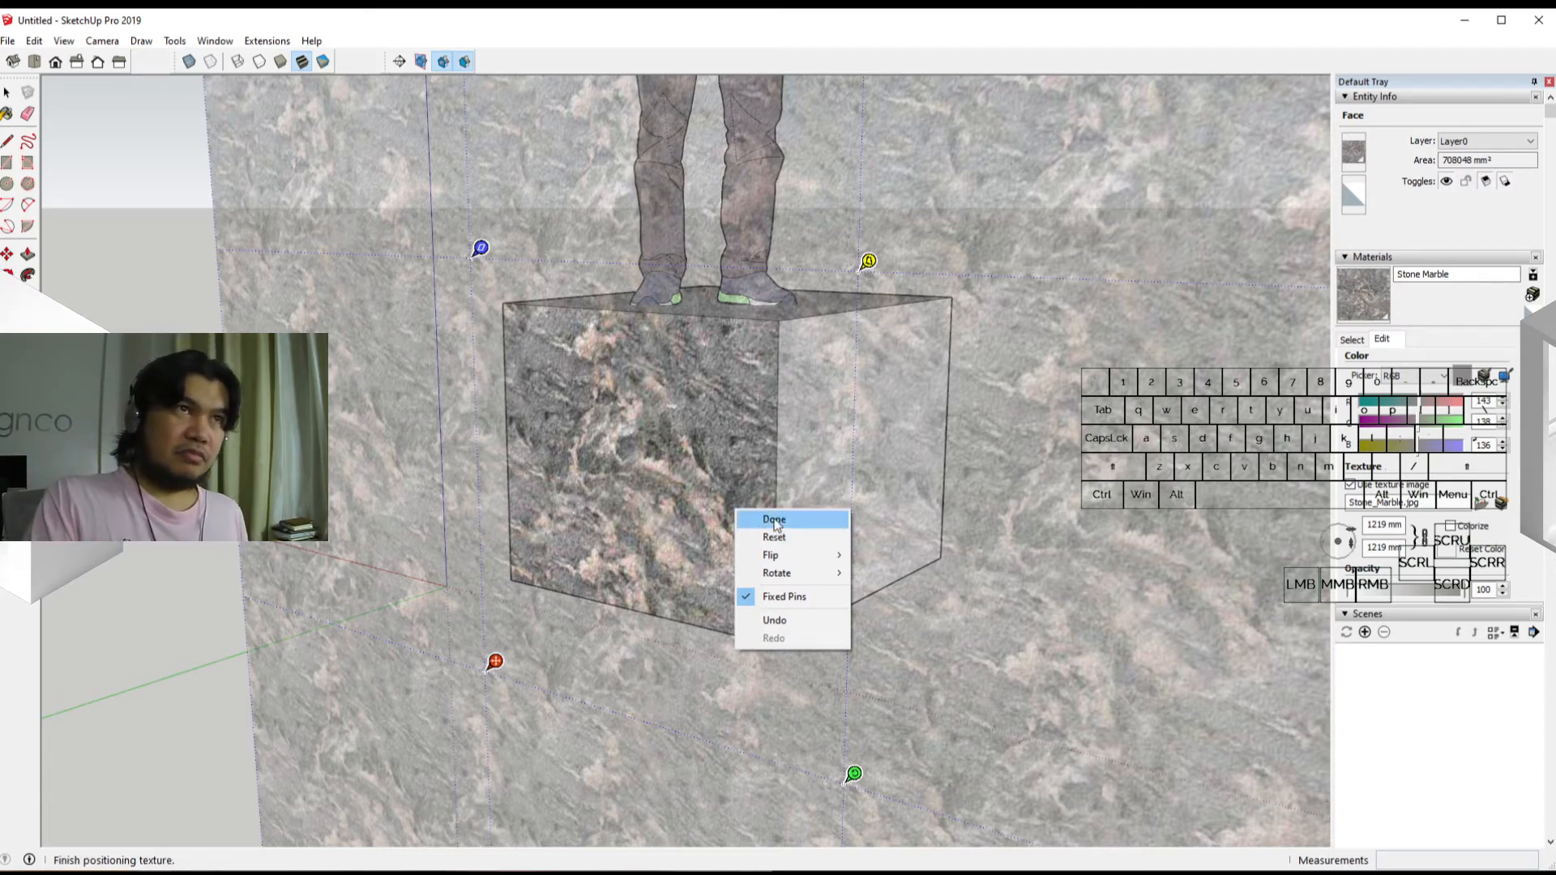
pyautogui.click(775, 521)
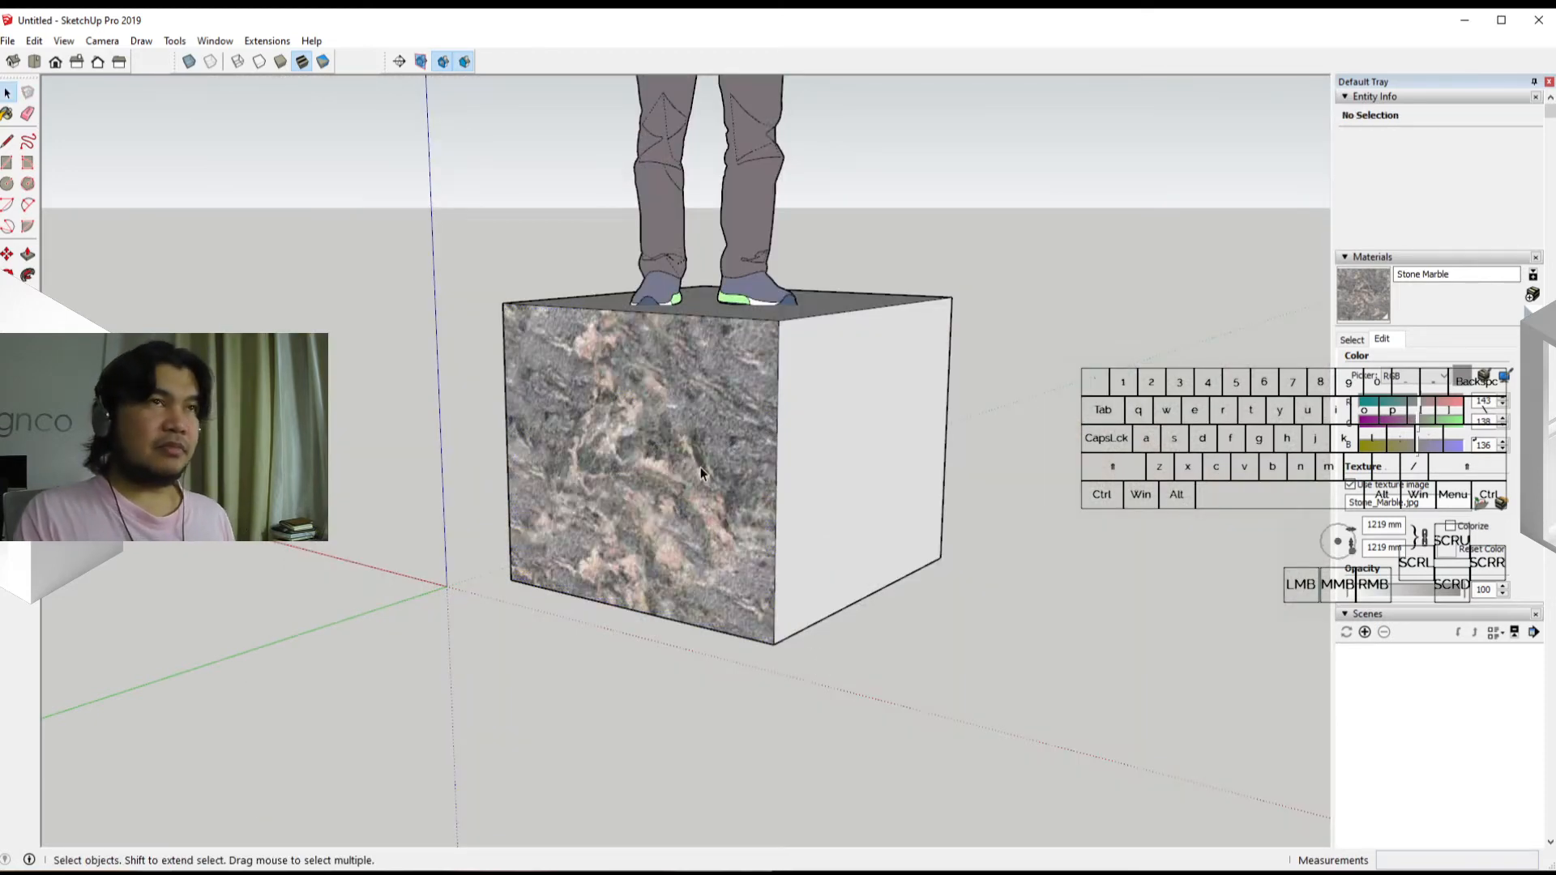
pyautogui.moveTo(701, 467); pyautogui.dragTo(675, 508, button='middle')
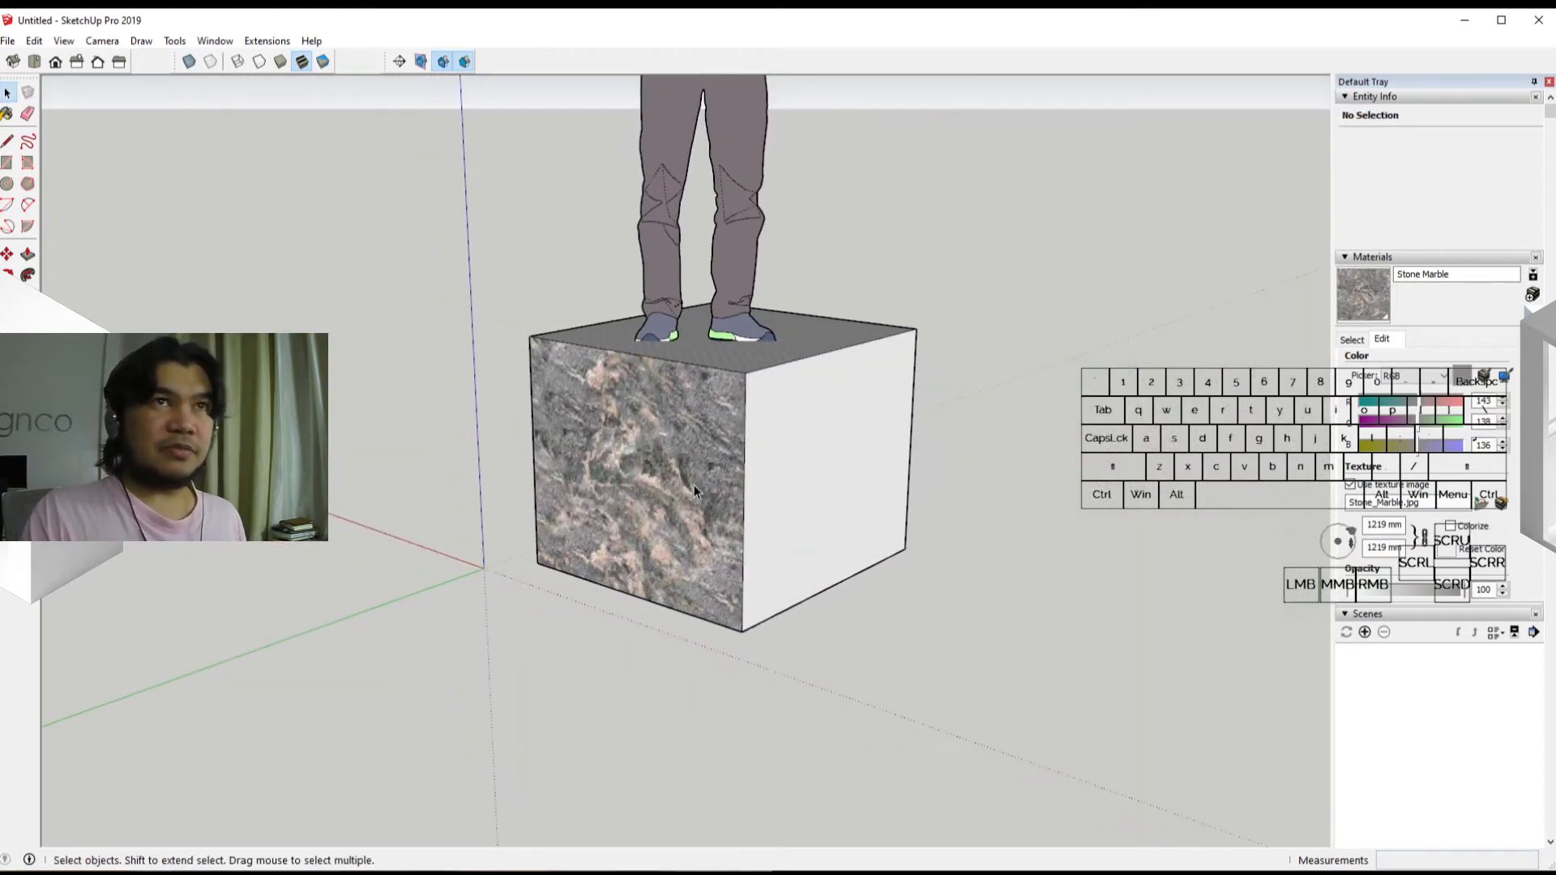
pyautogui.scroll(2, 859, 518)
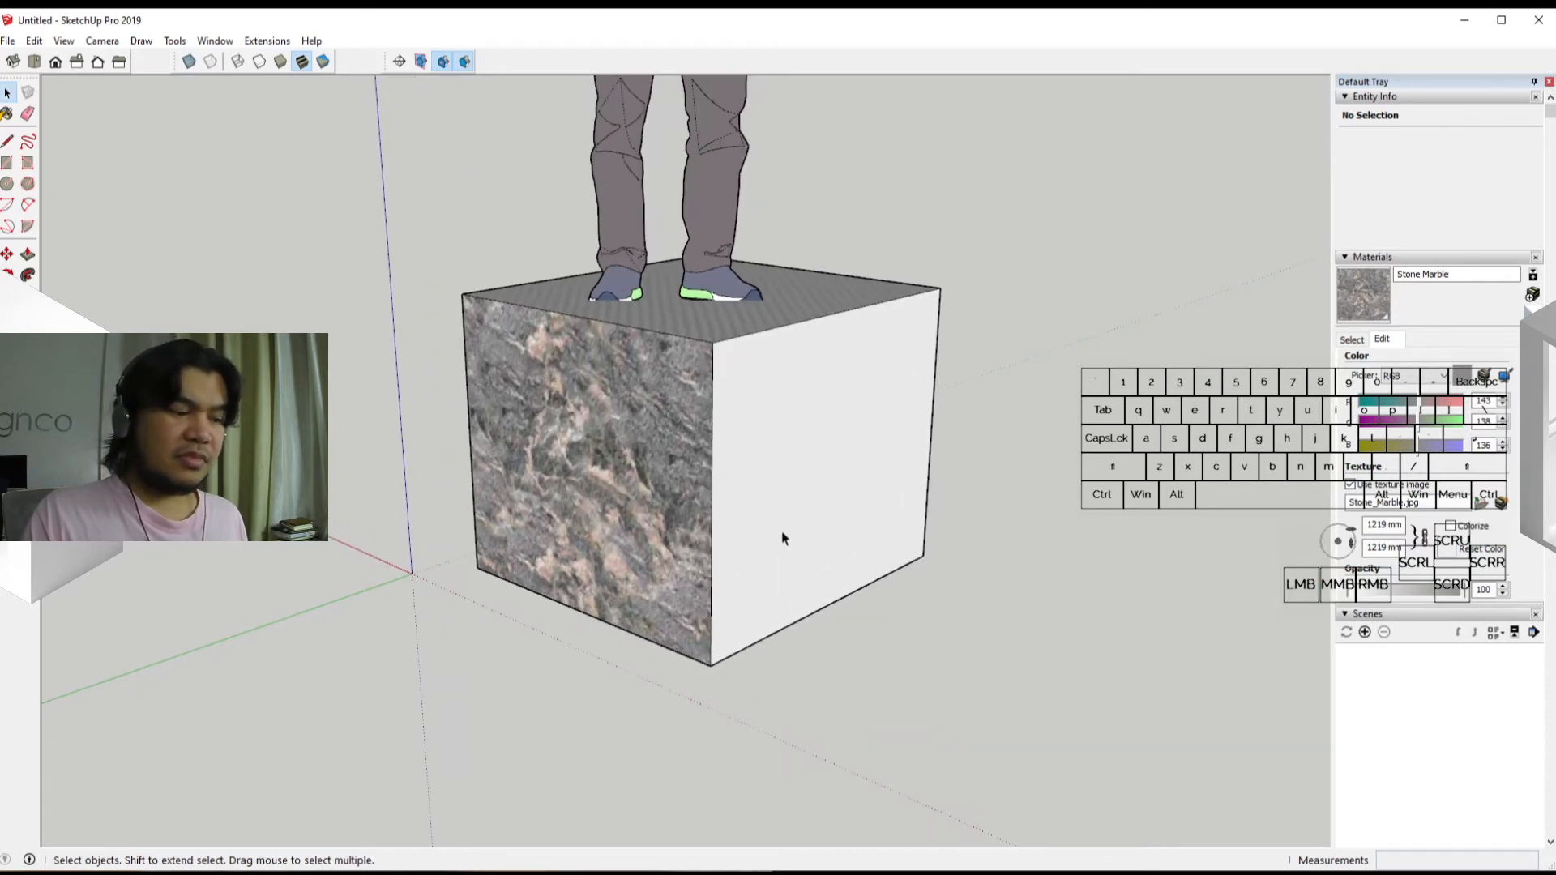
pyautogui.moveTo(783, 538); pyautogui.dragTo(813, 527, button='middle')
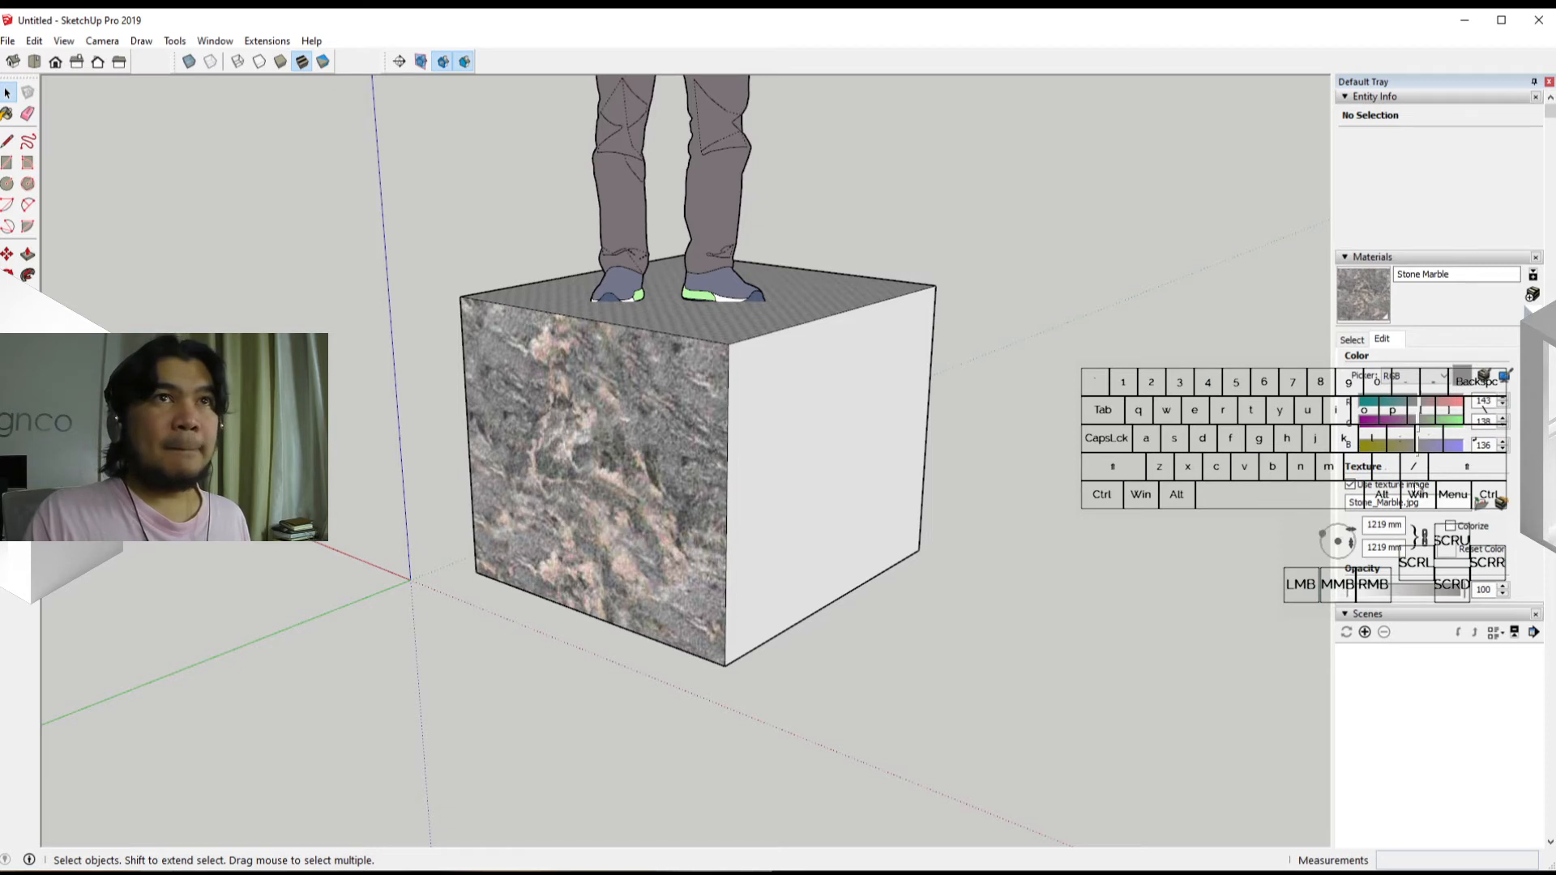
pyautogui.click(1533, 296)
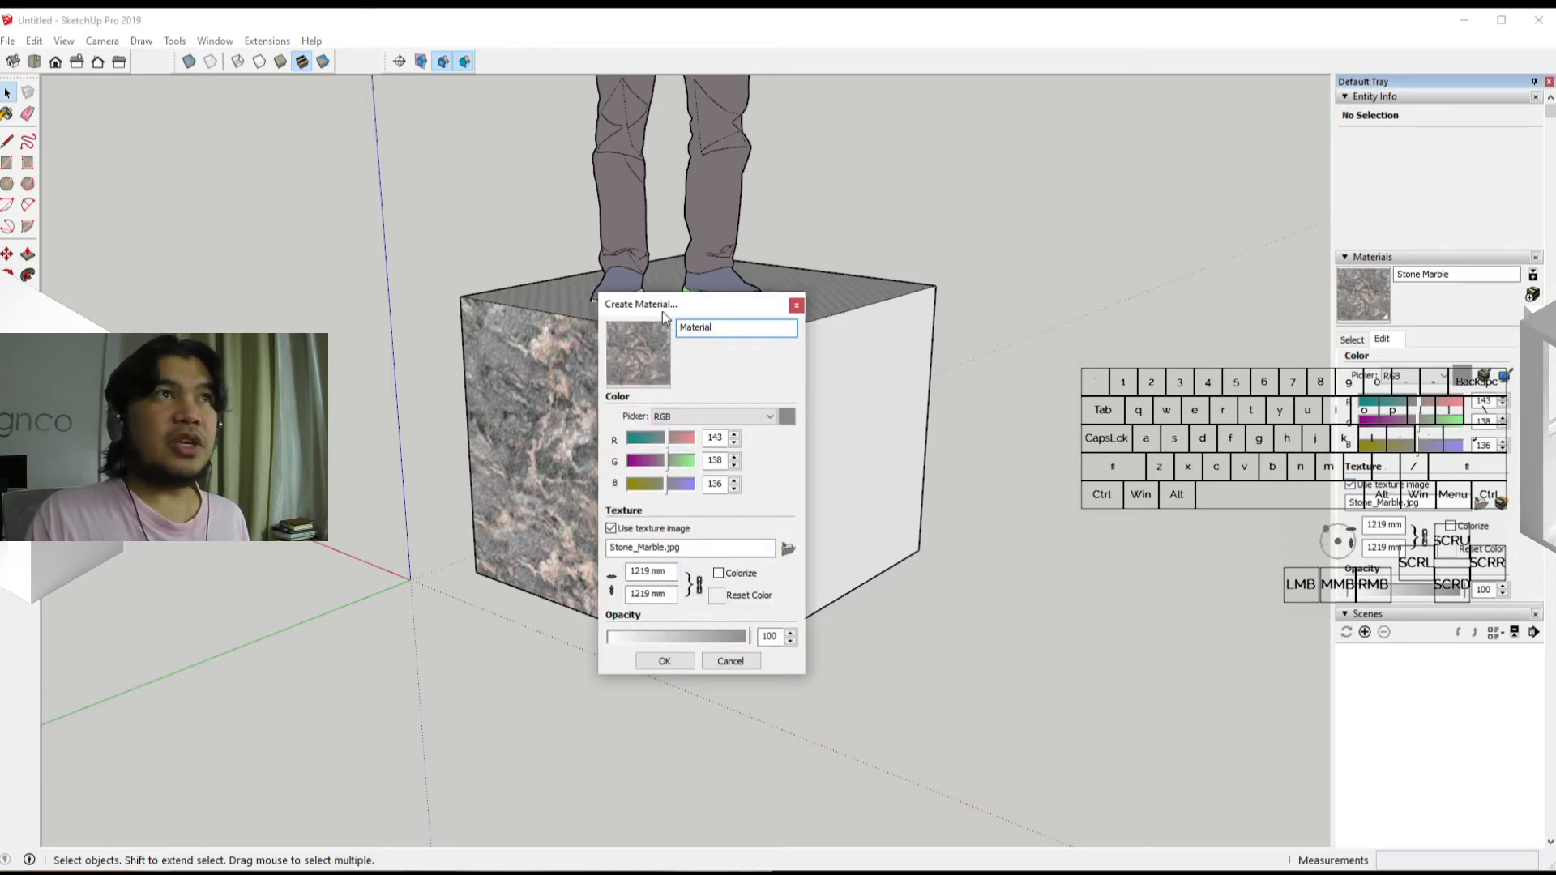
pyautogui.moveTo(687, 303); pyautogui.dragTo(1034, 352)
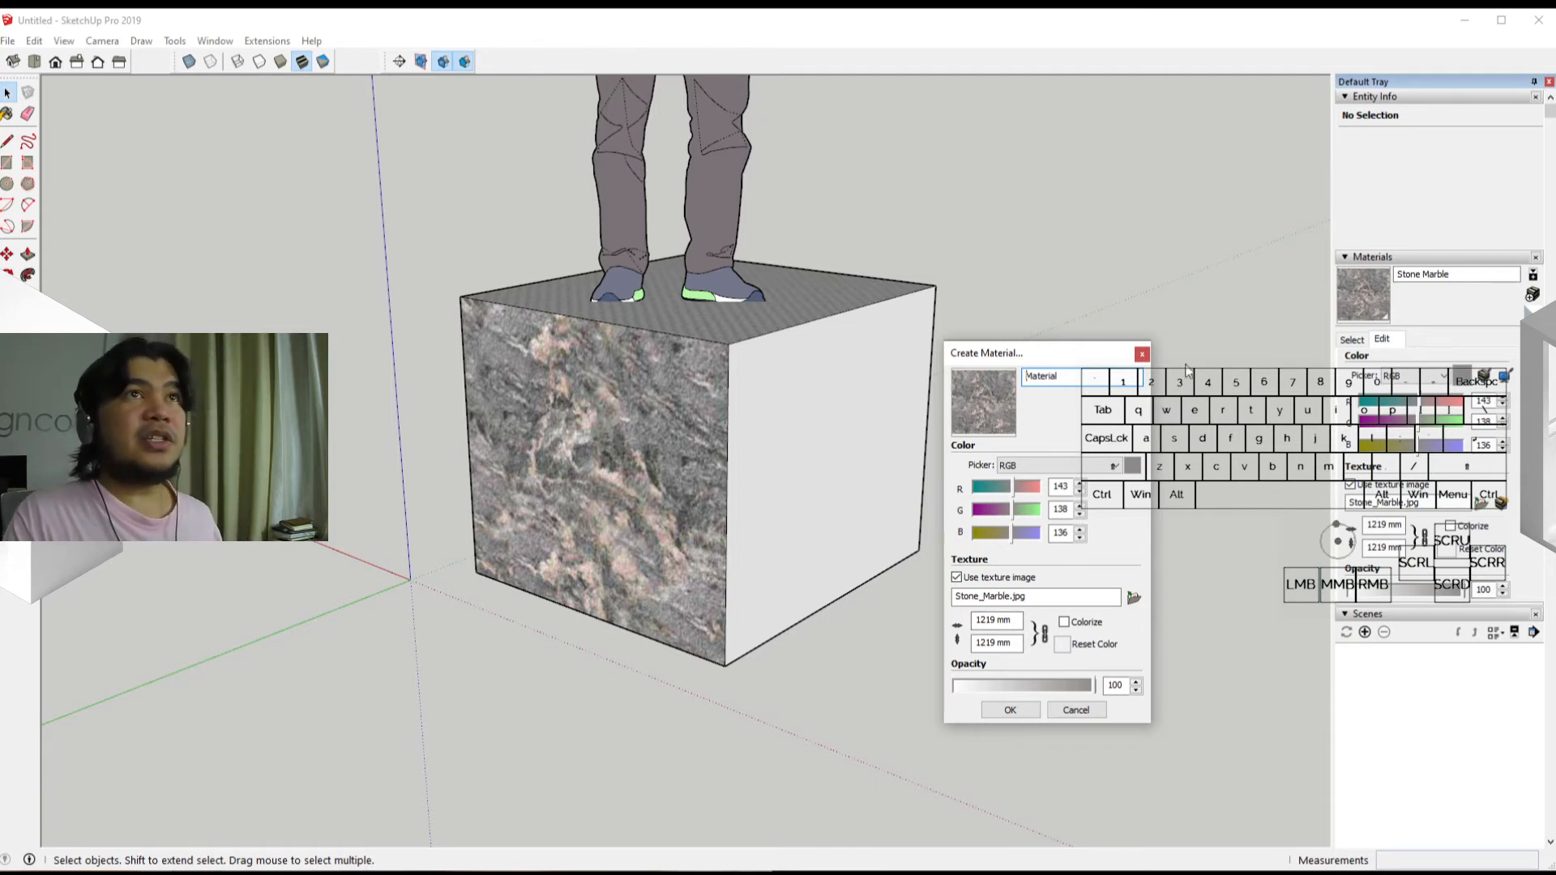
pyautogui.click(1142, 354)
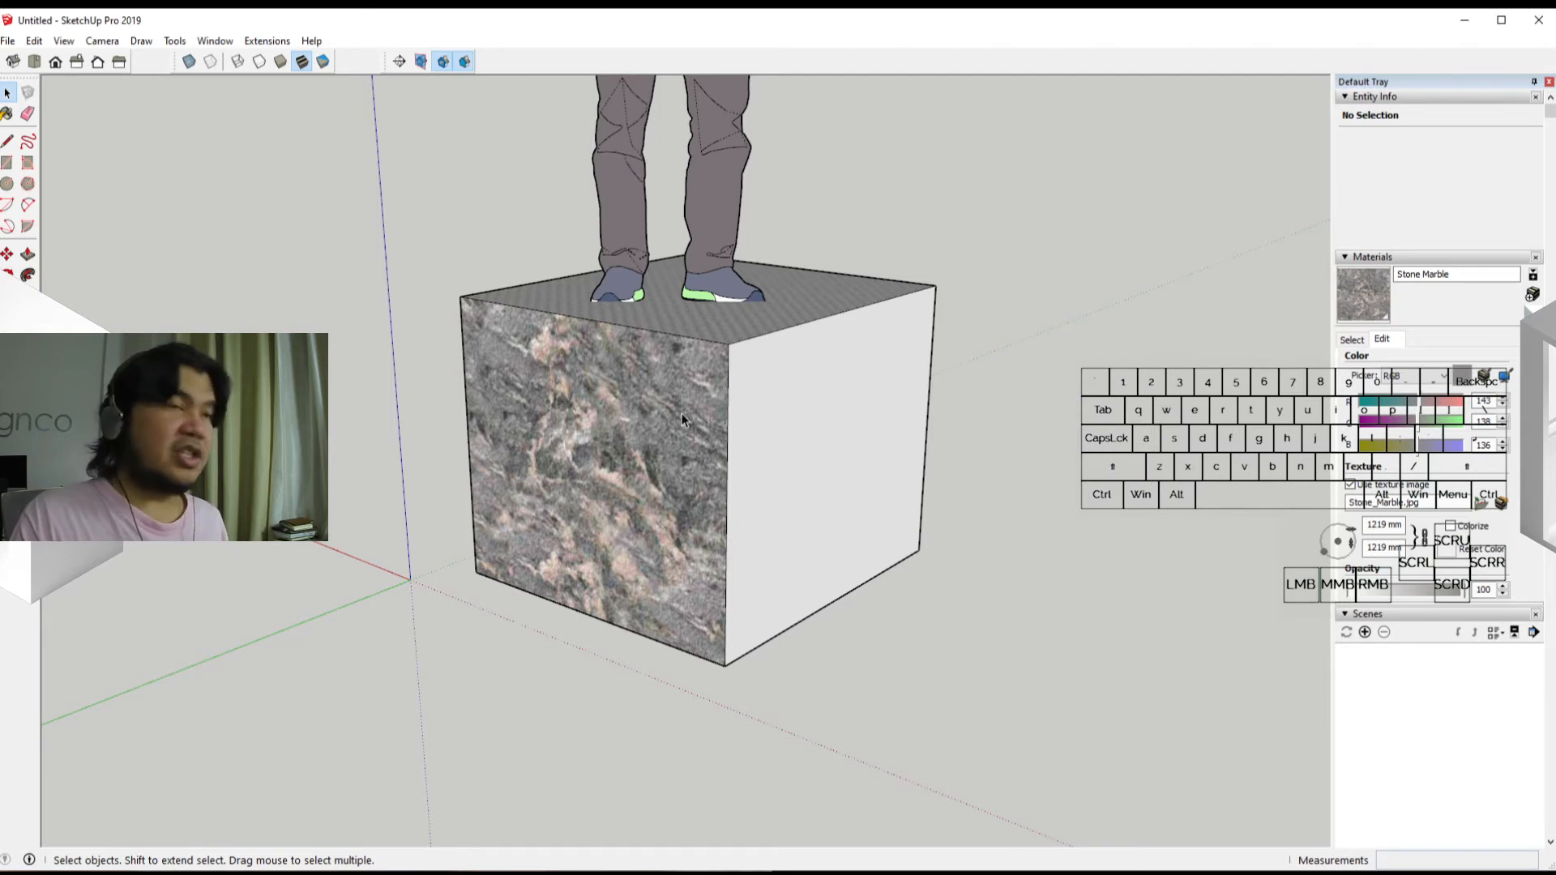
# Step: Dimension the height of the white side face along its rear vertical edge and place the dimension farther outside the box
pyautogui.click(27, 325)
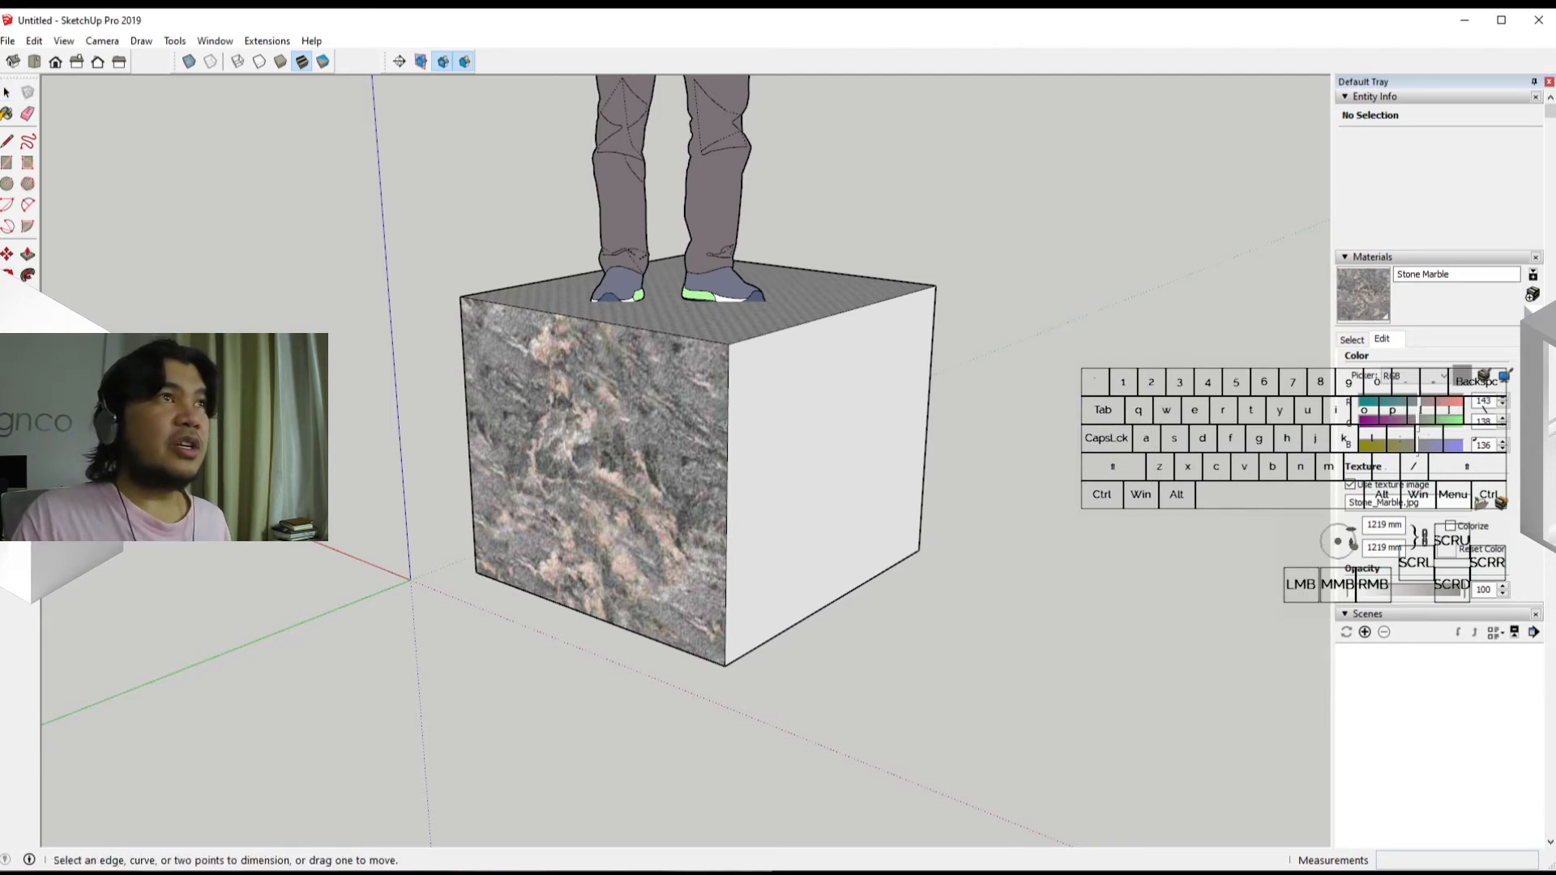
pyautogui.click(935, 286)
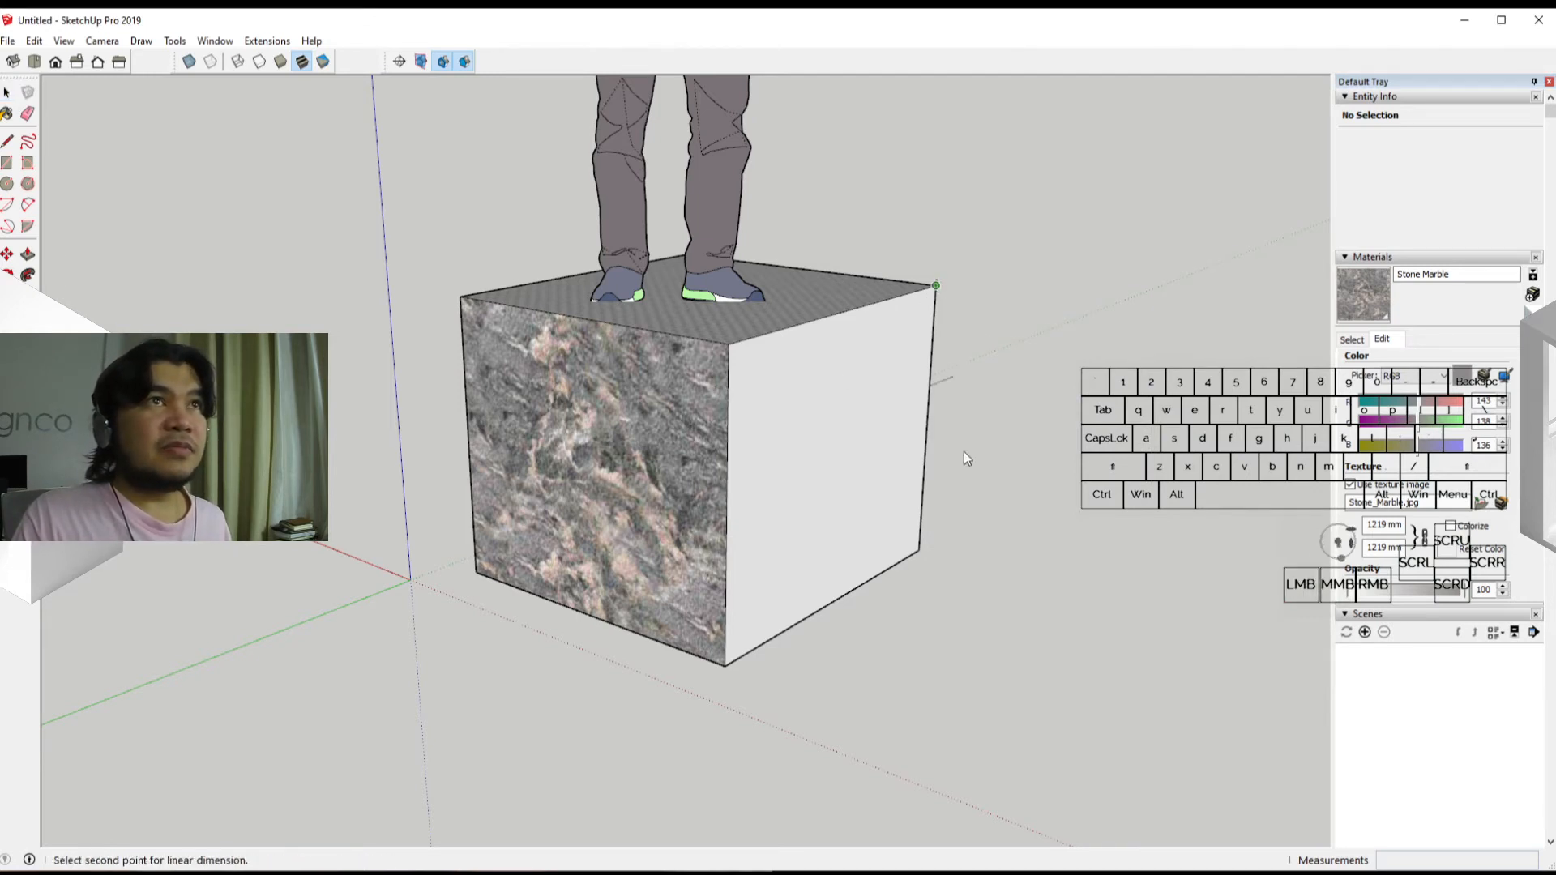
pyautogui.click(921, 556)
pyautogui.click(945, 559)
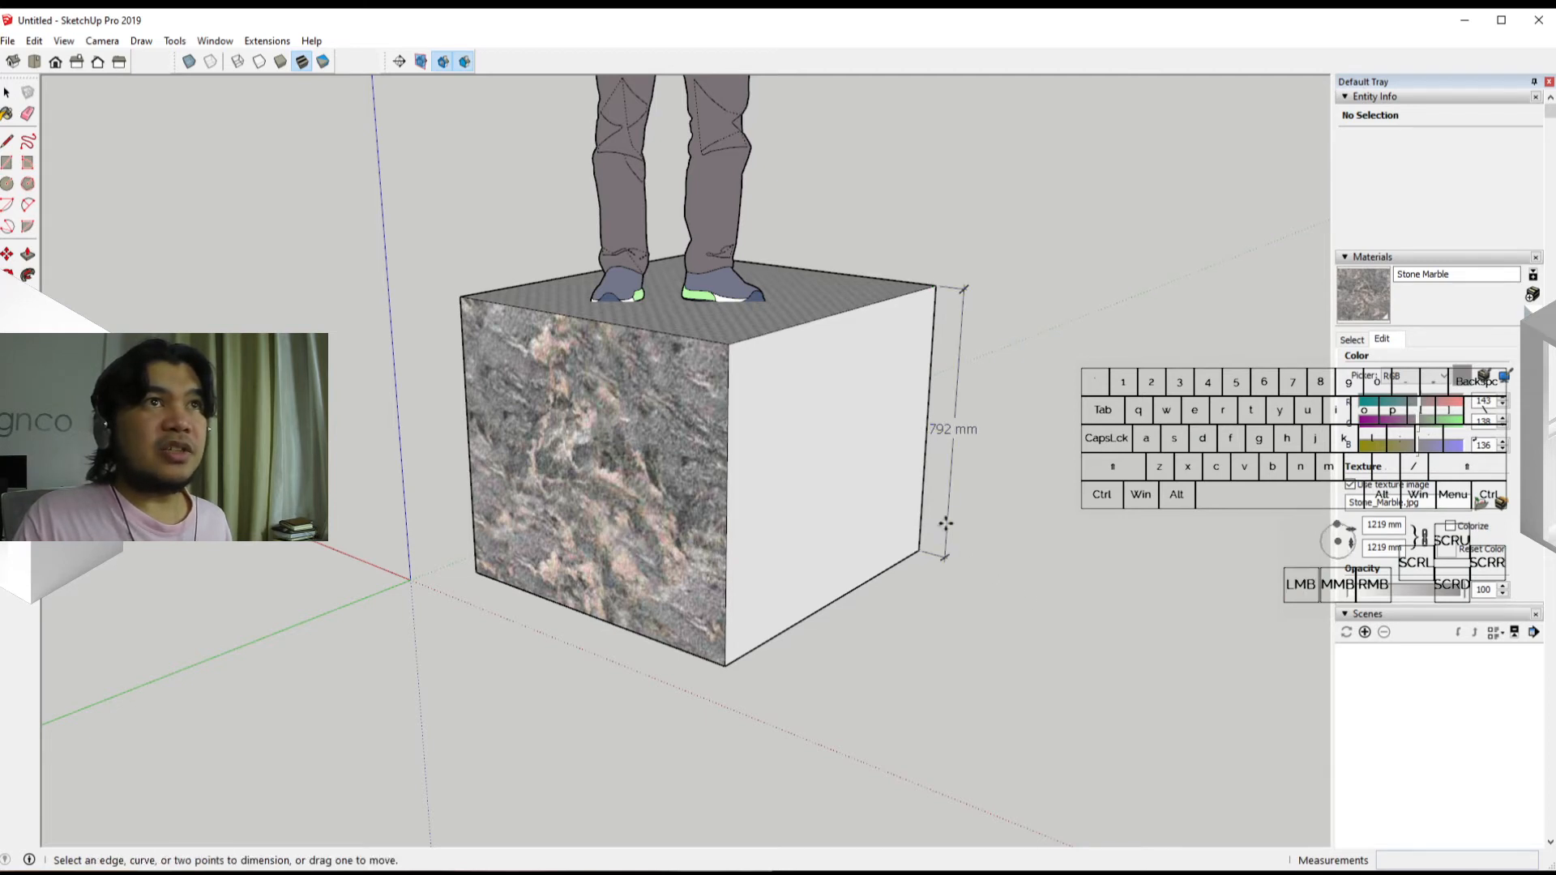
pyautogui.moveTo(945, 524); pyautogui.dragTo(990, 538)
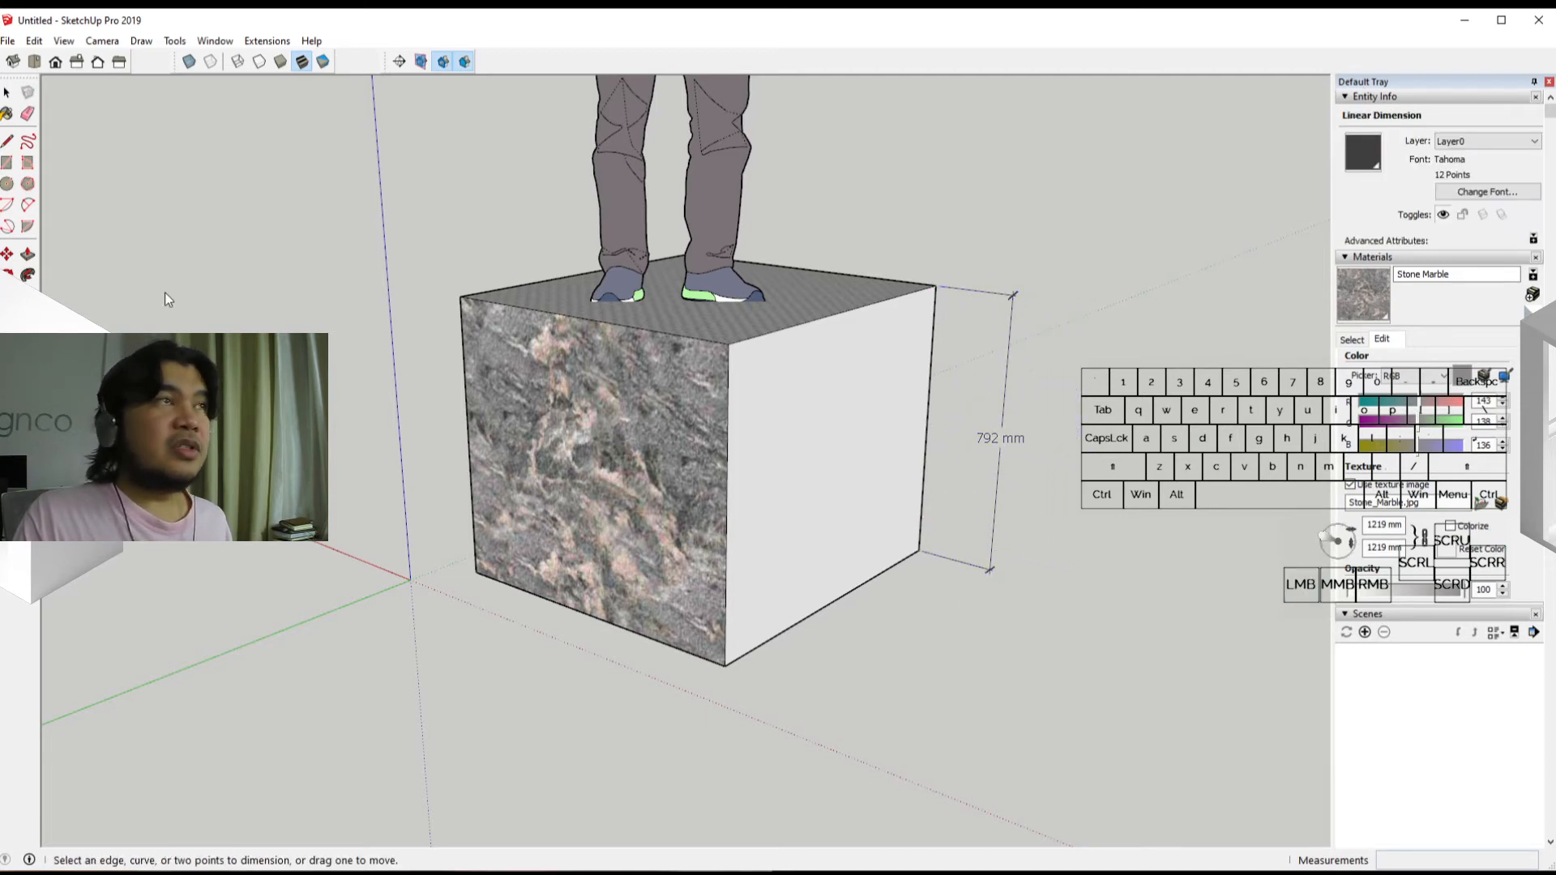
# Step: Dimension the bottom edge of the white side face and place the dimension outside the box
pyautogui.press('s')
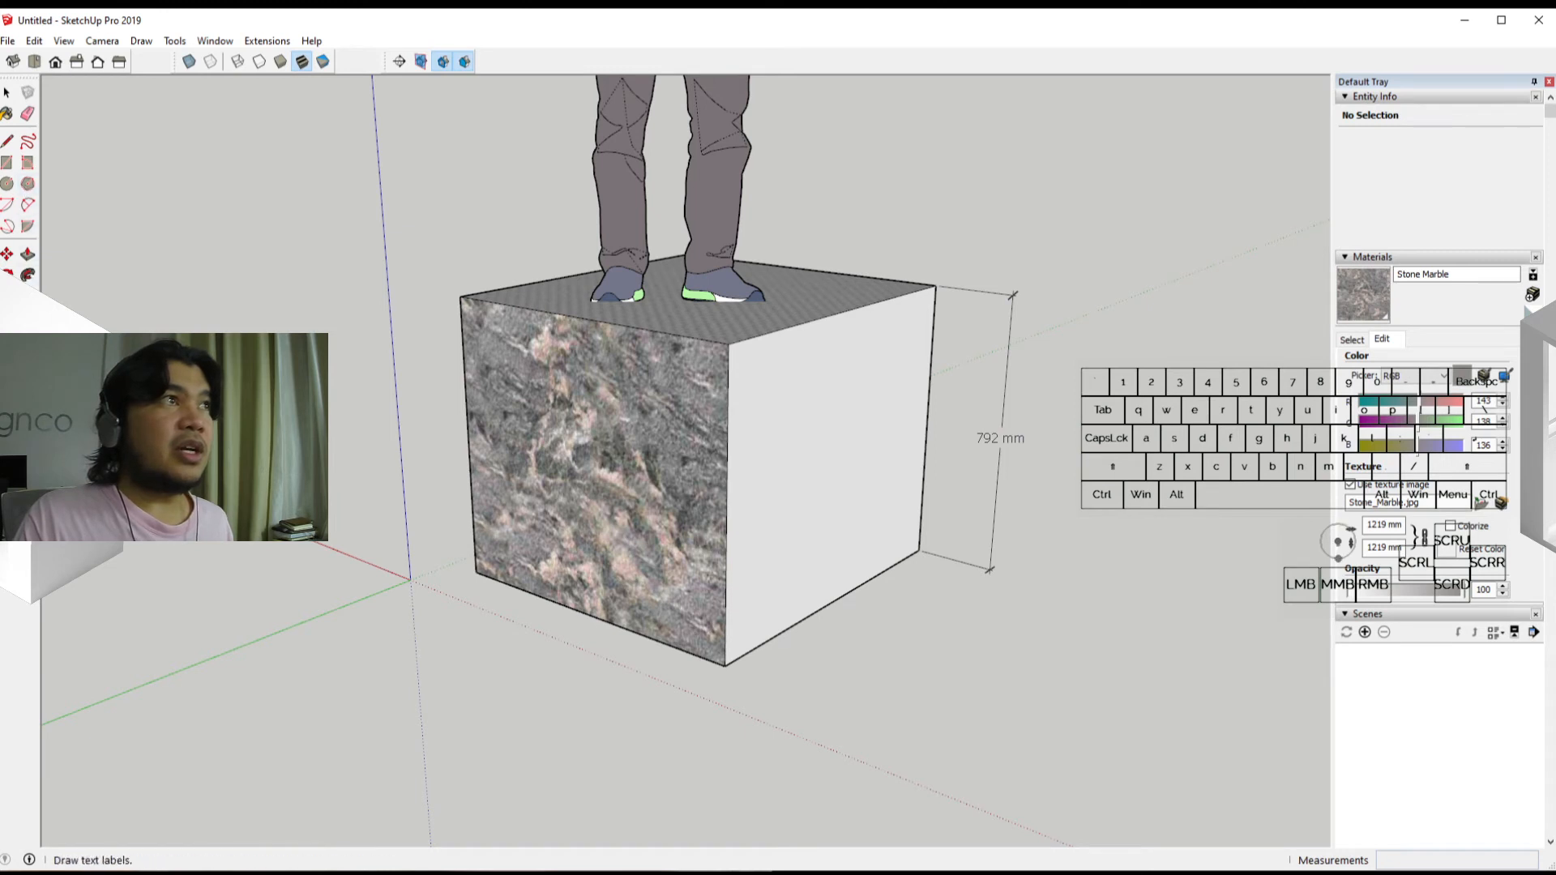
pyautogui.click(734, 669)
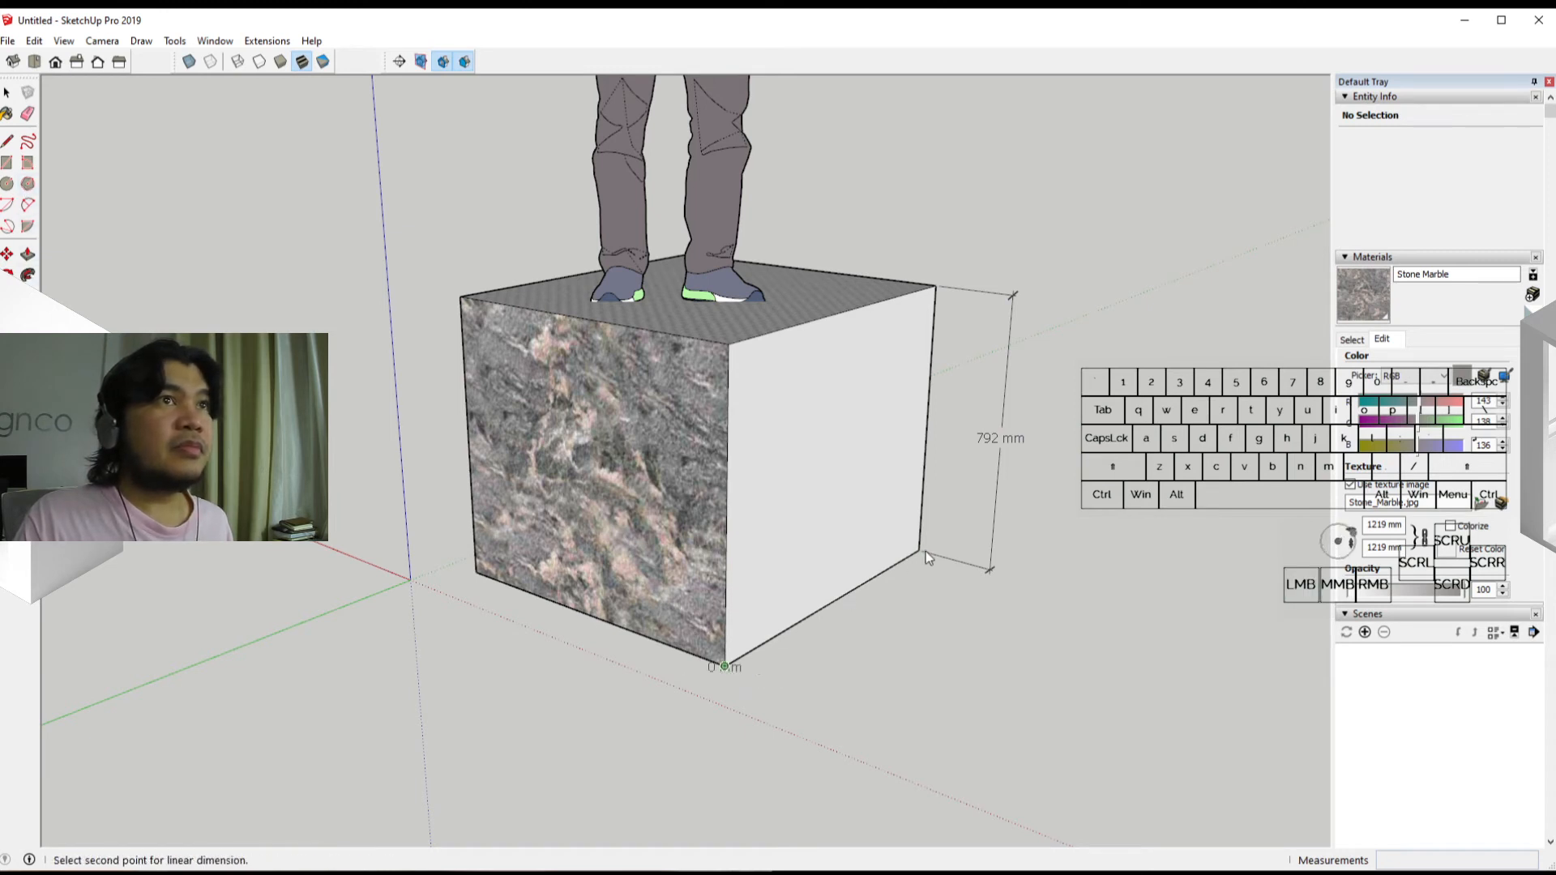
pyautogui.click(918, 551)
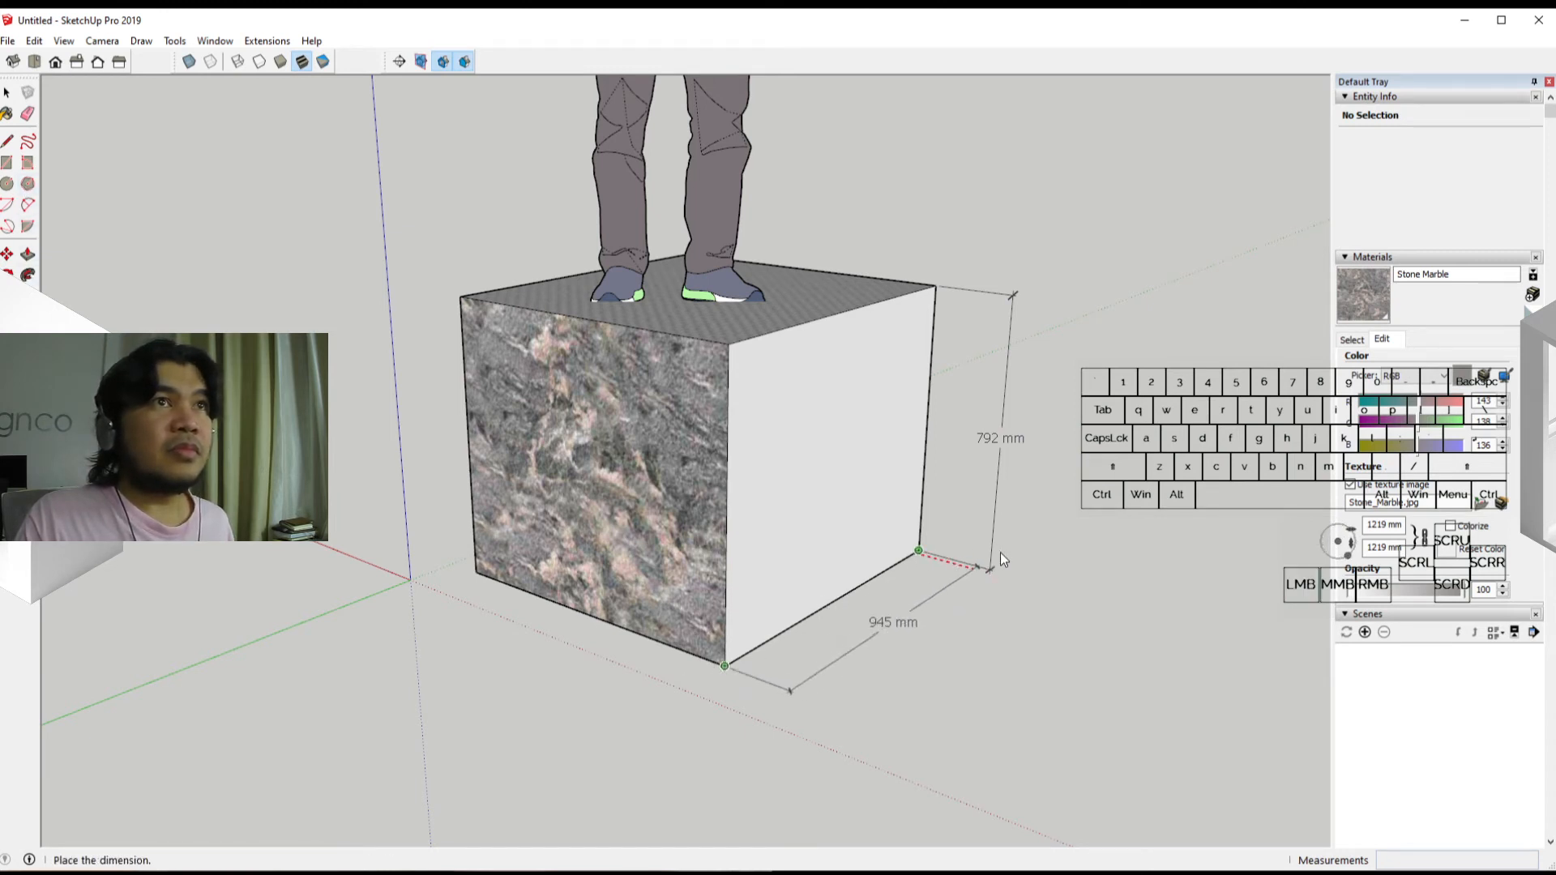
pyautogui.click(994, 564)
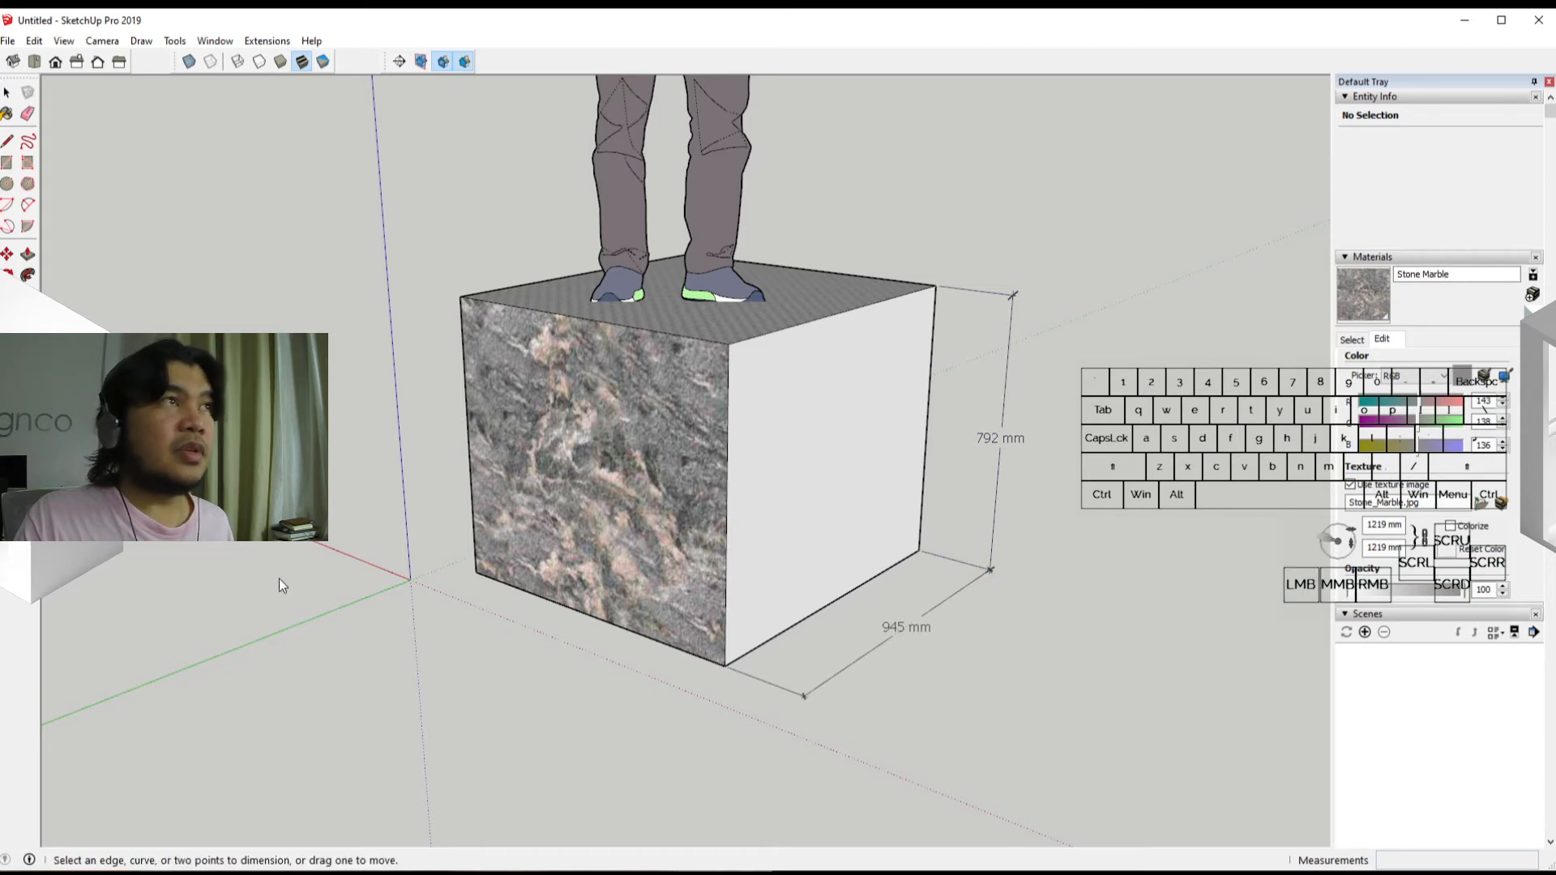
# Step: Start creating a new material and name it TextureTest
pyautogui.moveTo(529, 625); pyautogui.dragTo(618, 629, button='middle')
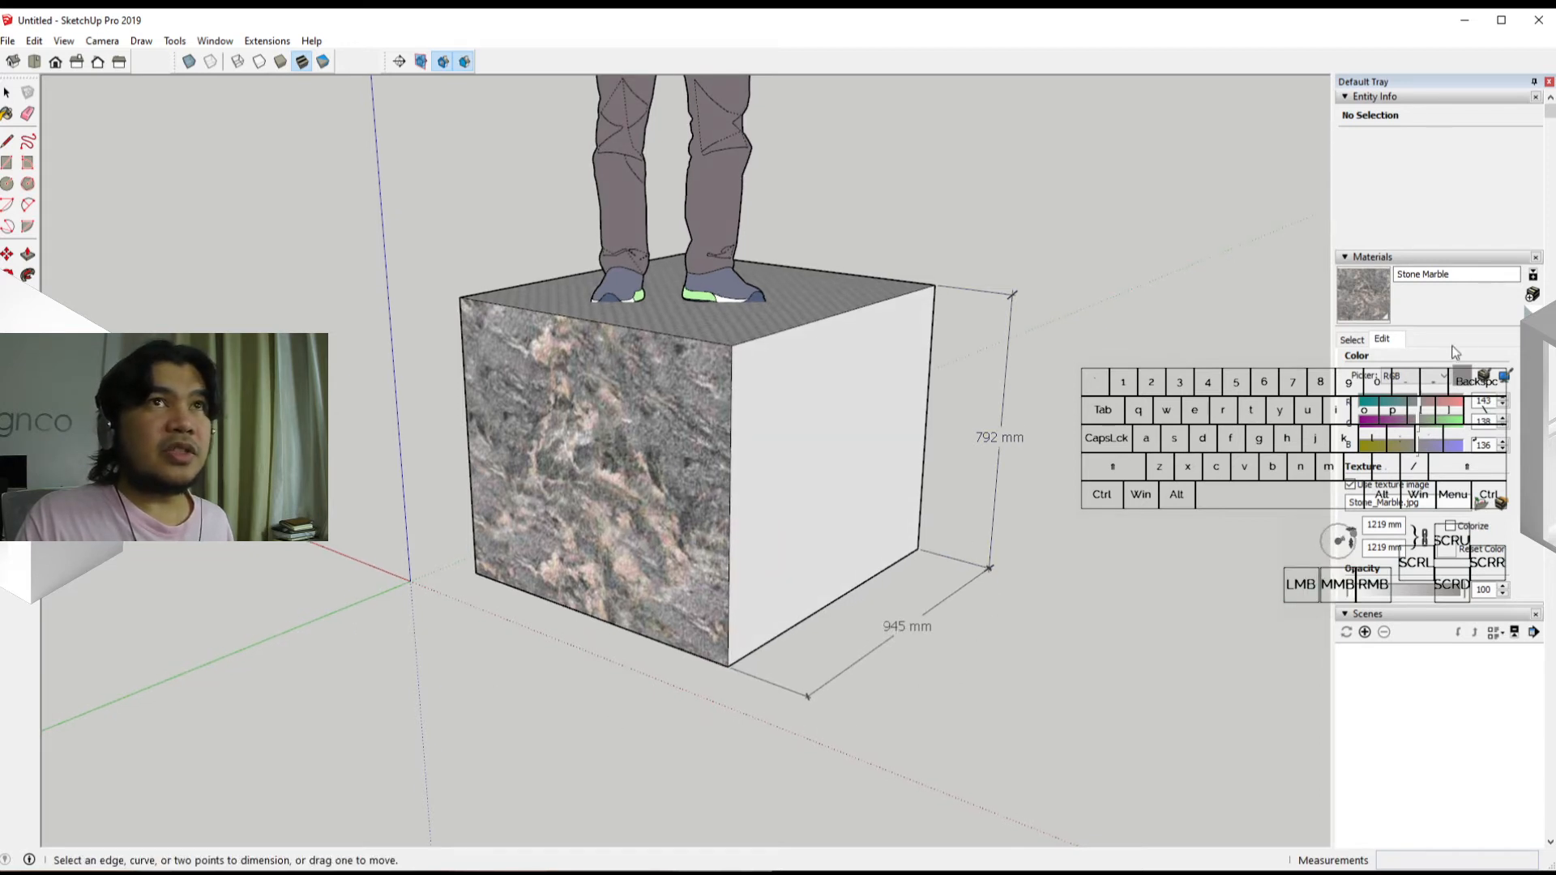
pyautogui.click(1533, 294)
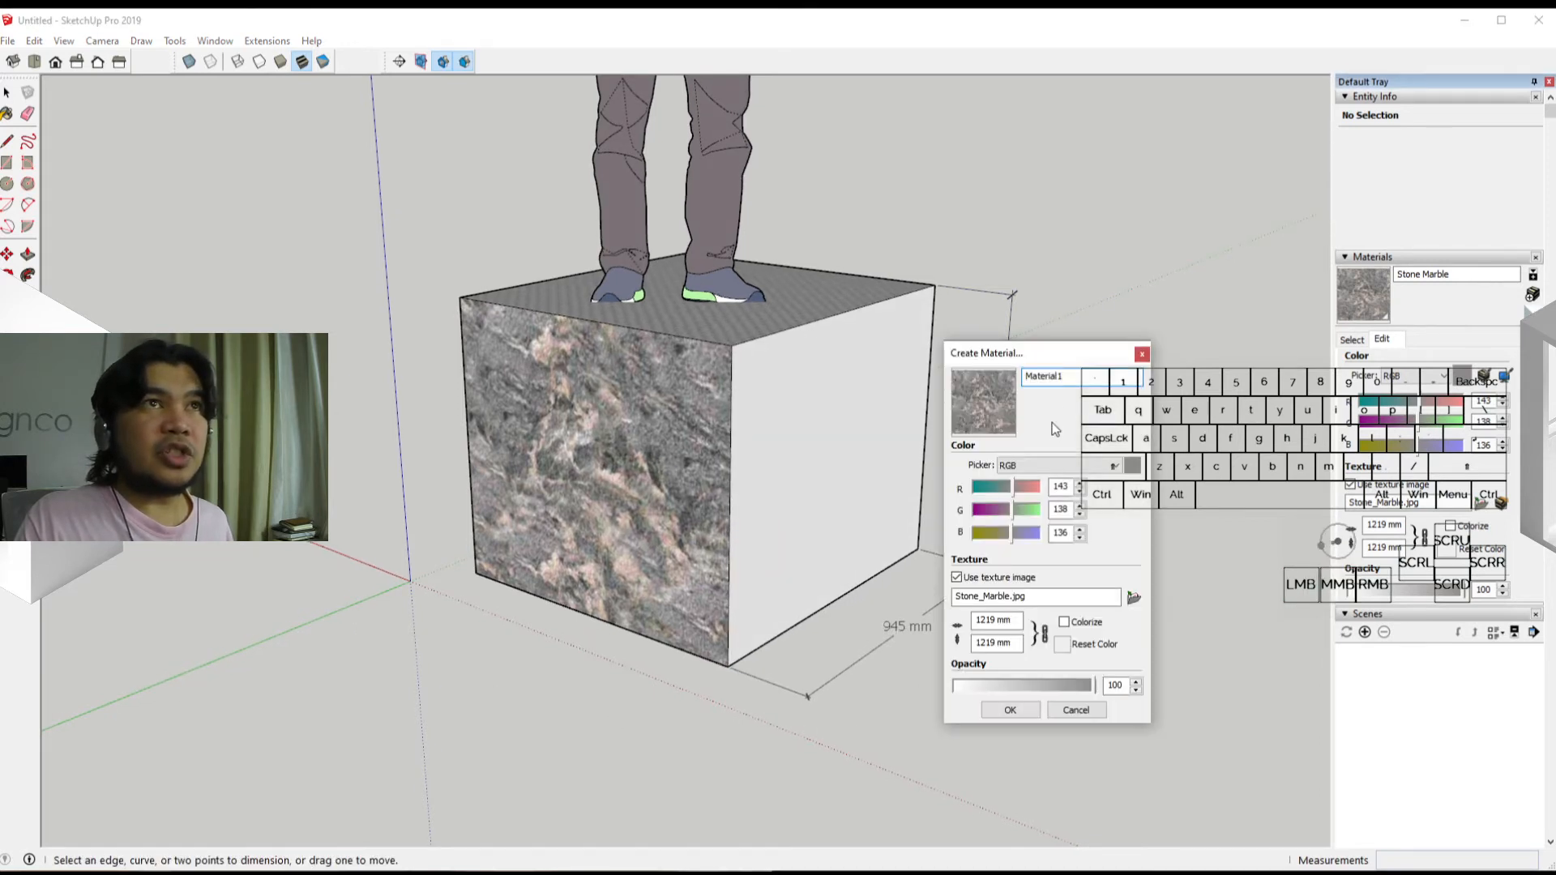
pyautogui.doubleClick(1089, 377)
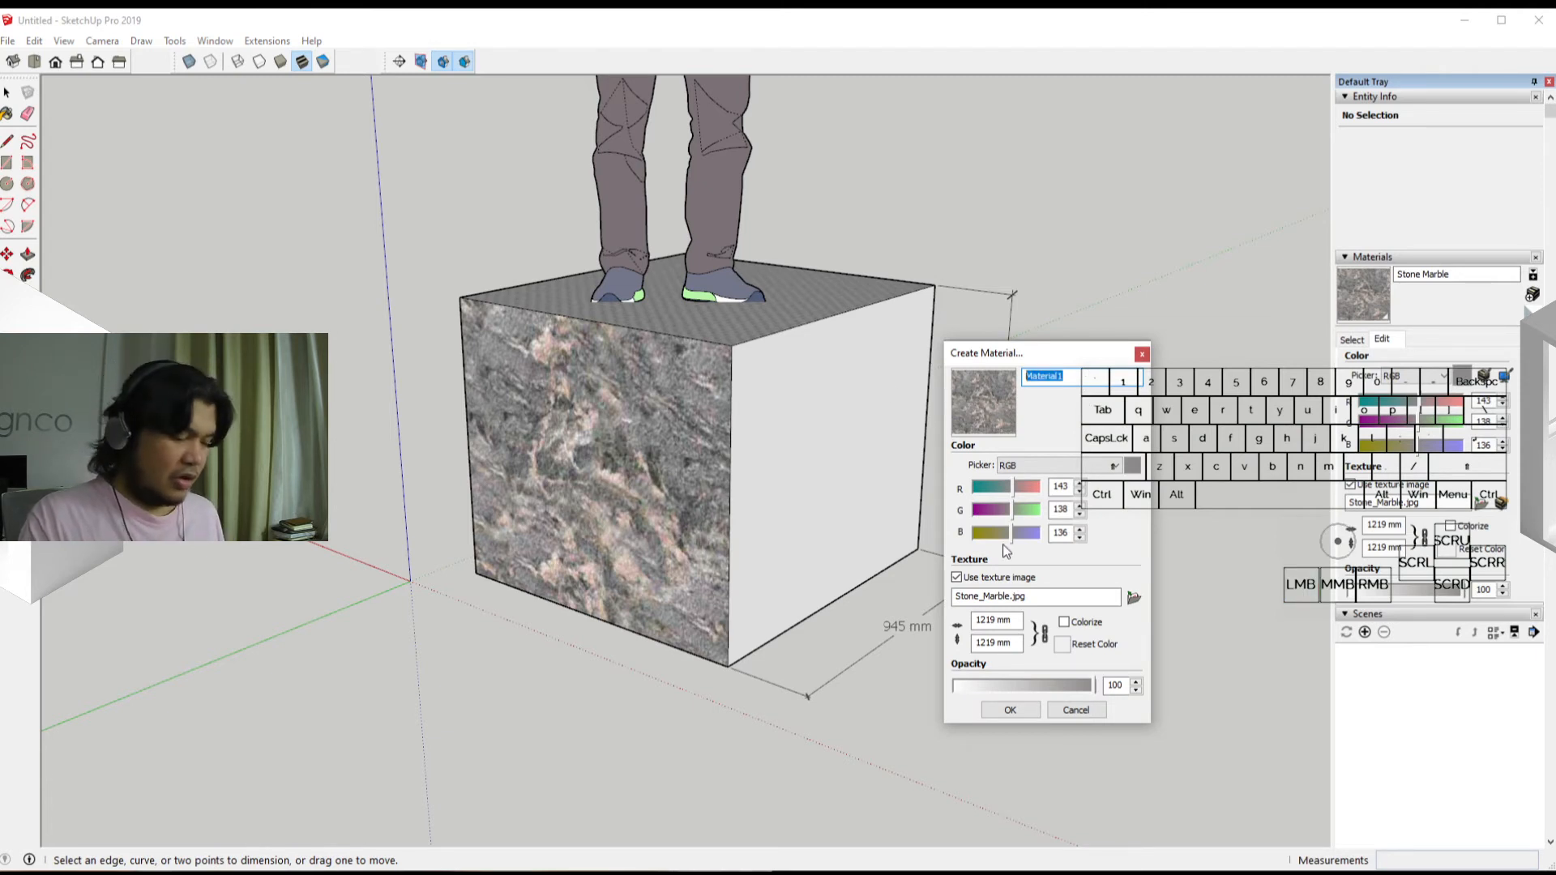
pyautogui.write('Tex')
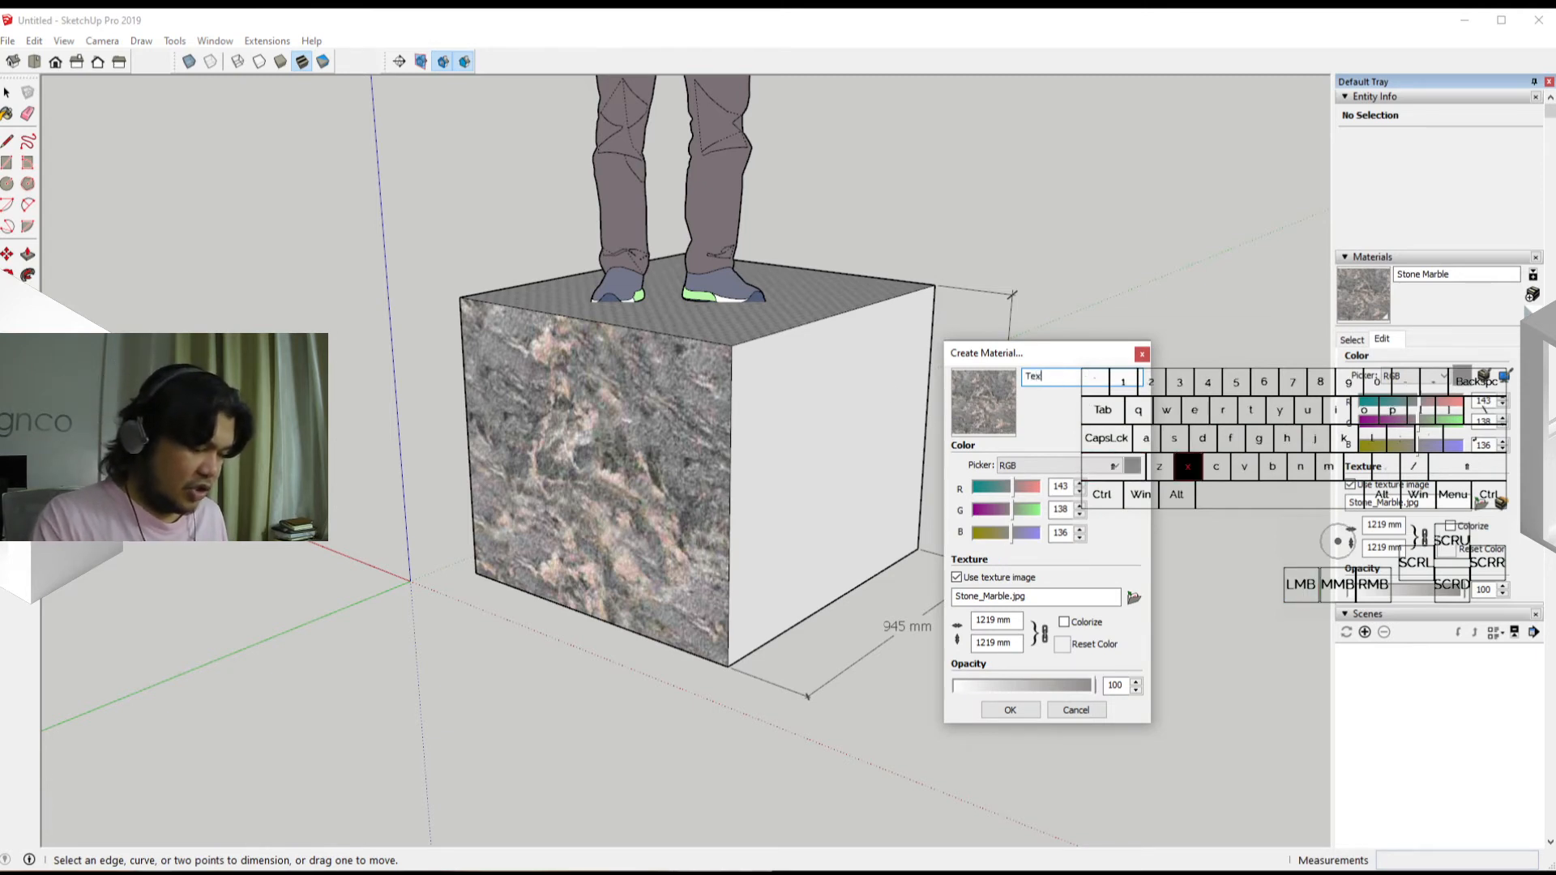
pyautogui.write('tureTest')
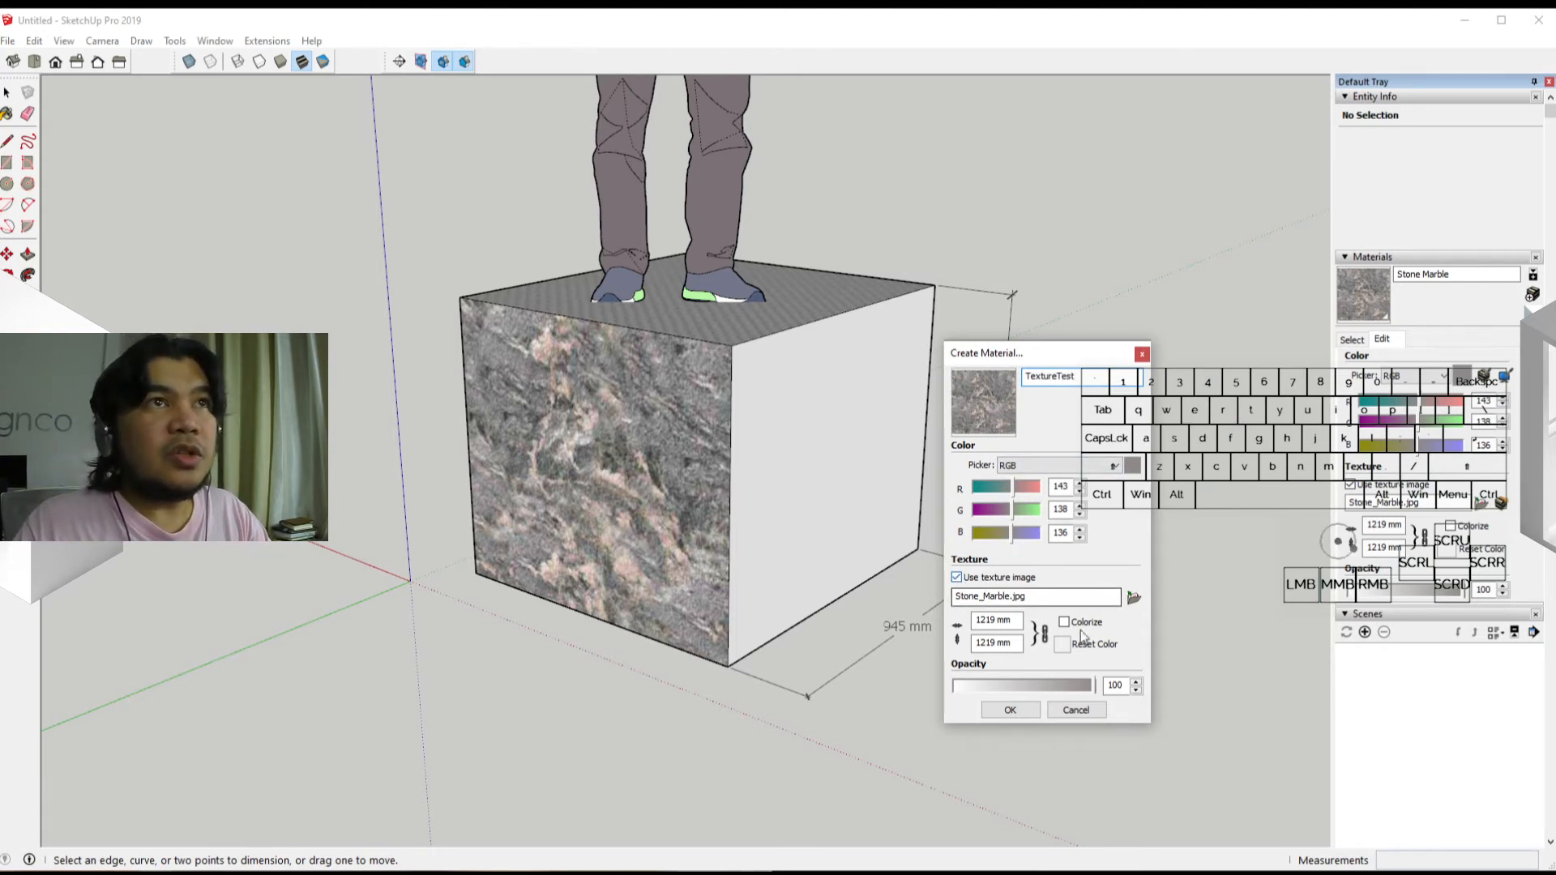
# Step: Browse for the material's texture image and go to the OneDrive Pictures folder
pyautogui.click(1132, 598)
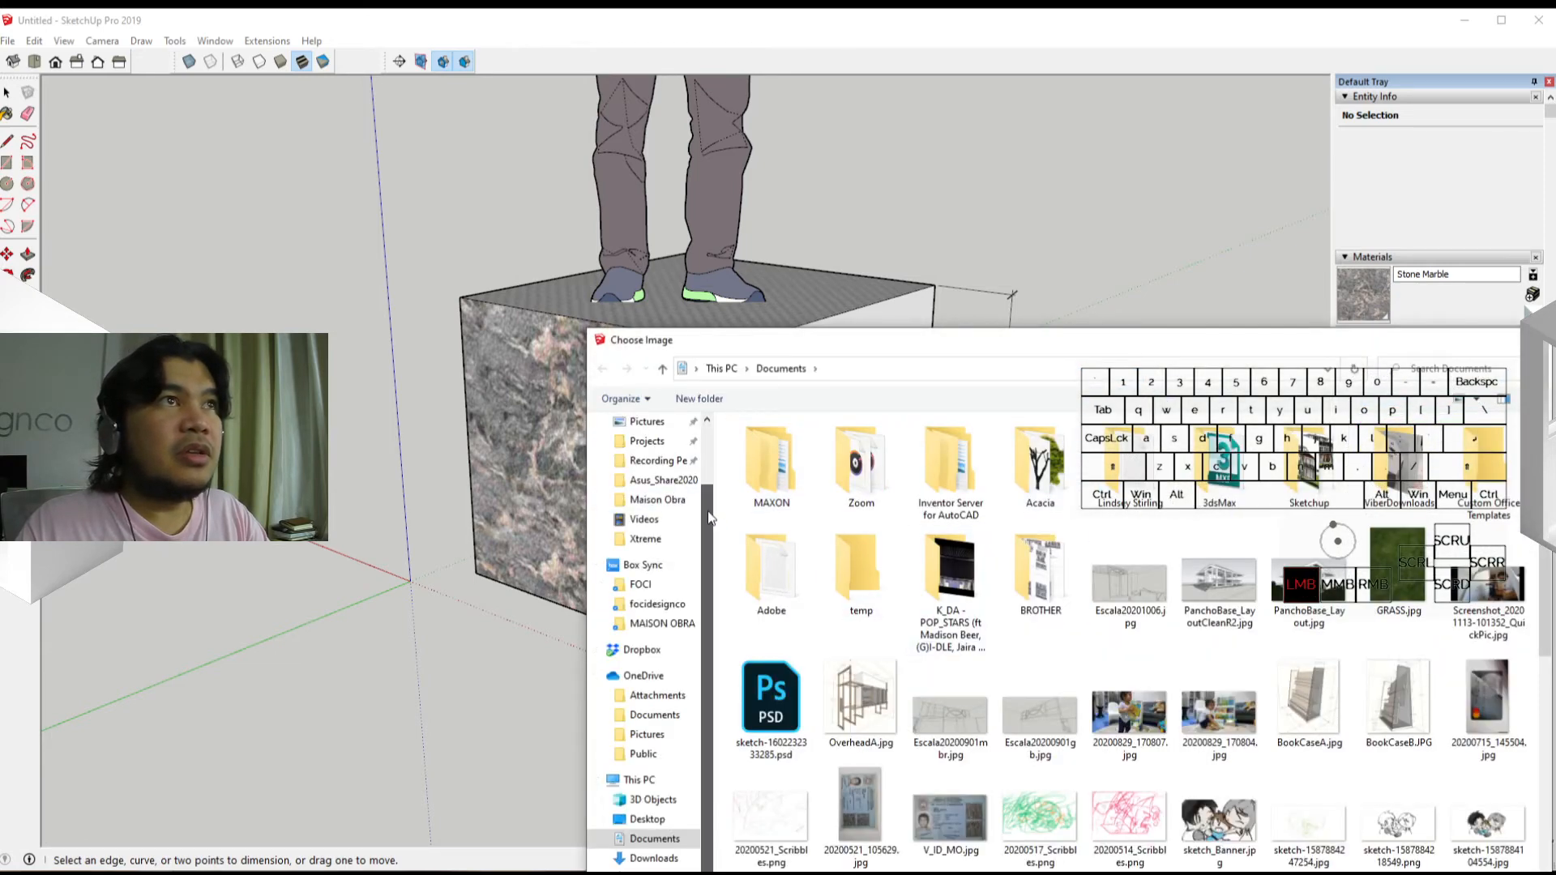
pyautogui.scroll(2, 704, 444)
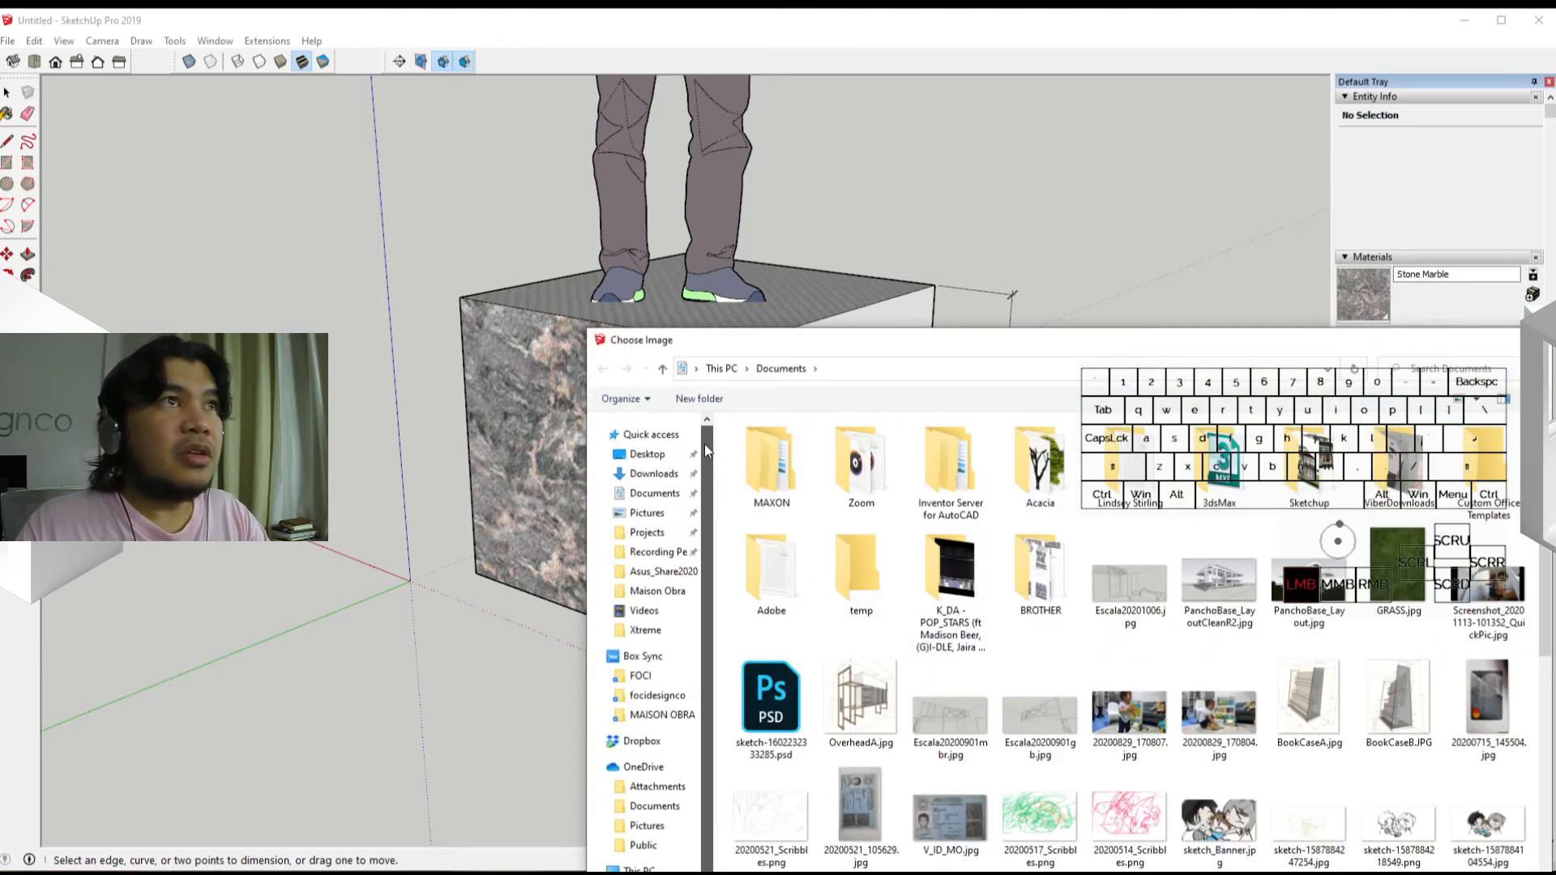
pyautogui.click(647, 512)
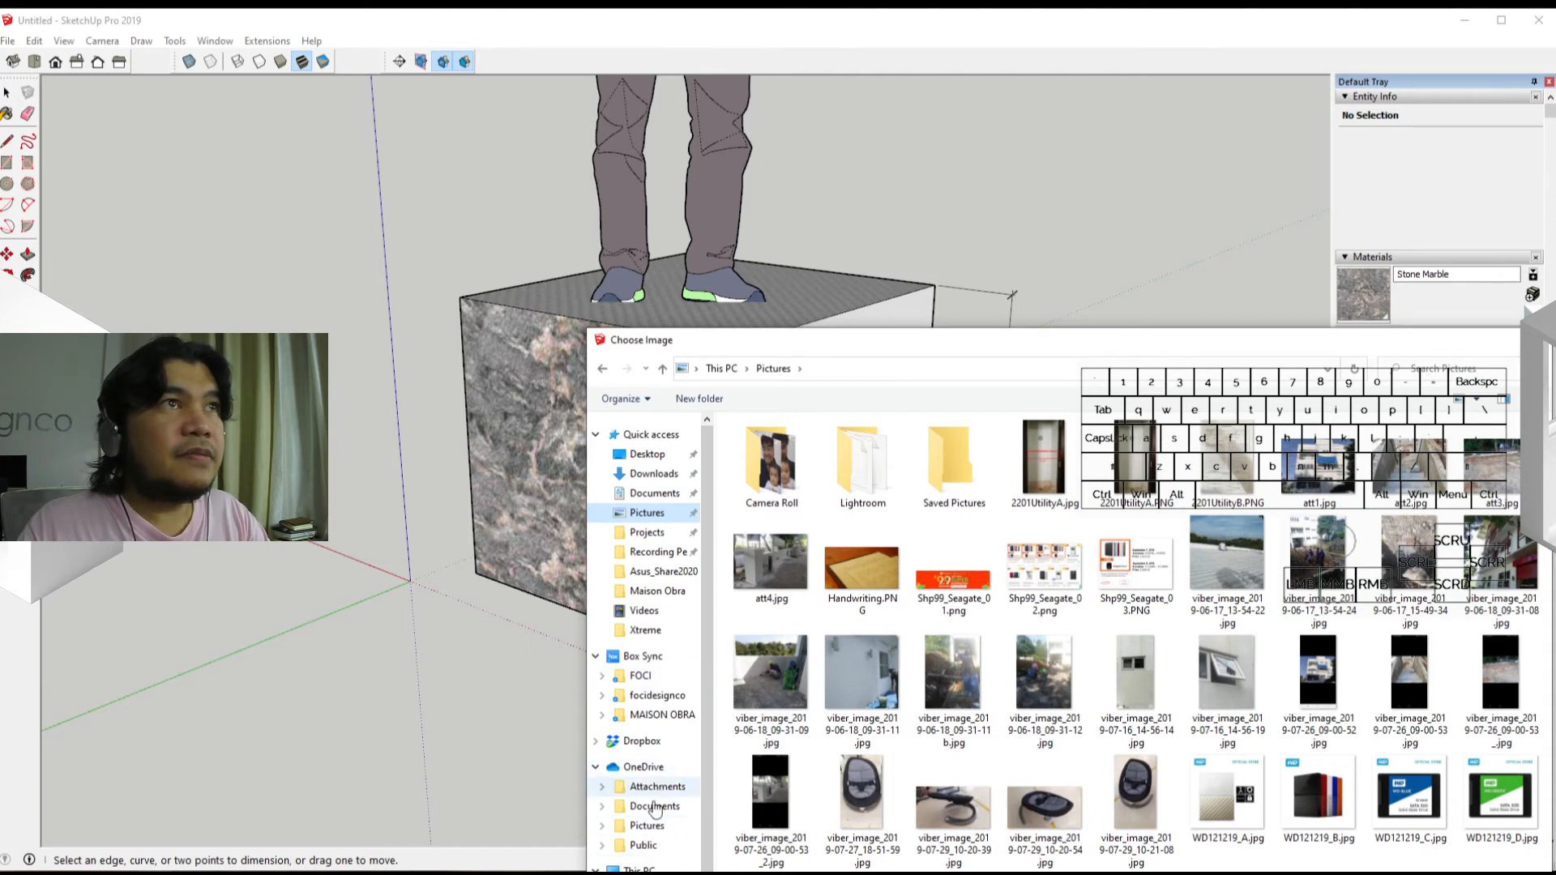
pyautogui.click(648, 827)
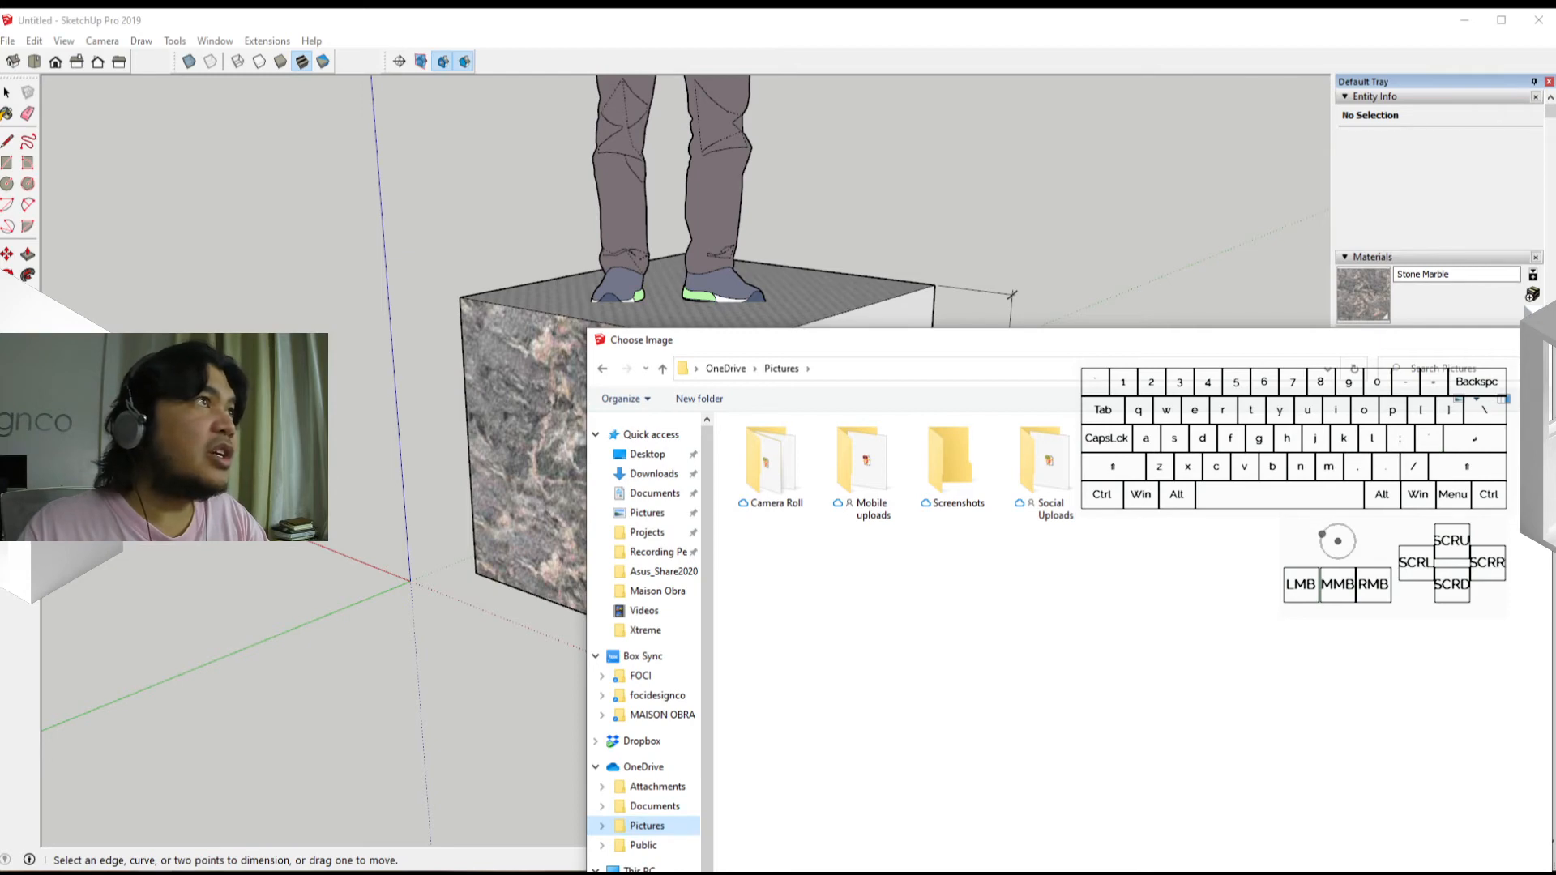
# Step: Switch to the File Explorer window showing the images folder and copy the orange roof-tile file Clay_Color - Copy.jpg
pyautogui.moveTo(0, 258); pyautogui.dragTo(781, 147)
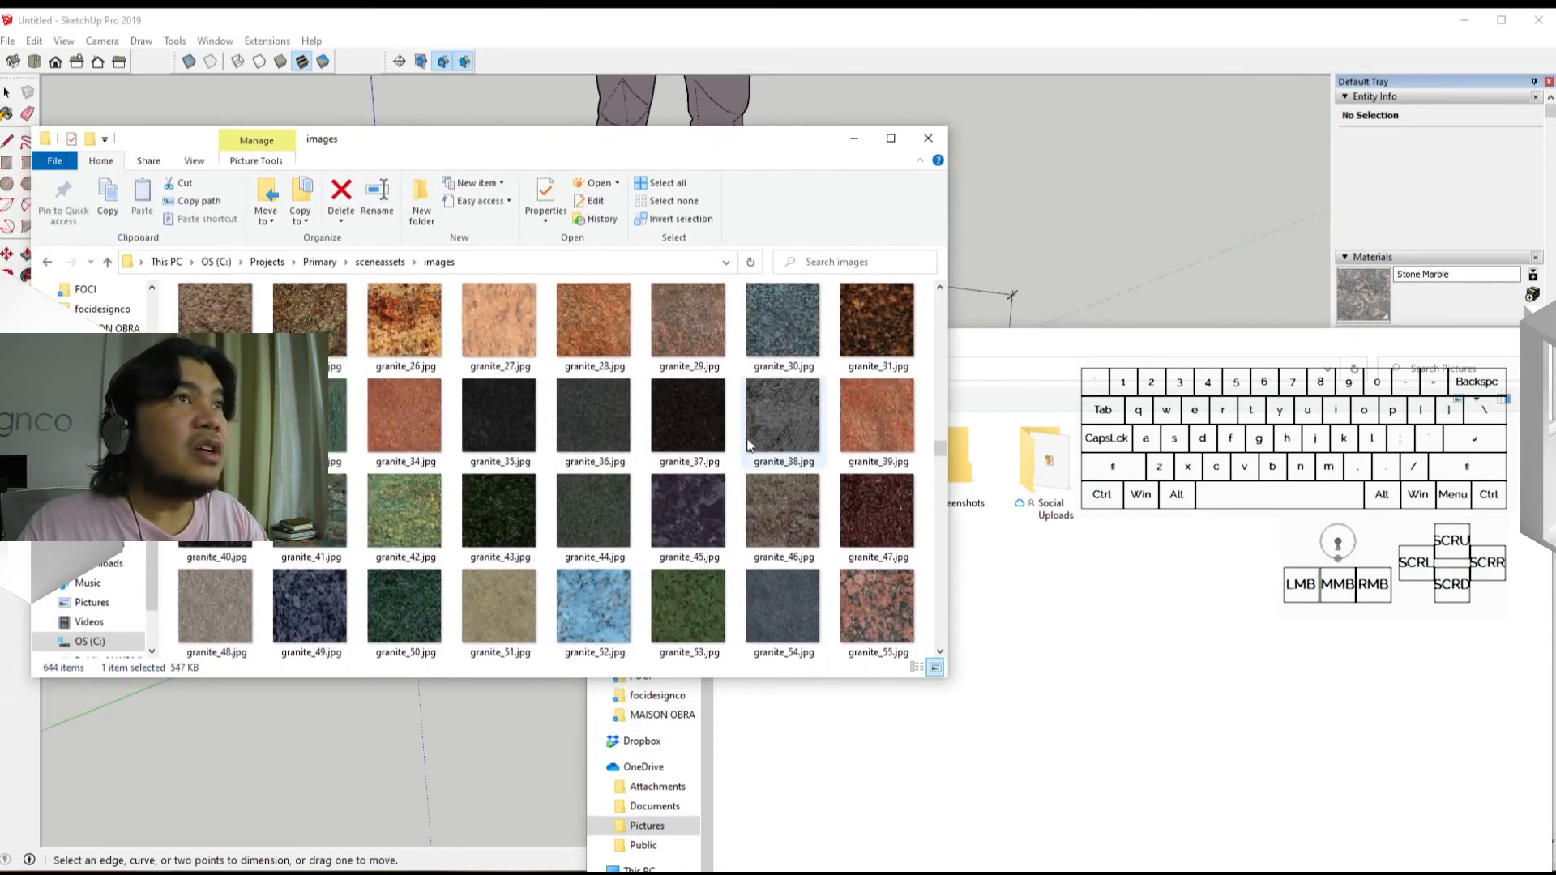
pyautogui.scroll(10, 749, 528)
pyautogui.scroll(9, 749, 528)
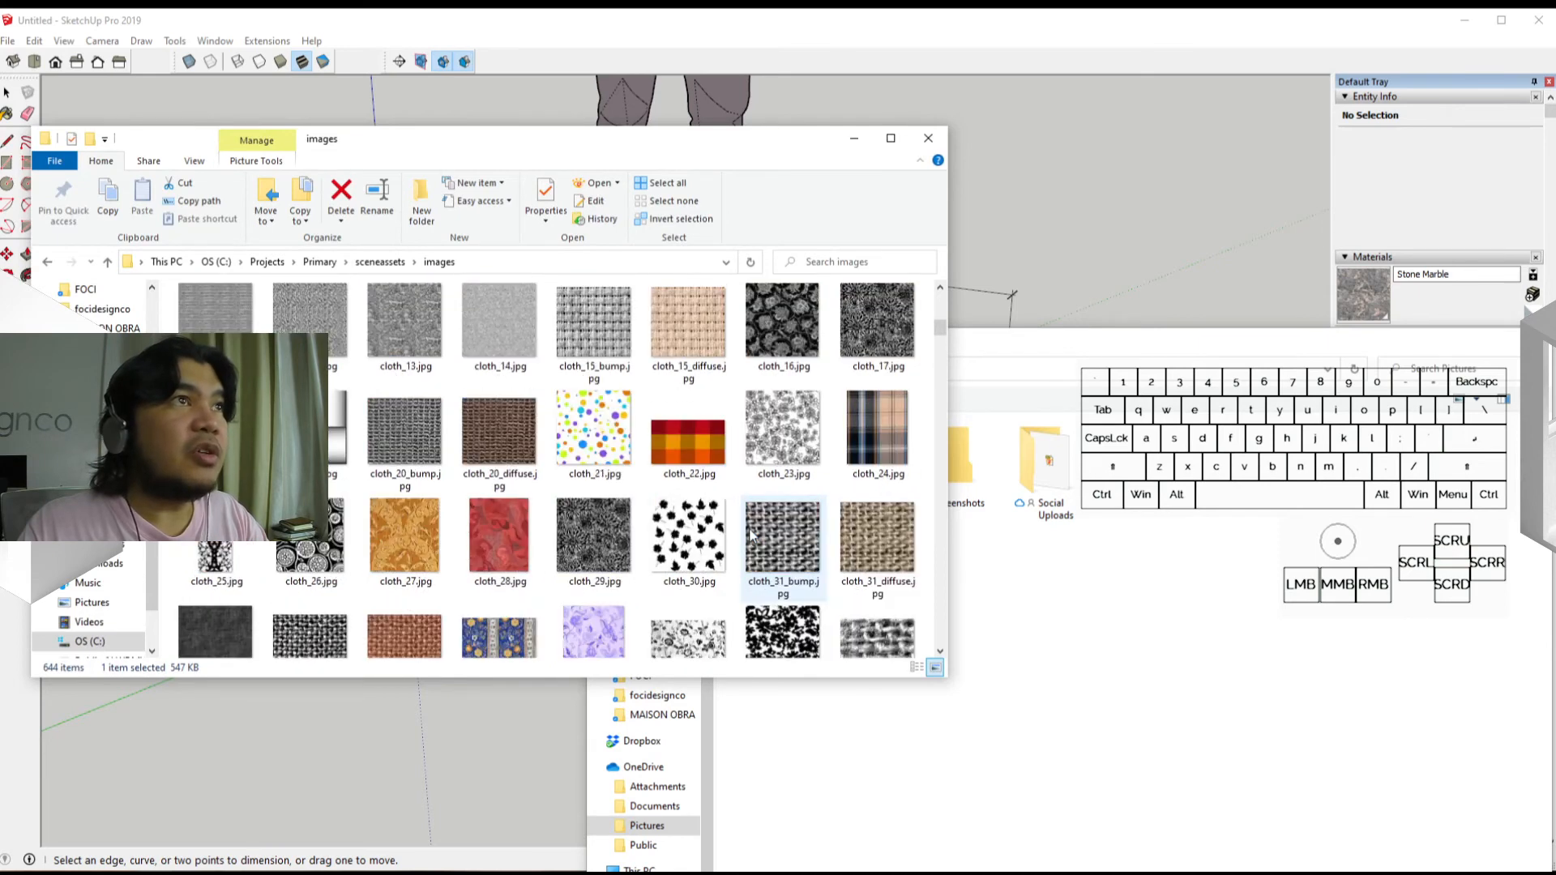
pyautogui.scroll(3, 749, 528)
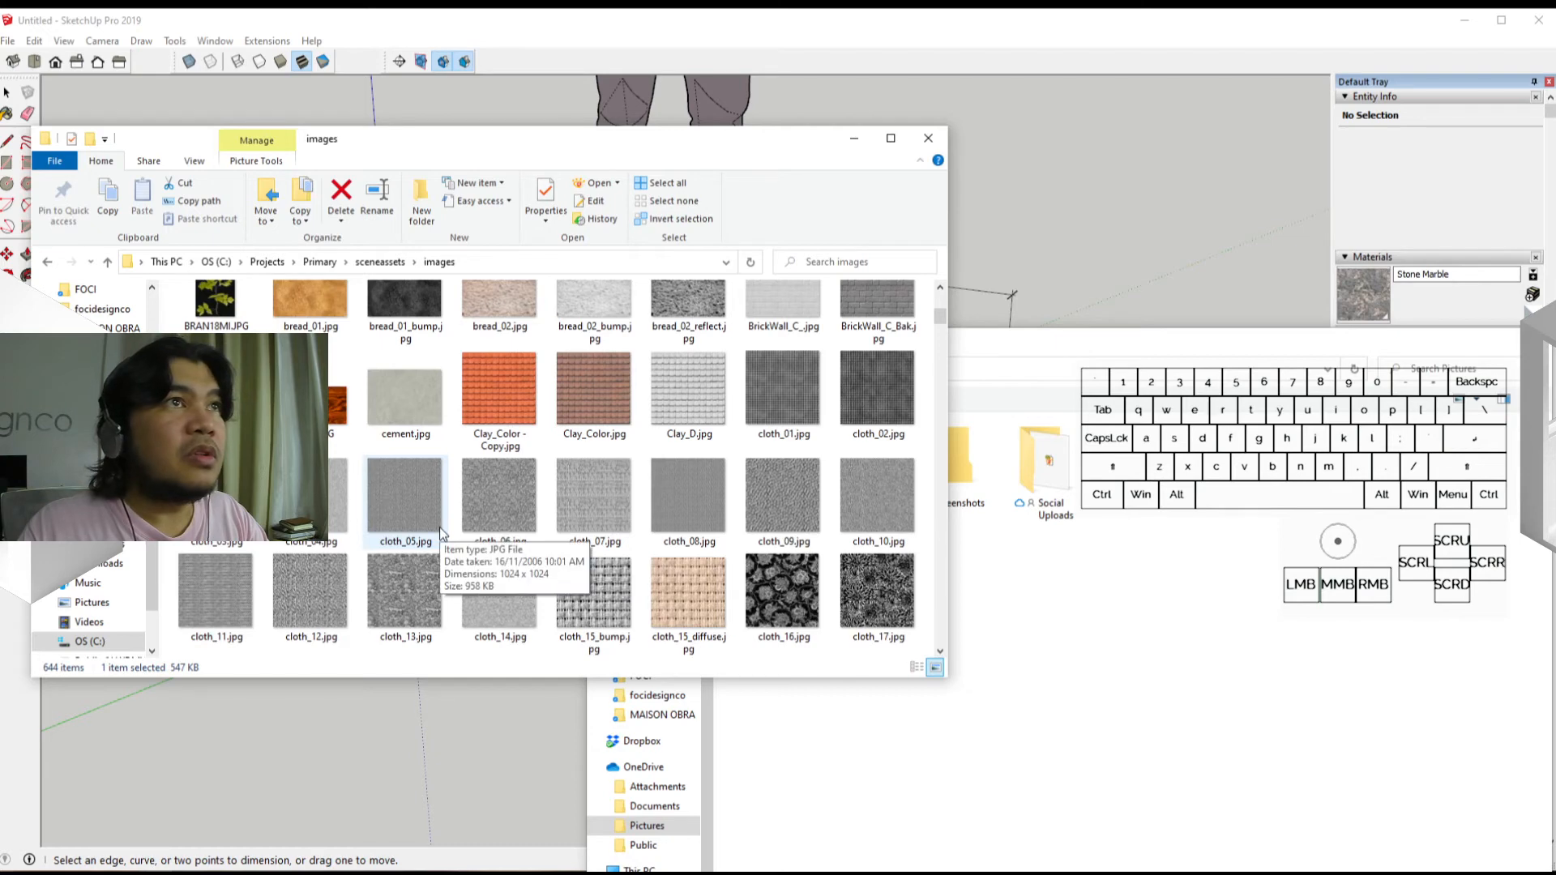
pyautogui.scroll(-3, 462, 516)
pyautogui.scroll(2, 462, 517)
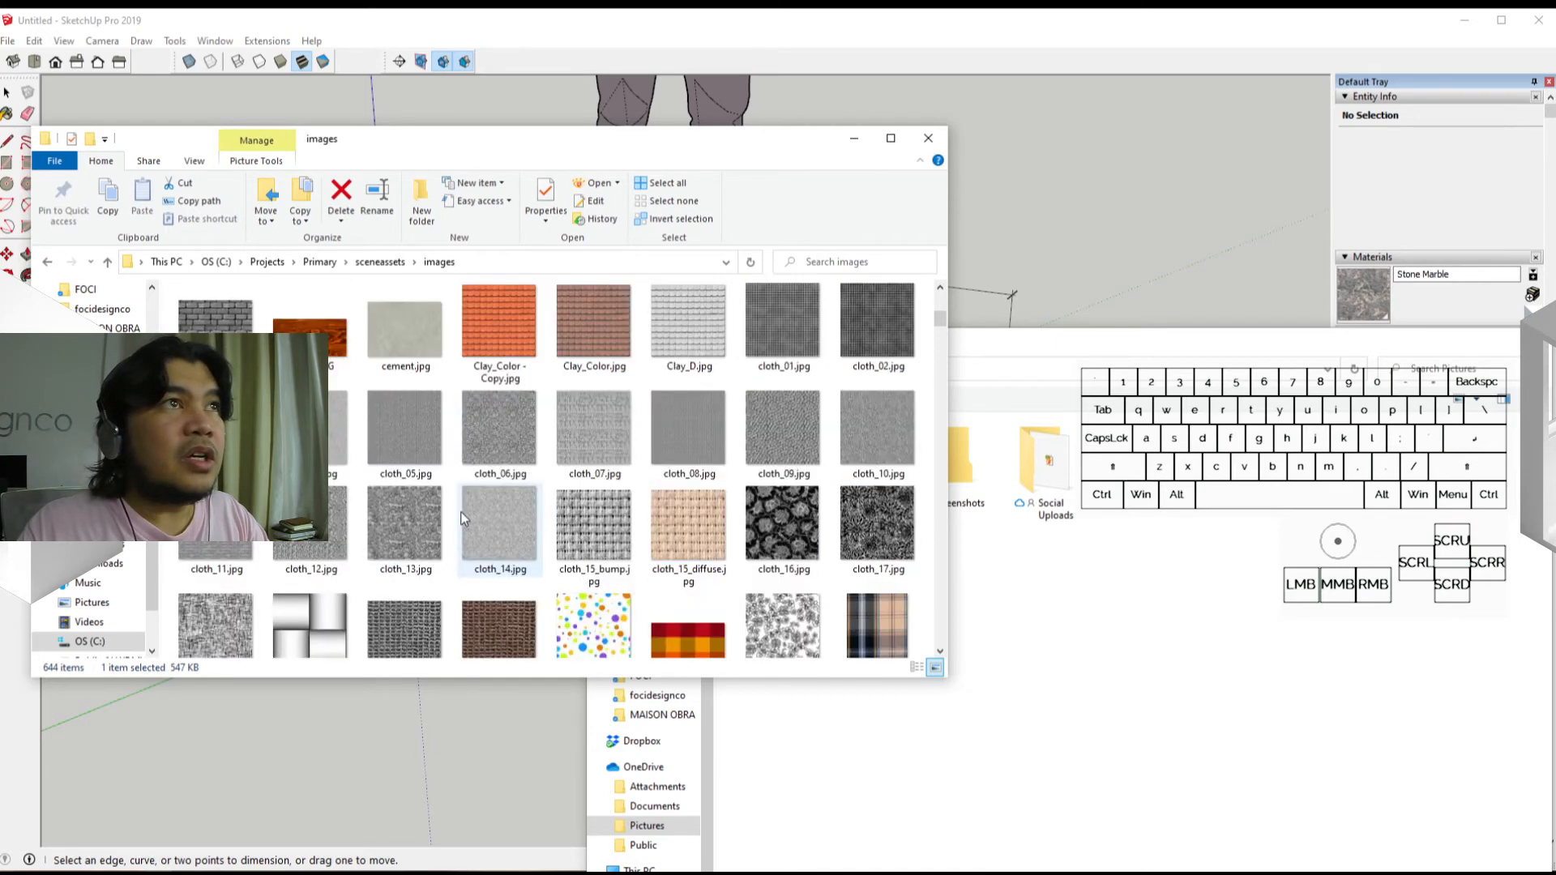
pyautogui.rightClick(494, 325)
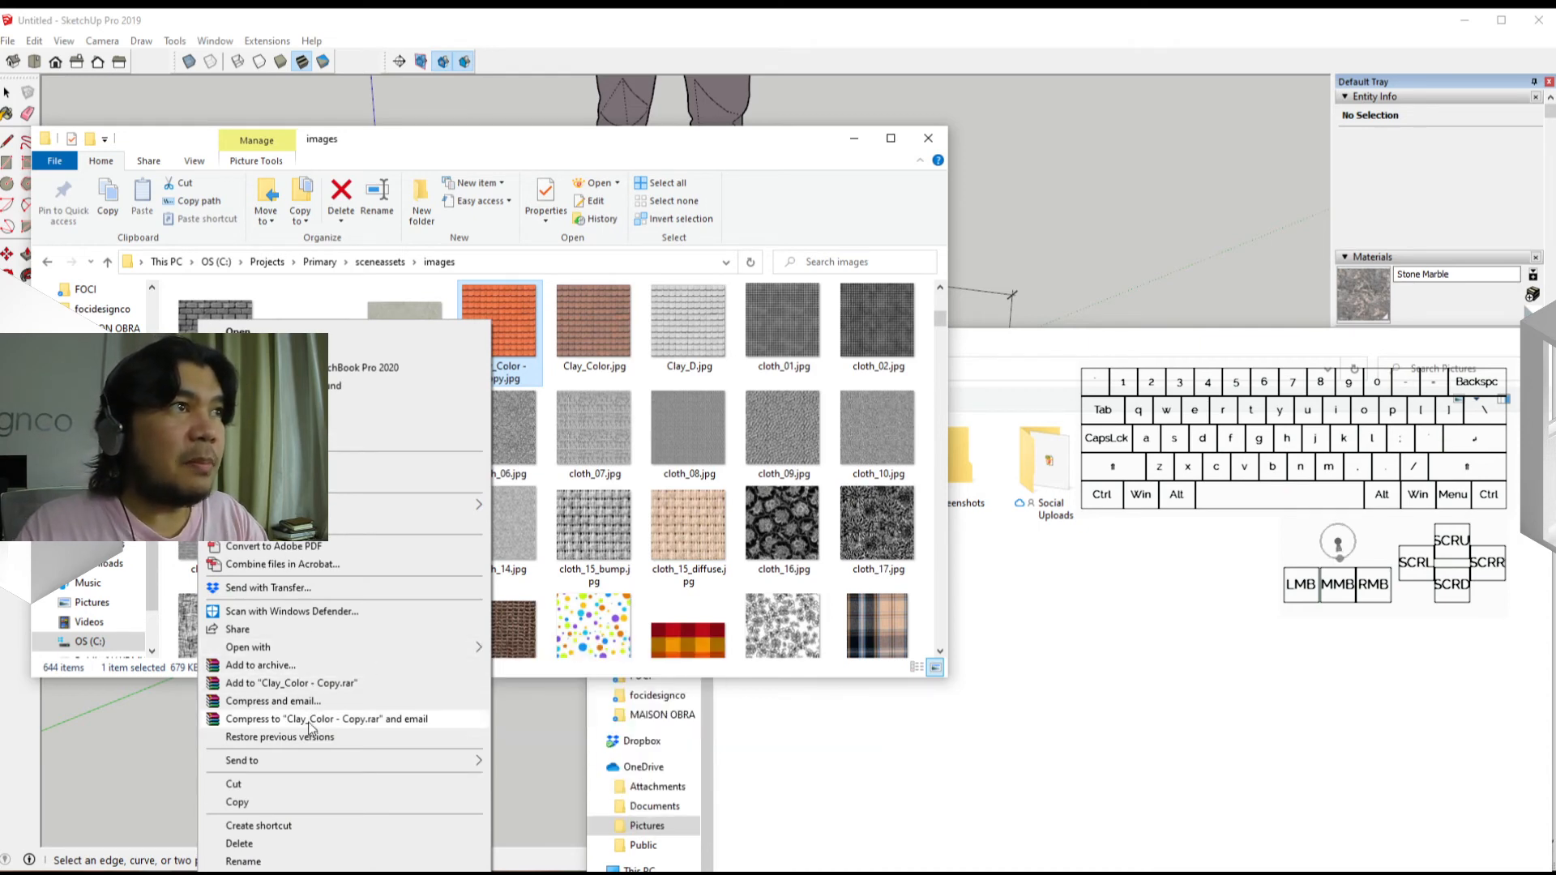
pyautogui.click(280, 804)
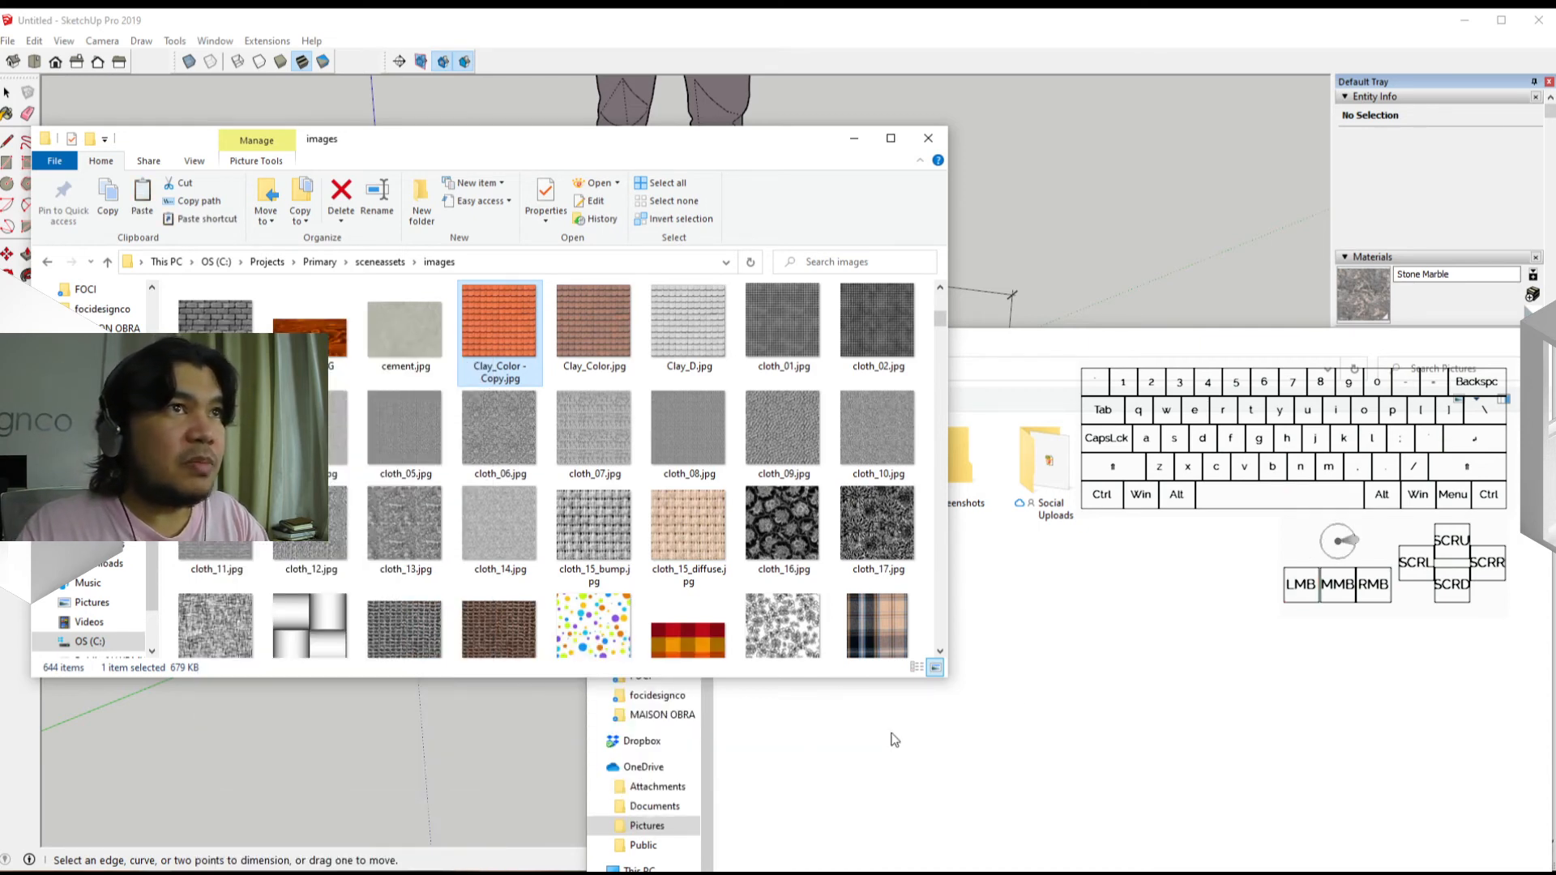
# Step: Paste Clay_Color - Copy.jpg into the OneDrive Pictures folder of the image chooser and load it as the material's texture
pyautogui.click(1123, 589)
pyautogui.rightClick(1110, 513)
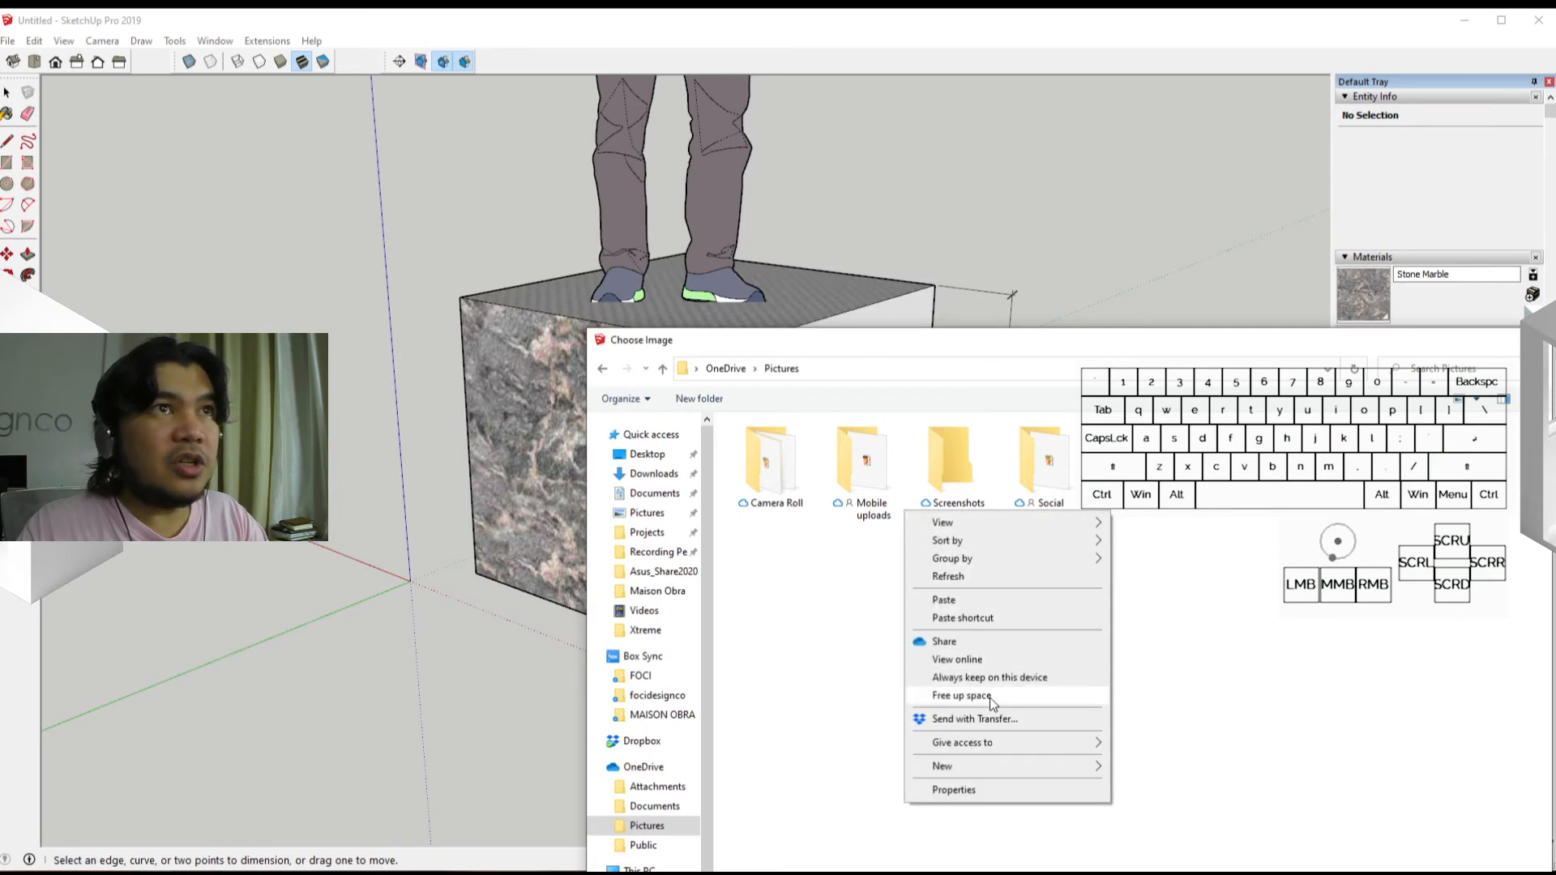
pyautogui.click(988, 603)
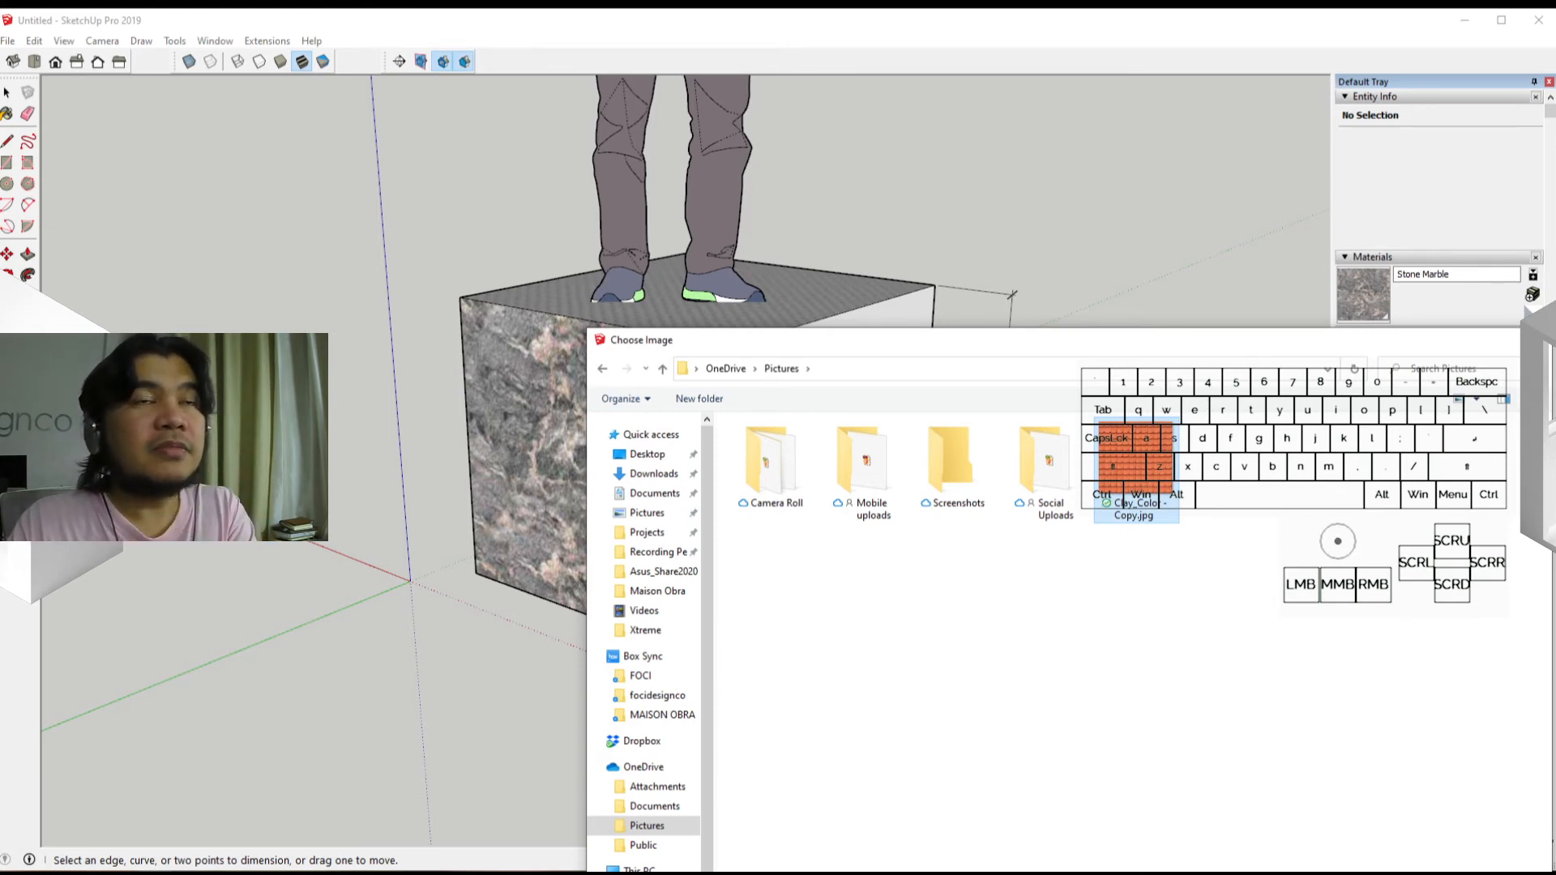
pyautogui.doubleClick(1135, 509)
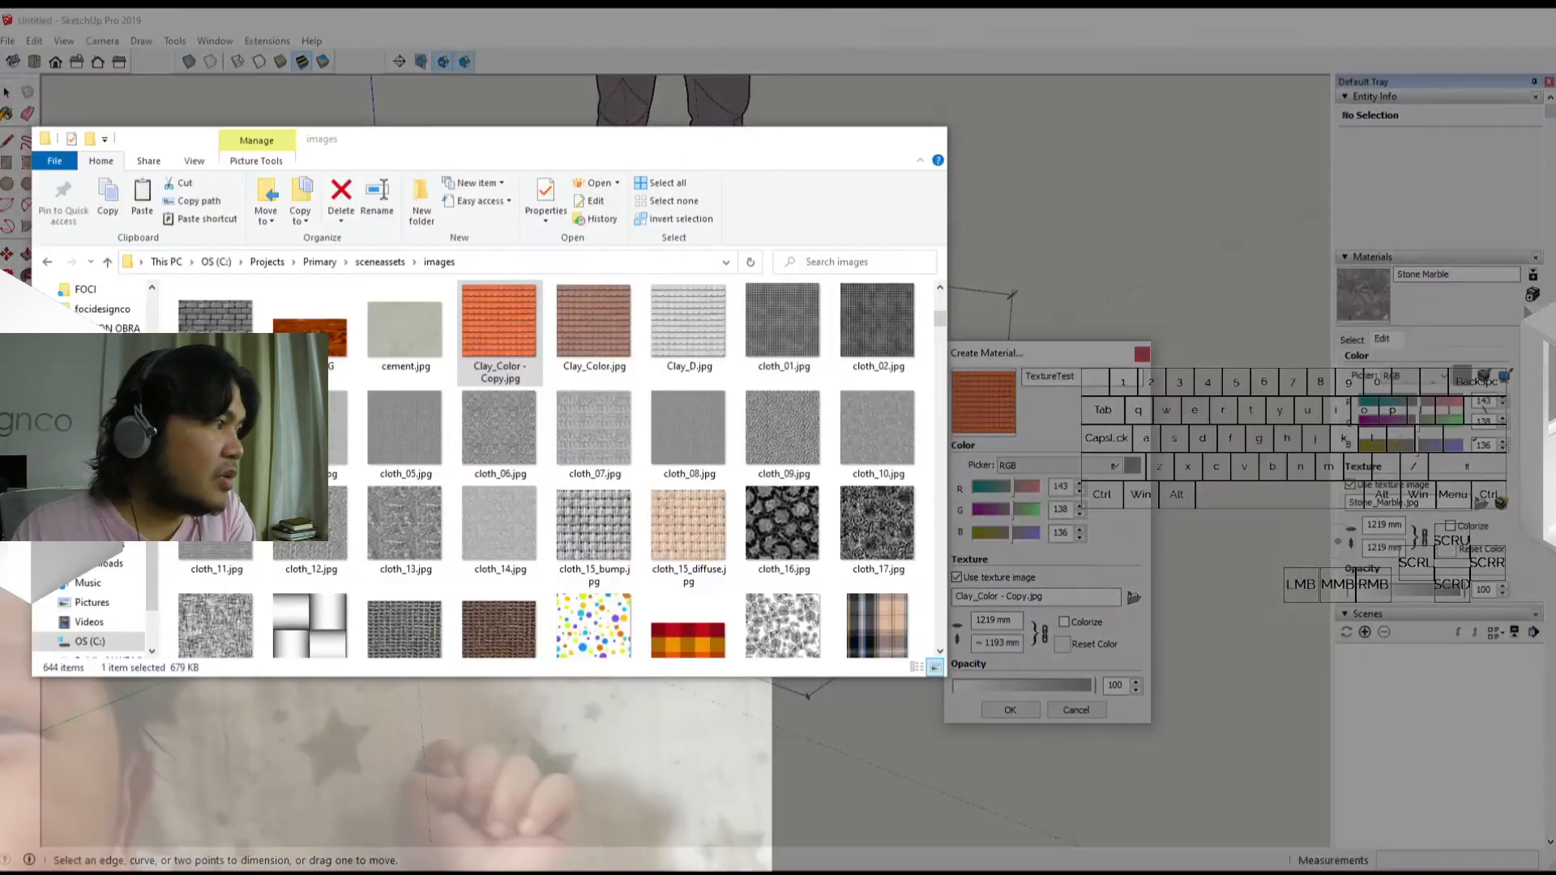
# Step: Examine the source image Clay_Color - Copy.jpg in XnView, then close it and move the File Explorer window off the model
pyautogui.click(324, 871)
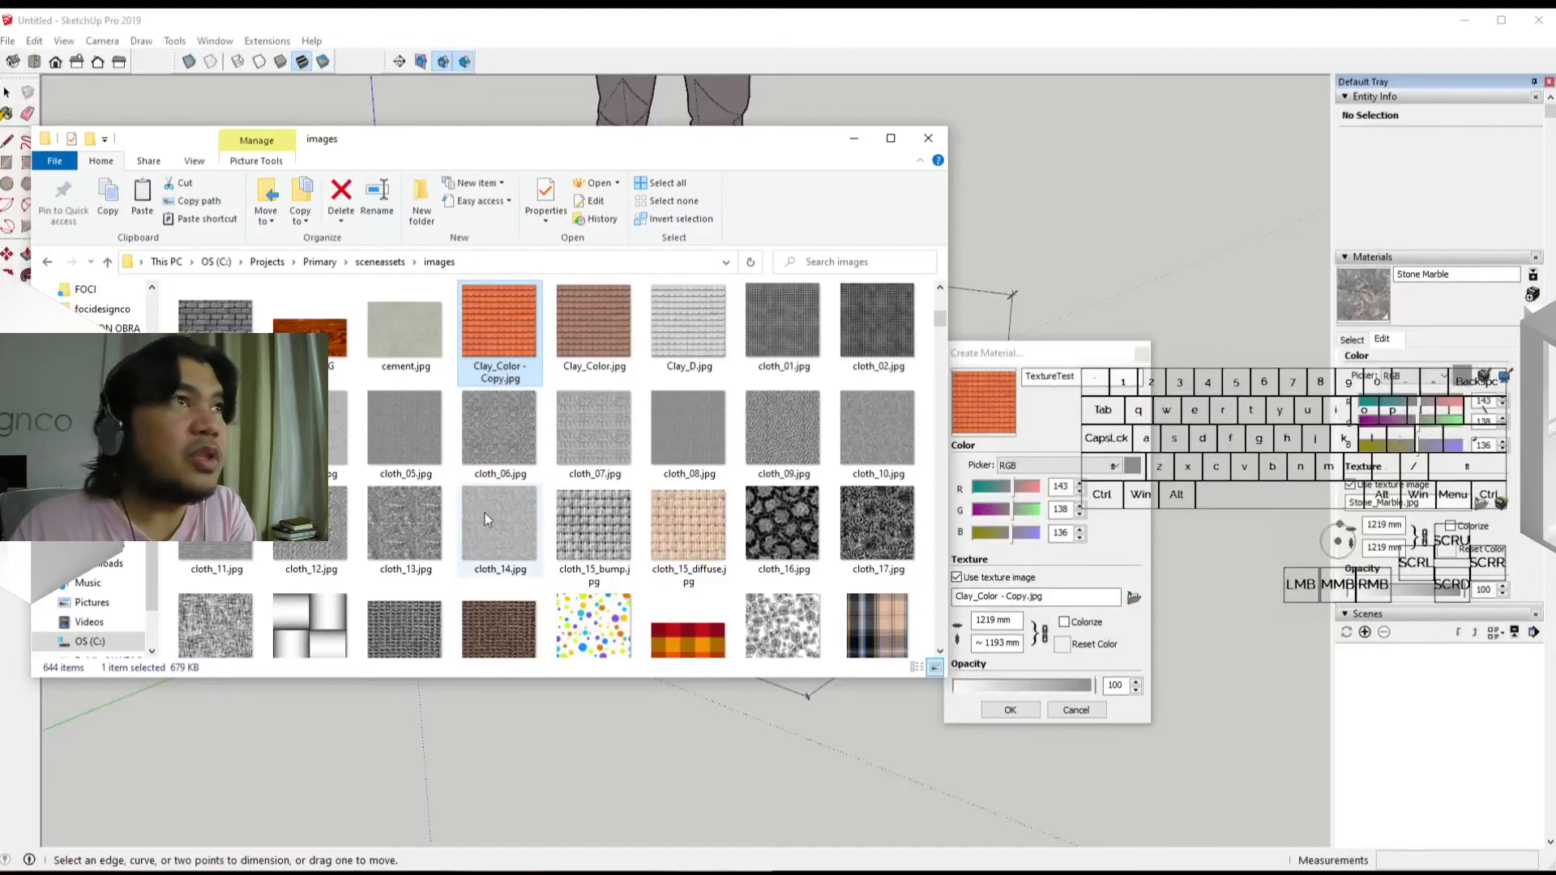
pyautogui.doubleClick(480, 357)
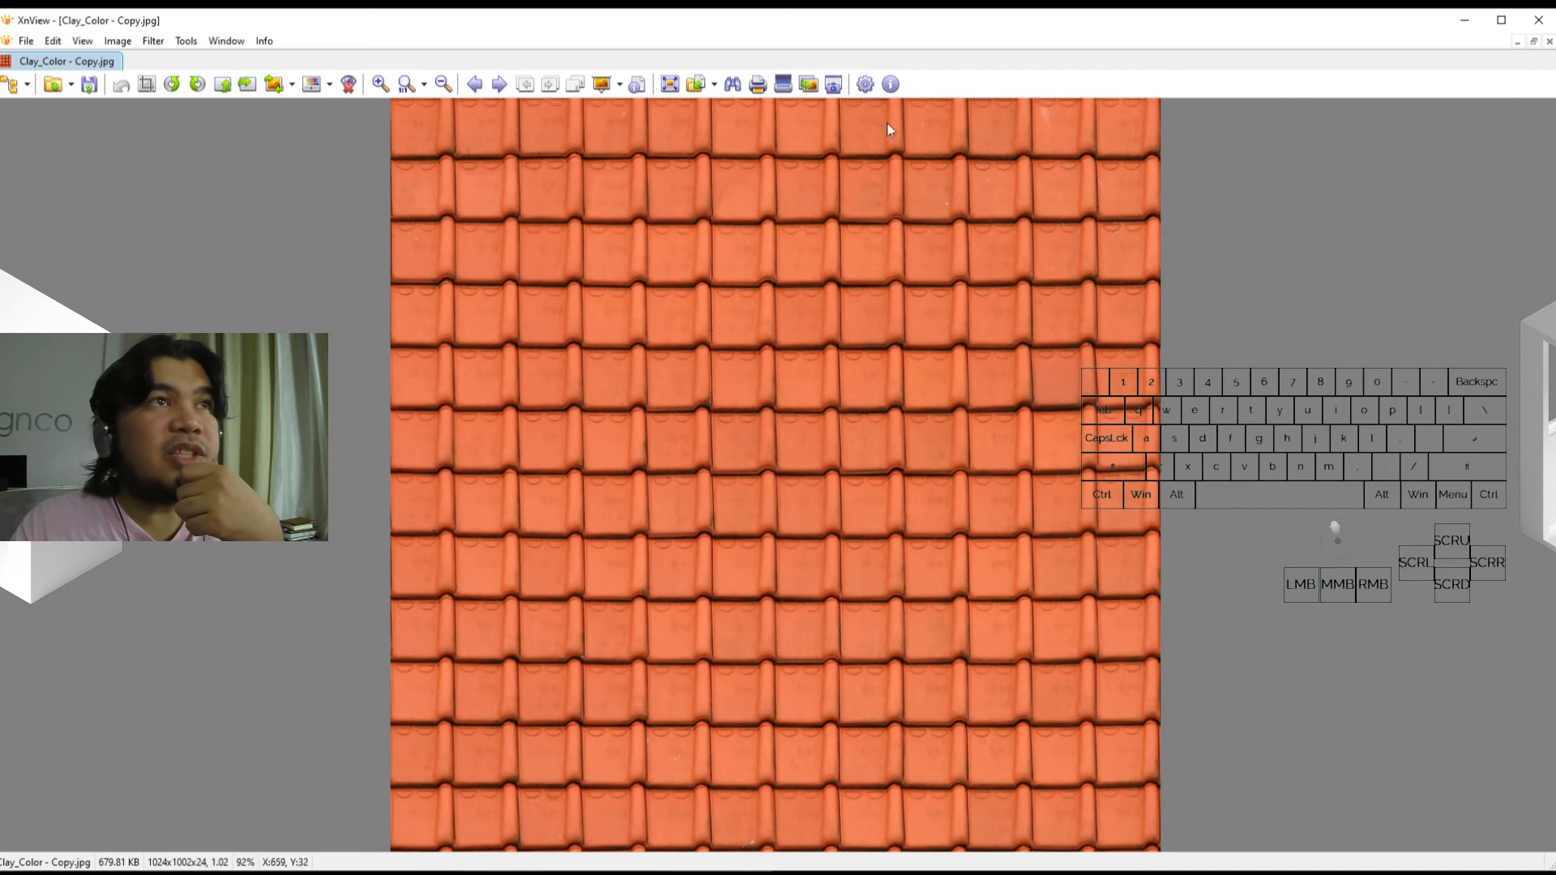
pyautogui.click(1531, 26)
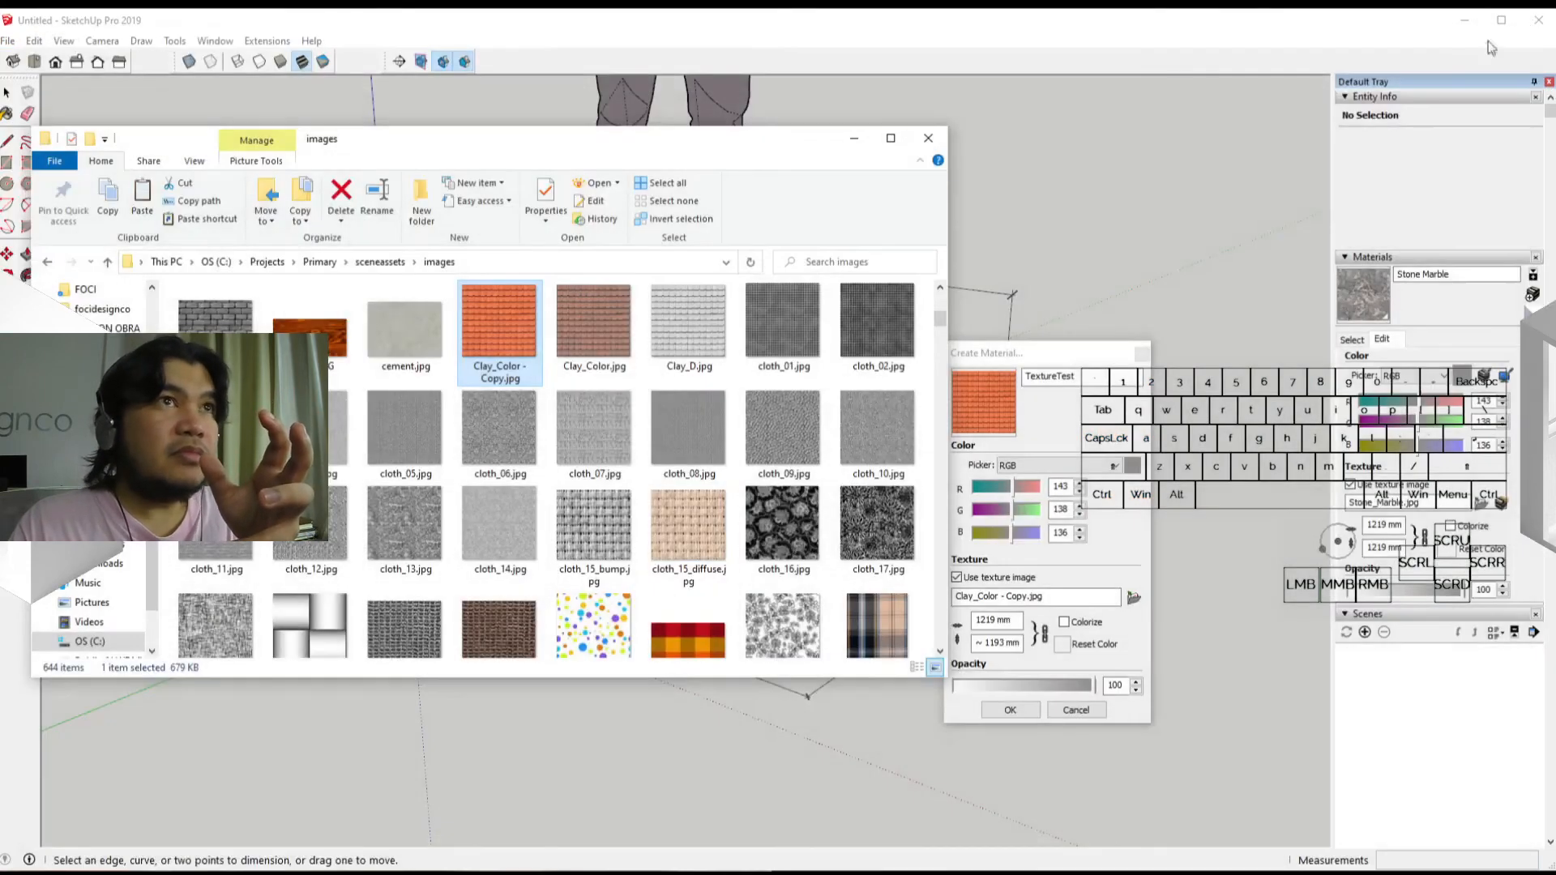
pyautogui.moveTo(795, 141); pyautogui.dragTo(0, 164)
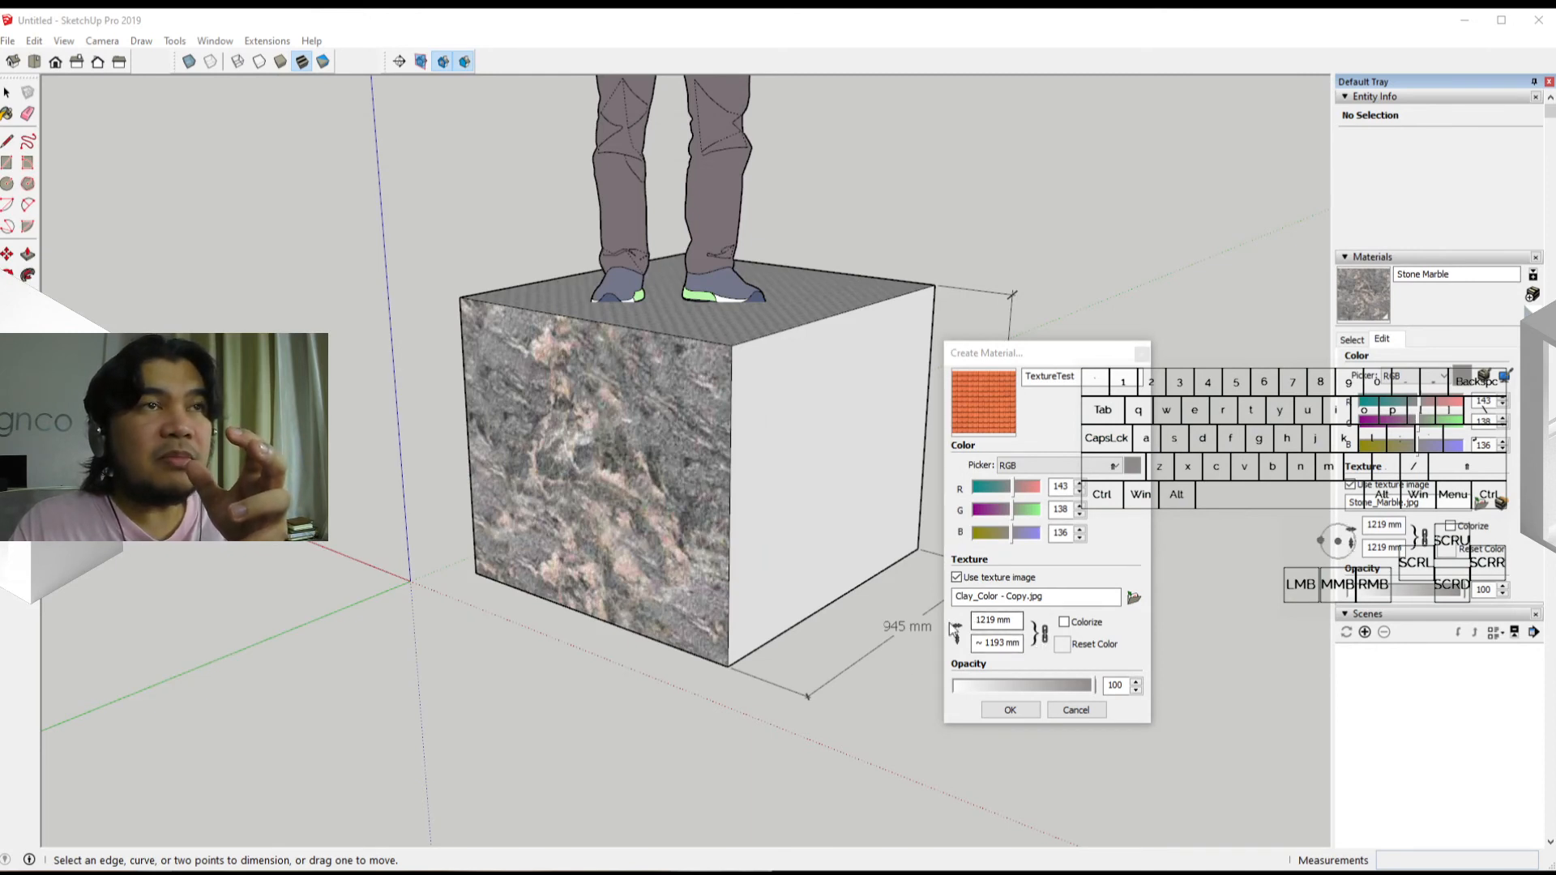
# Step: Unlock the texture's aspect ratio, set its size to 1220 mm by 1220 mm, relock the ratio and create the TextureTest material
pyautogui.click(1044, 634)
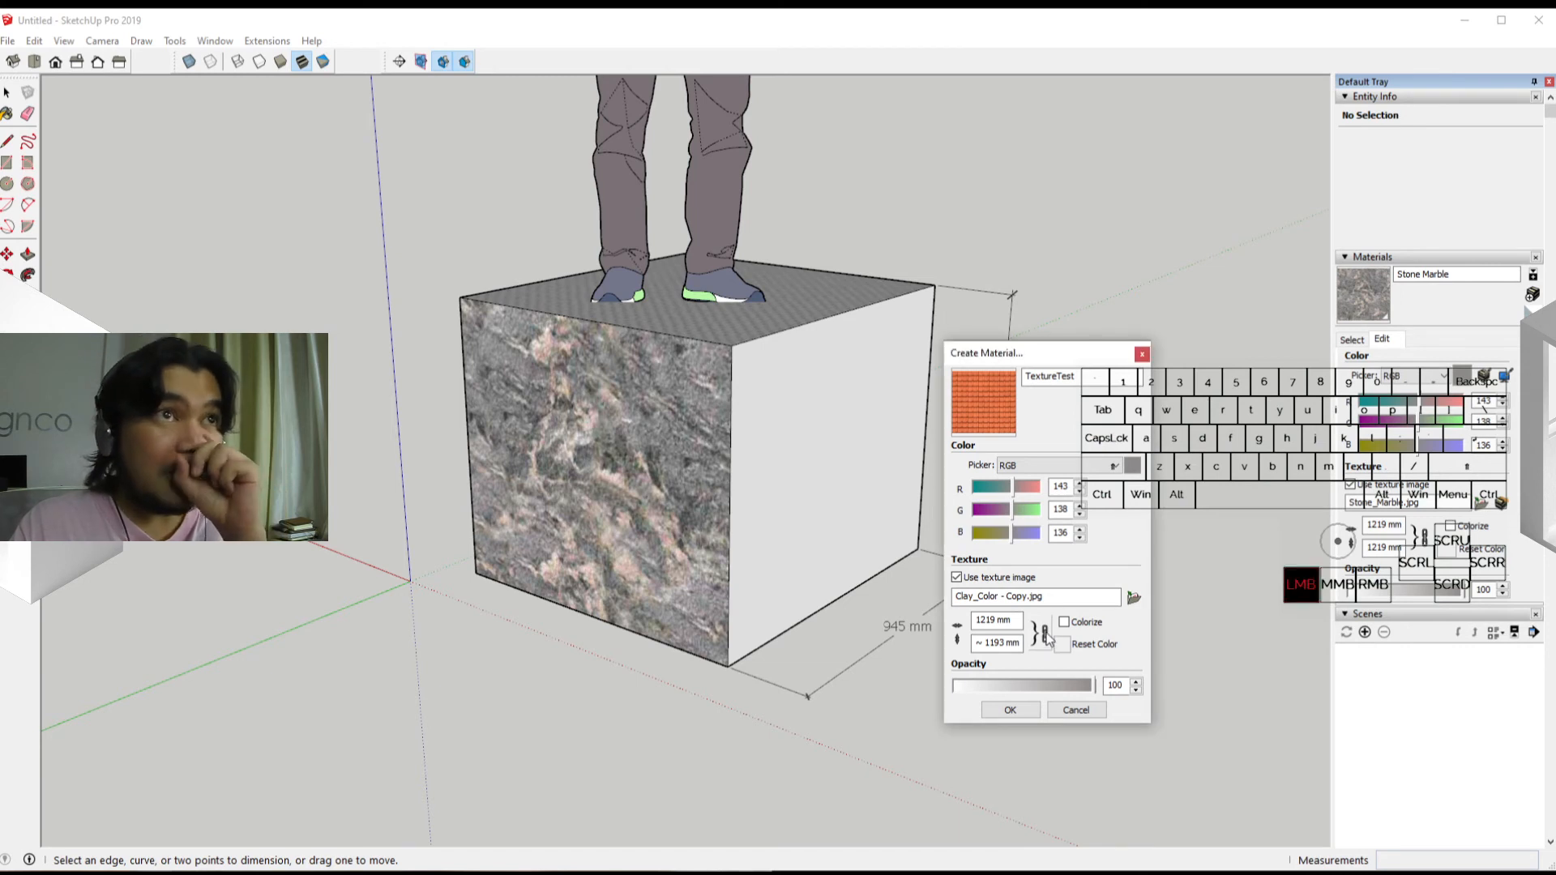
pyautogui.doubleClick(993, 620)
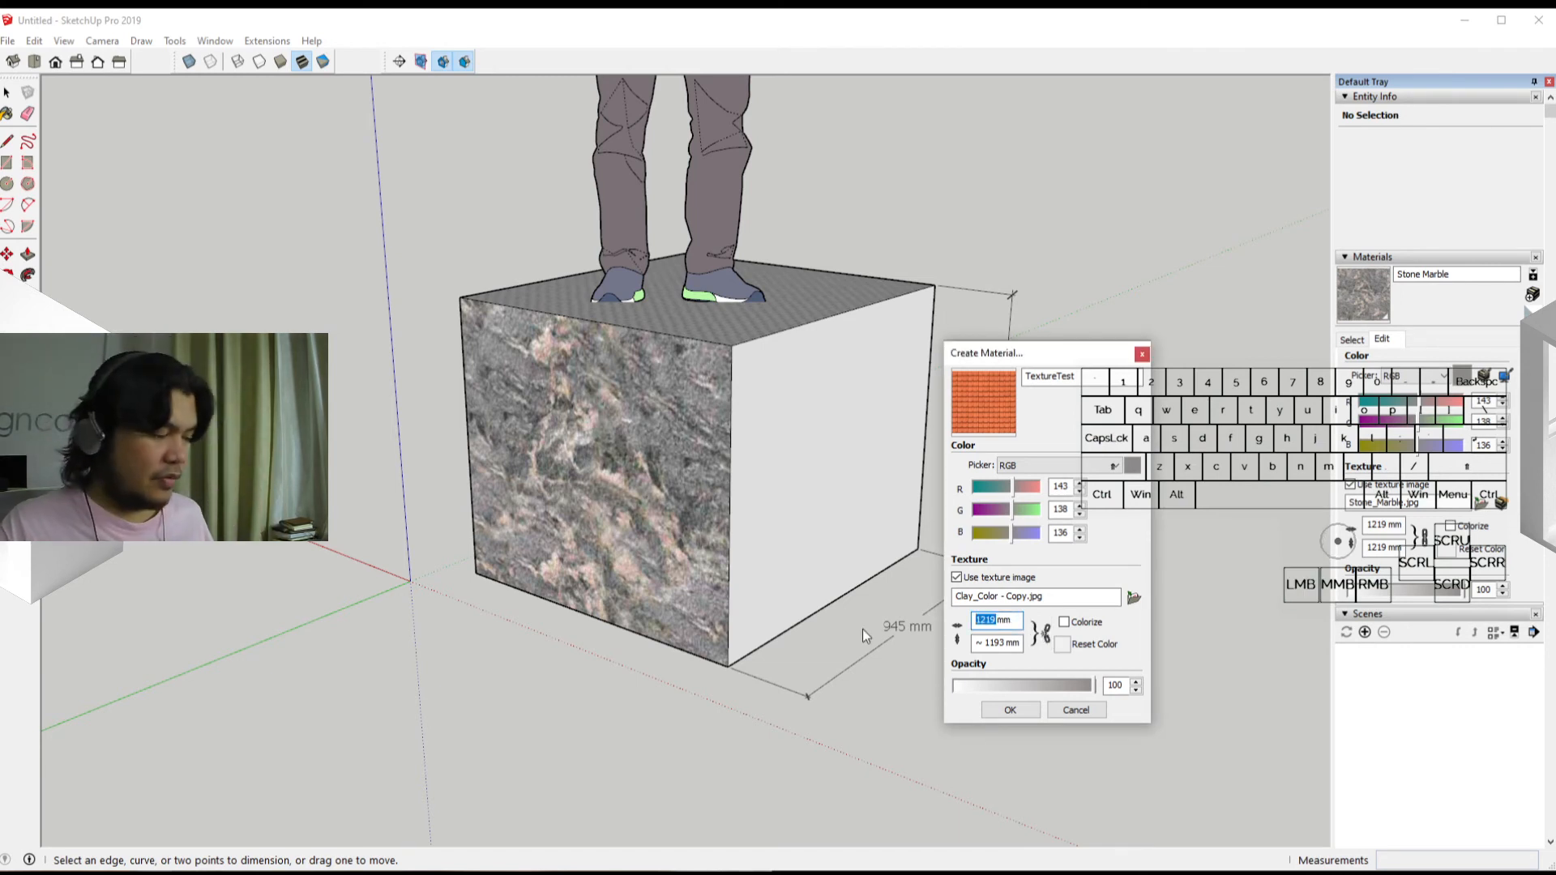
pyautogui.write('1220')
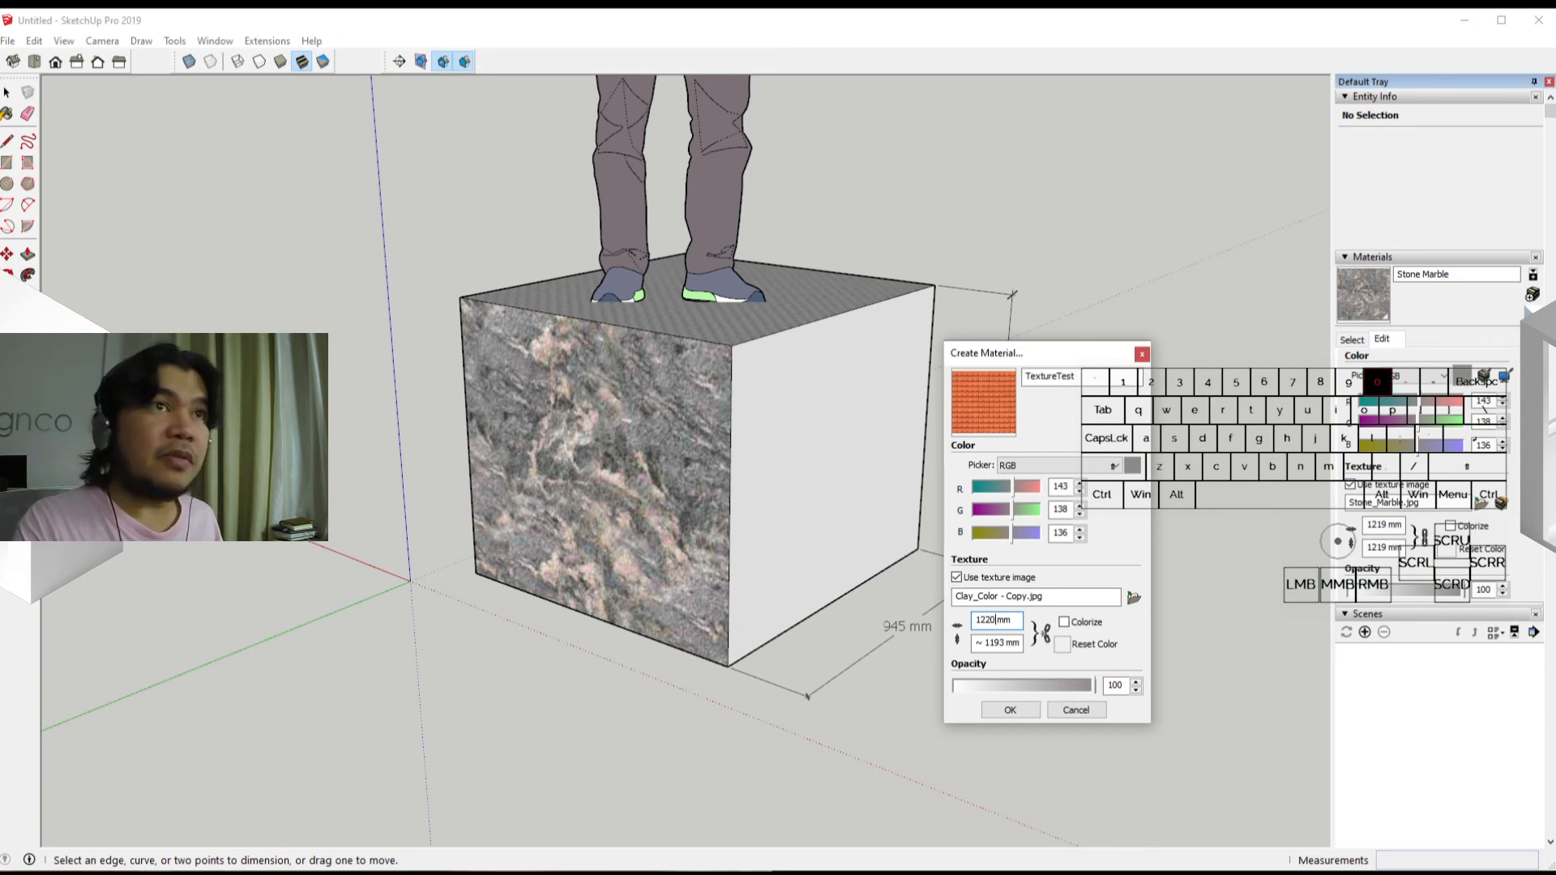
pyautogui.press('Tab')
pyautogui.write('12')
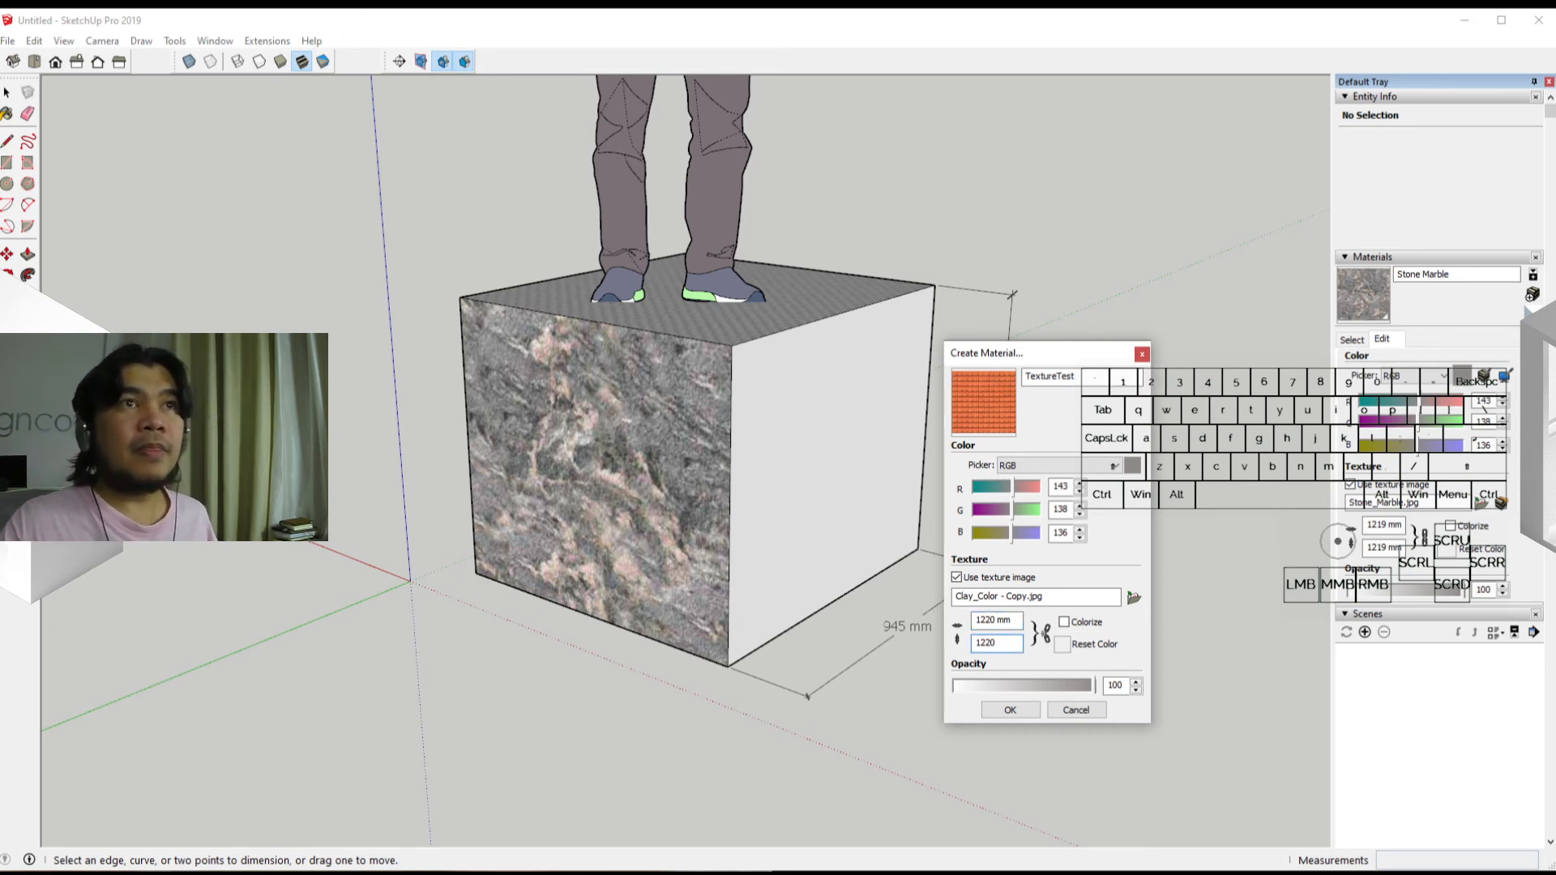
pyautogui.click(1043, 635)
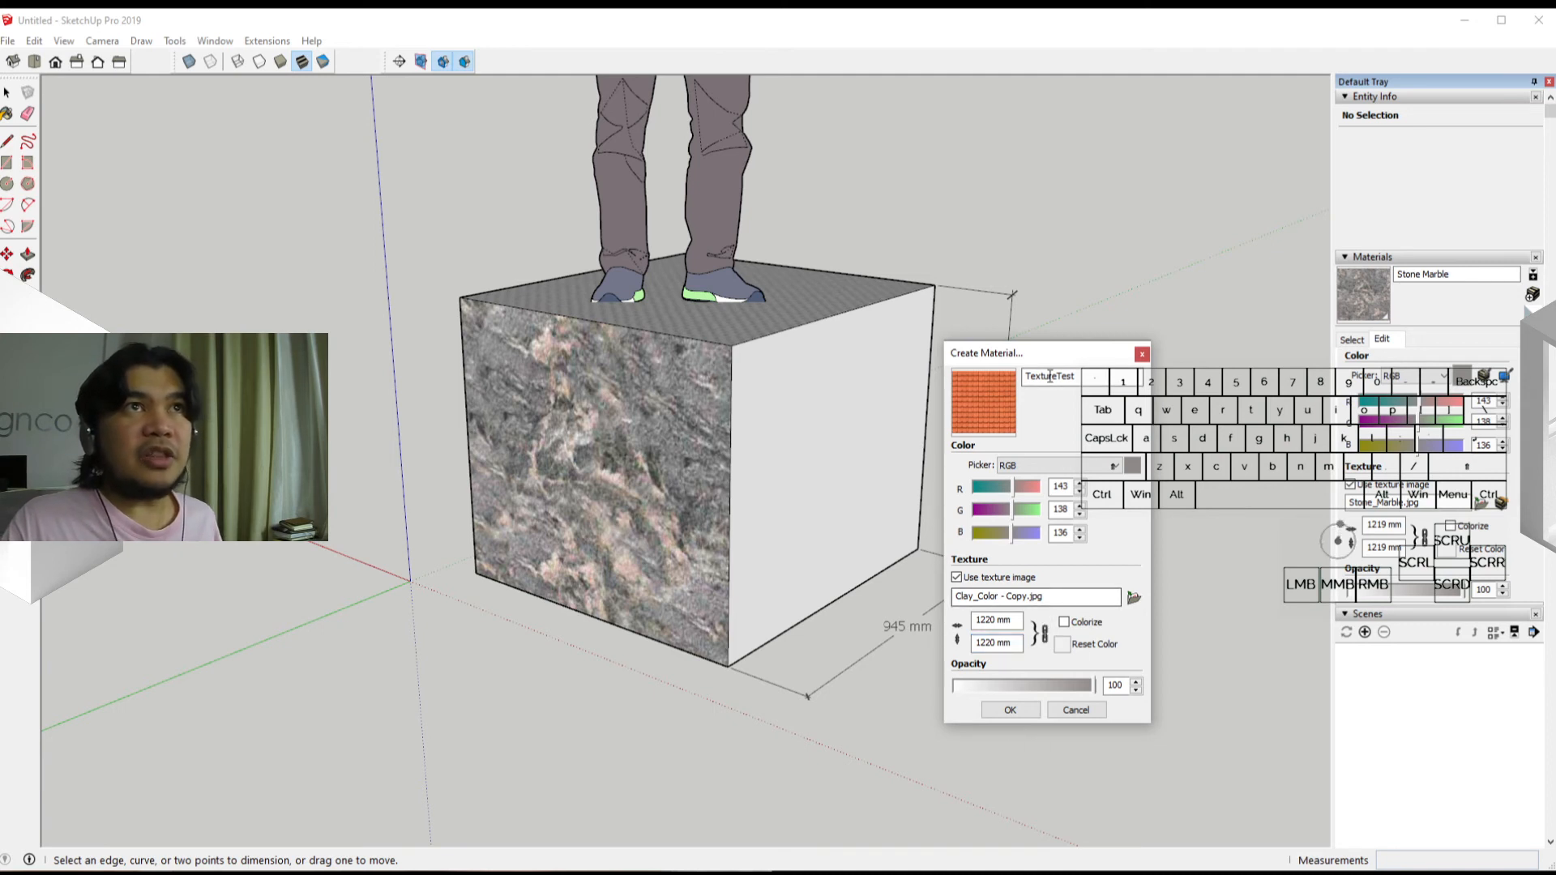
pyautogui.click(1011, 710)
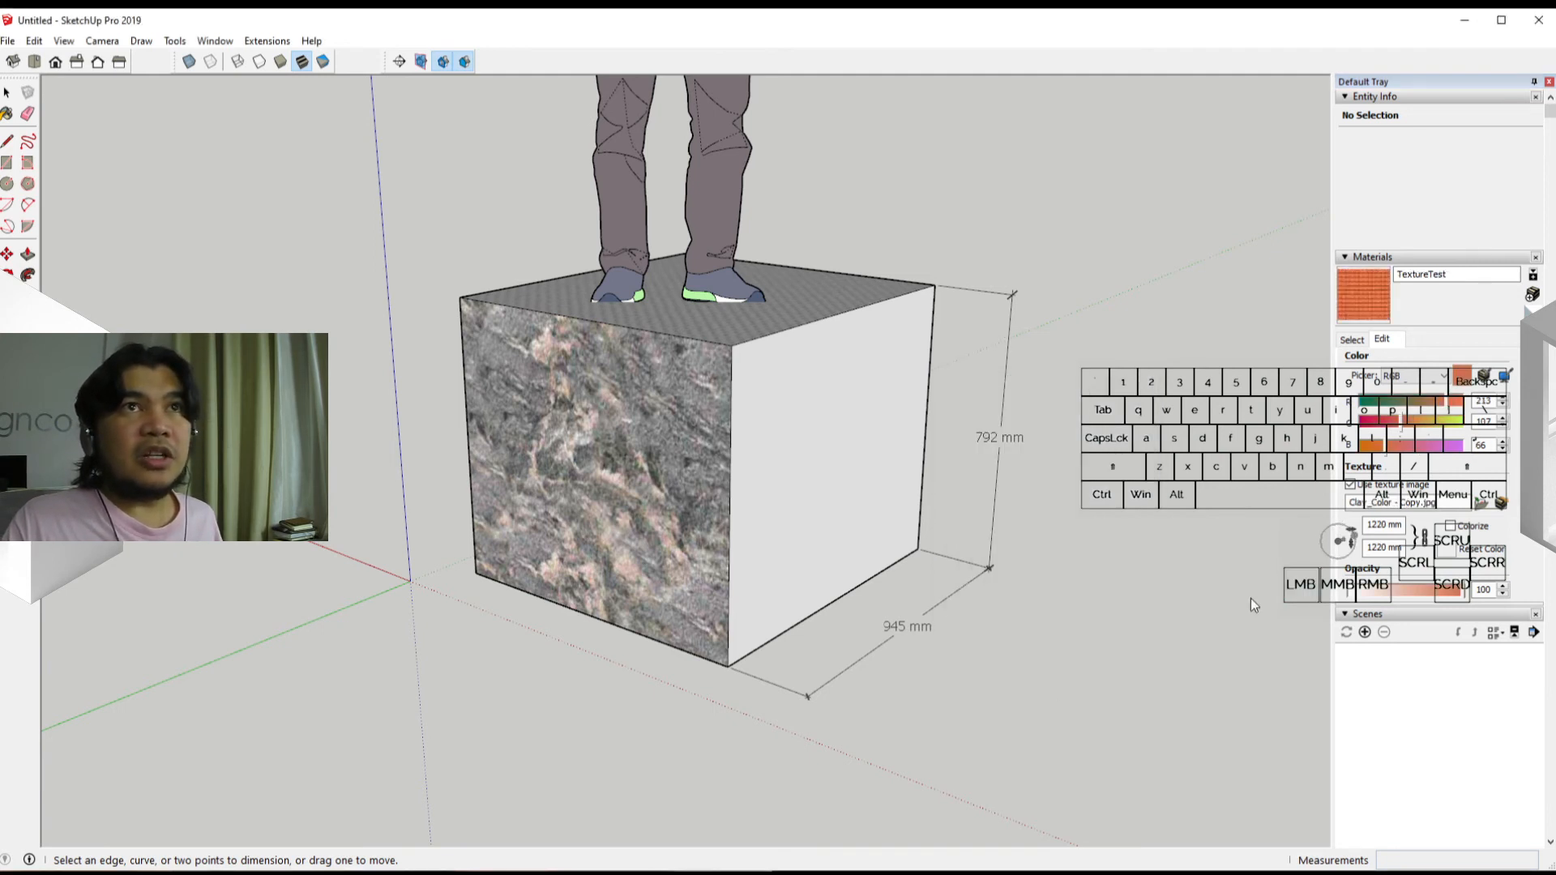
# Step: Paint the box's white side face with the TextureTest roof-tile material and return to the Select tool
pyautogui.click(830, 519)
pyautogui.moveTo(835, 527)
pyautogui.mouseDown(button='middle')
pyautogui.moveTo(809, 556)
pyautogui.moveTo(640, 533)
pyautogui.moveTo(649, 519)
pyautogui.mouseUp(button='middle')
pyautogui.press('space')
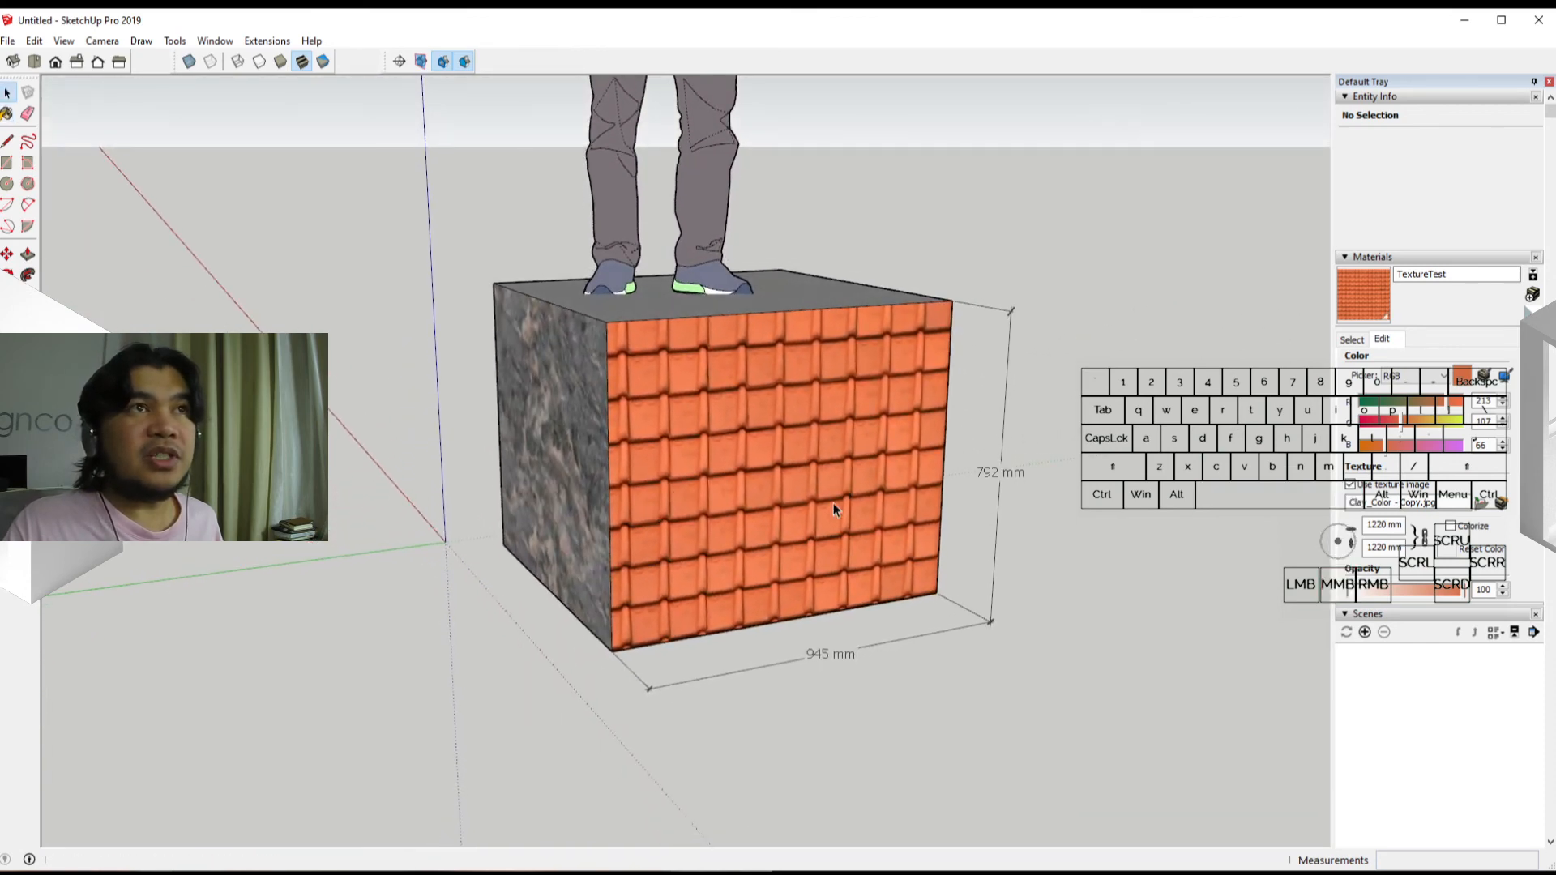
# Step: Move the scale figure off the box's top face and place it beside the stone-textured side
pyautogui.moveTo(833, 502); pyautogui.dragTo(865, 496, button='middle')
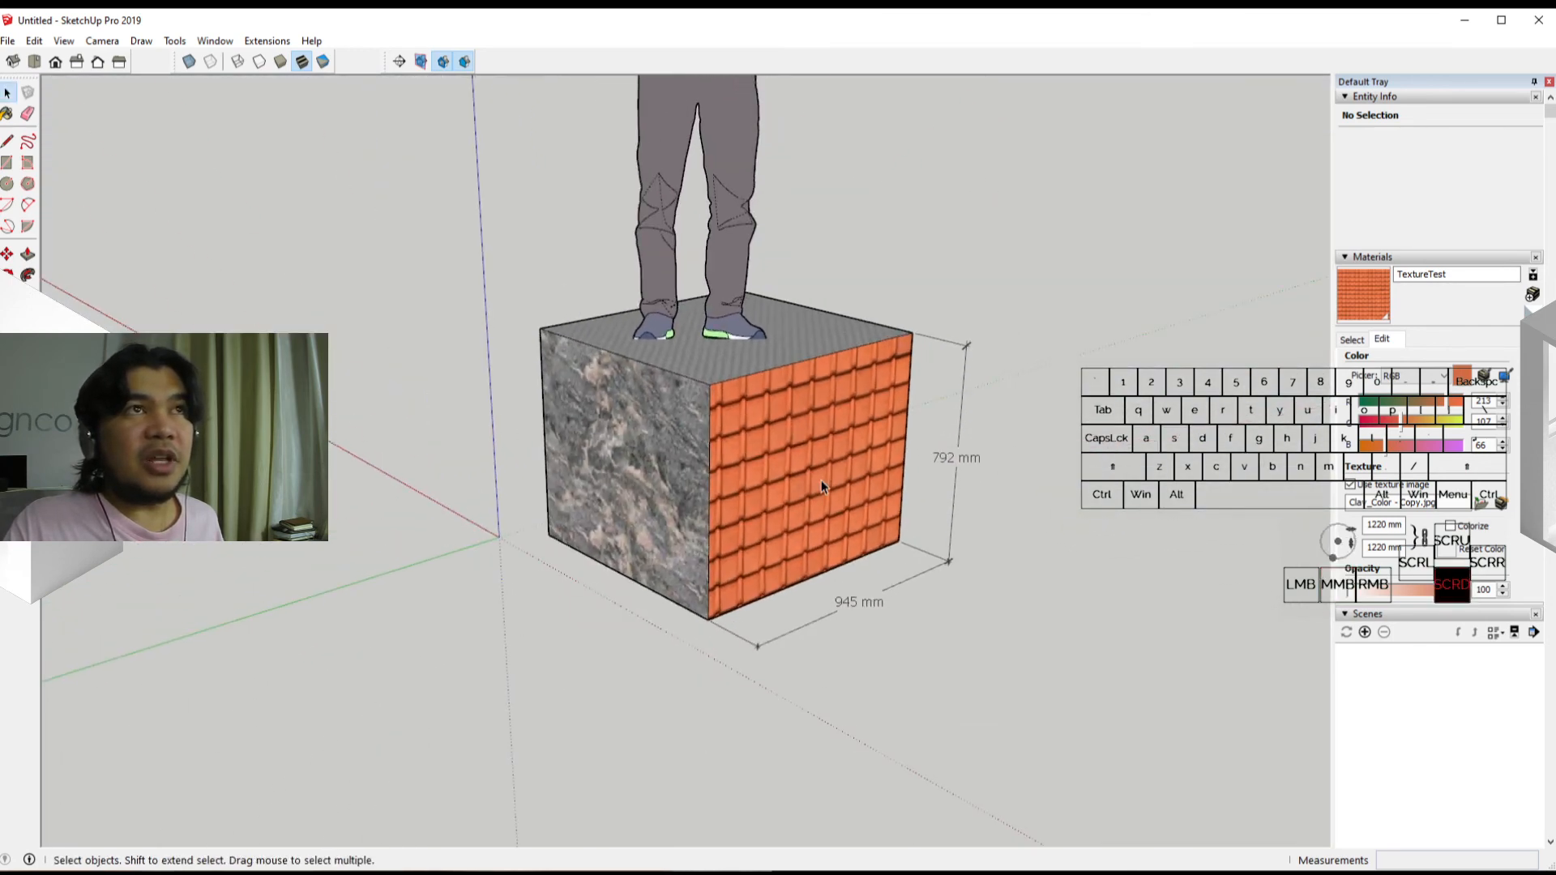
pyautogui.scroll(-3, 821, 486)
pyautogui.click(767, 352)
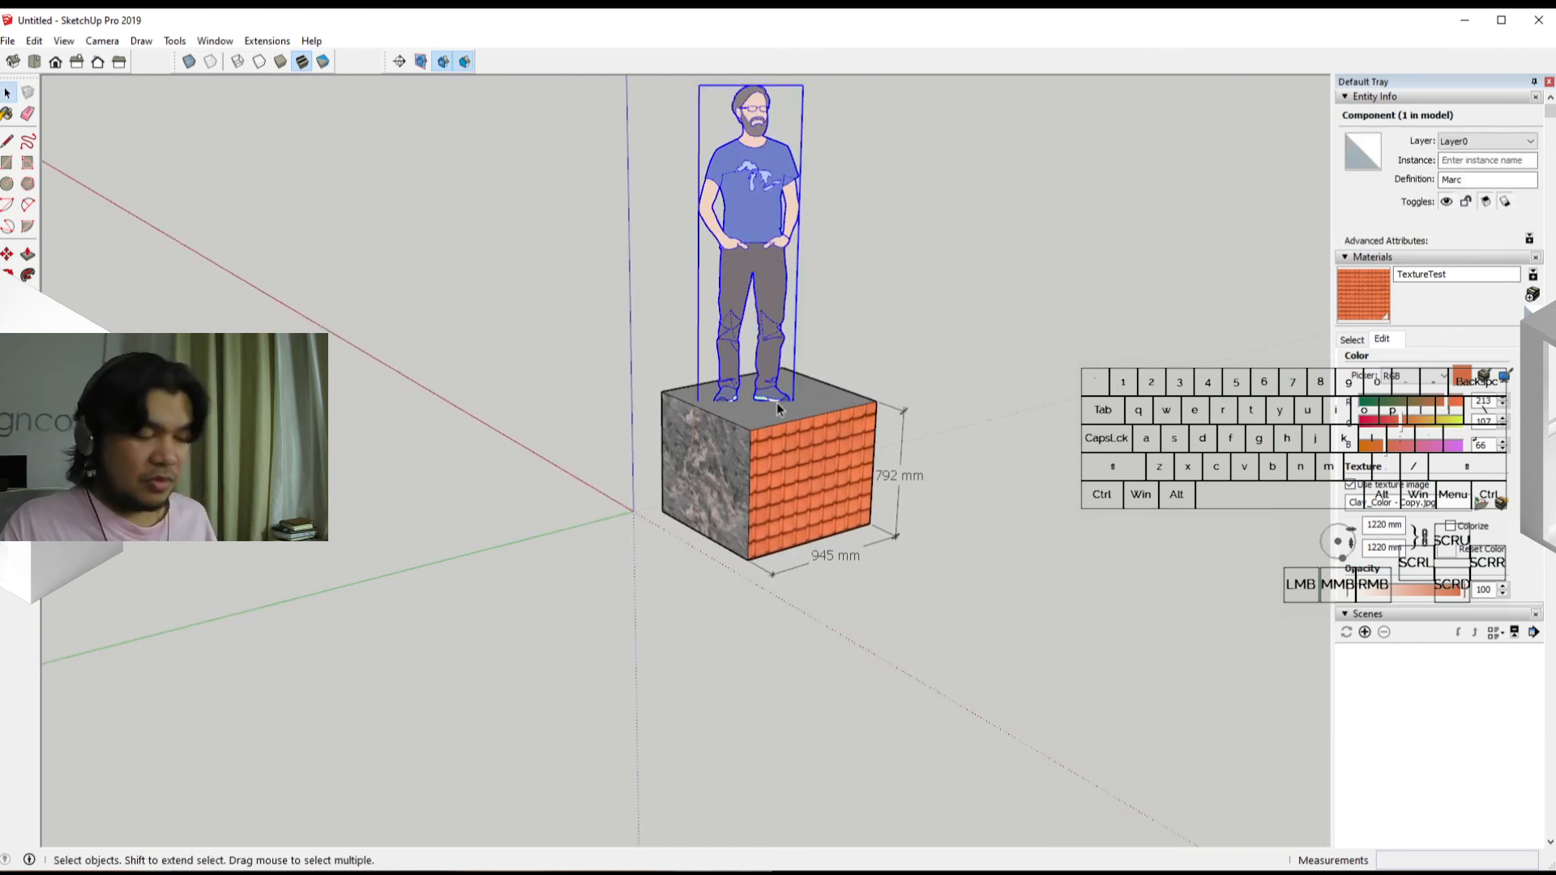
pyautogui.click(818, 401)
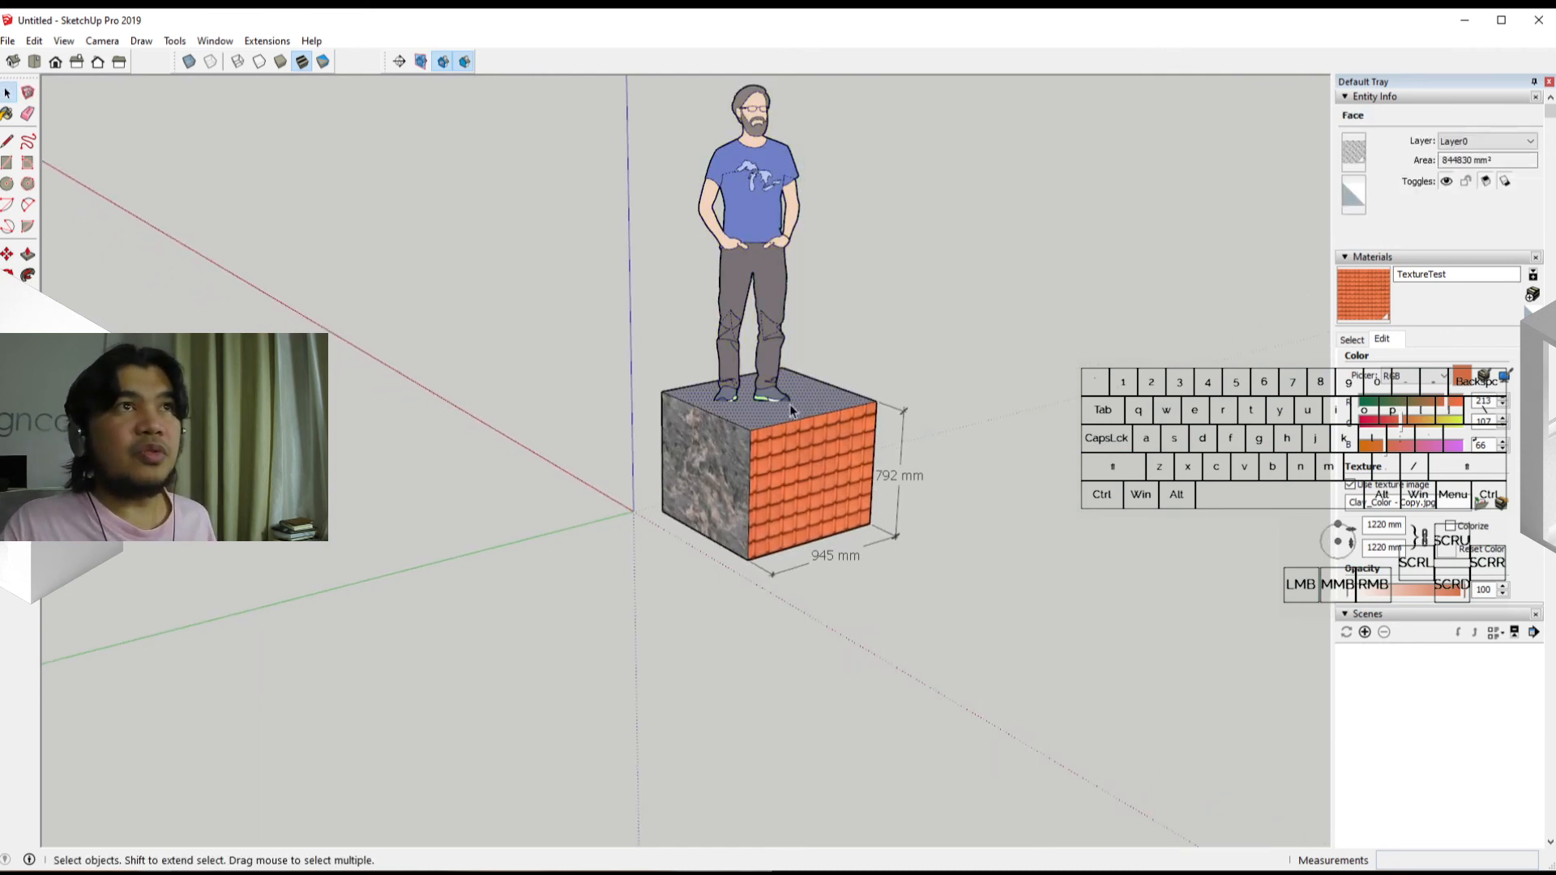
pyautogui.click(765, 342)
pyautogui.press('m')
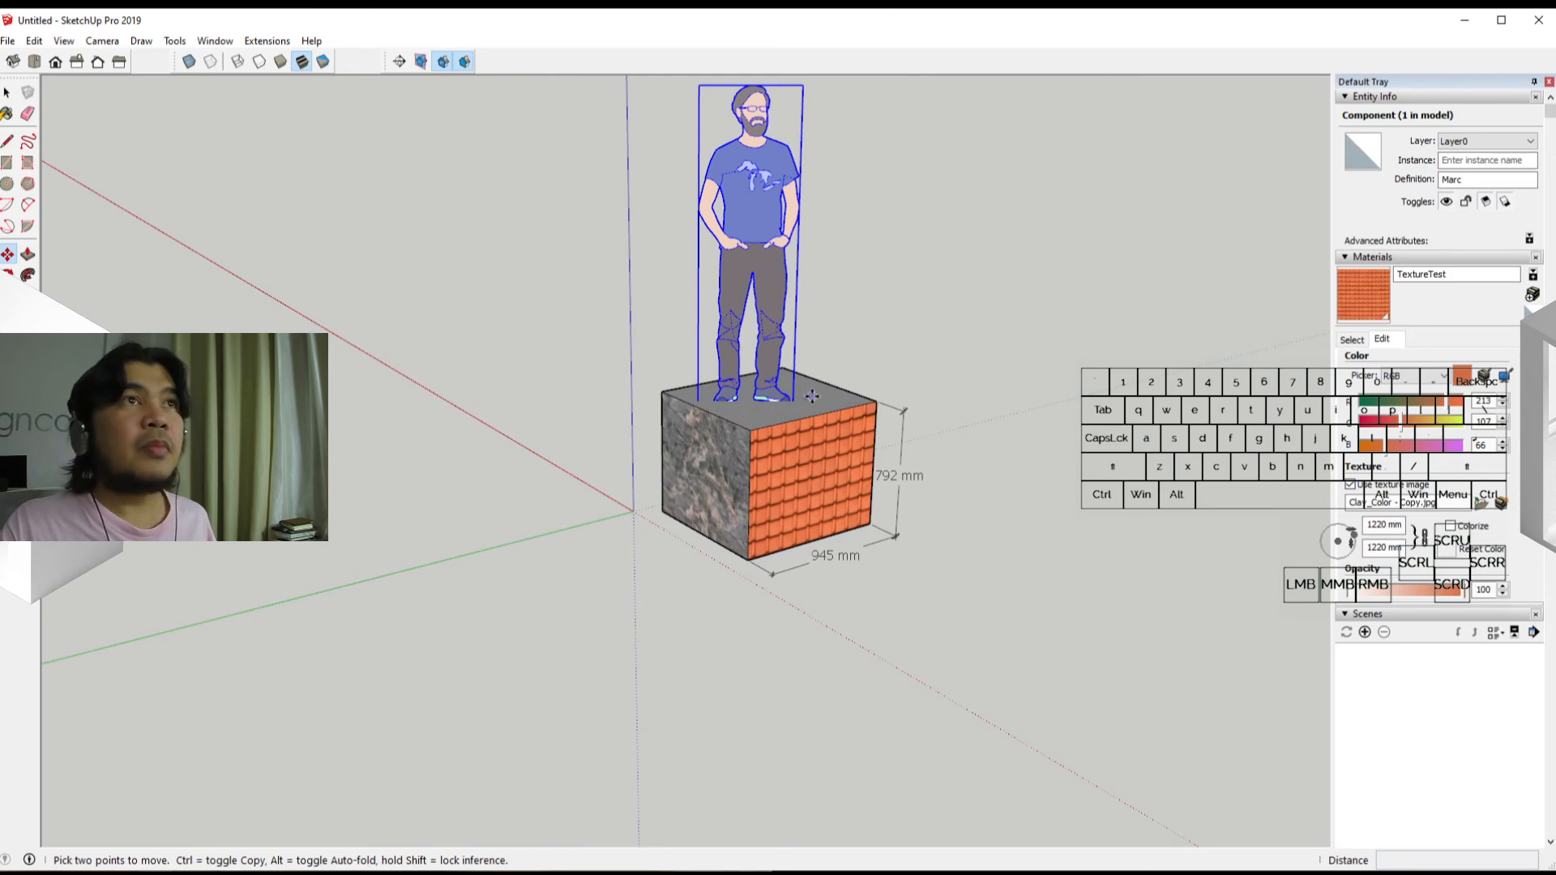
pyautogui.click(810, 398)
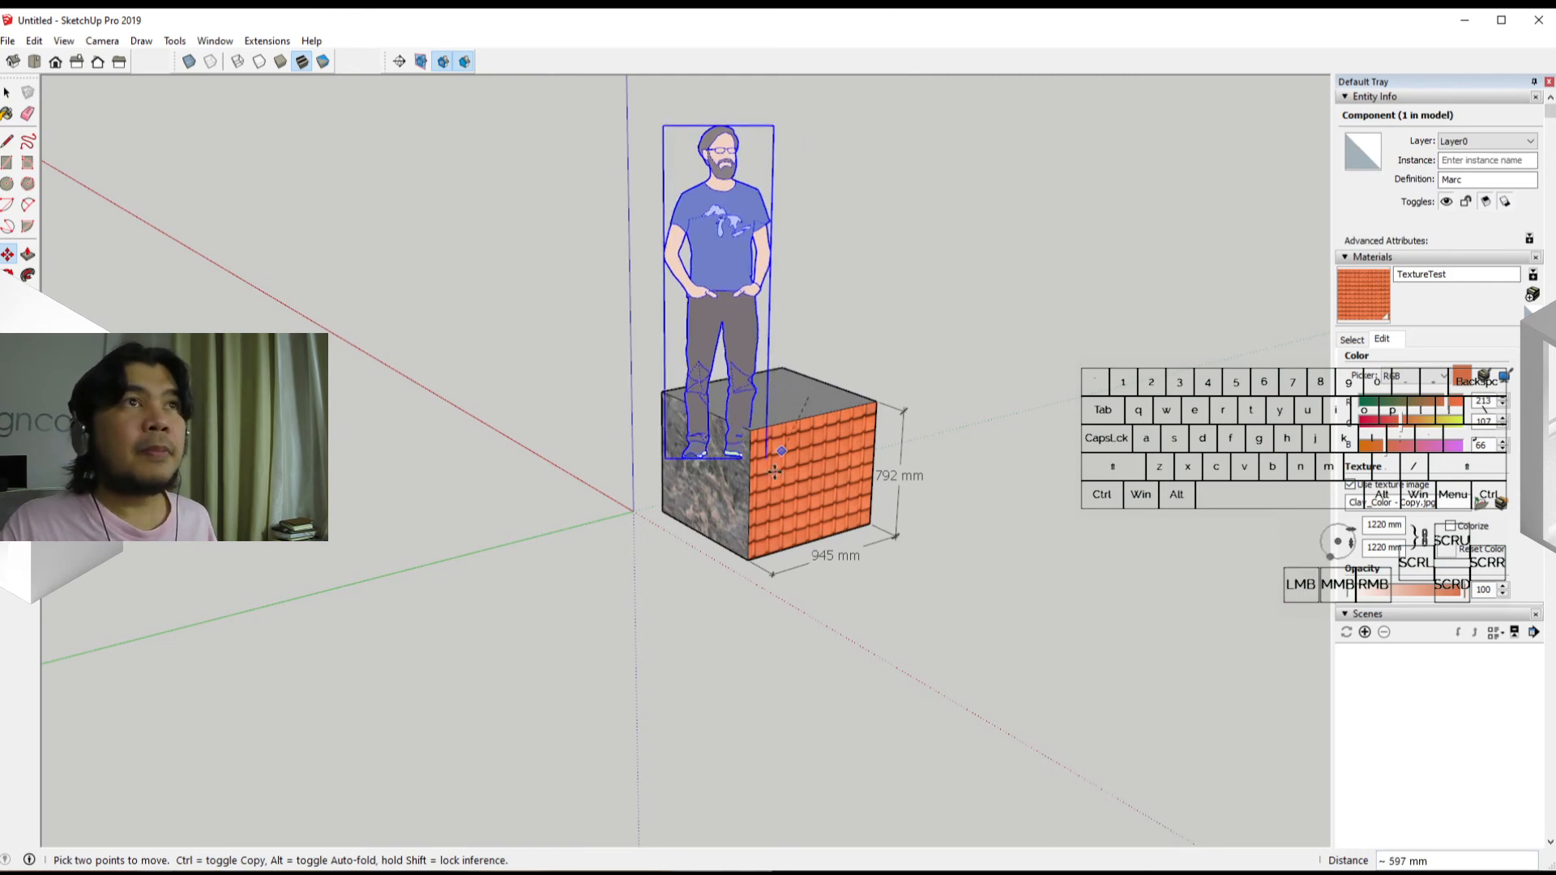
pyautogui.click(769, 577)
pyautogui.scroll(5, 755, 523)
pyautogui.press('space')
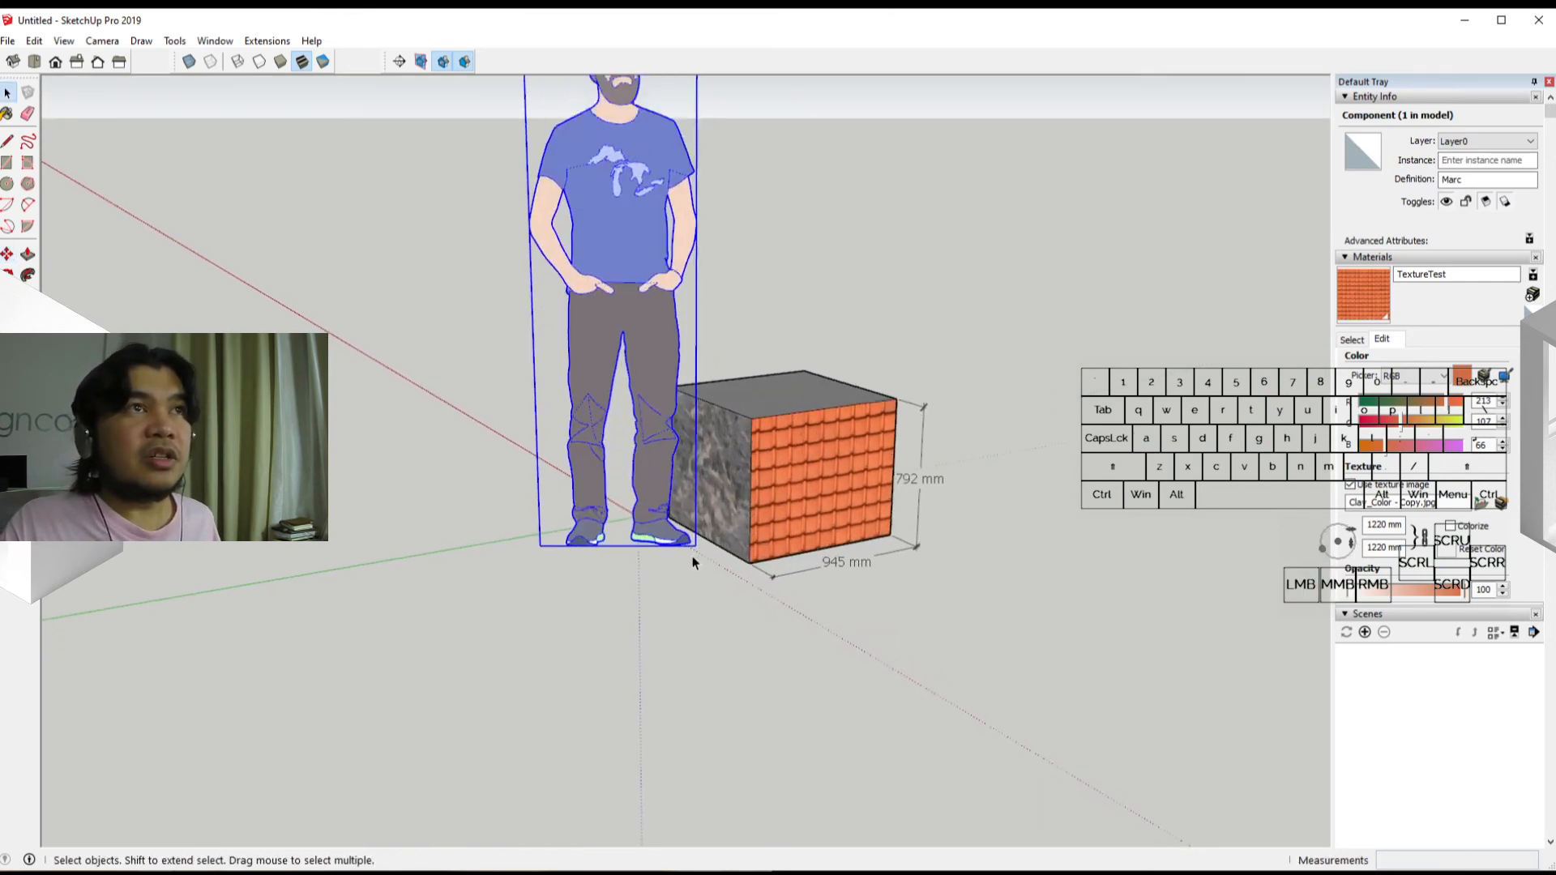
# Step: Move the scale figure by its base onto the endpoint at the stone face's lower rear corner
pyautogui.press('m')
pyautogui.click(648, 543)
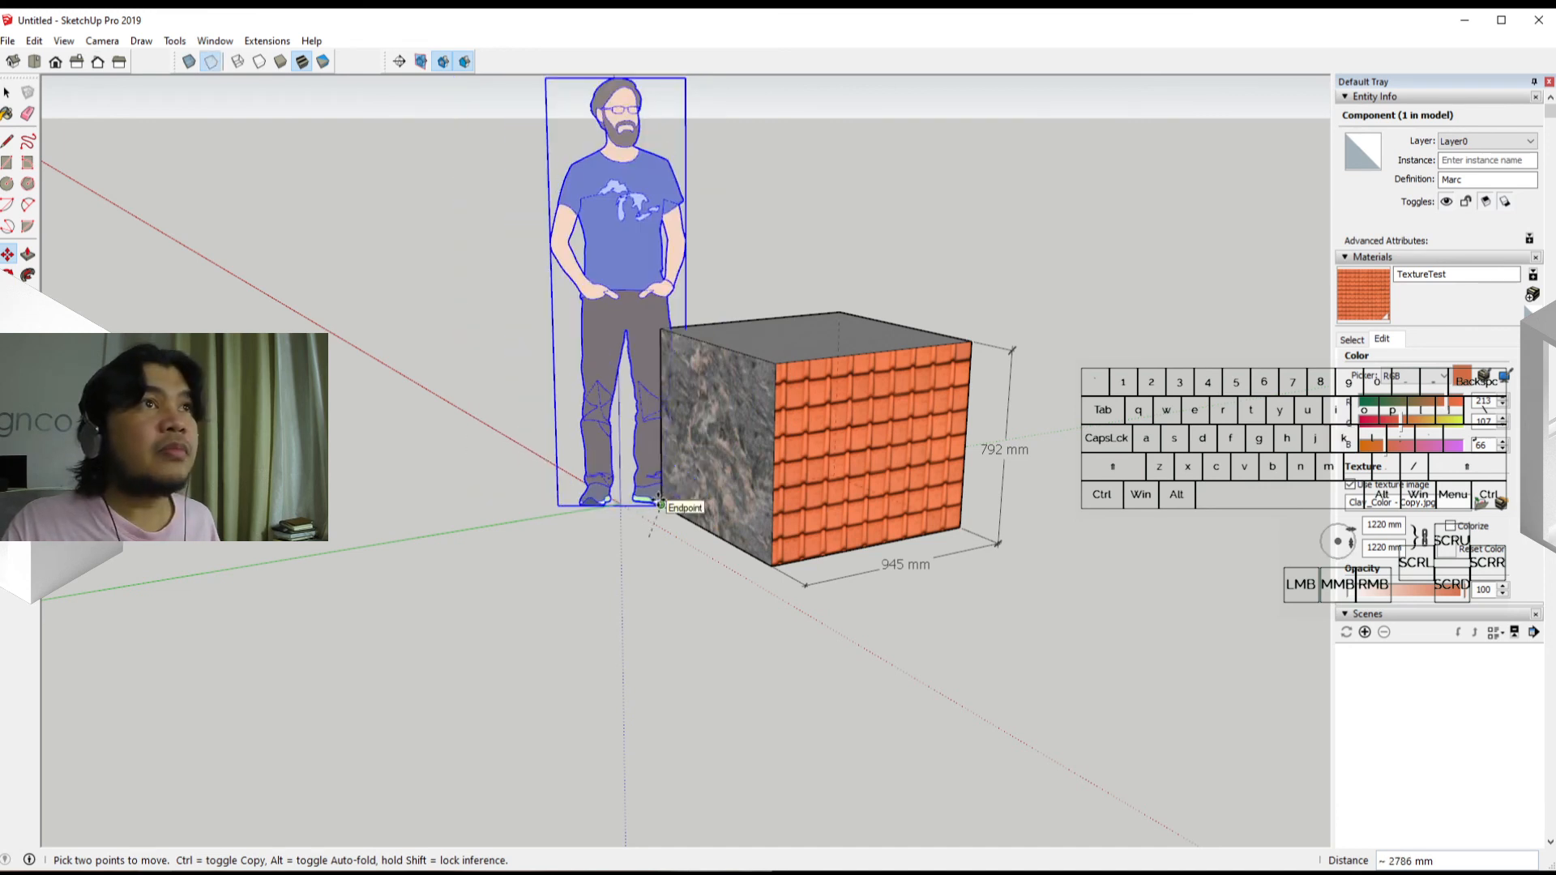
pyautogui.click(660, 503)
pyautogui.press('space')
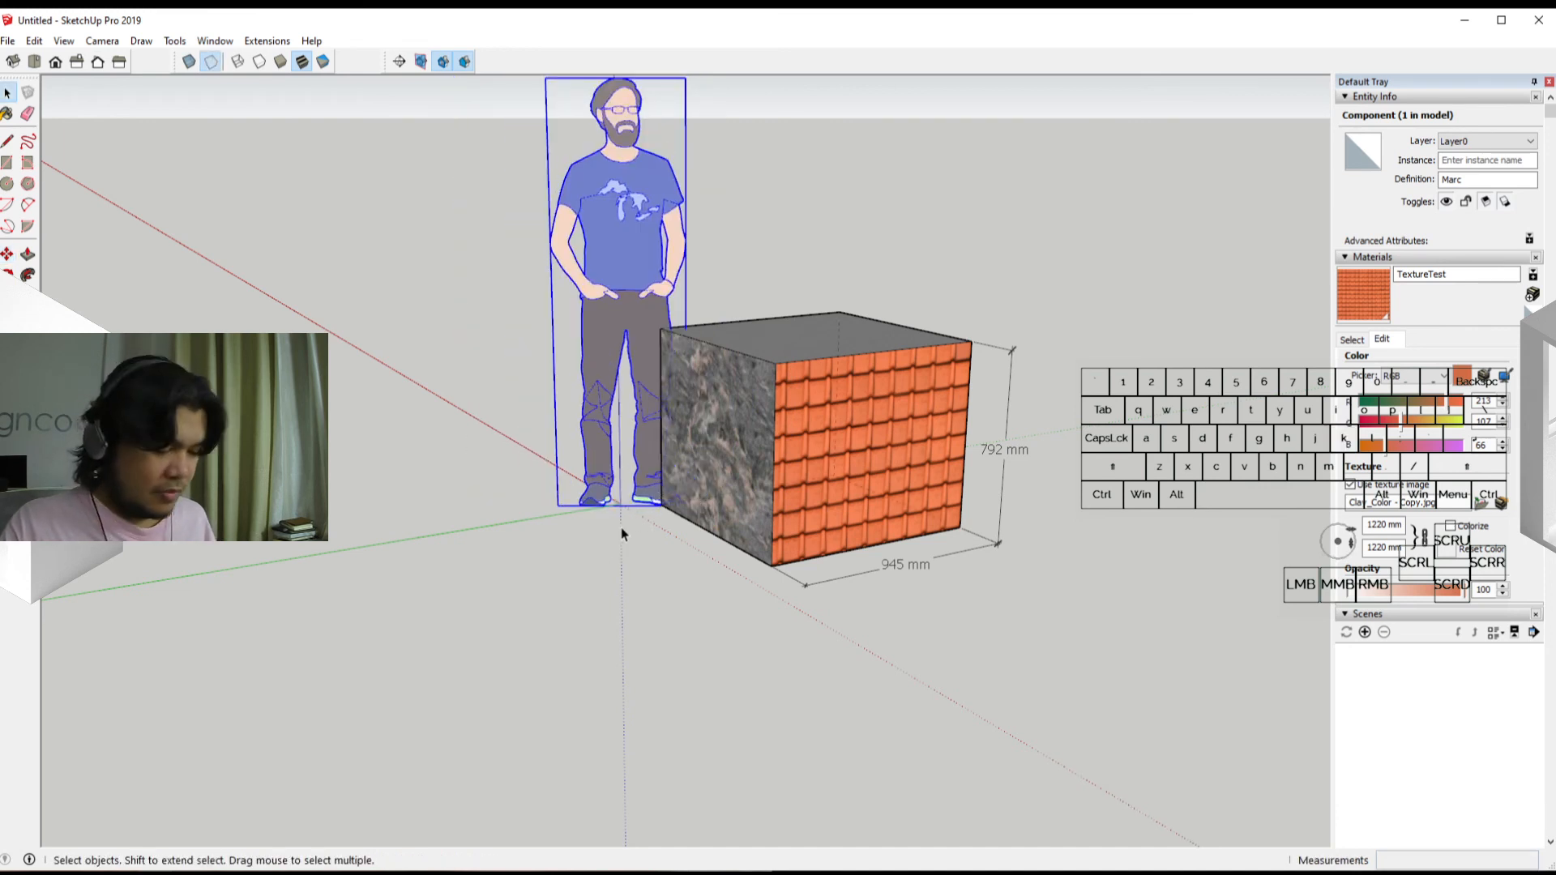
# Step: Move the scale figure away from the rear corner to stand next to the roof-tile face for scale comparison
pyautogui.press('m')
pyautogui.click(629, 529)
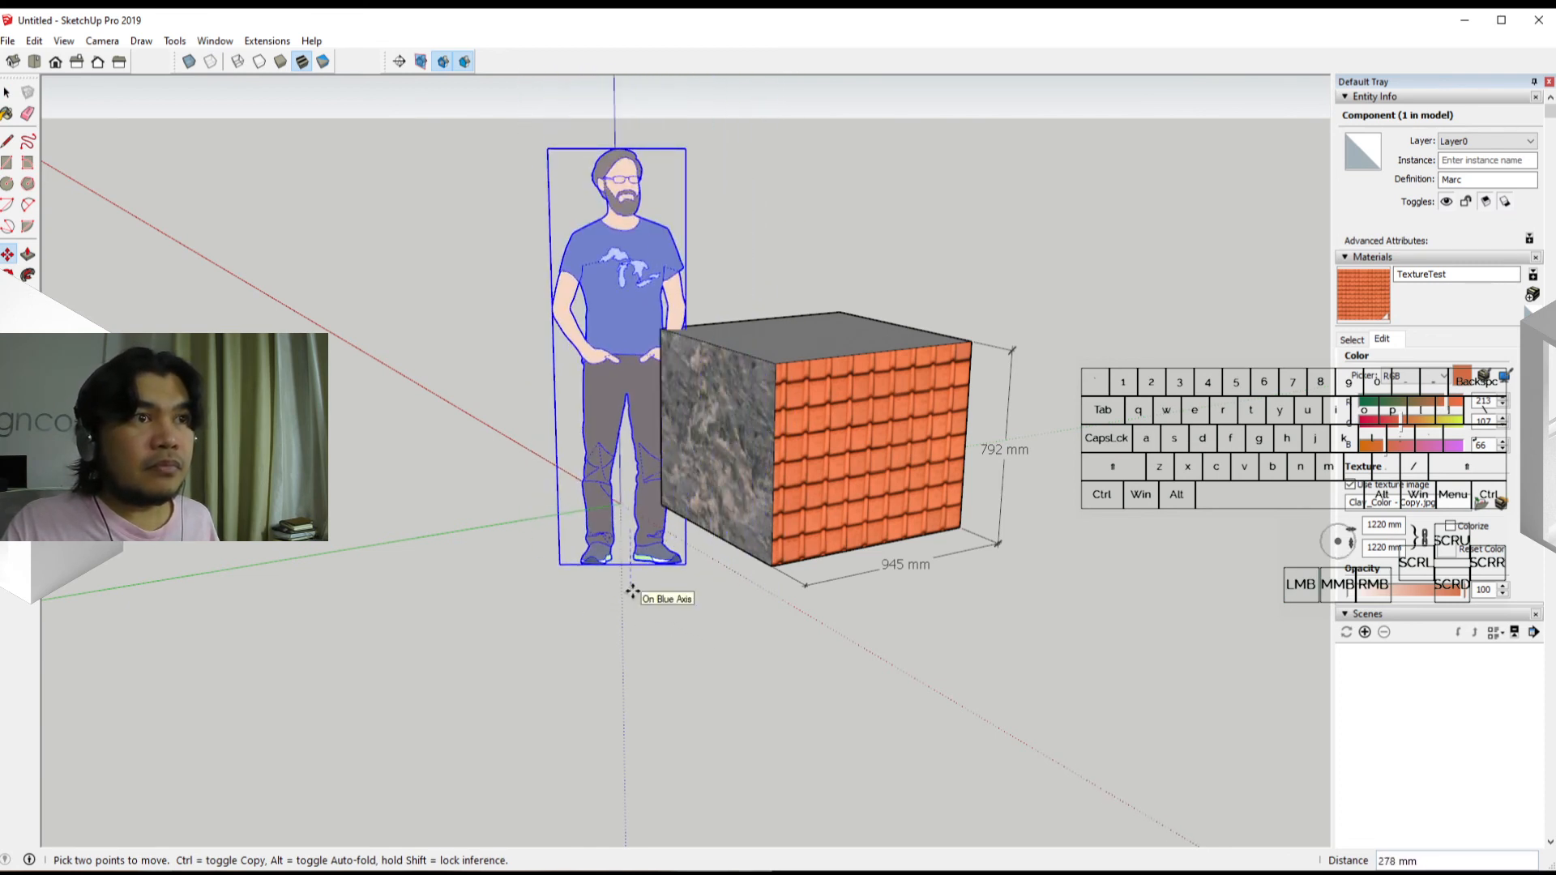
pyautogui.click(692, 618)
pyautogui.moveTo(692, 619); pyautogui.dragTo(401, 458, button='middle')
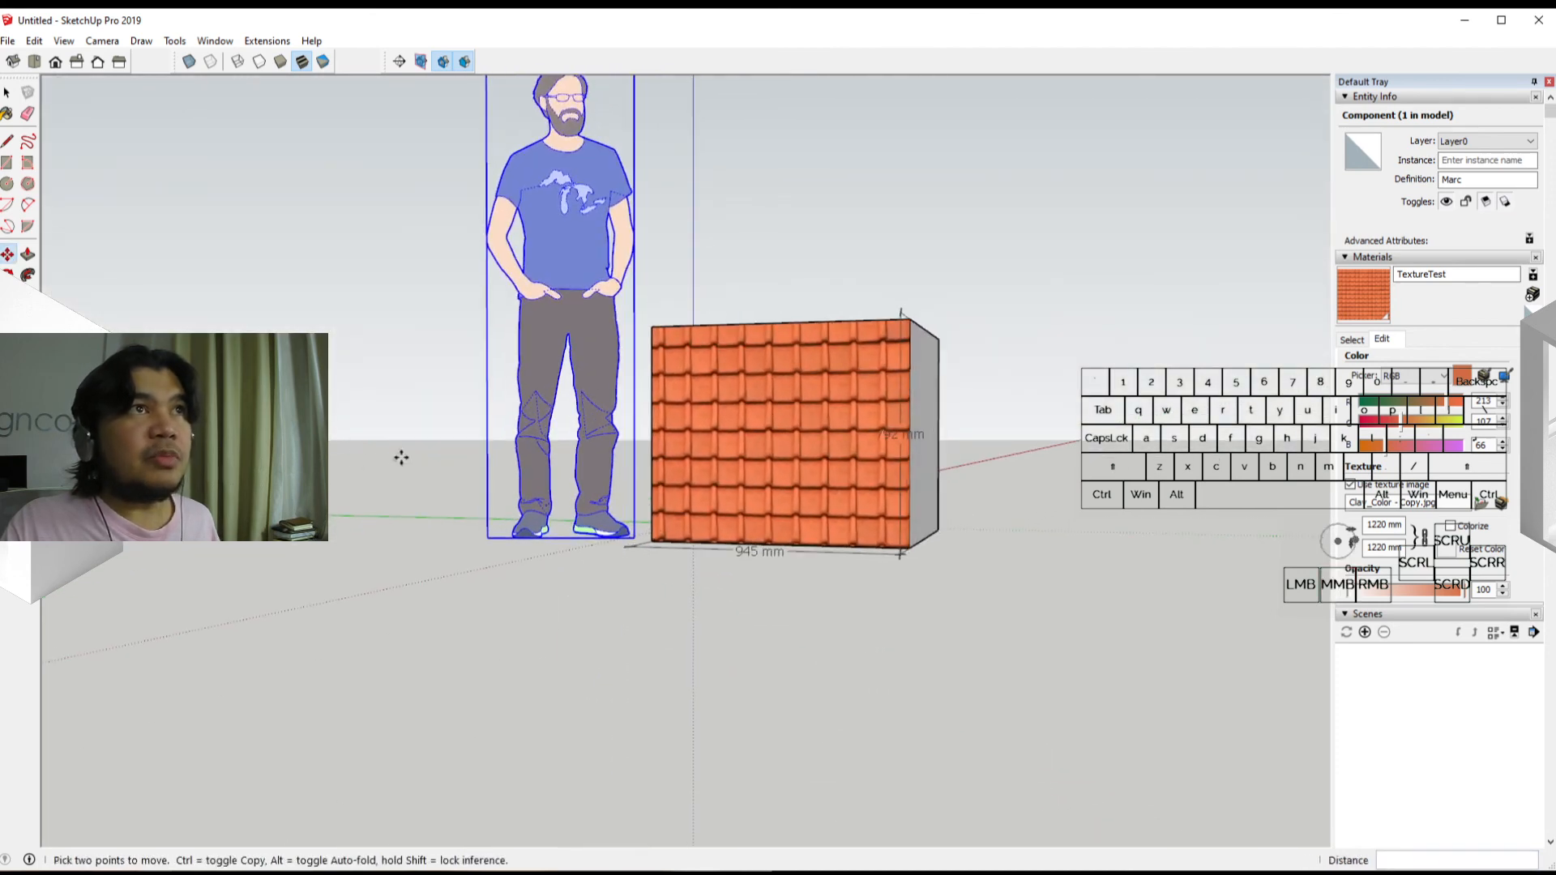
pyautogui.keyDown('shift'); pyautogui.moveTo(718, 414); pyautogui.dragTo(685, 544, button='middle'); pyautogui.keyUp('shift')
pyautogui.scroll(2, 719, 597)
pyautogui.keyDown('shift'); pyautogui.moveTo(685, 545); pyautogui.dragTo(622, 610, button='middle'); pyautogui.keyUp('shift')
pyautogui.press('m')
pyautogui.press('space')
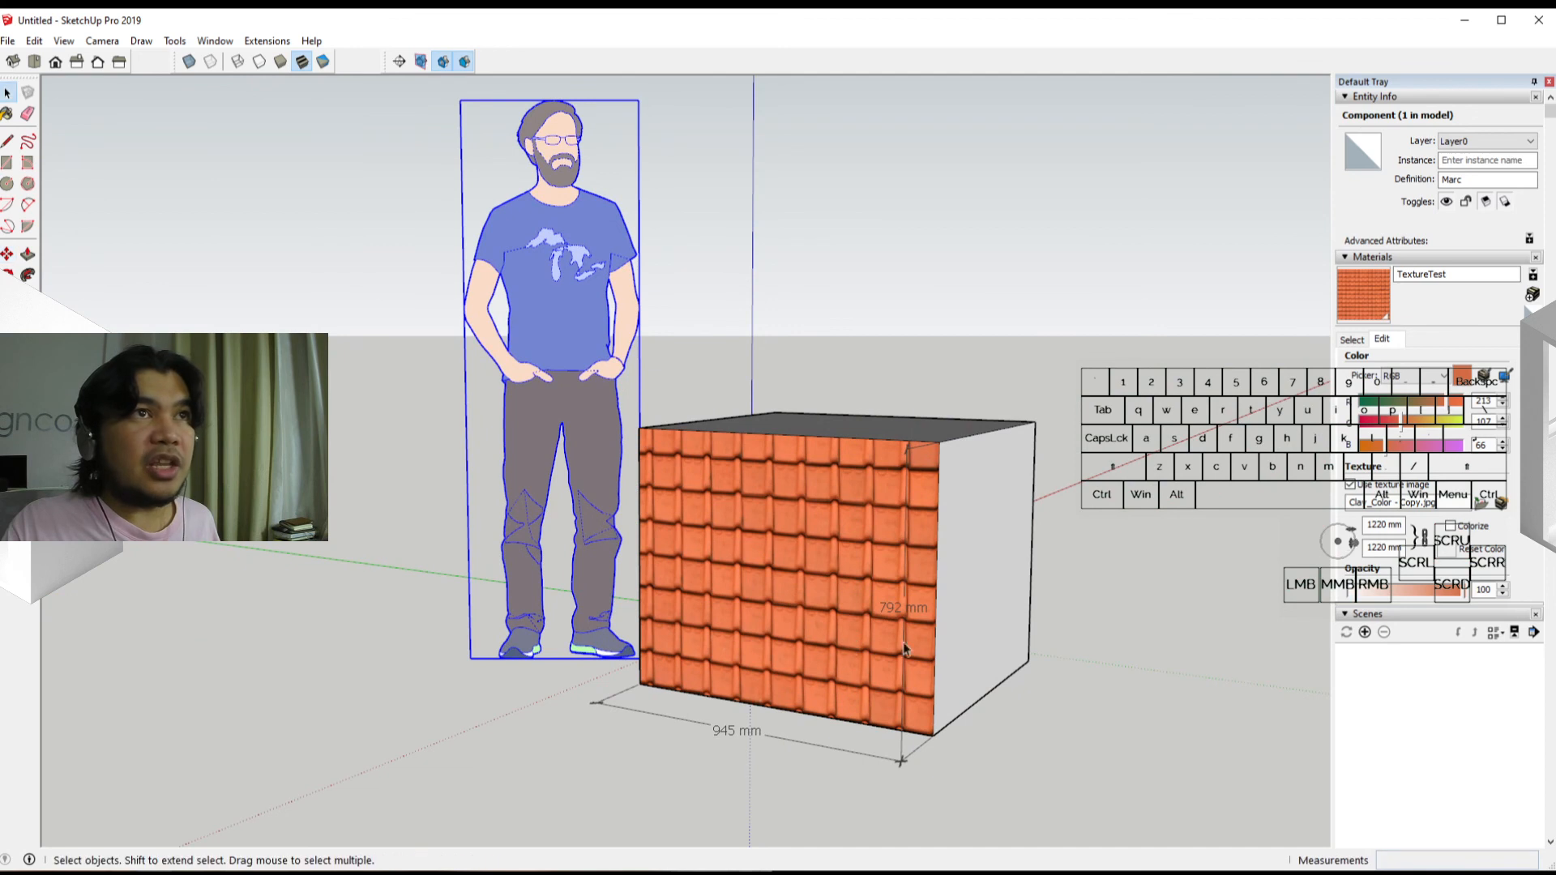
# Step: Examine the roof-tile face's tiling in texture Position mode, leaving the pins in place, and deselect the face
pyautogui.click(791, 636)
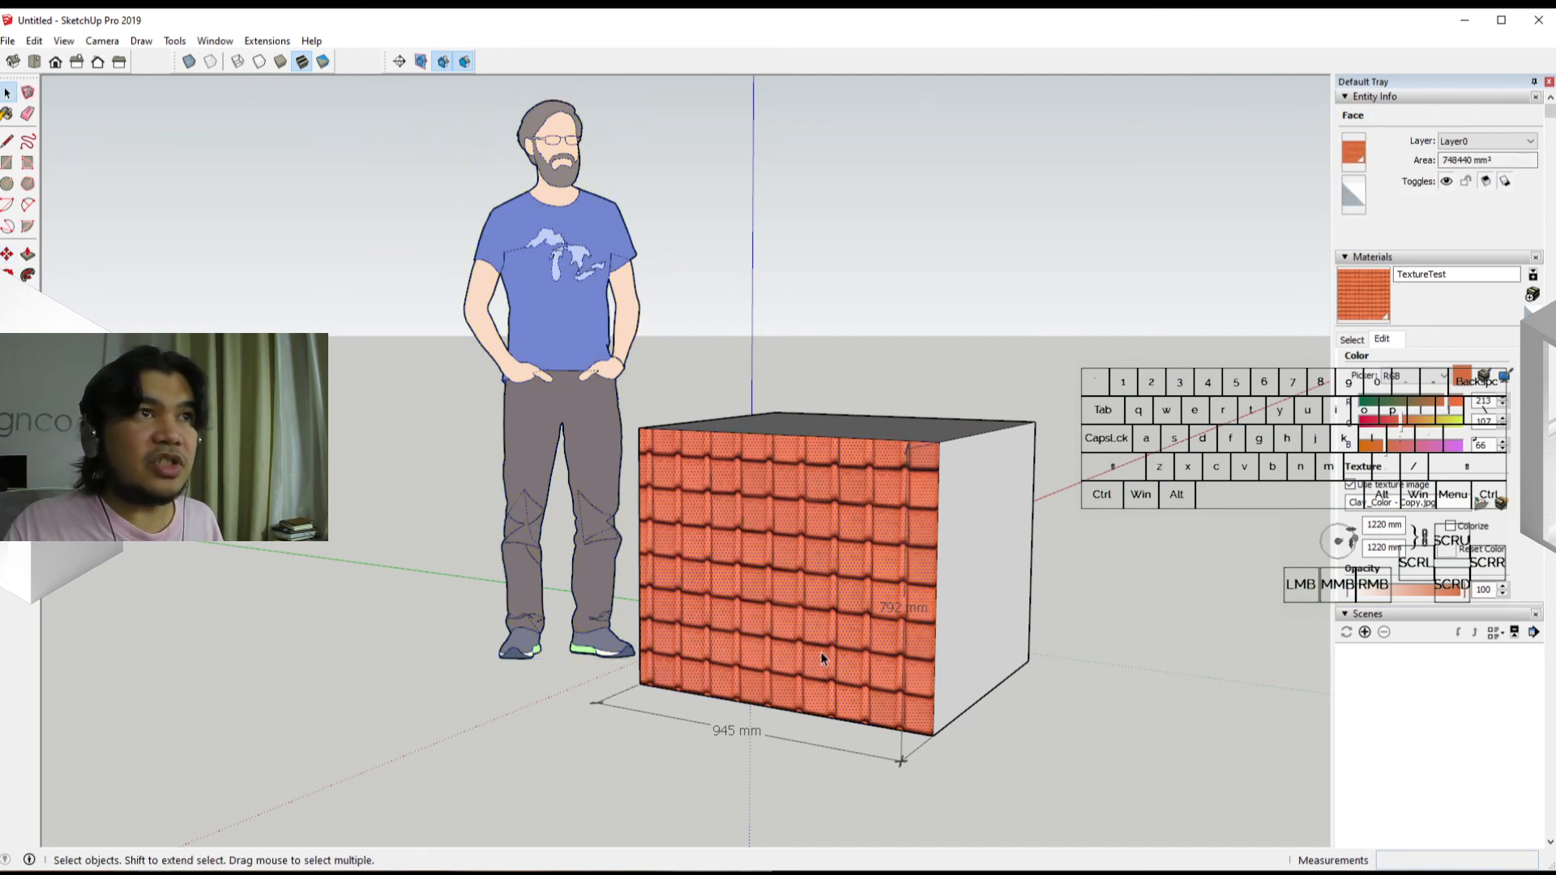
pyautogui.rightClick(814, 647)
pyautogui.moveTo(922, 860)
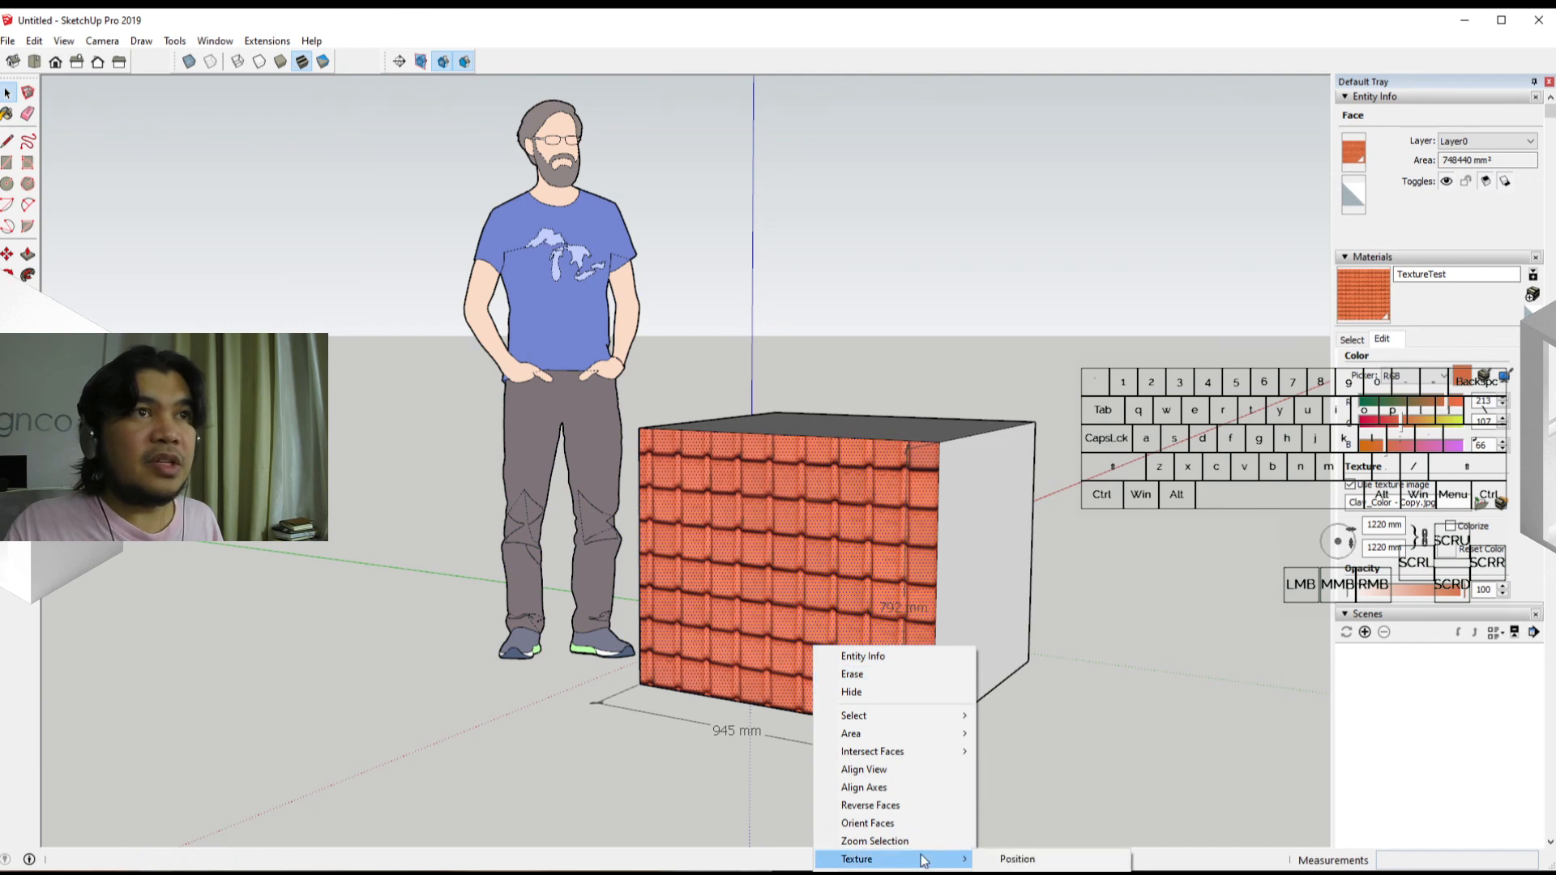
pyautogui.click(1015, 859)
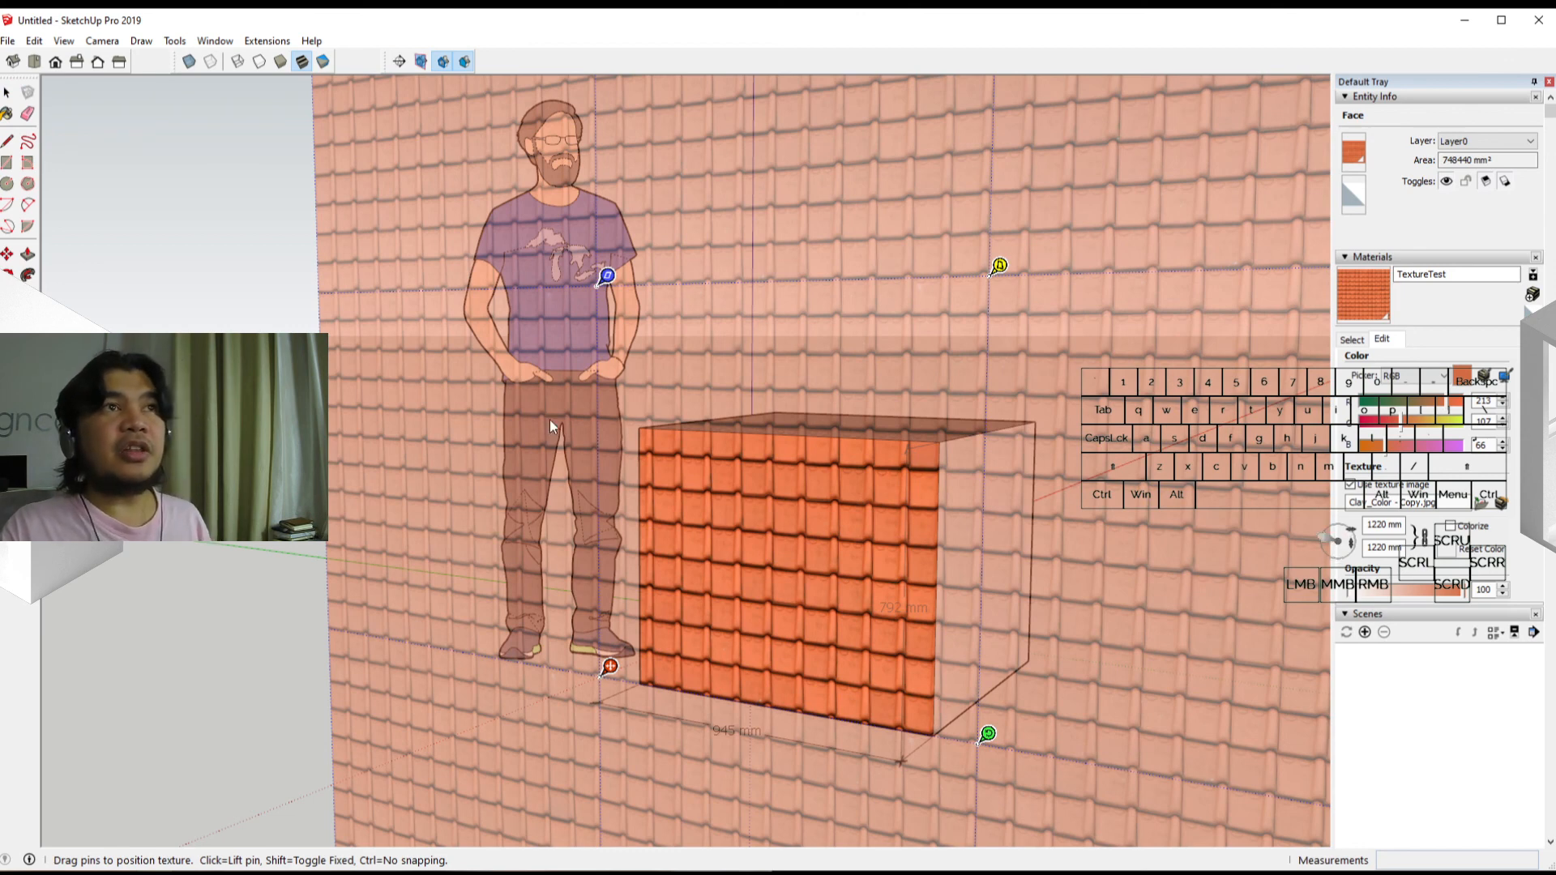
pyautogui.click(267, 389)
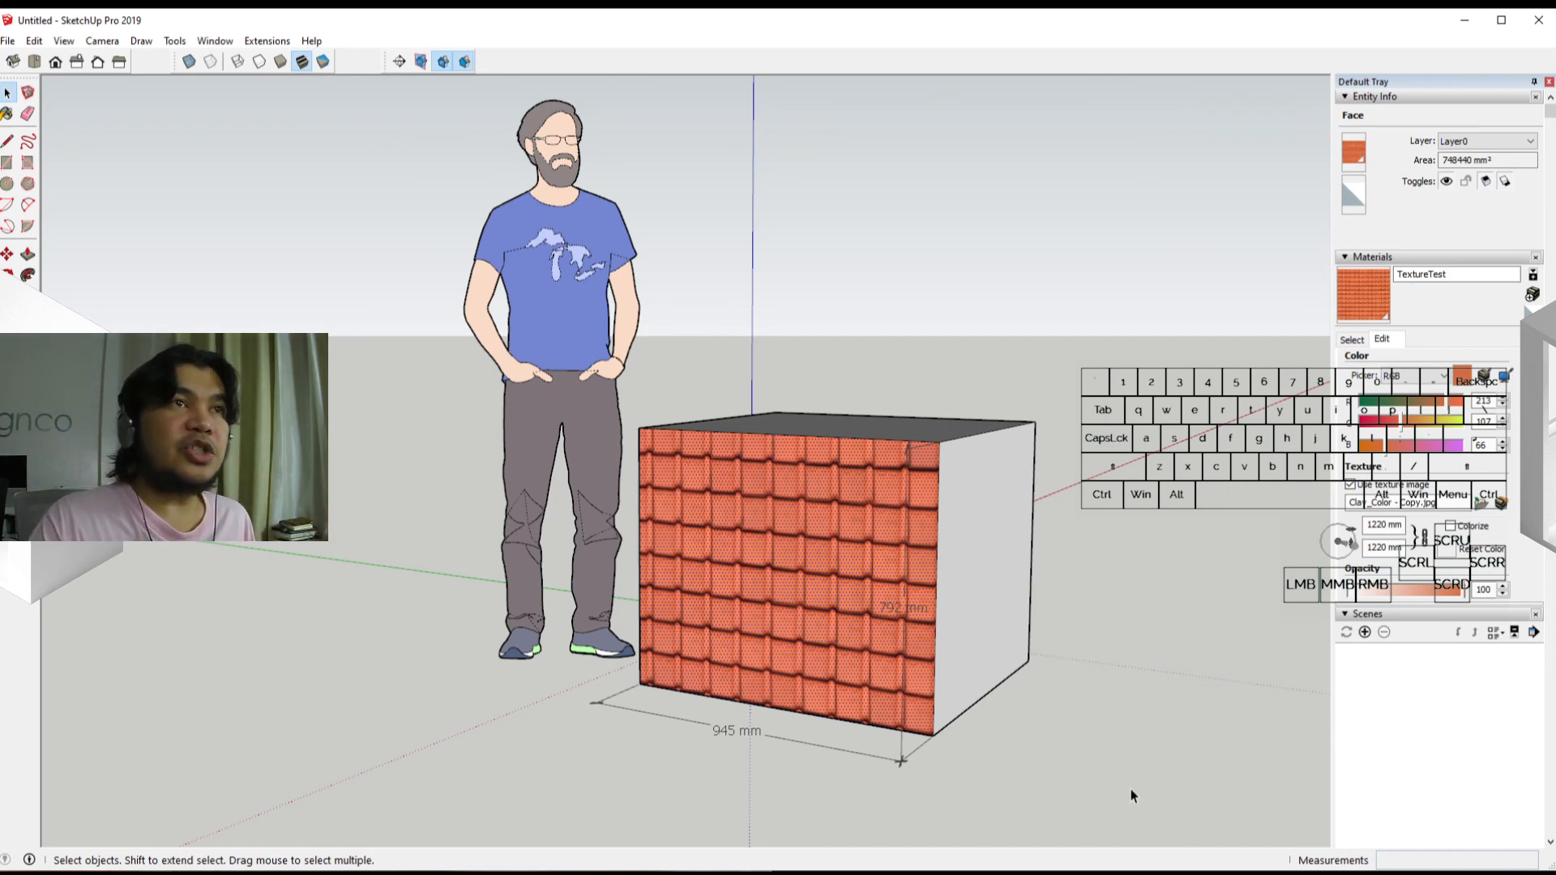
pyautogui.click(1052, 769)
pyautogui.moveTo(572, 718); pyautogui.dragTo(1157, 752, button='middle')
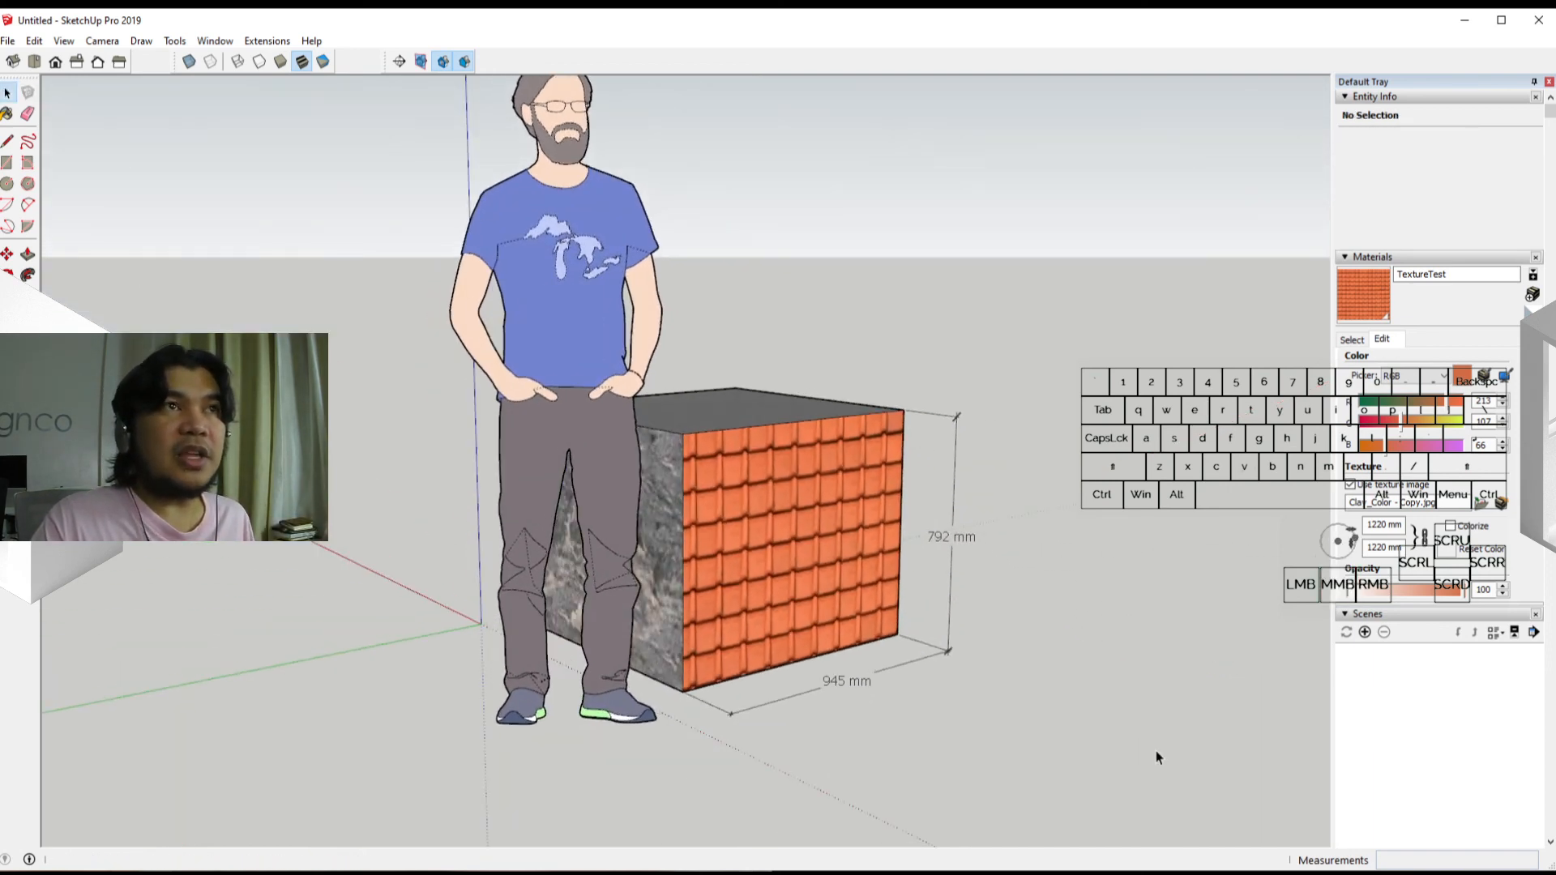
pyautogui.scroll(1, 692, 721)
pyautogui.moveTo(692, 721); pyautogui.dragTo(766, 723, button='middle')
pyautogui.scroll(-2, 754, 633)
pyautogui.scroll(1, 774, 702)
pyautogui.scroll(-1, 808, 731)
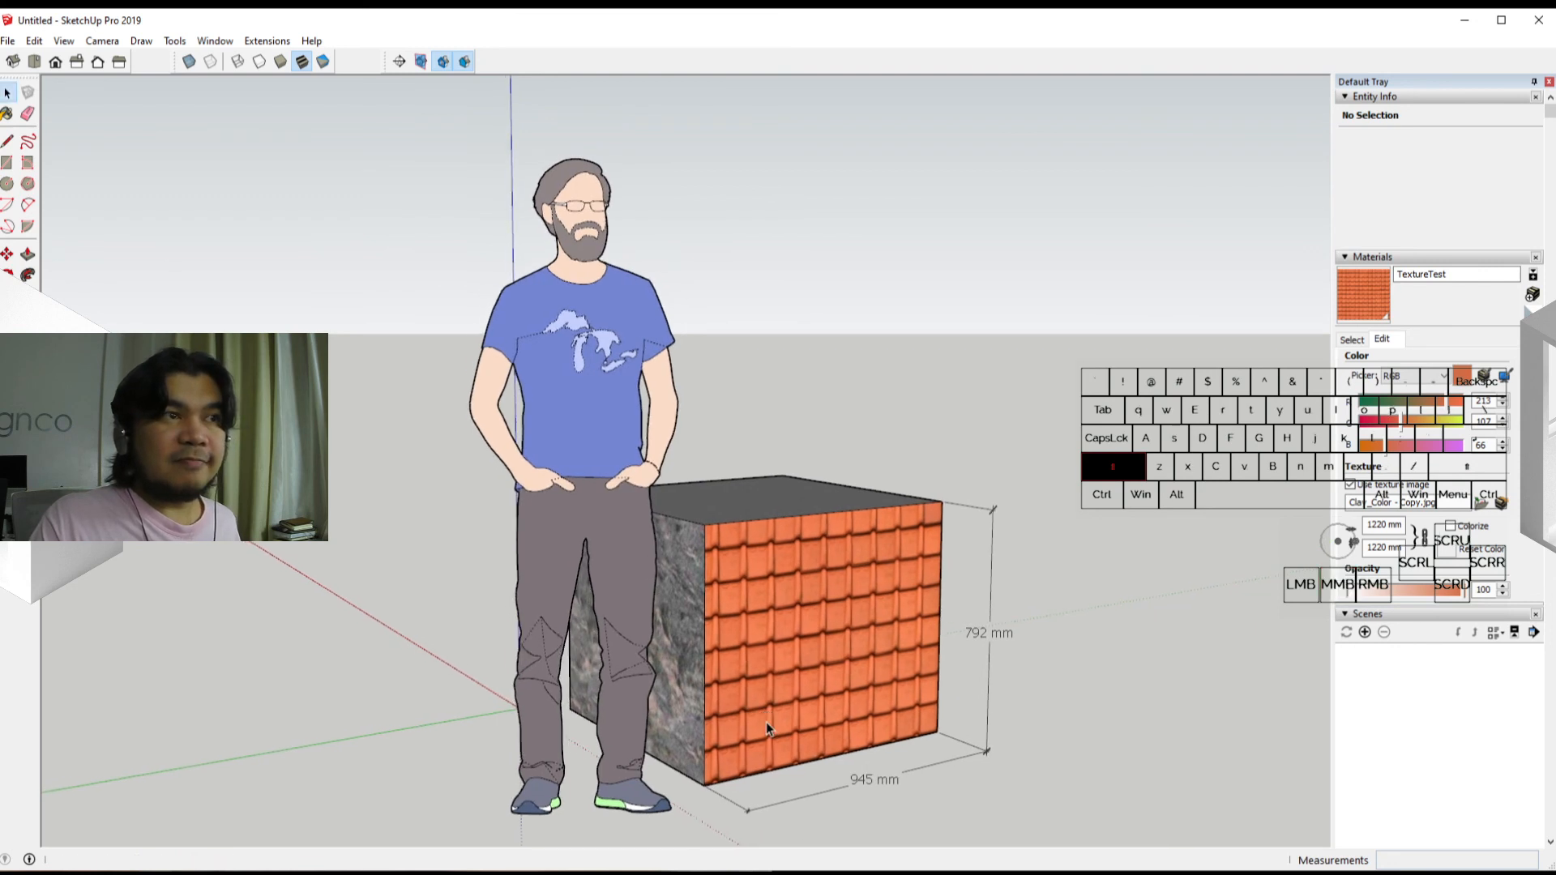